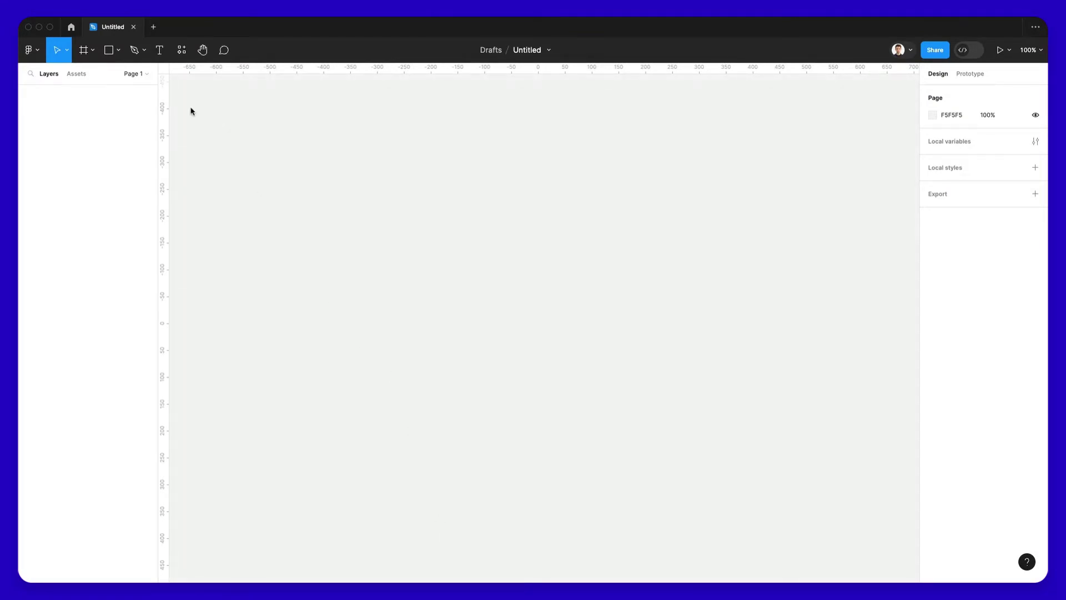
Add a new frame using the 1440 × 1024 Desktop preset.
left_click(85, 51)
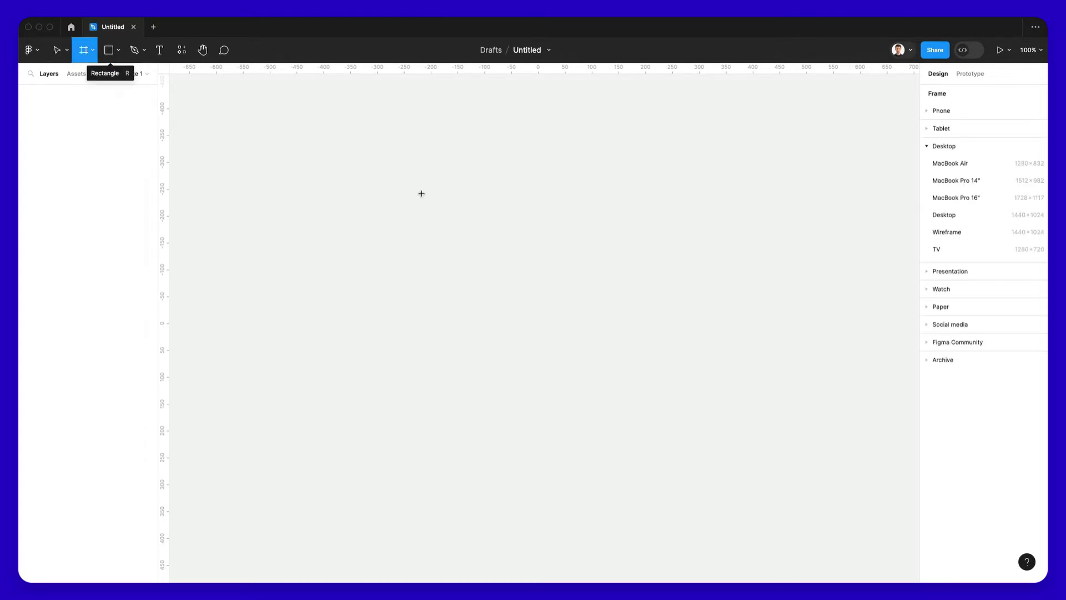
left_click(947, 215)
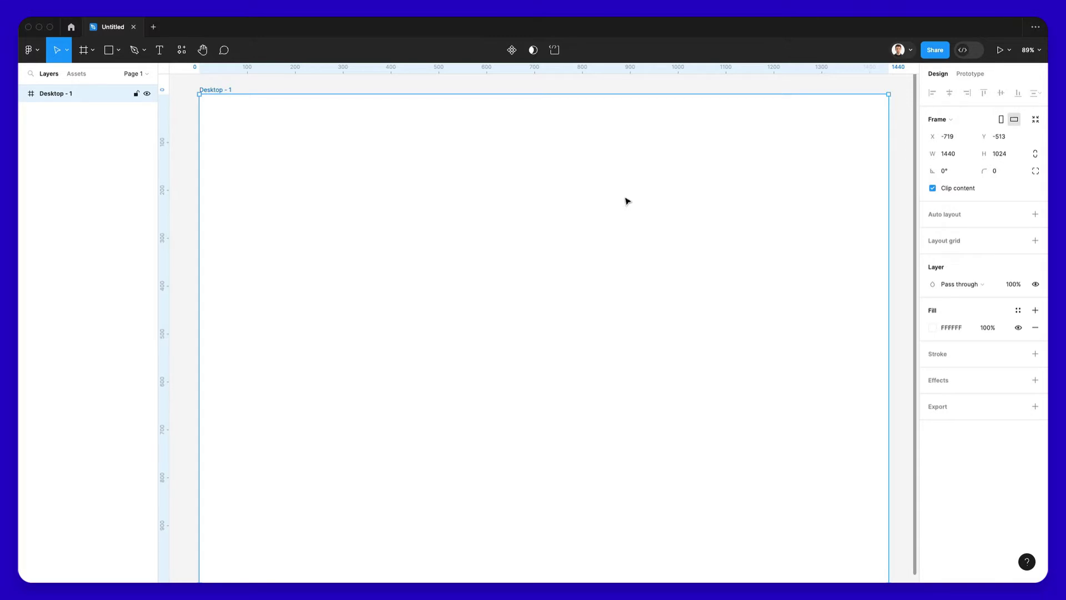
Draw a full-width header rectangle along the frame's upper edge and reduce it to about 1440 × 71.
scroll(592, 193, "down", 2)
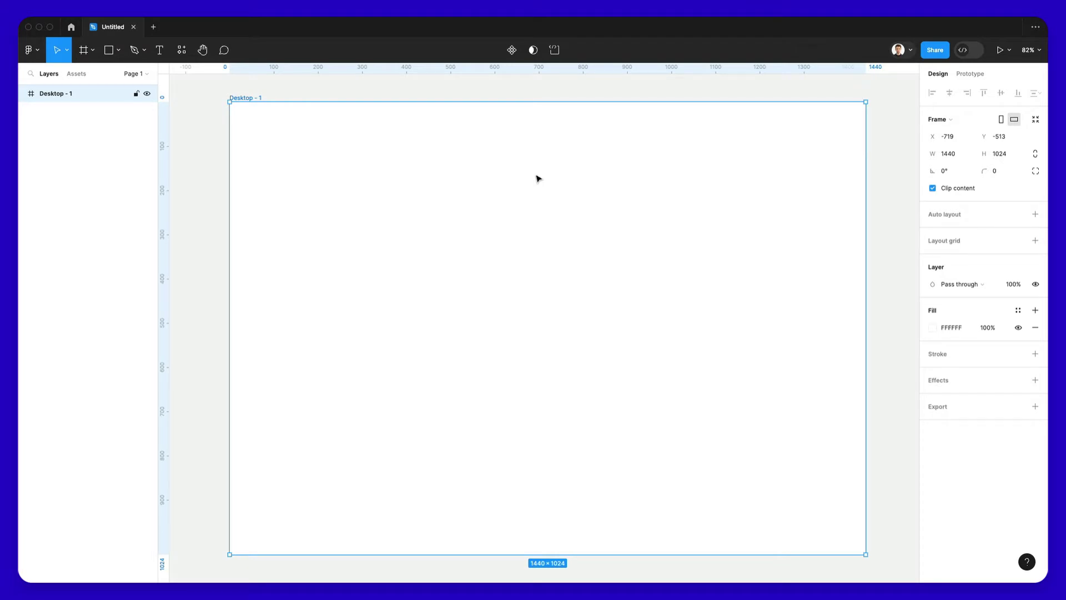
scroll(507, 171, "down", 2)
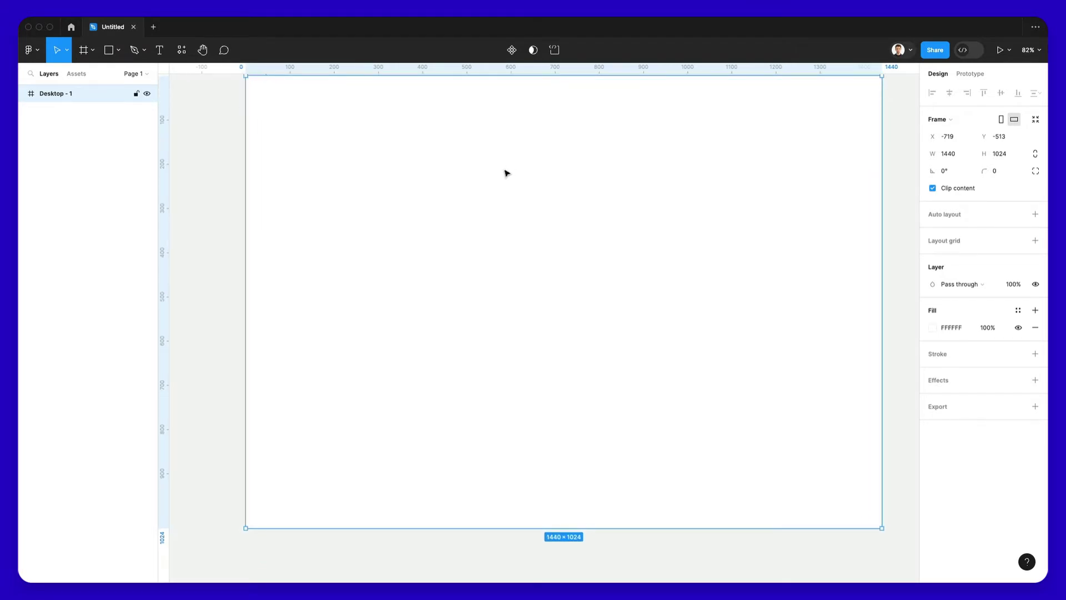
scroll(506, 172, "down", 2)
key("r")
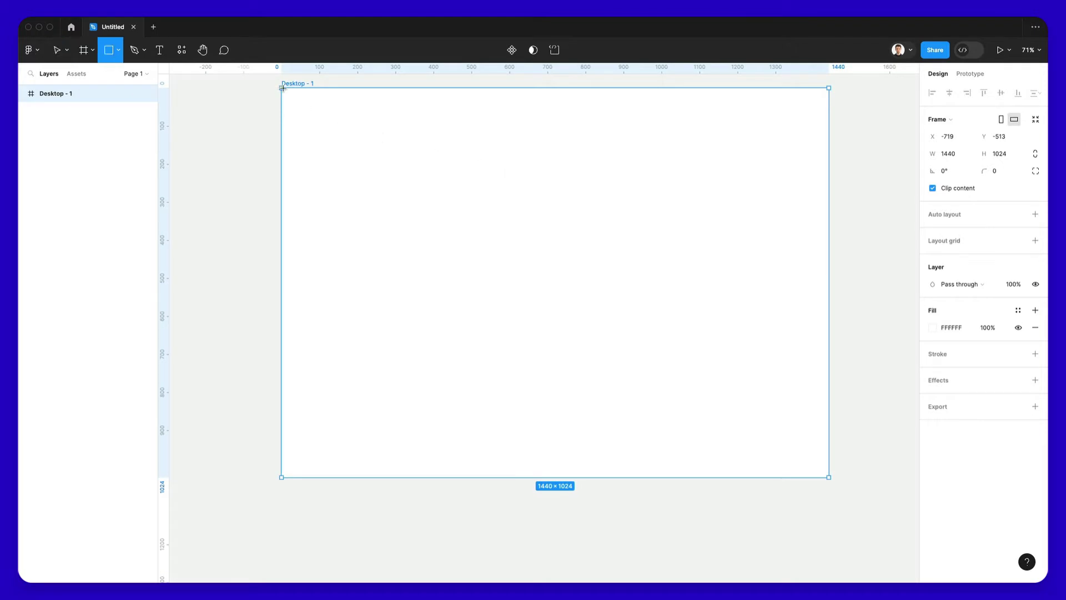
left_click_drag(282, 89, 828, 123)
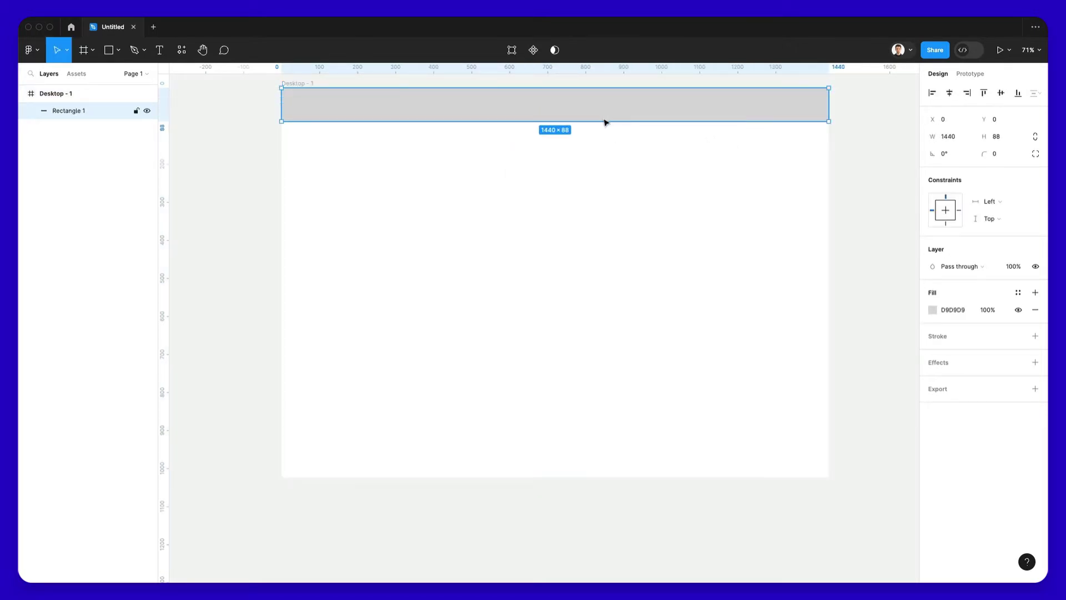
left_click_drag(603, 121, 577, 114)
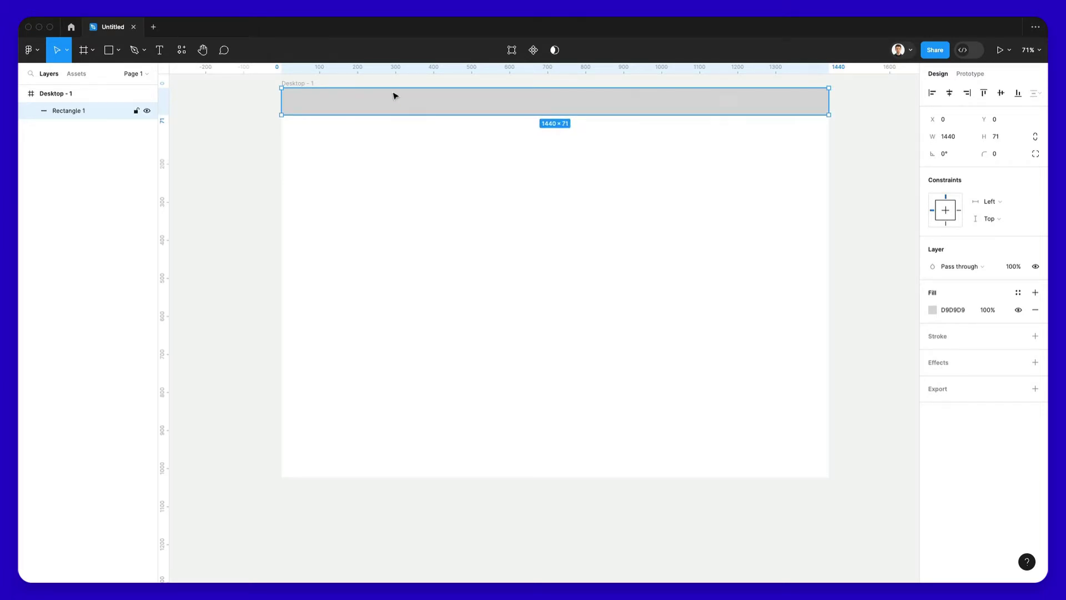
Duplicate the header rectangle and reshape the copy into a 274 × 953 sidebar below the header along the frame's left edge.
key("super+d")
left_click_drag(828, 87, 386, 476)
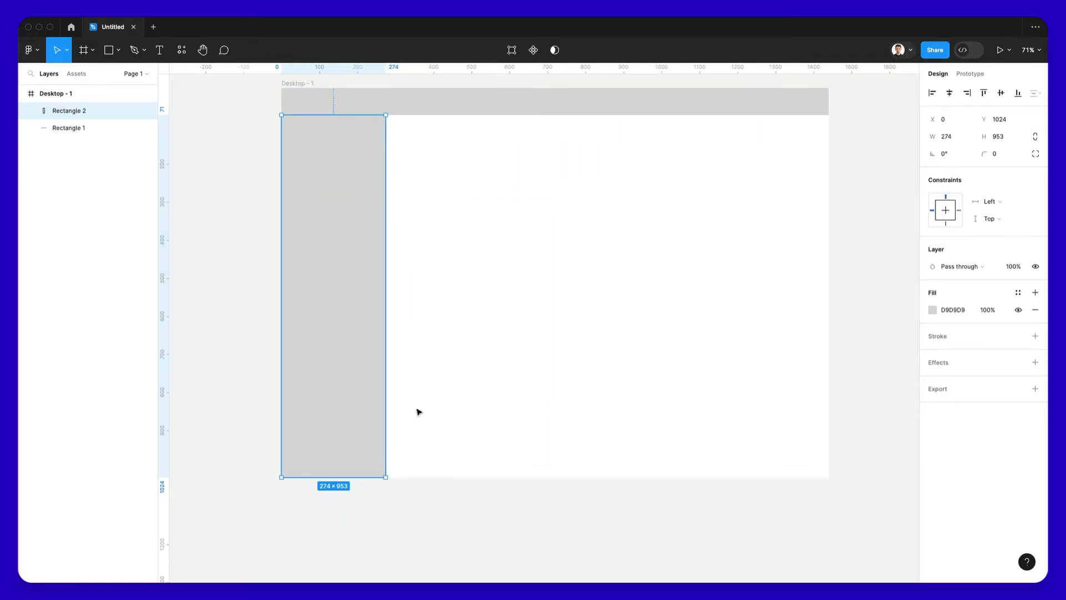
left_click(461, 351)
Copy the sidebar rectangle into the content area and reshape it into a card about 1115 × 256 beneath the header.
left_click(374, 307)
left_click_drag(331, 298, 449, 304)
left_click_drag(501, 483, 818, 222)
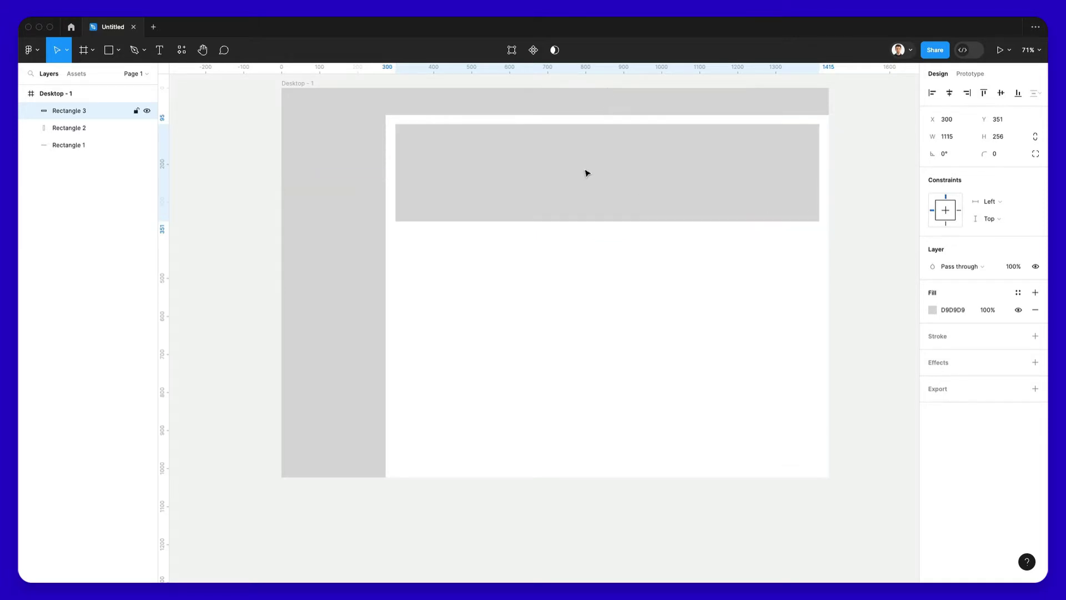
Duplicate the content card below itself with a 24 px gap and extend the copy past the frame's lower edge.
left_click_drag(587, 171, 593, 273)
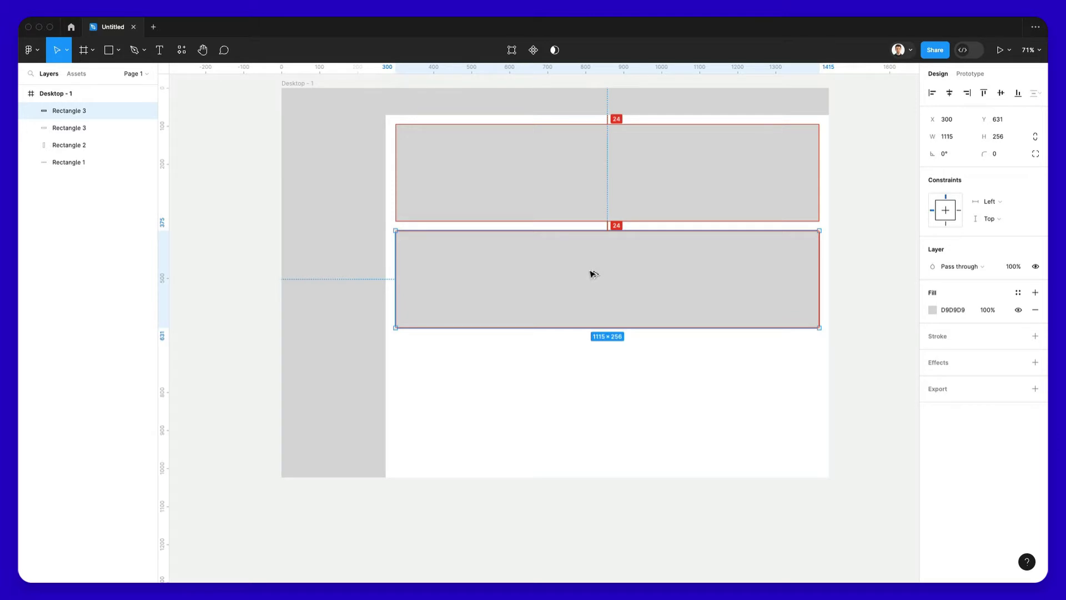
left_click_drag(567, 329, 567, 501)
left_click(493, 490)
scroll(792, 244, "up", 1)
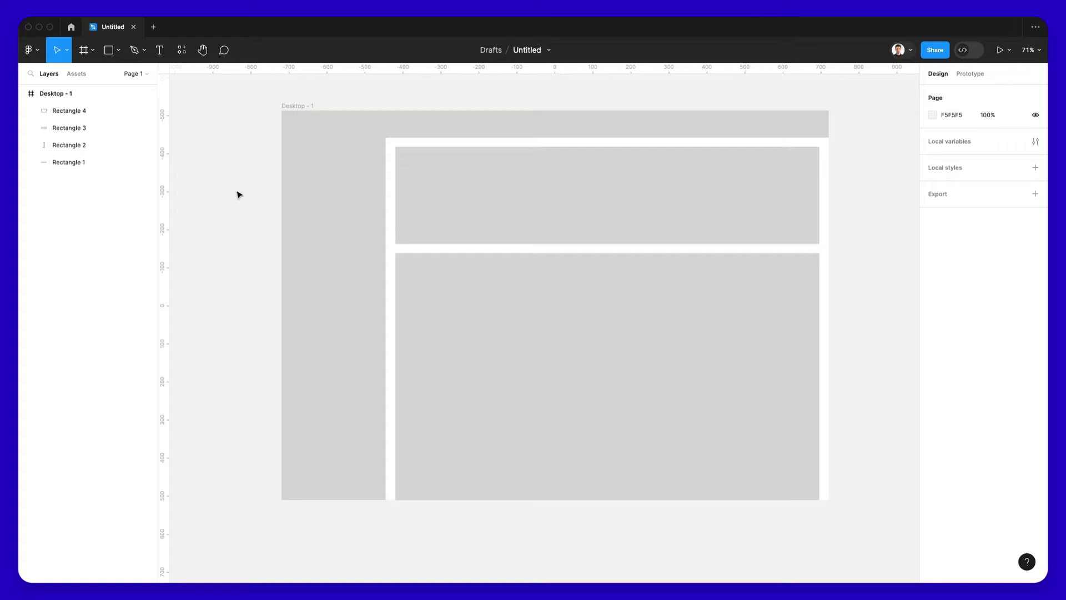
left_click(328, 165)
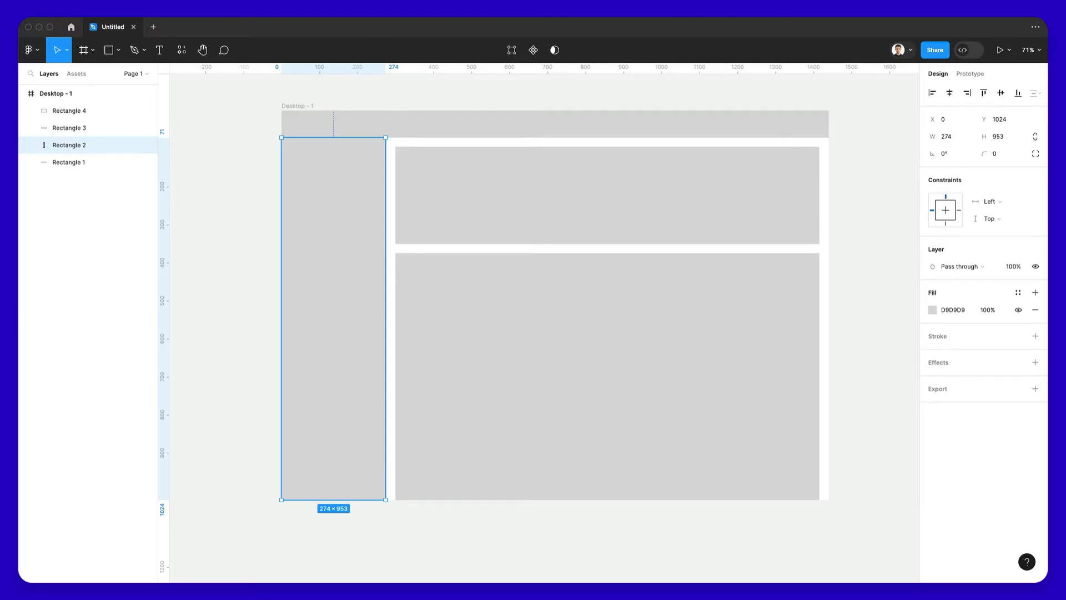
left_click(869, 311)
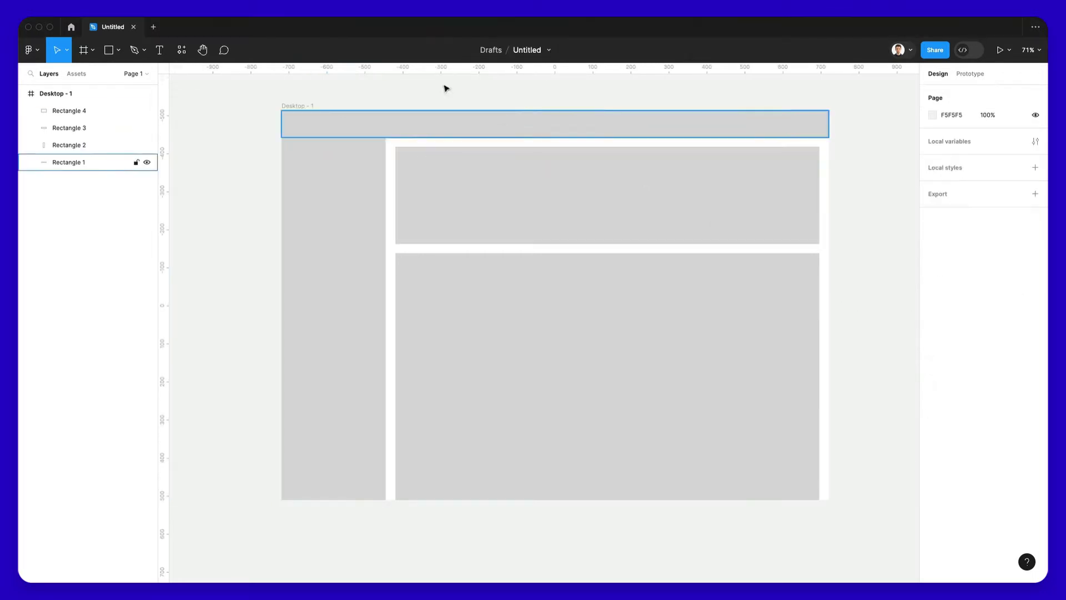
Set the Desktop frame's fill color to FAFAFB.
left_click(289, 108)
left_click(952, 328)
type("FAFAFB")
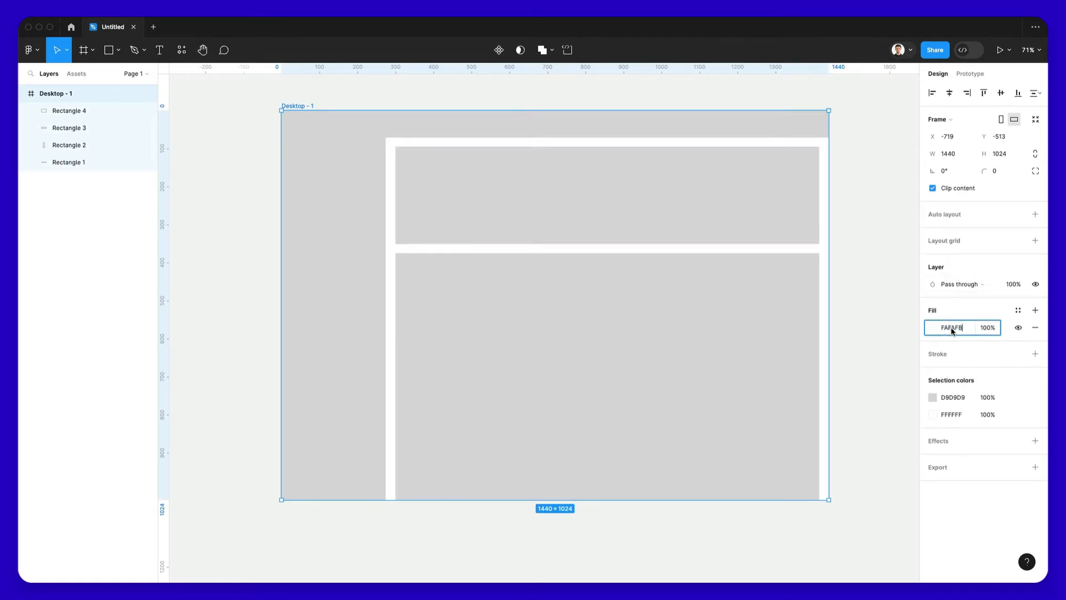
key("Return")
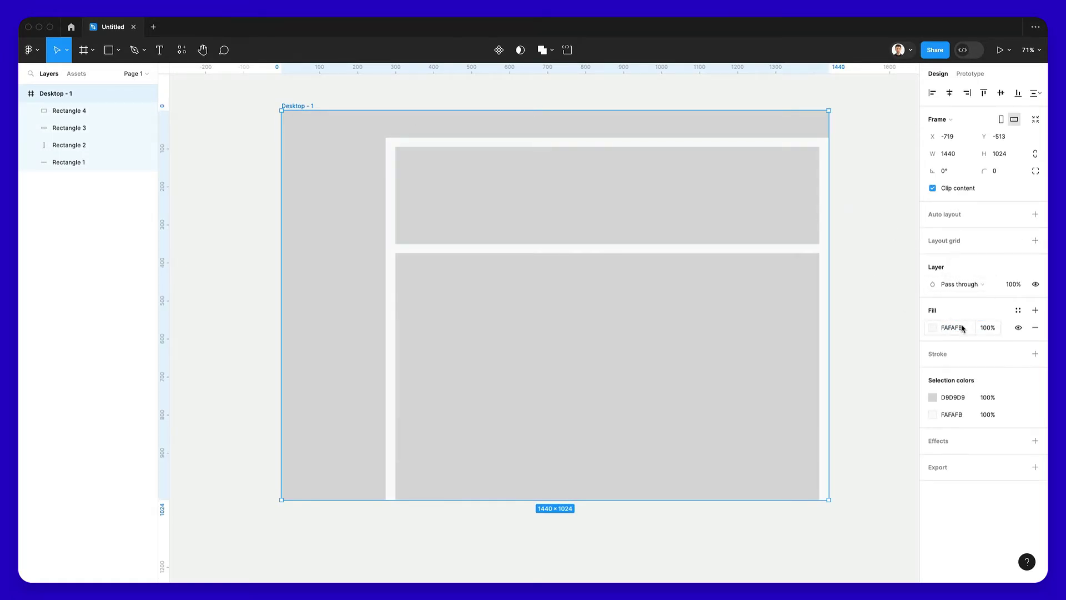
left_click(934, 328)
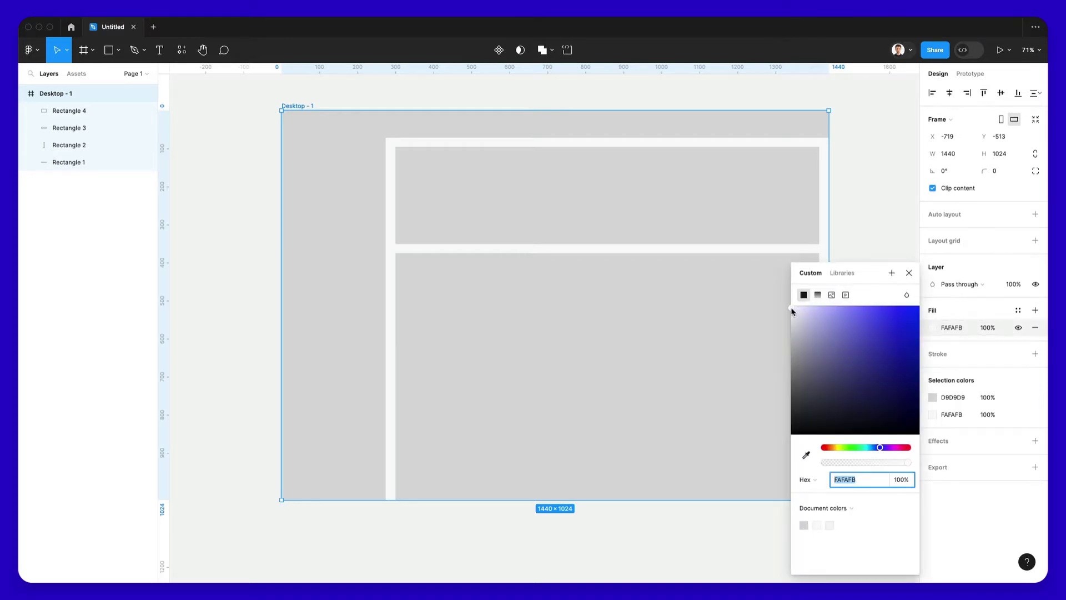
left_click(909, 272)
left_click(867, 196)
Change the fill of the header, sidebar and both content card rectangles to white (FFFFFF).
left_click(394, 135)
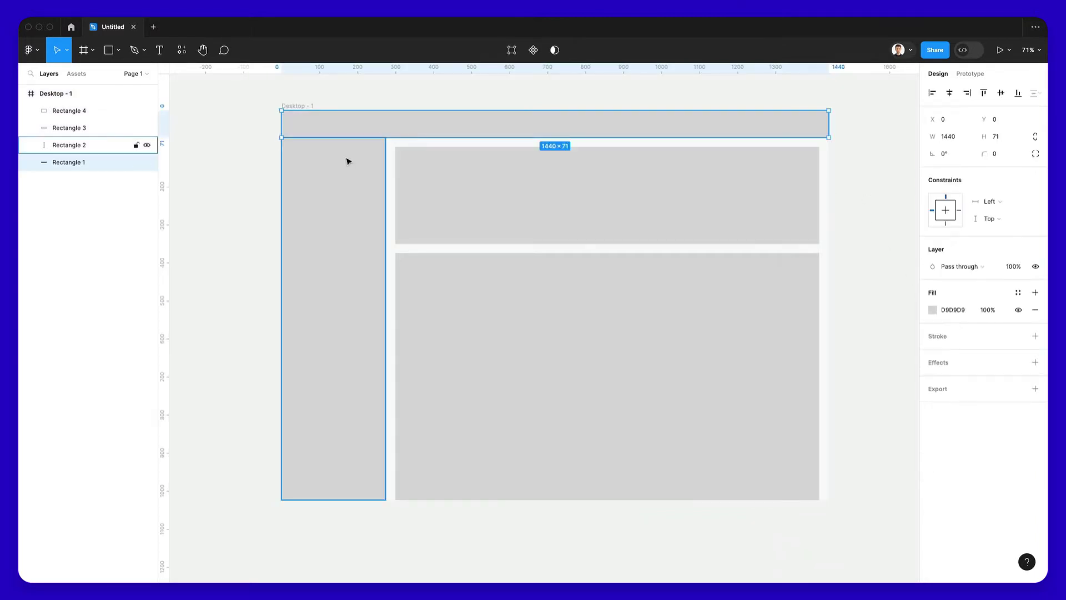
left_click(346, 161, "shift")
left_click(471, 190, "shift")
left_click(493, 283, "shift")
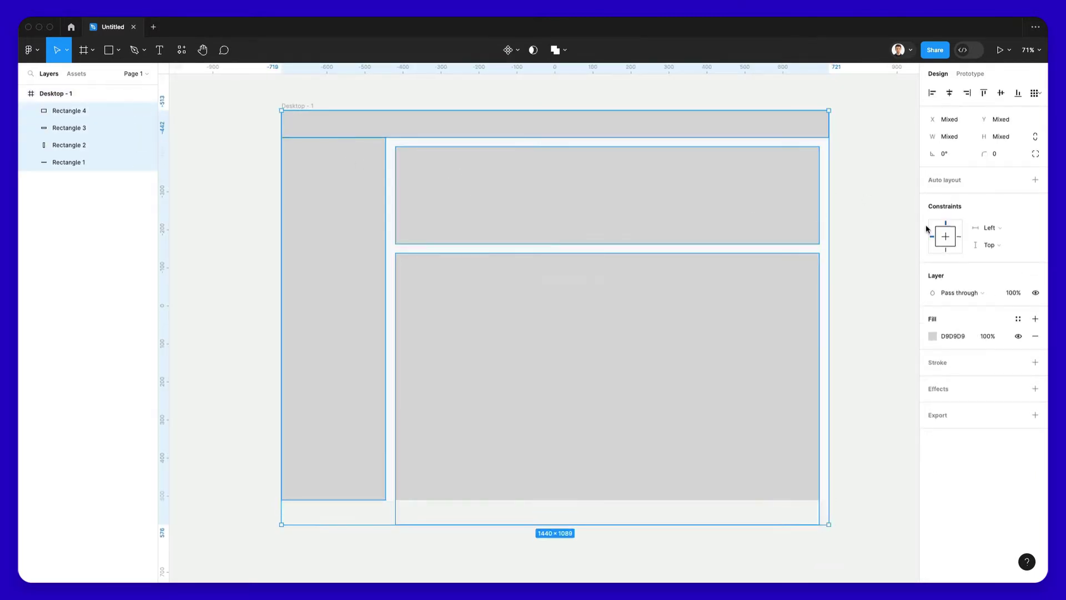
left_click(932, 336)
left_click_drag(805, 316, 617, 206)
left_click(875, 202)
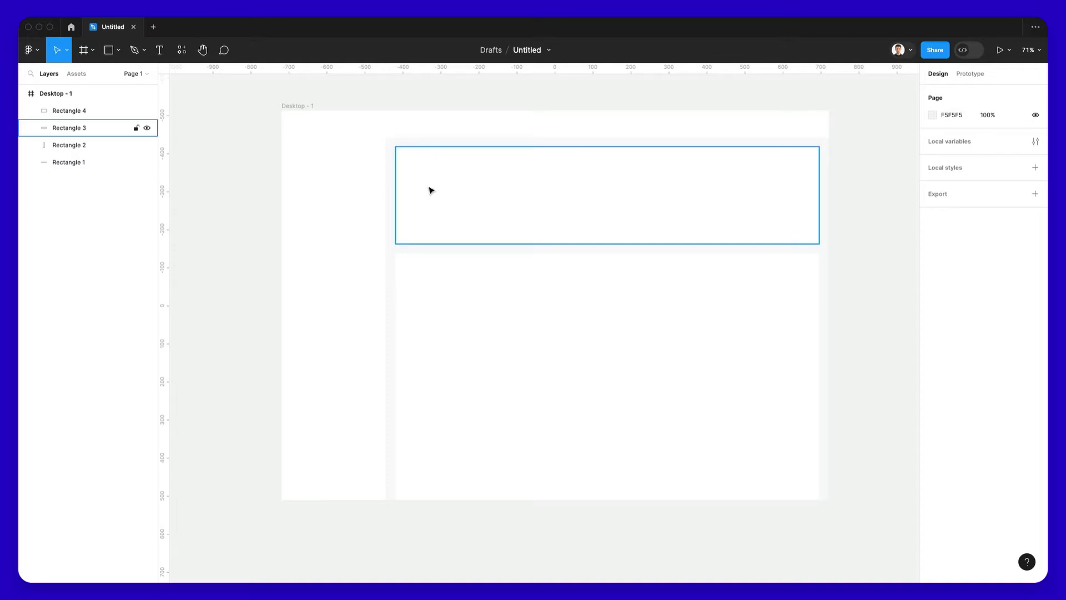
Draw a 1440 px wide horizontal line across the frame and align it with the header's lower edge at Y 71.
scroll(404, 225, "up", 2)
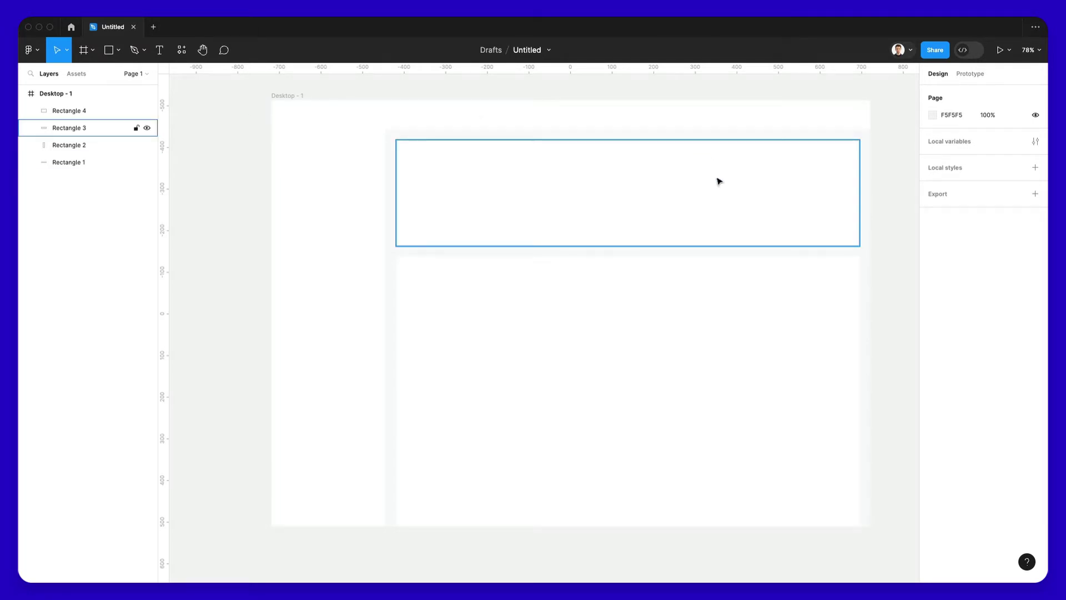
key("shift+l")
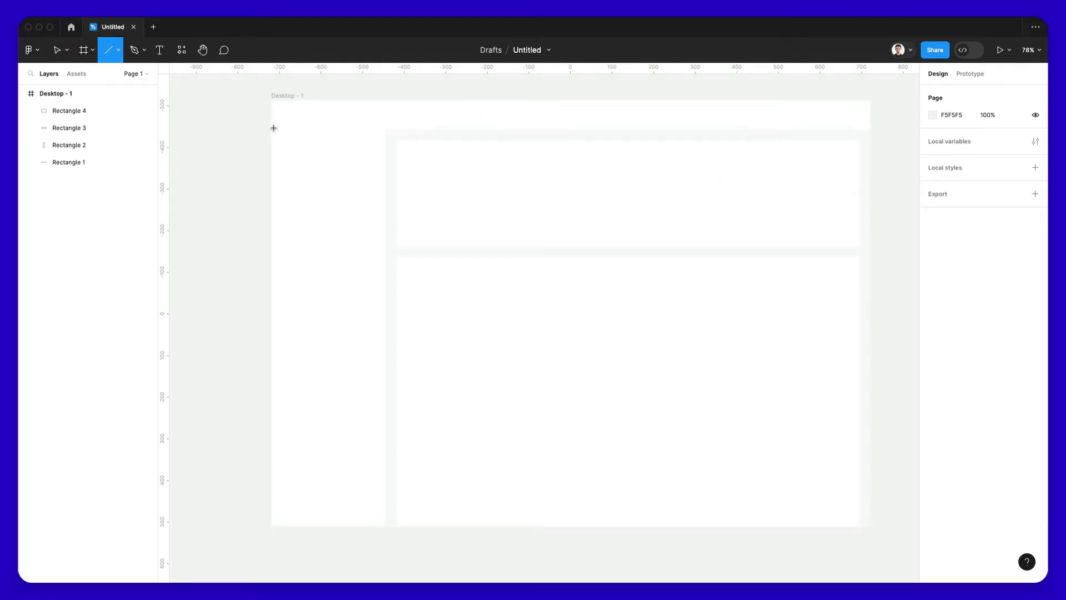
left_click_drag(271, 126, 870, 146)
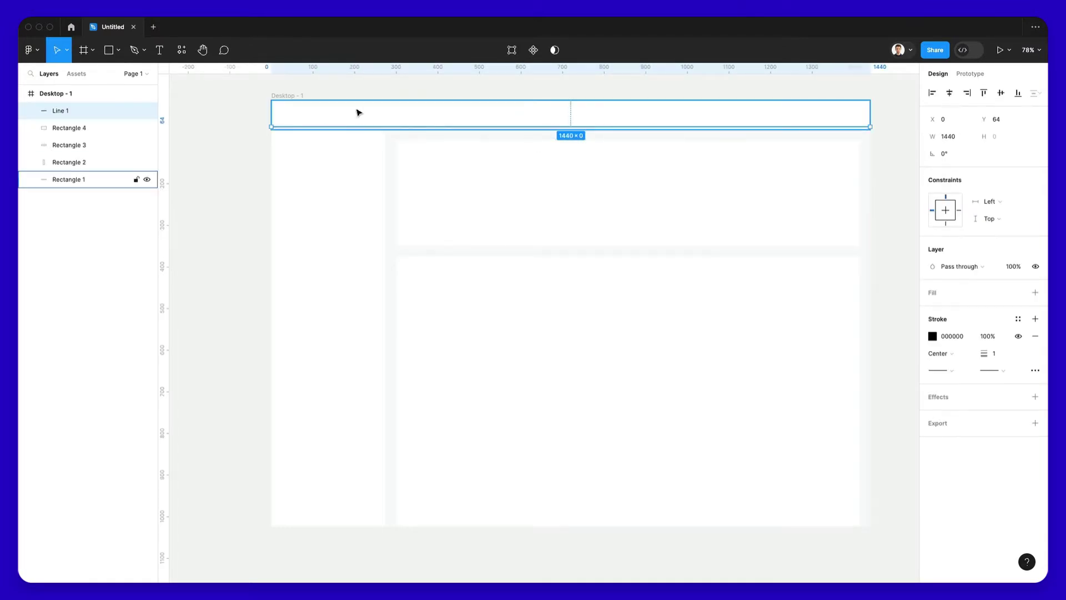
scroll(482, 118, "up", 5)
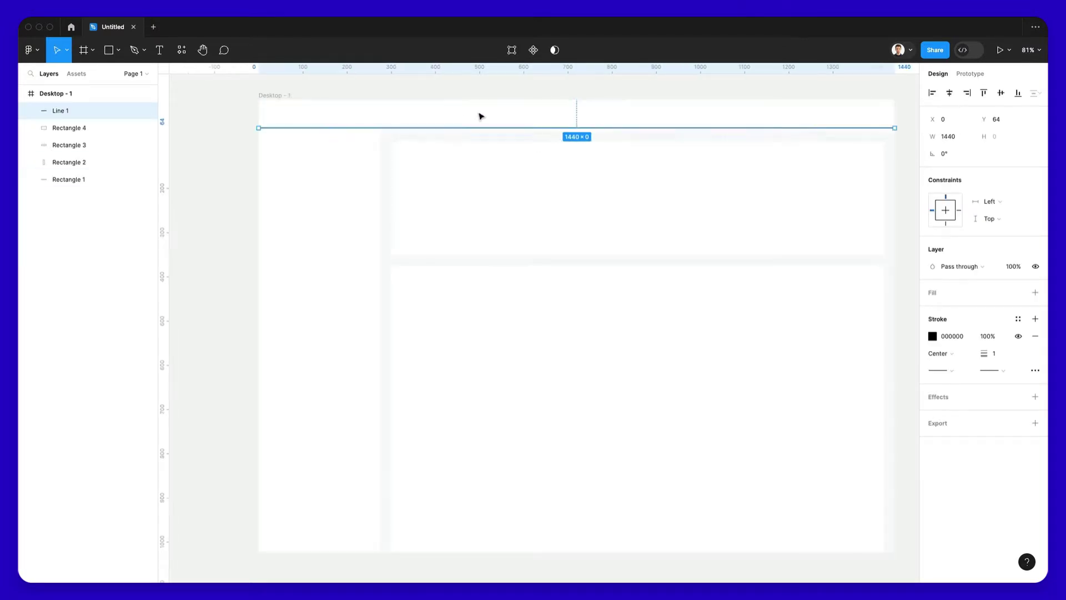
scroll(482, 125, "up", 3)
left_click_drag(533, 147, 526, 154)
Recolor the header divider line by sampling the frame background and darkening the stroke slightly to EDEDF4.
scroll(526, 154, "up", 3)
key("i")
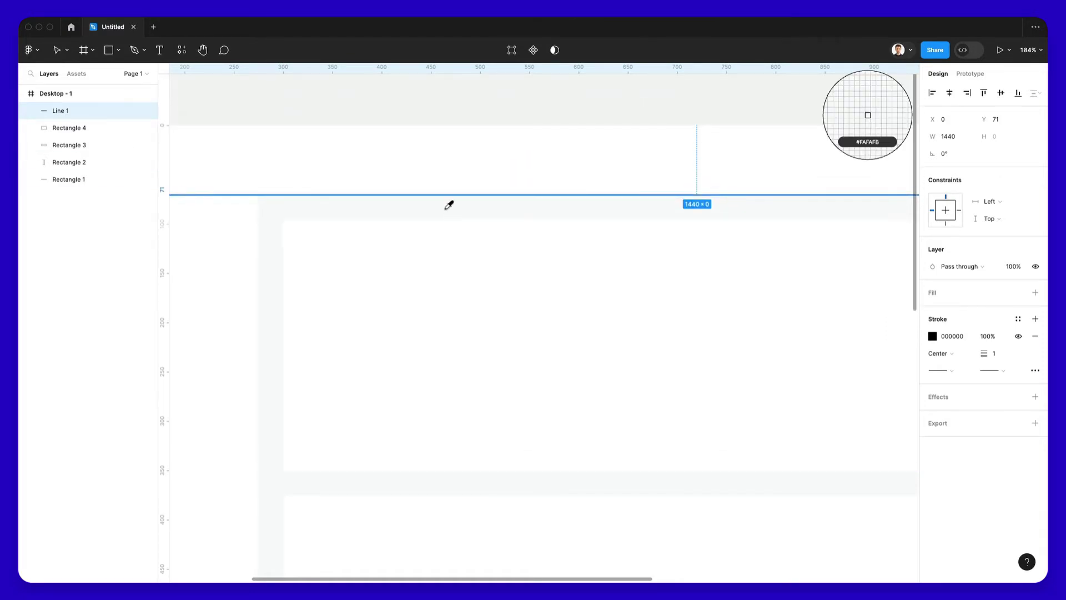
left_click(447, 205)
left_click(932, 335)
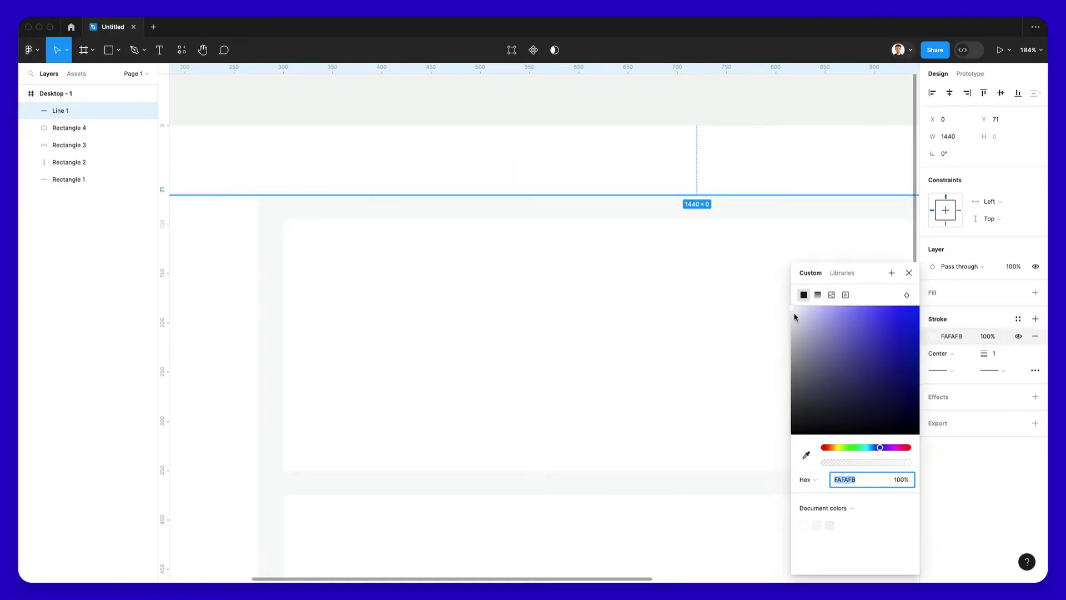
left_click_drag(792, 310, 795, 315)
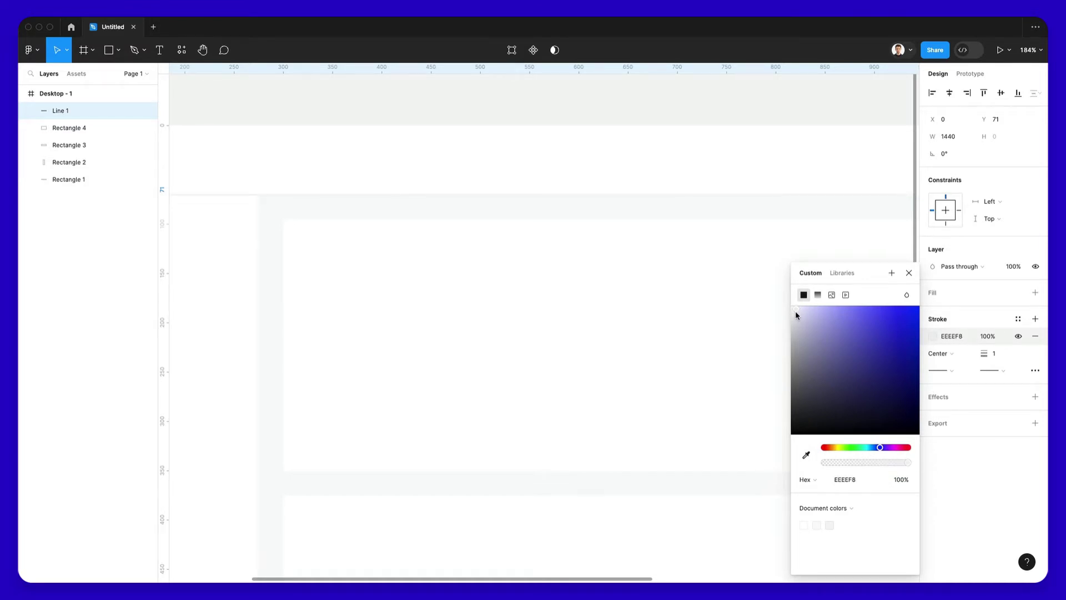
left_click_drag(794, 311, 794, 313)
key("Escape")
key("Escape")
Set the header divider line's stroke weight to 1.5.
scroll(536, 209, "down", 5)
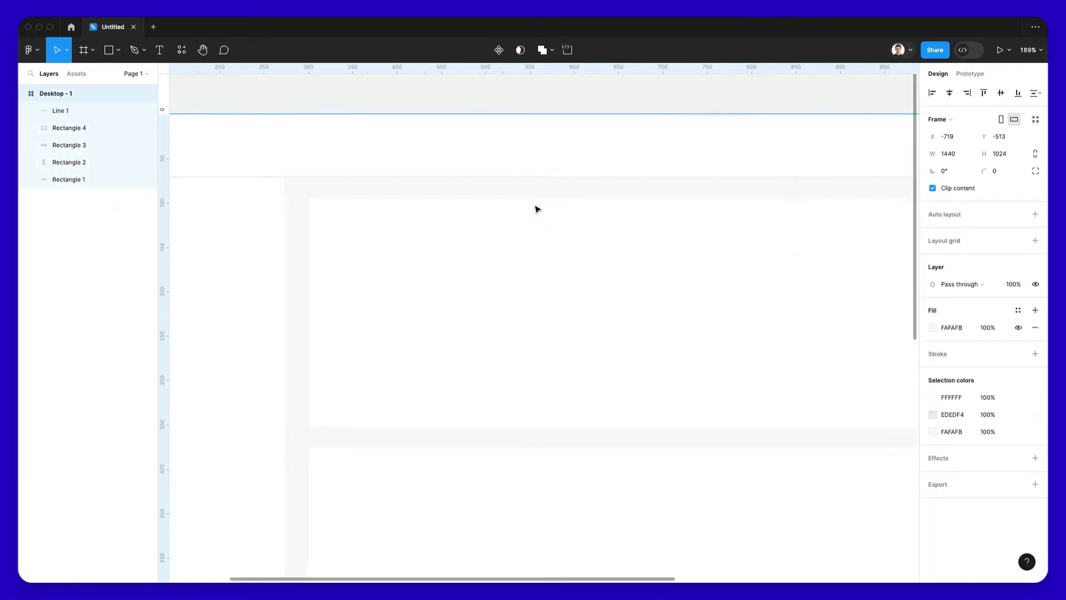
scroll(555, 209, "down", 2)
left_click(545, 190)
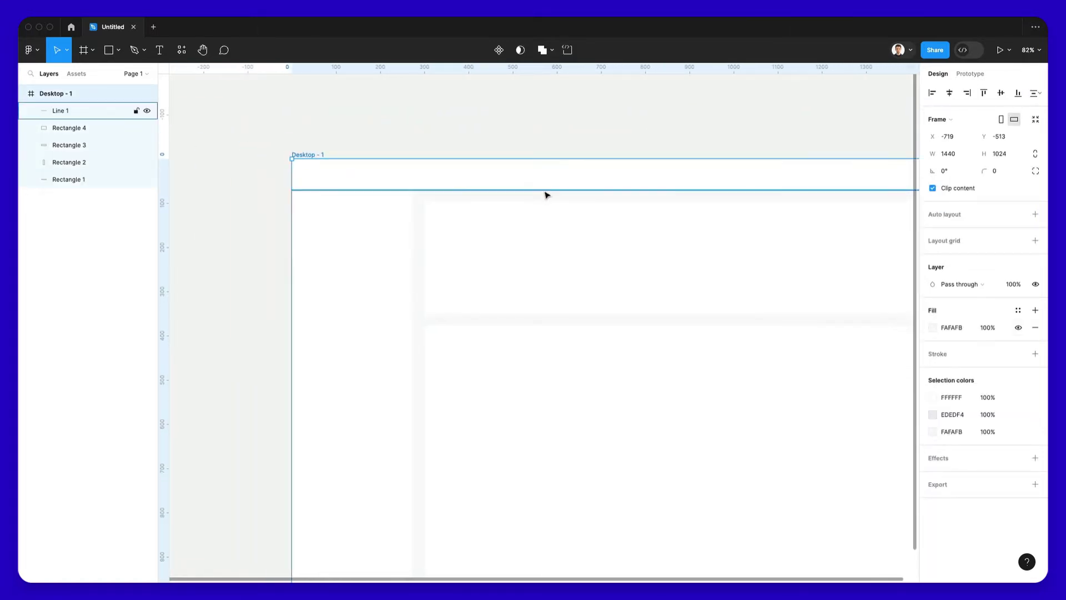
left_click(1001, 358)
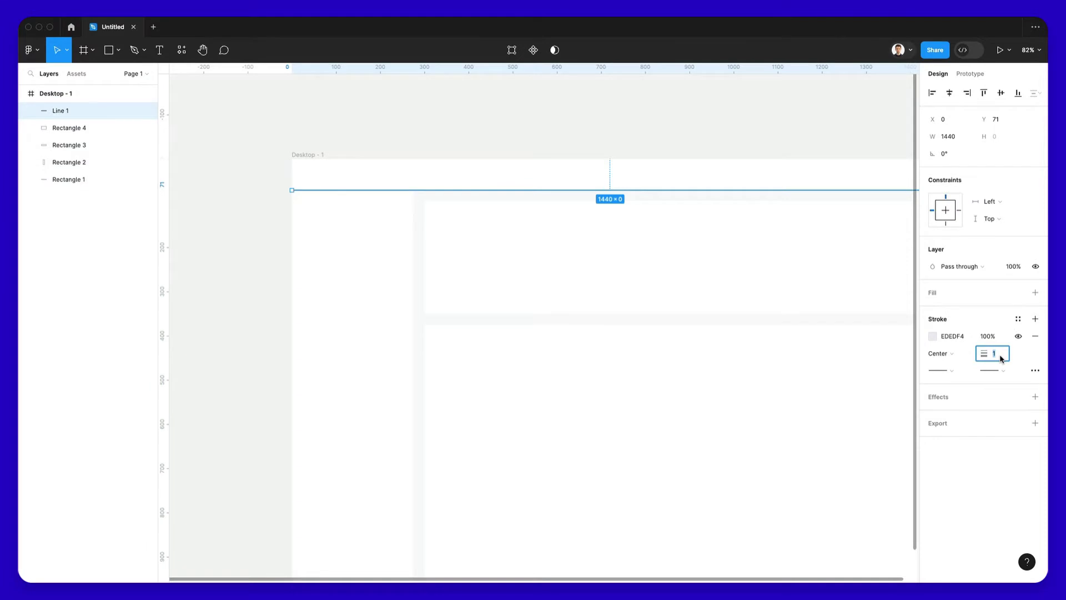
type("1.5")
key("Return")
left_click(583, 138)
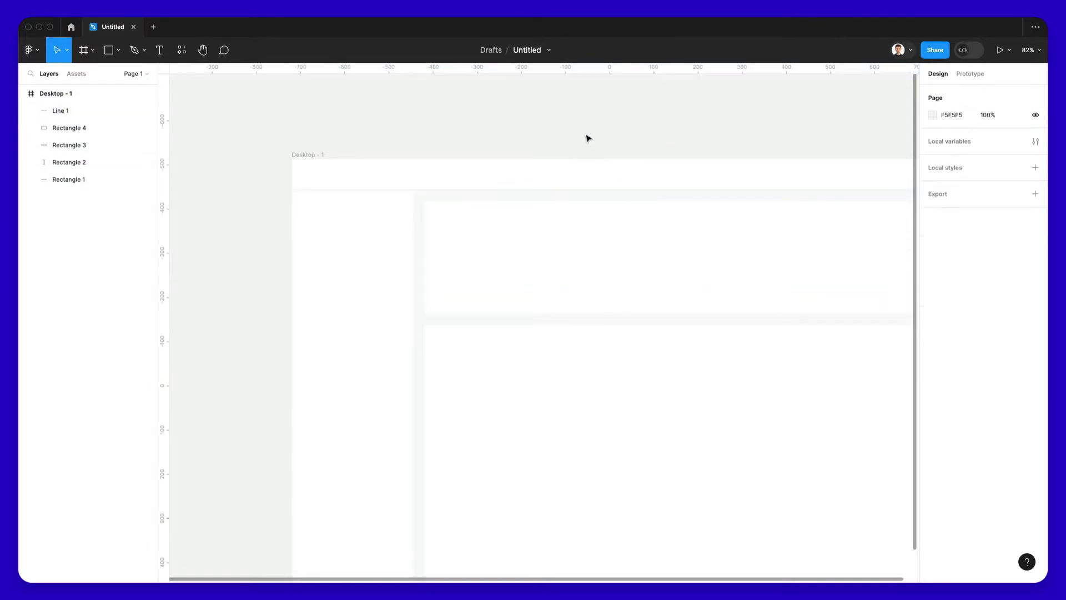
Paste the copied Square logo into the Desktop frame's header.
scroll(586, 138, "right", 2)
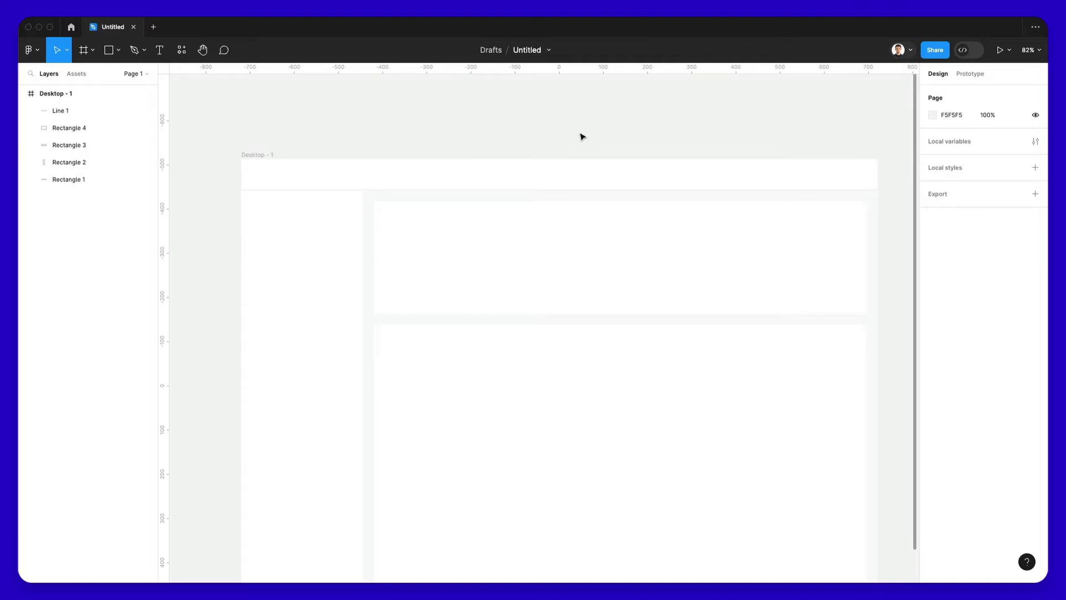
scroll(582, 137, "down", 2)
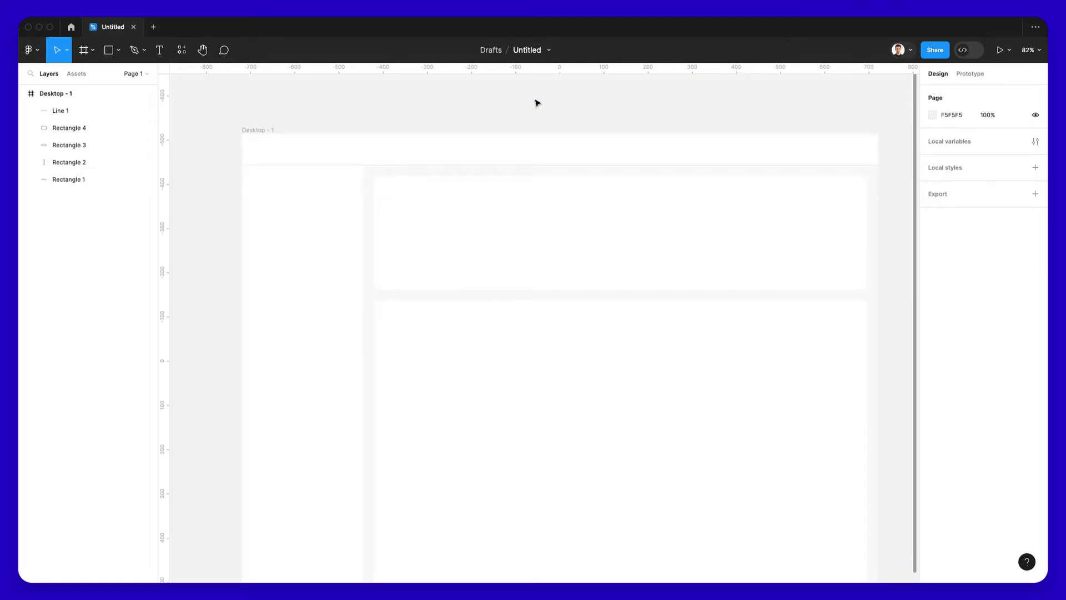
scroll(564, 117, "left", 1)
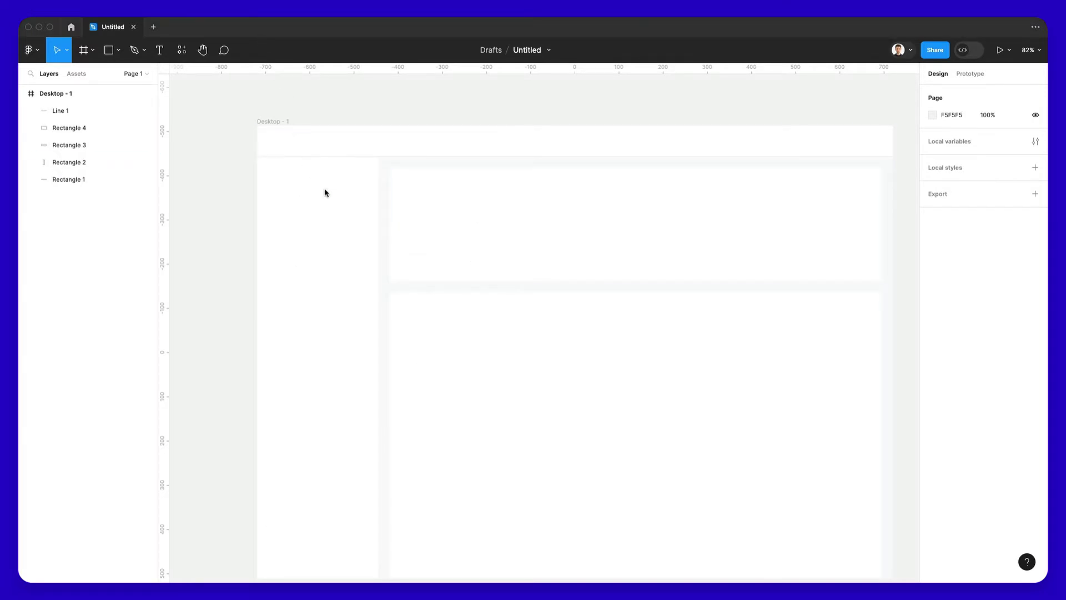
left_click(279, 121)
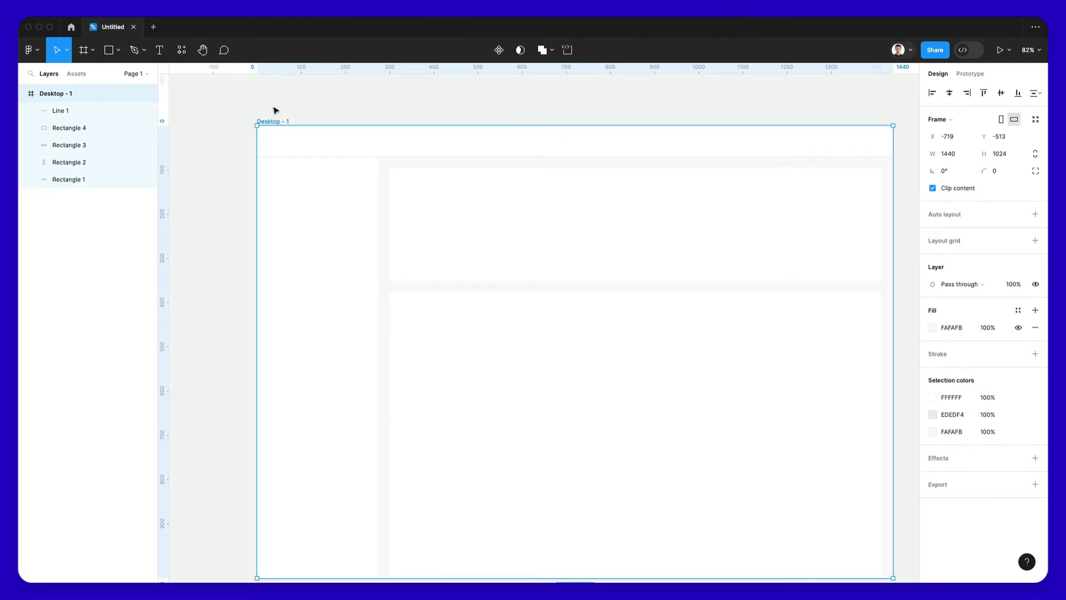
key("ctrl+v")
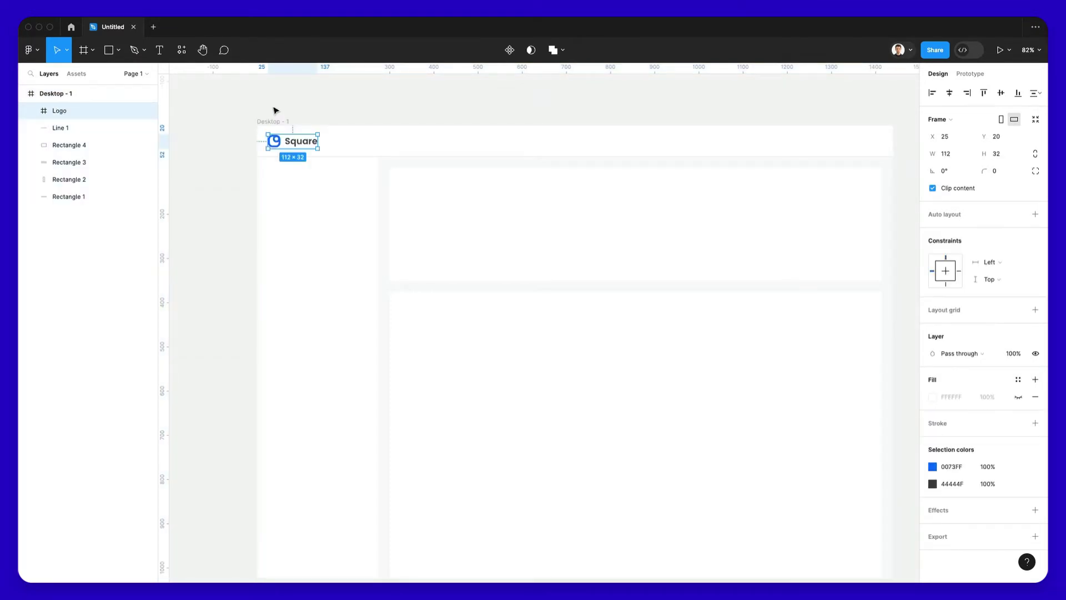
Move the Square logo up slightly to Y 19 so it is vertically centred in the header.
left_click(286, 111)
scroll(285, 112, "up", 3)
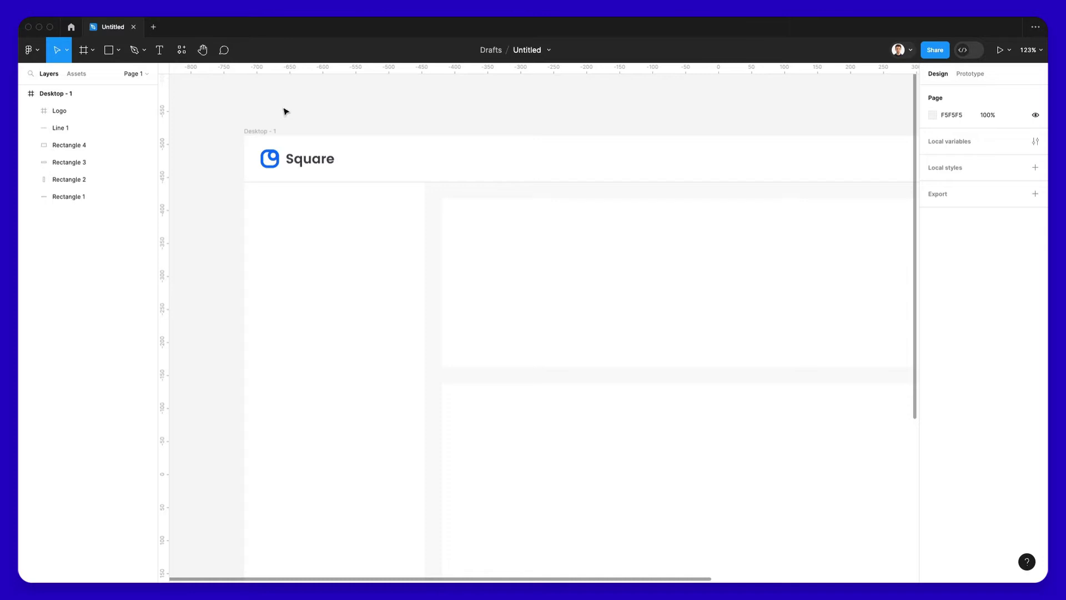
left_click(319, 160)
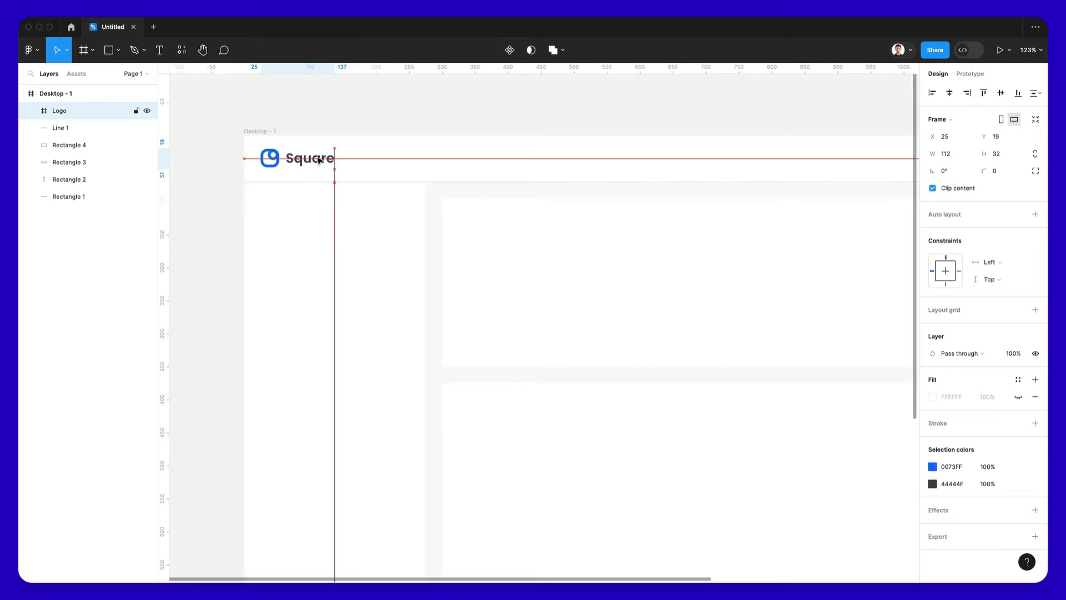
left_click(376, 95)
Add a text layer reading "Find" in the header and place it near the header's right end at X 1298, Y 17.
scroll(387, 105, "down", 1)
scroll(387, 106, "right", 5)
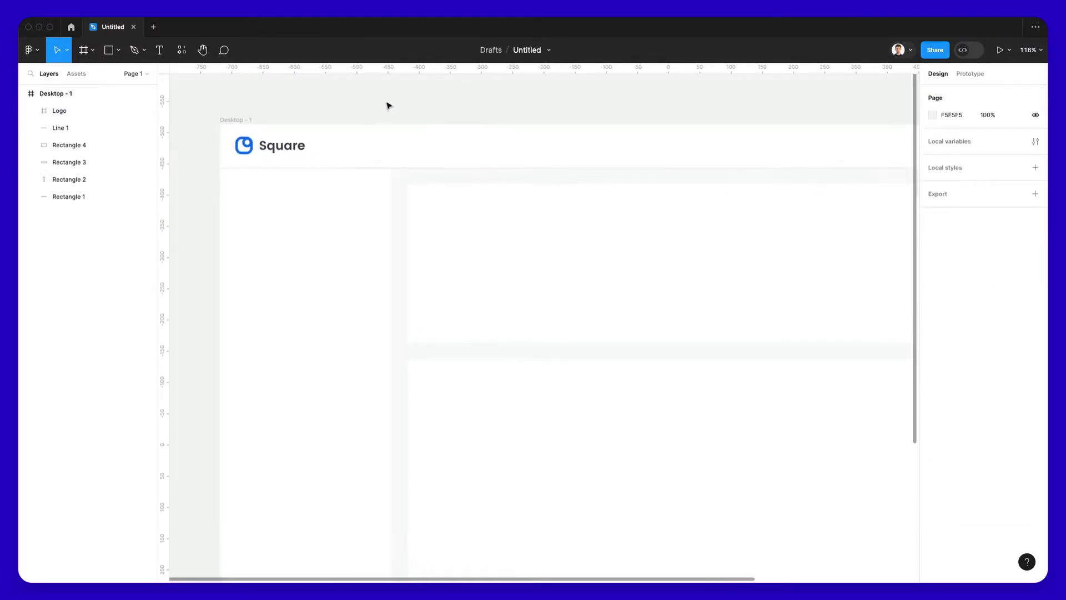
scroll(421, 110, "down", 2)
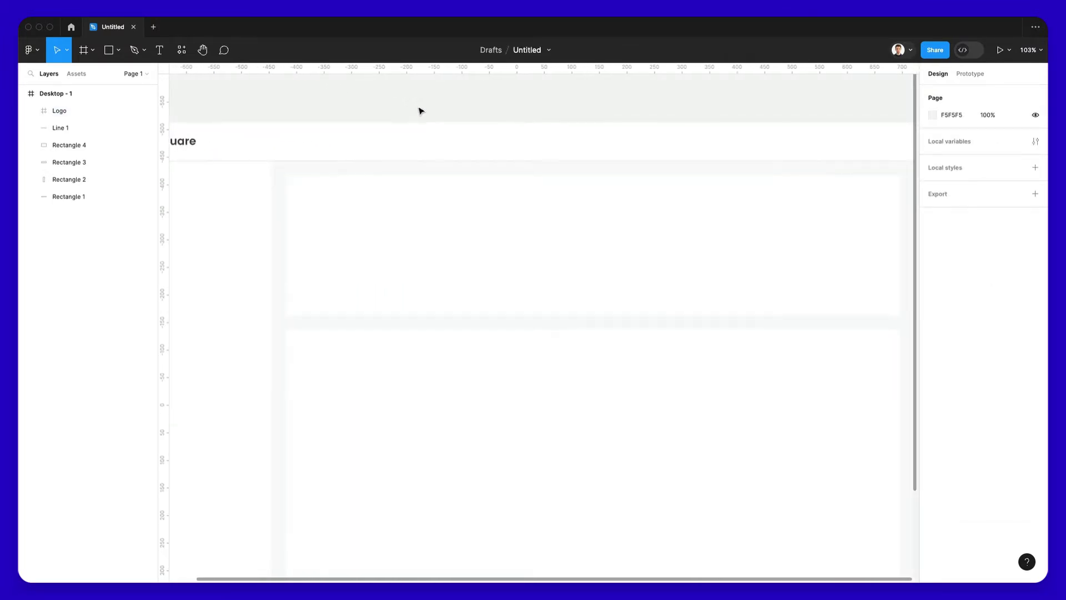
key("t")
left_click(411, 135)
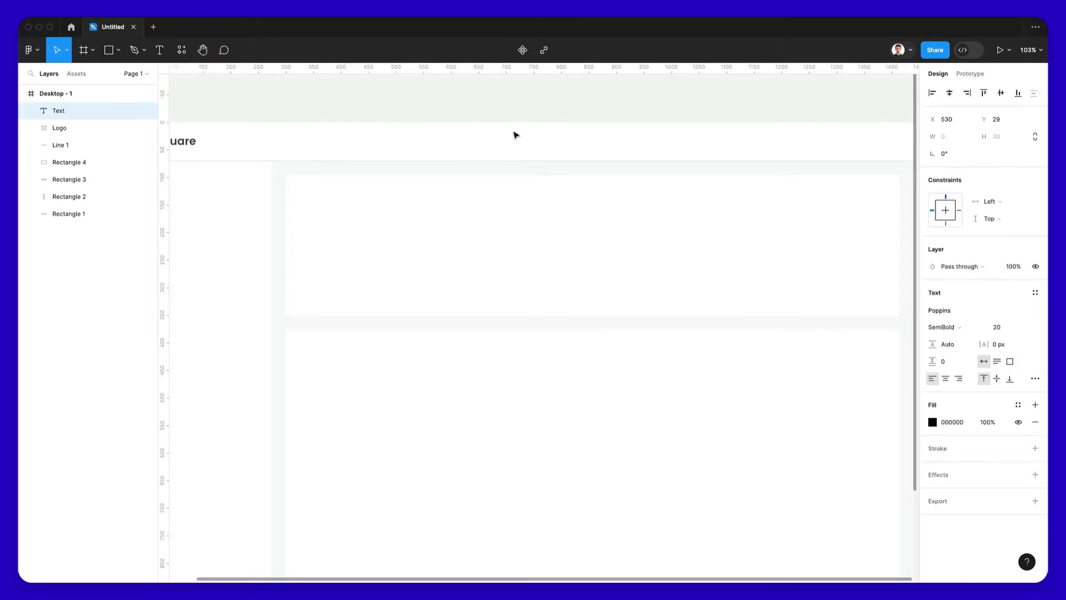
type("Find")
scroll(488, 102, "down", 2)
key("Escape")
scroll(484, 102, "up", 3)
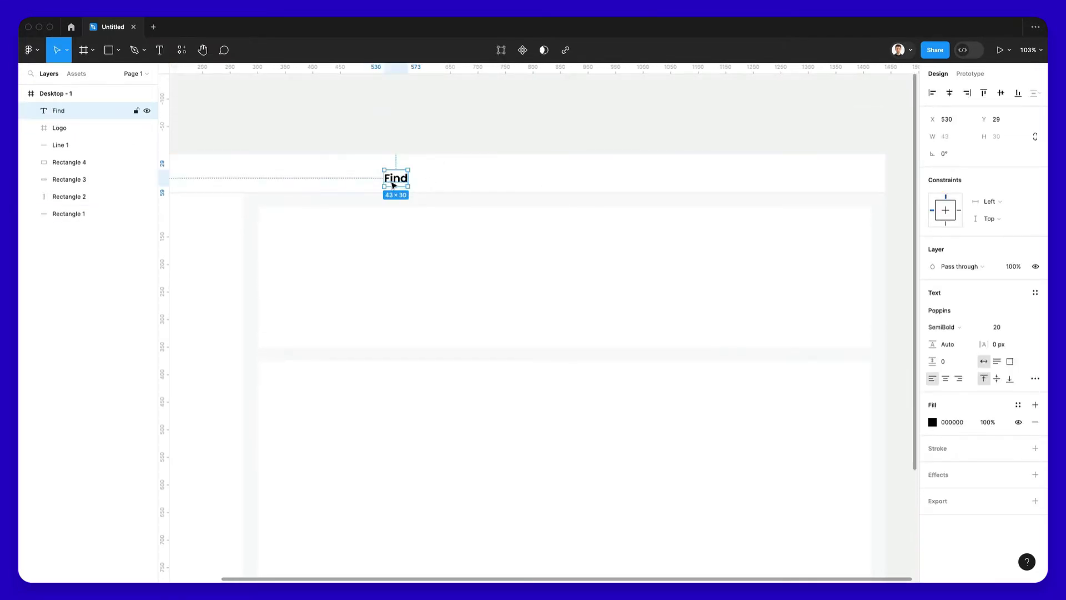
left_click_drag(398, 178, 816, 179)
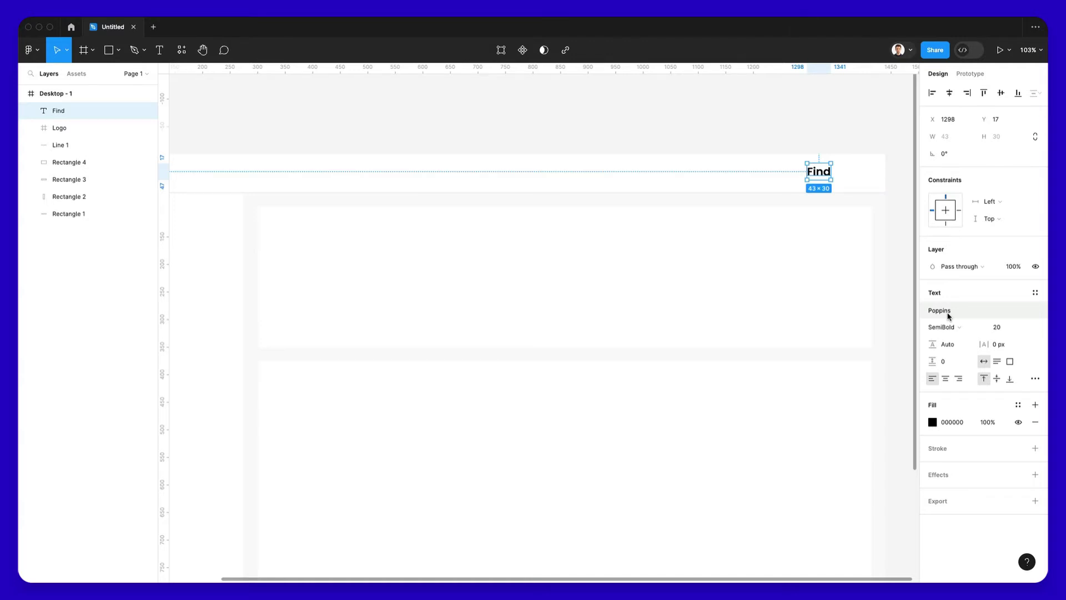
Reduce the Find text's font size to 12.
left_click(1008, 327)
key("Down")
key("Down")
key("Down")
key("Down")
key("Down")
key("Down")
key("Down")
key("Down")
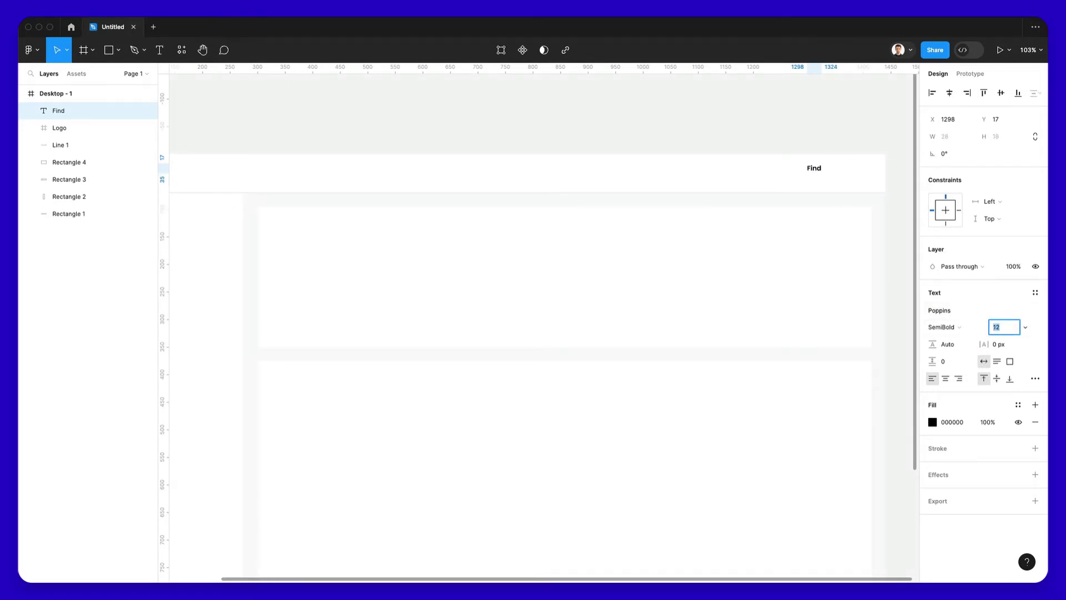
key("Return")
Nudge the Find text down to Y 24 in the header.
key("Down")
key("Down")
key("Down")
key("Down")
key("Down")
key("Down")
key("Down")
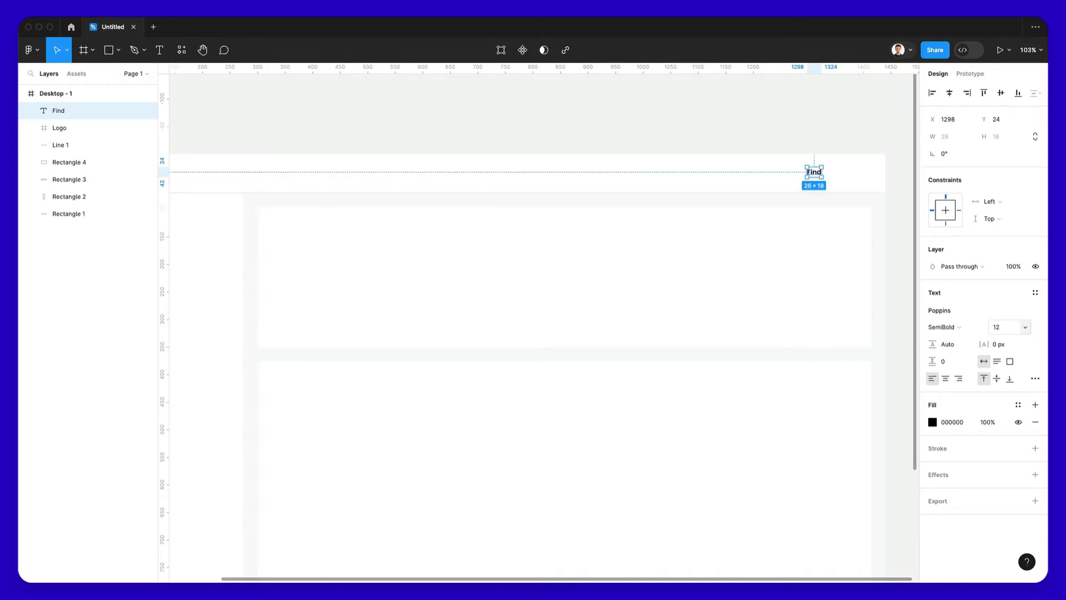
Set the Find text's font size to 14.
left_click(1006, 327)
key("Up")
key("Up")
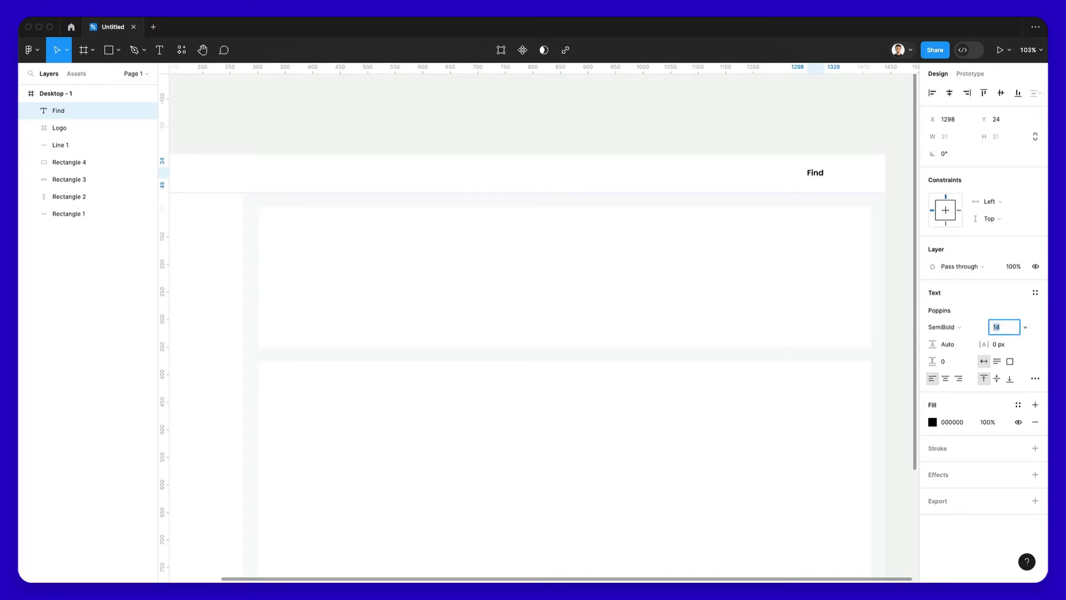
left_click(733, 108)
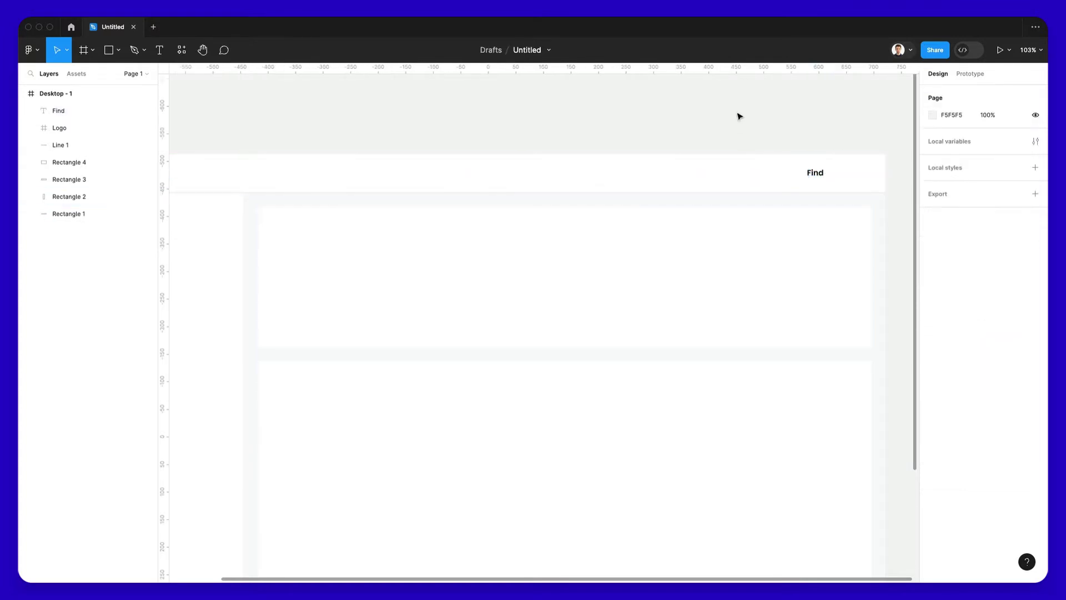
Paste the copied search icon and place it just left of the Find text at X 1265, Y 21.
scroll(739, 116, "right", 5)
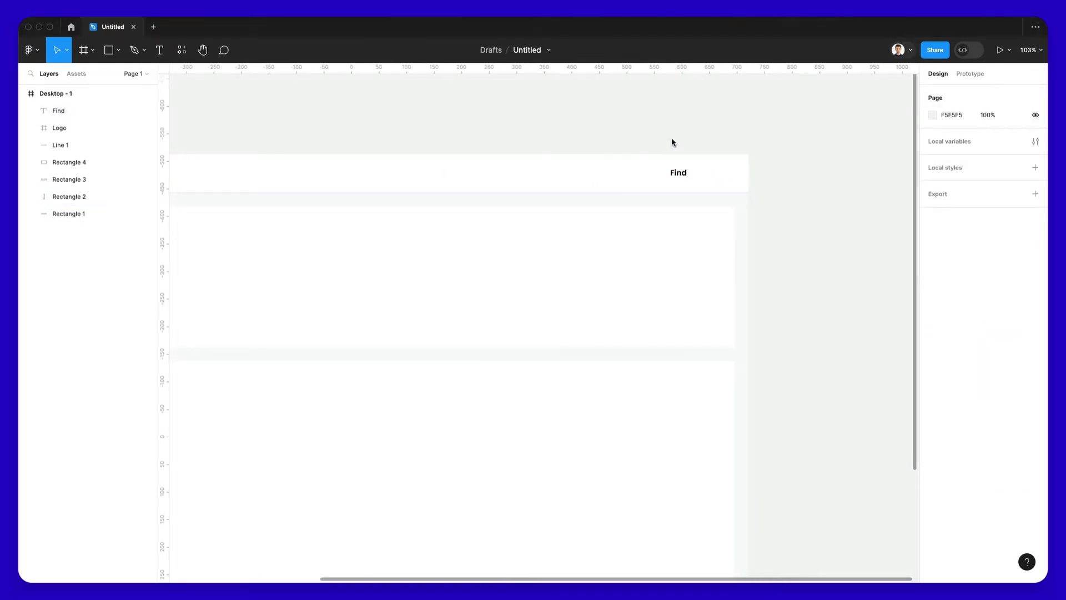
key("super+v")
scroll(650, 158, "up", 5)
scroll(466, 185, "down", 5)
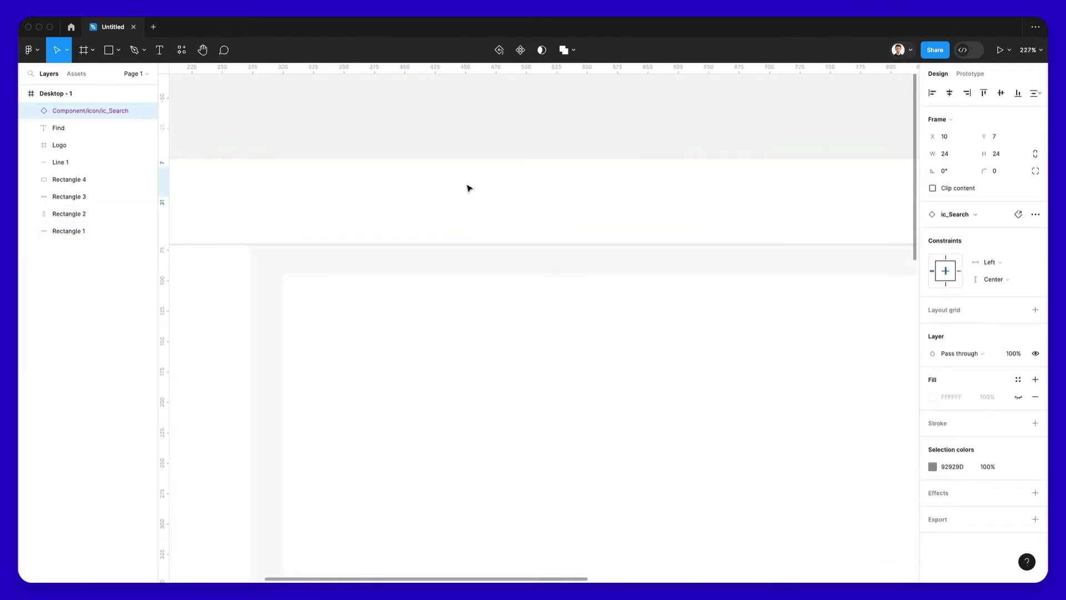
left_click_drag(291, 190, 826, 193)
scroll(826, 192, "up", 10)
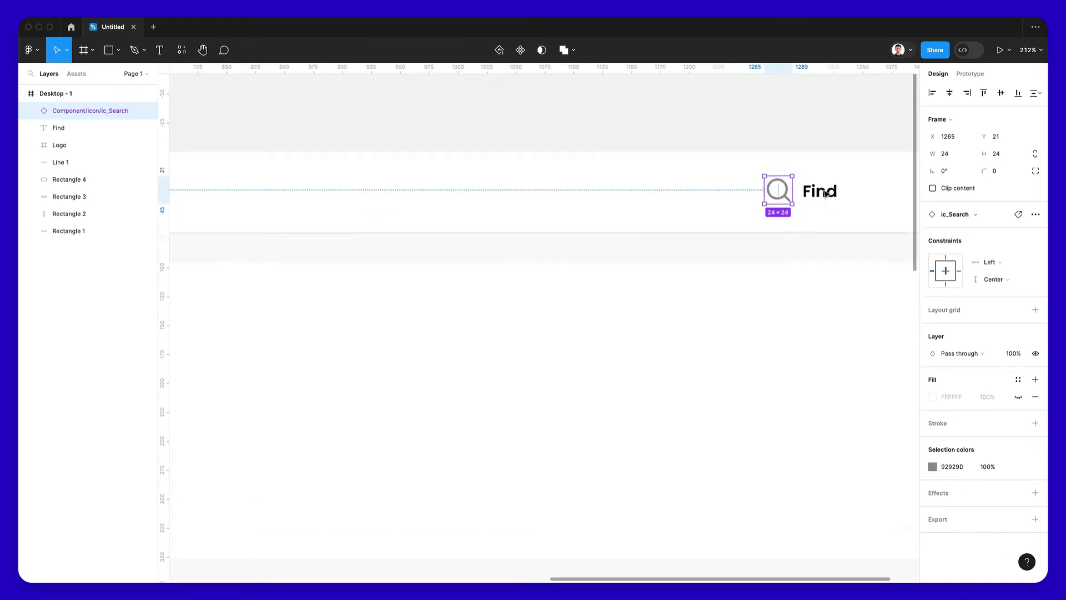
Select the search icon with the Find text and move both left along the header to about X 1222.
left_click(824, 191, "shift")
scroll(755, 201, "right", 2)
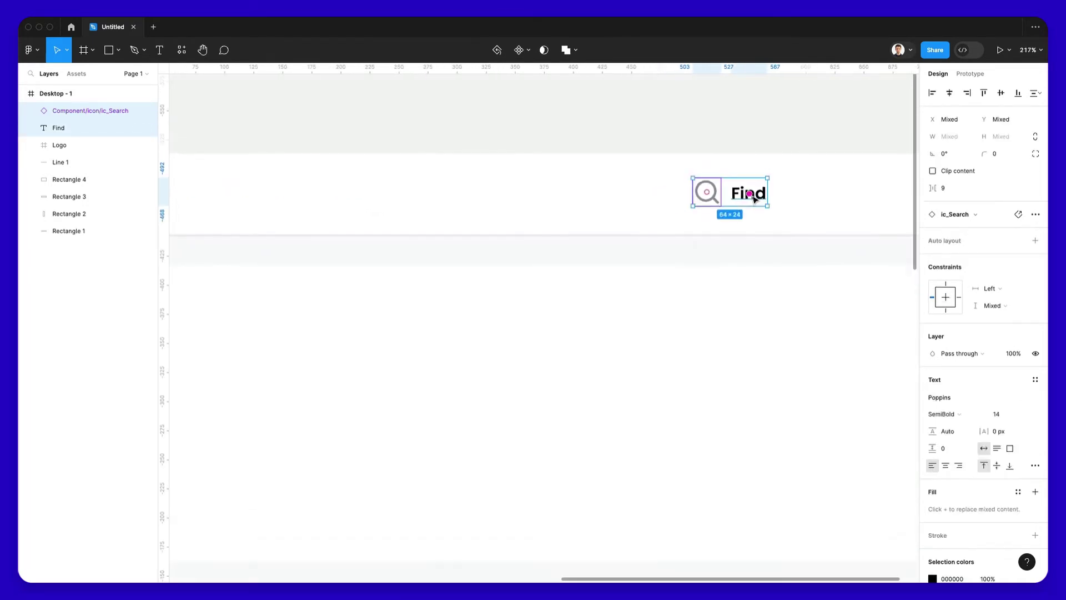
scroll(768, 236, "down", 3)
Duplicate the Find text to its right and draw an 86 × 42 rectangle over the copy at X 1301, Y 14.
left_click(647, 194)
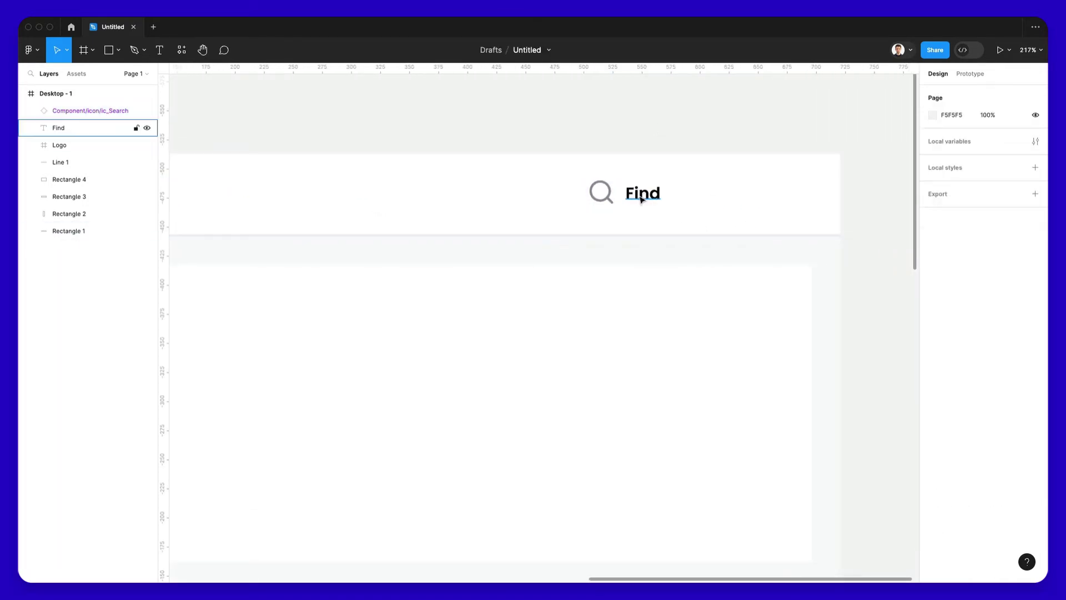
left_click_drag(651, 194, 732, 195, "alt")
key("r")
left_click_drag(679, 169, 777, 219)
Fill the new rectangle with the document blue 0073FF and send it behind the duplicated Find text.
left_click(932, 310)
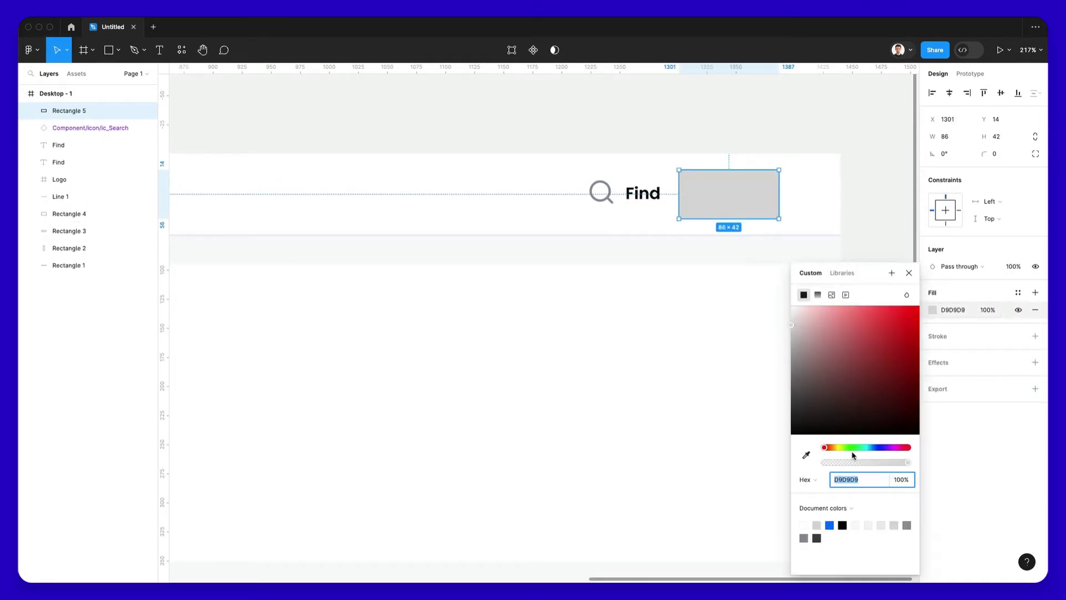
left_click(829, 525)
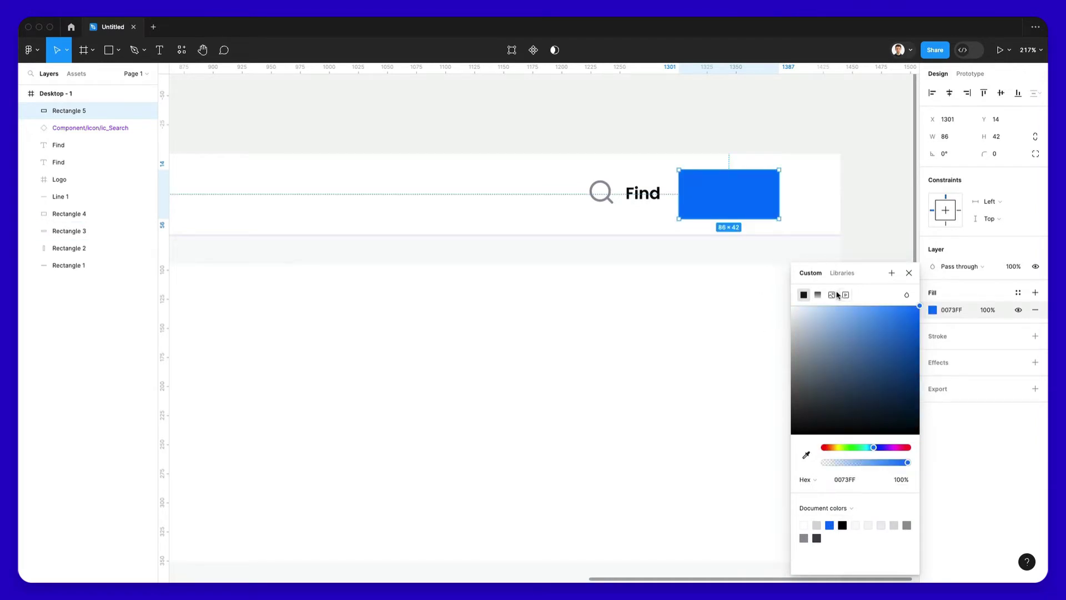
key("super+bracketleft")
key("super+bracketleft")
key("super+bracketleft")
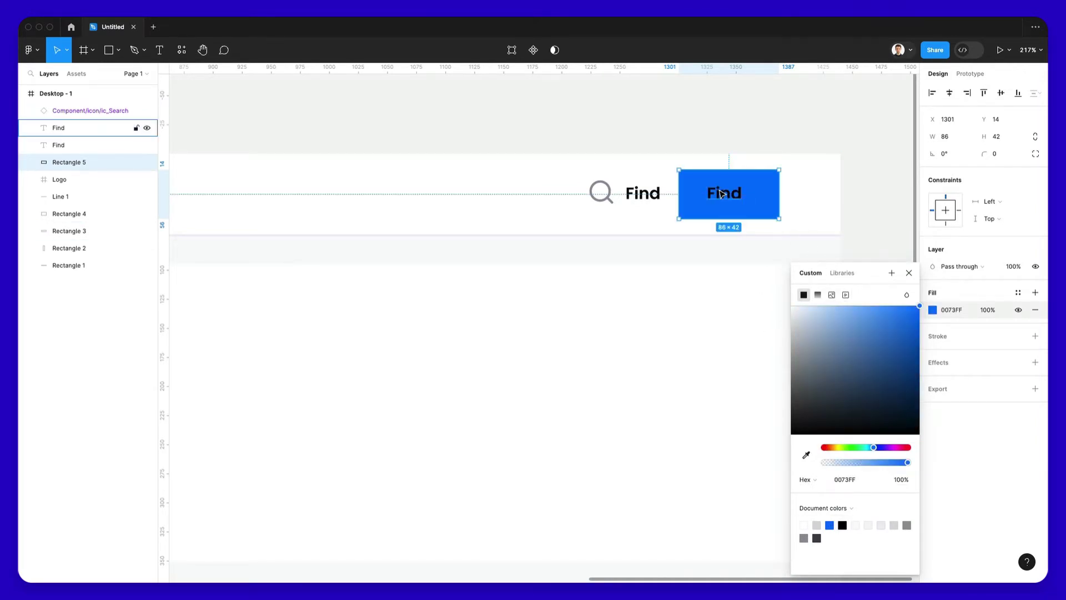
Recolor the duplicated Find text to white FFFFFF and shift it right within the blue rectangle to X 1344.
key("Escape")
left_click(735, 102)
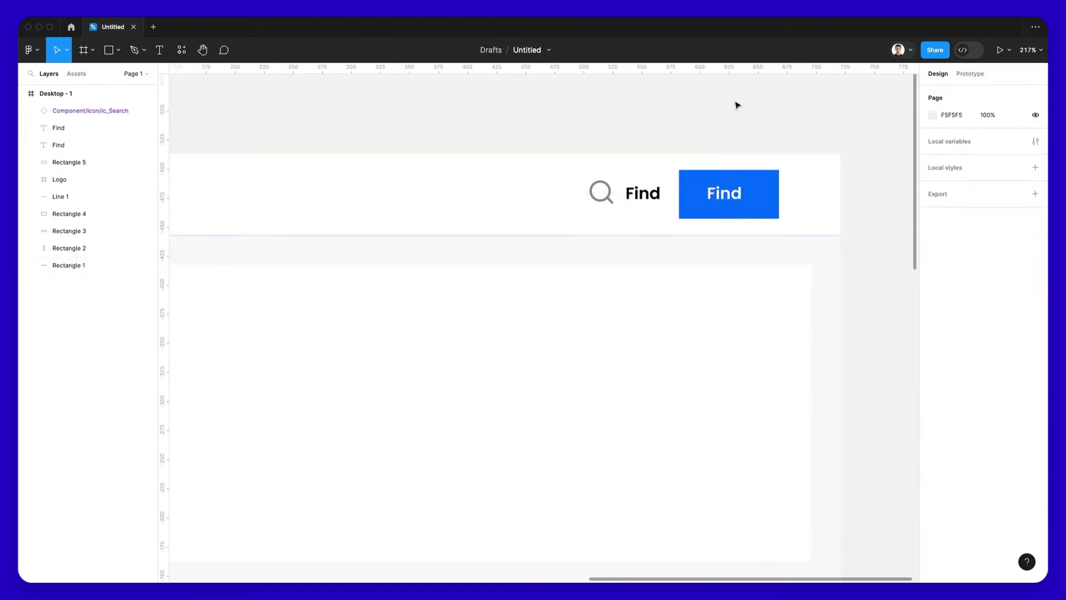
left_click_drag(723, 193, 756, 197)
left_click(733, 106)
Change the white text on the blue rectangle to "New".
left_click(746, 194)
key("Return")
type("New")
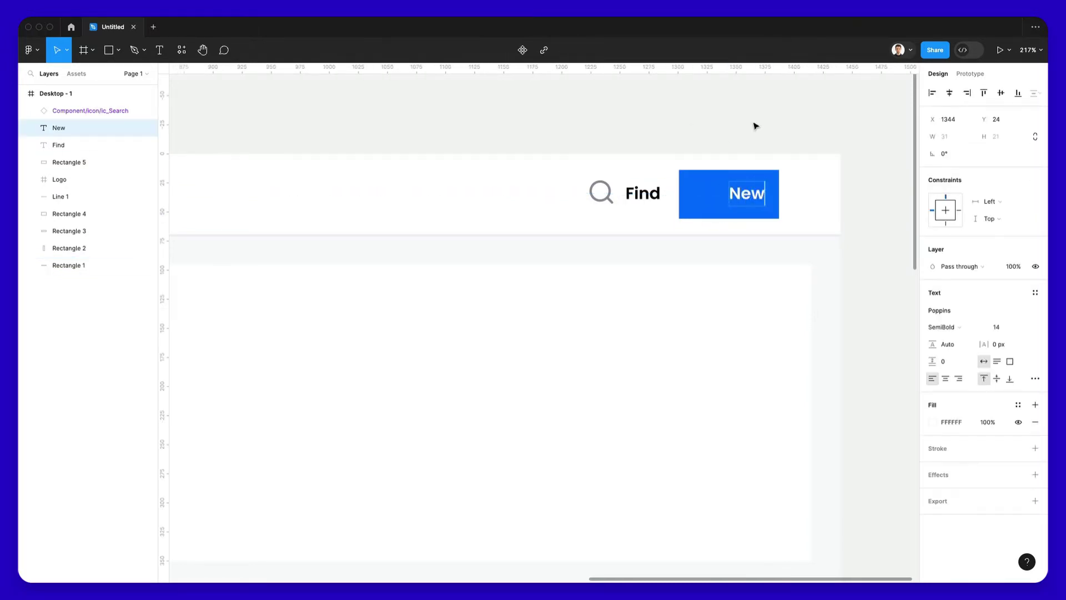
key("Escape")
Set the blue button rectangle's corner radius to 11.
left_click(720, 179)
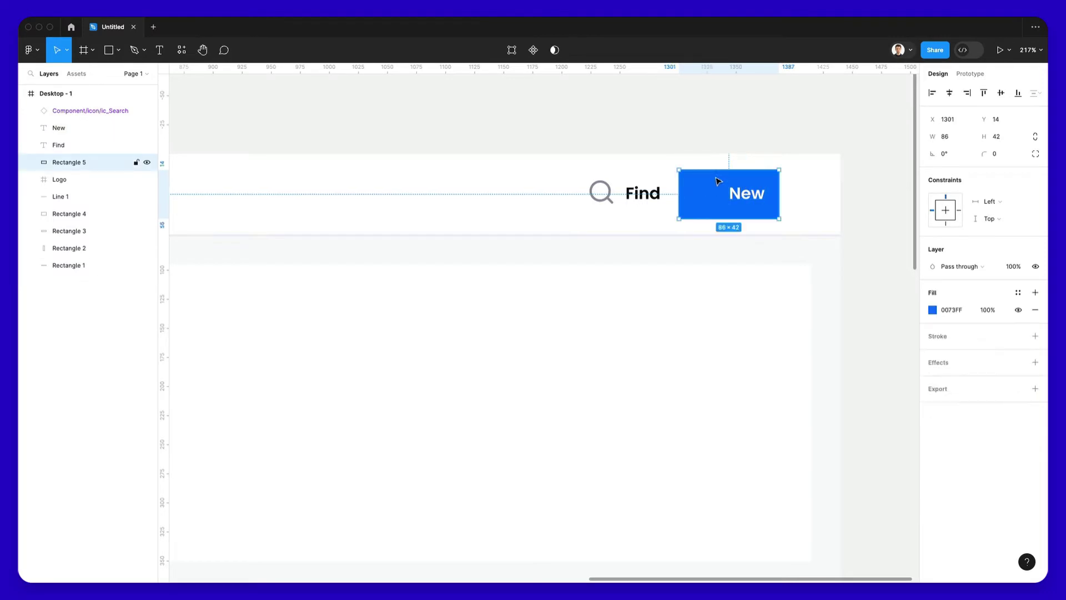
left_click(990, 153)
type("11")
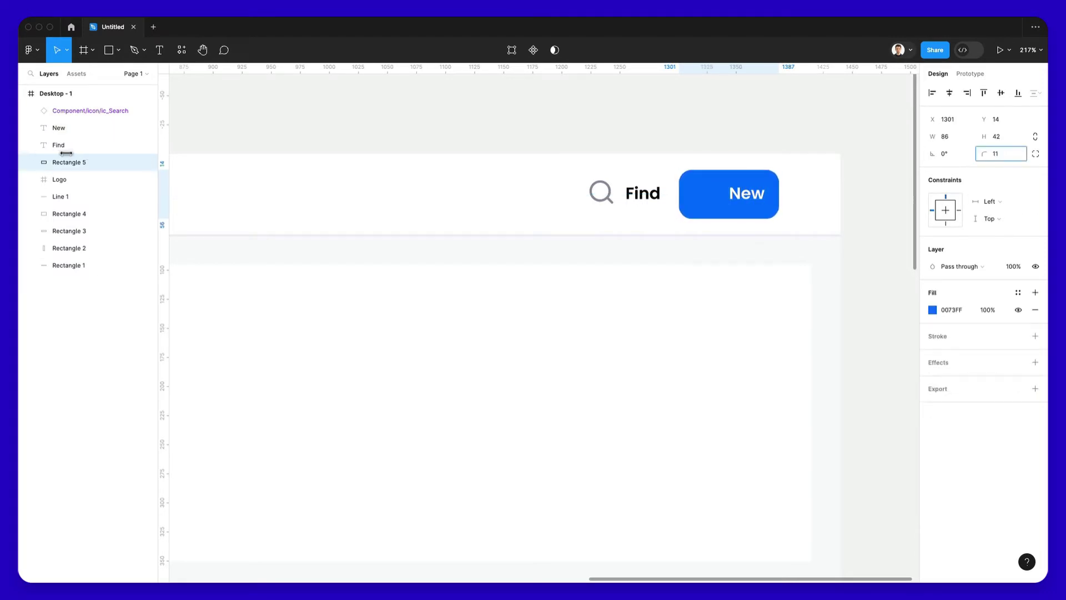
key("Return")
left_click(727, 111)
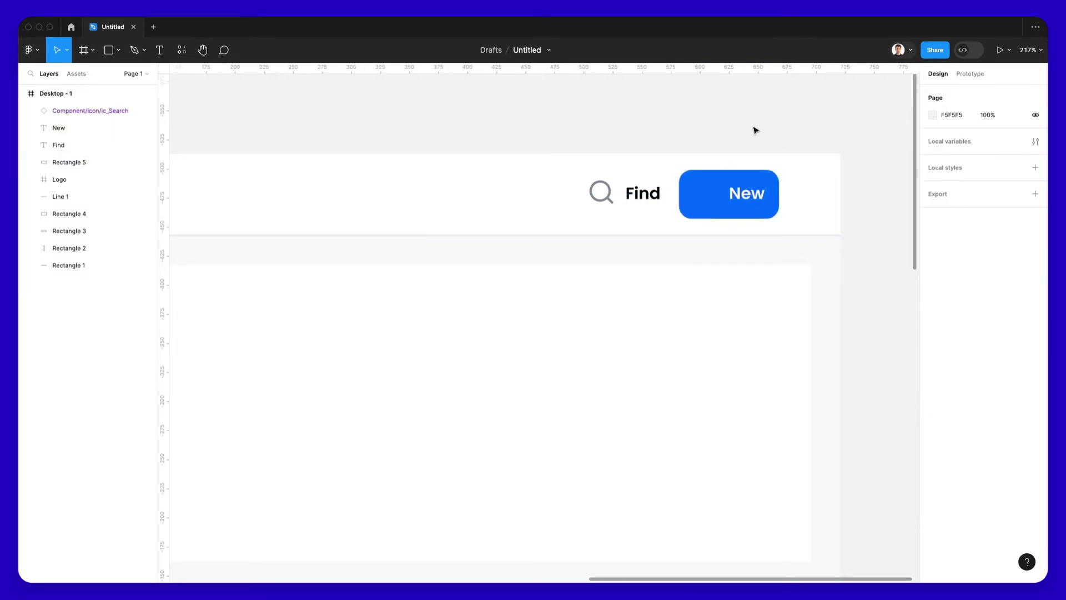
Paste the copied 18 × 18 plus icon and place it inside the blue button, left of the New text.
scroll(754, 128, "up", 3)
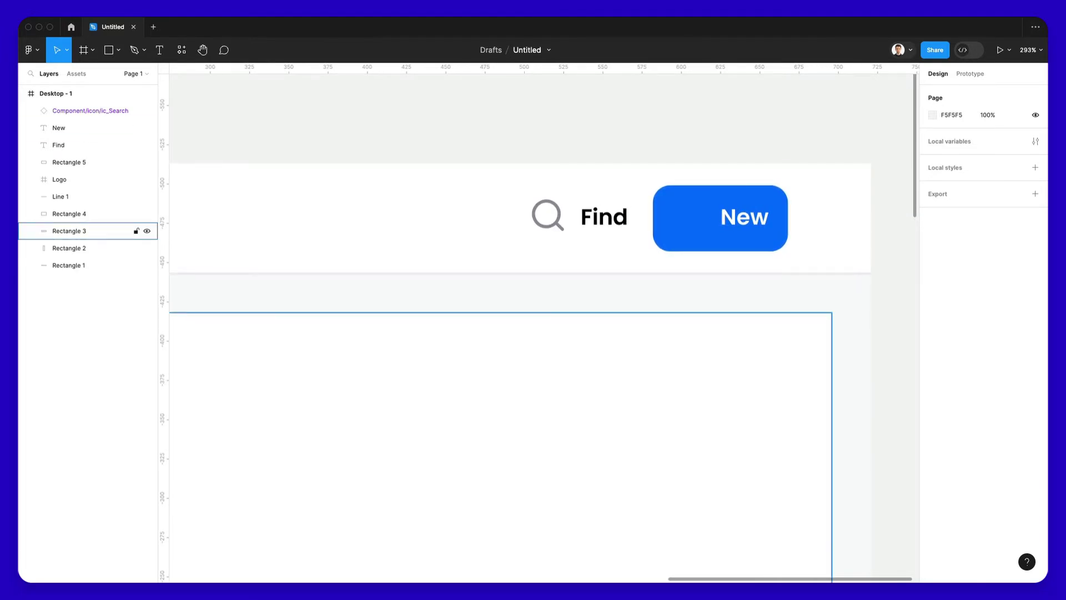
left_click(691, 209)
key("super+v")
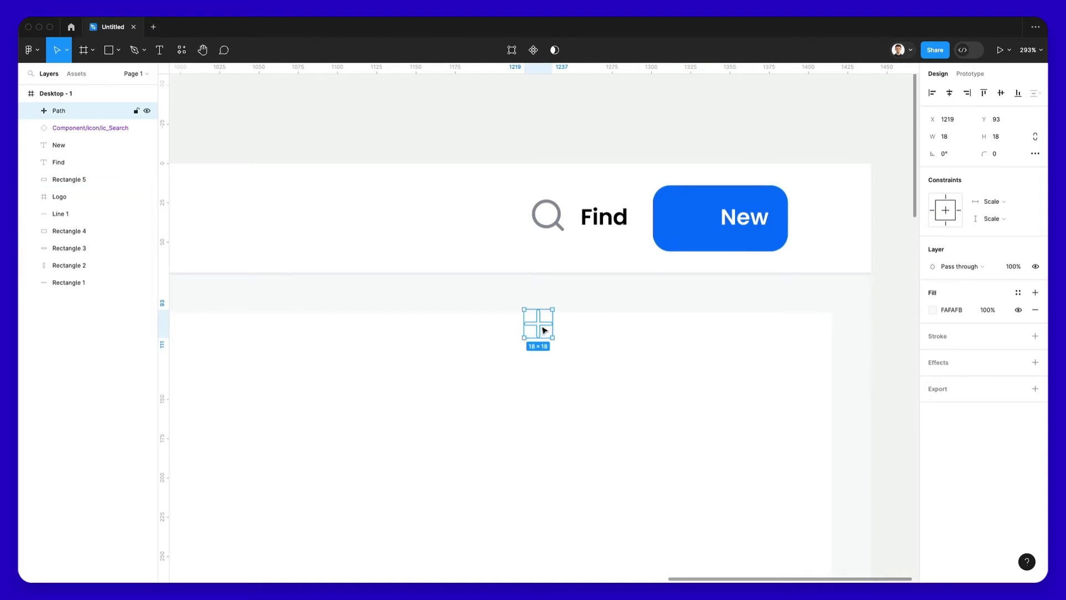
left_click_drag(543, 328, 740, 218)
Nudge the New text left toward the plus icon and narrow the blue rectangle to 83 wide.
left_click(744, 218)
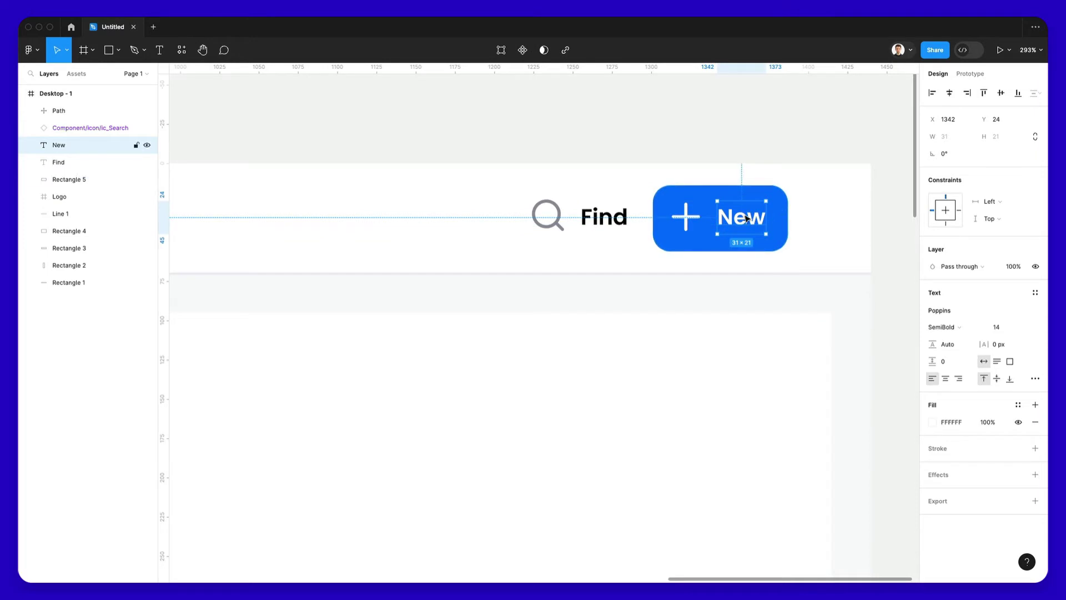
left_click(774, 215)
left_click_drag(786, 213, 782, 214)
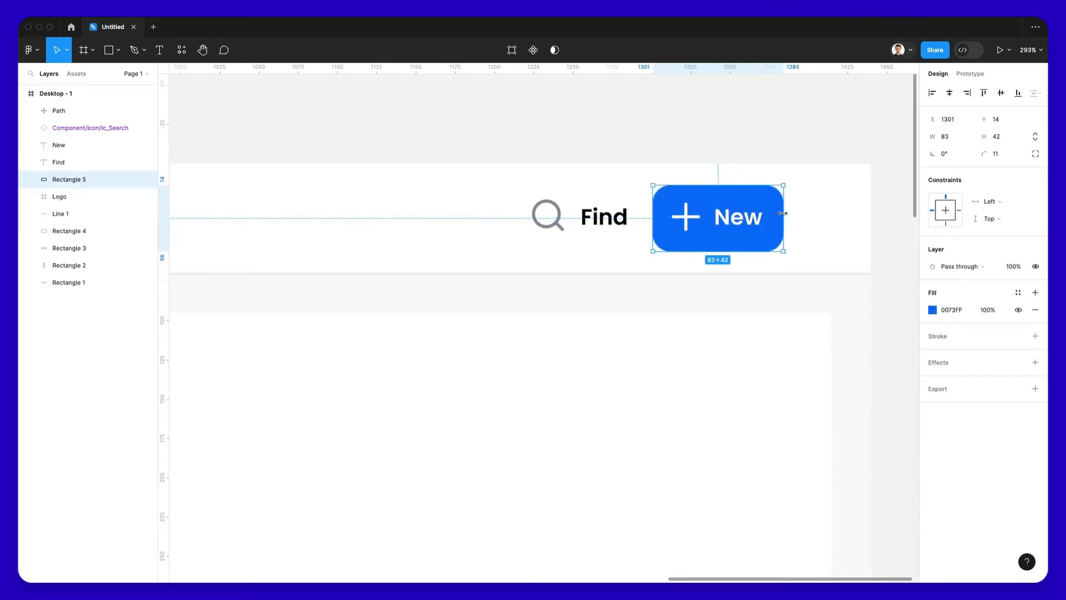
Combine the blue rectangle, New text and plus icon into an auto layout frame.
left_click(728, 218, "shift")
left_click(677, 220, "shift")
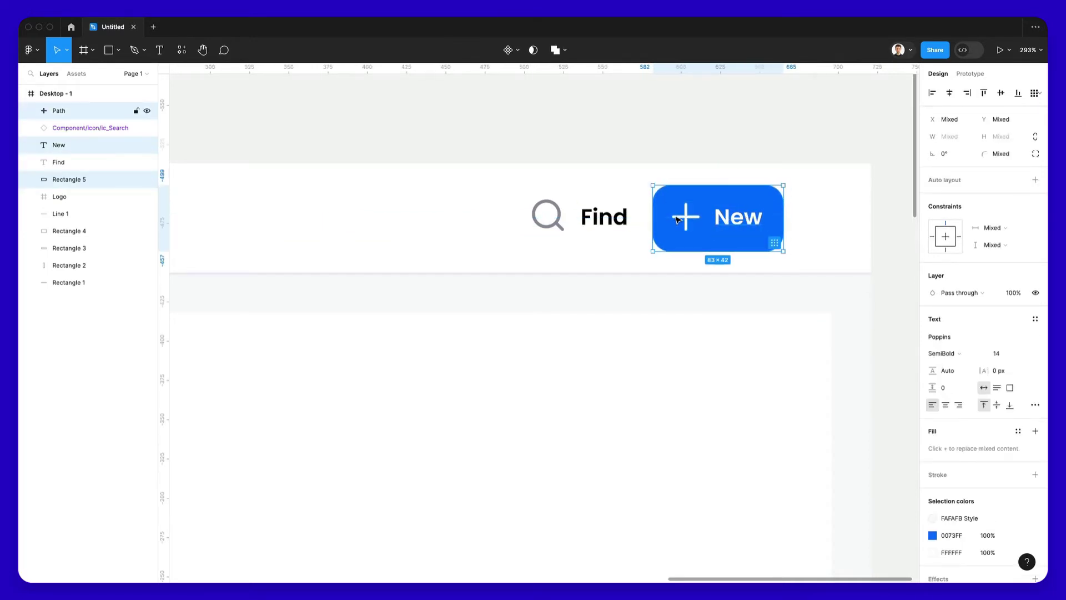
key("shift+a")
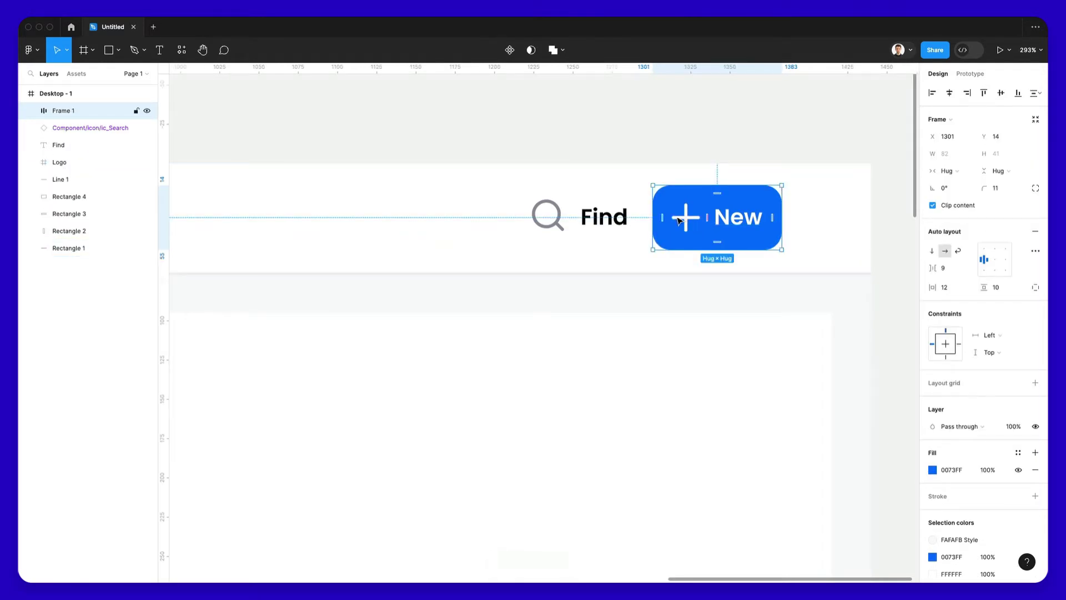
Wrap the search icon and Find text in an auto layout frame and align its contents left and vertically centred.
left_click(604, 217)
left_click(550, 221, "shift")
key("shift+a")
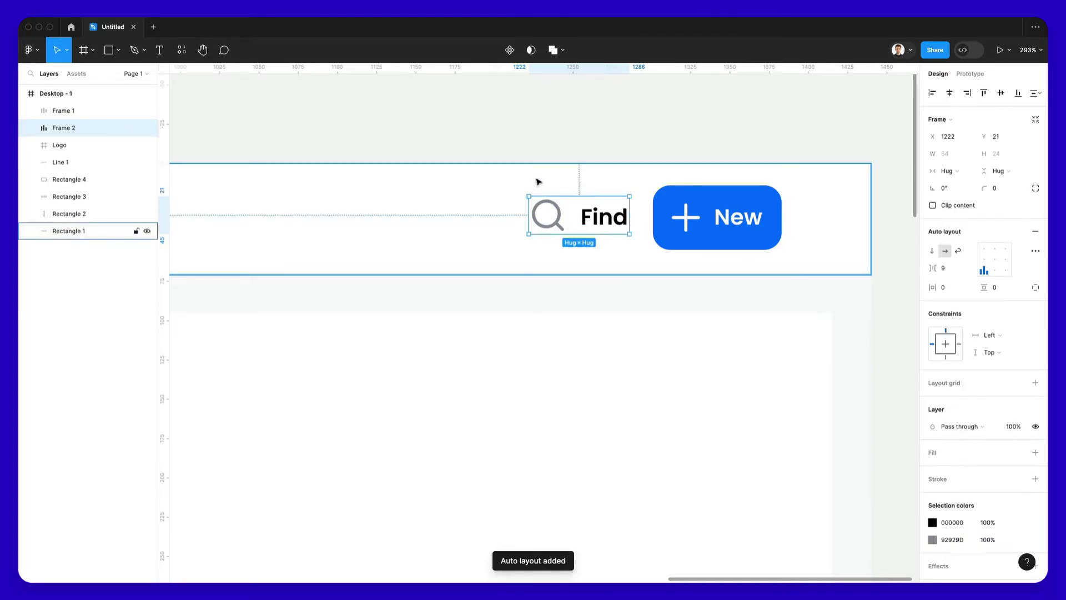
left_click(982, 258)
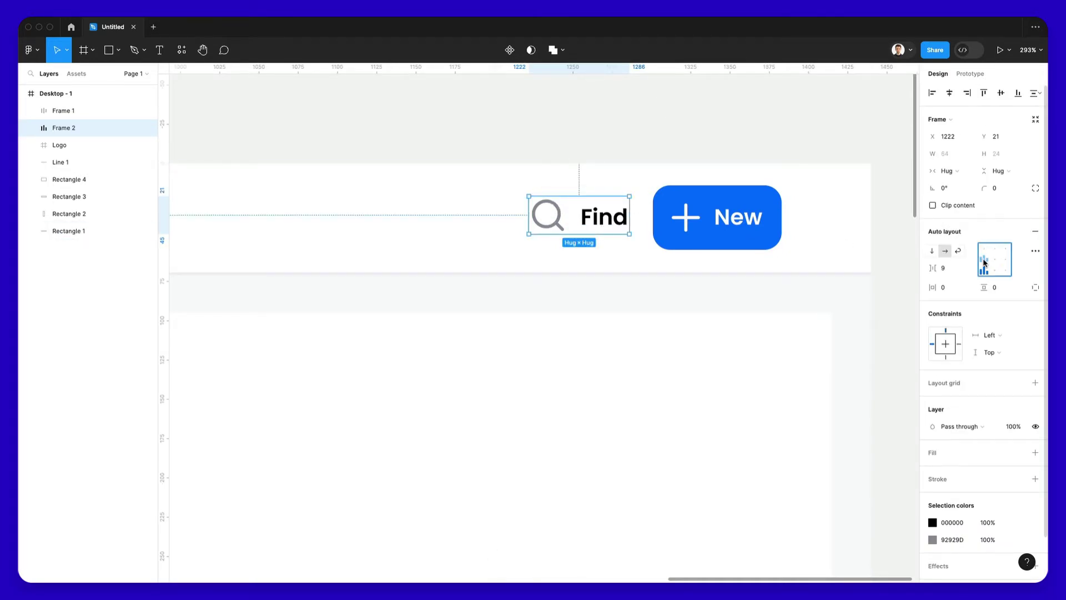
Space the Find group 19 px from the New button and move both left in the header to about X 1156.
left_click_drag(591, 217, 596, 222)
left_click(63, 110, "shift")
left_click_drag(757, 221, 658, 221)
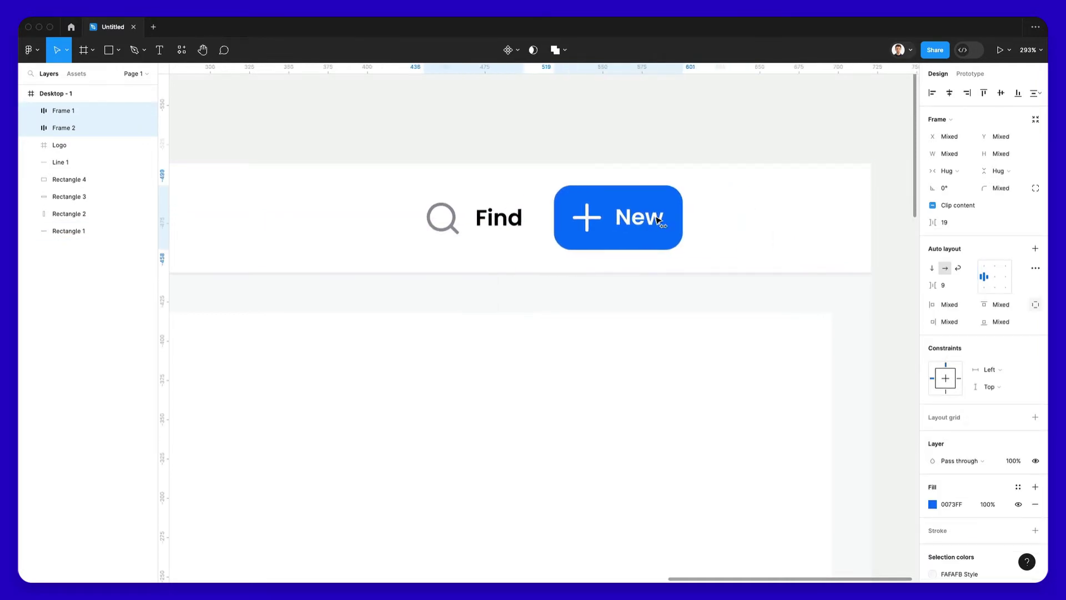
left_click(699, 128)
Paste the bell icon and place it in the header to the right of the New button.
scroll(699, 128, "right", 2)
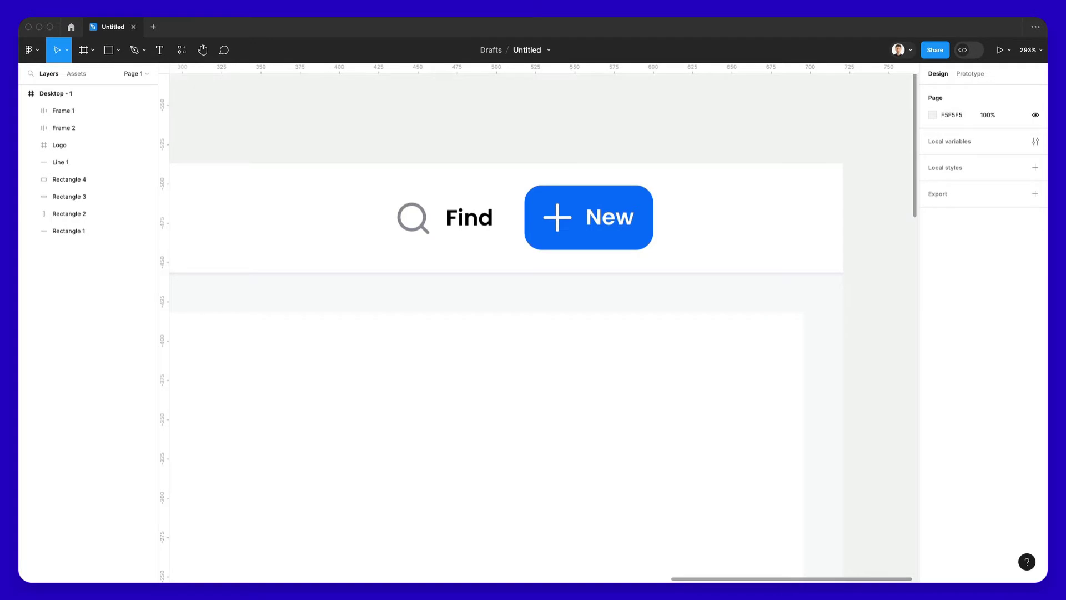
left_click(647, 196)
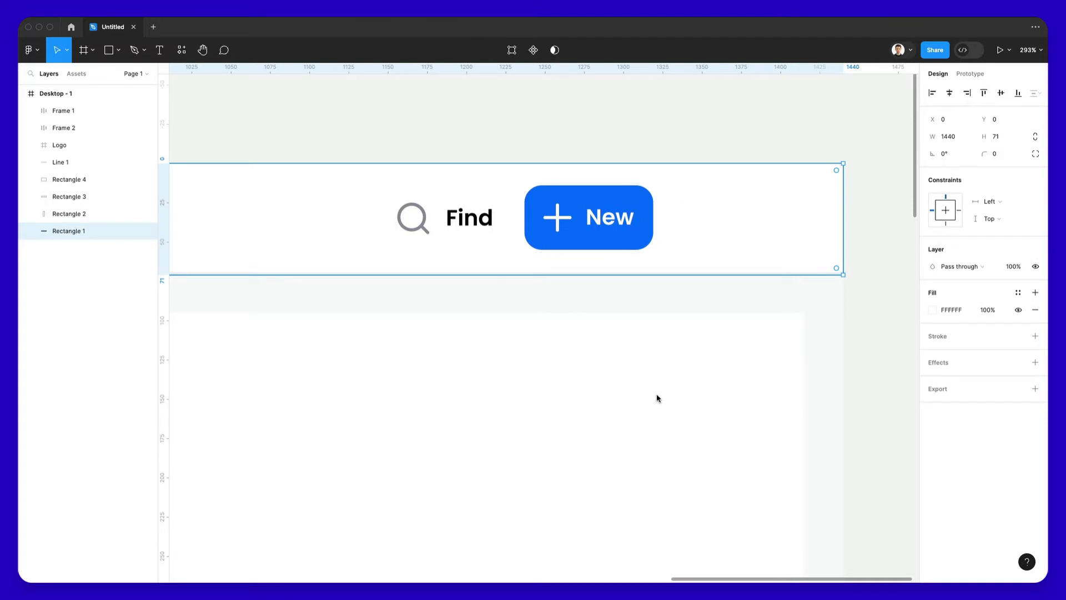
key("super+v")
mouse_move(545, 328)
left_mouse_down()
mouse_move(690, 226)
mouse_move(715, 221)
mouse_move(724, 197)
left_mouse_up()
left_click(747, 148)
Add a 7 × 7 notification dot at the bell's upper-right corner, at X 1357, Y 22, and fill it with FF6767.
key("o")
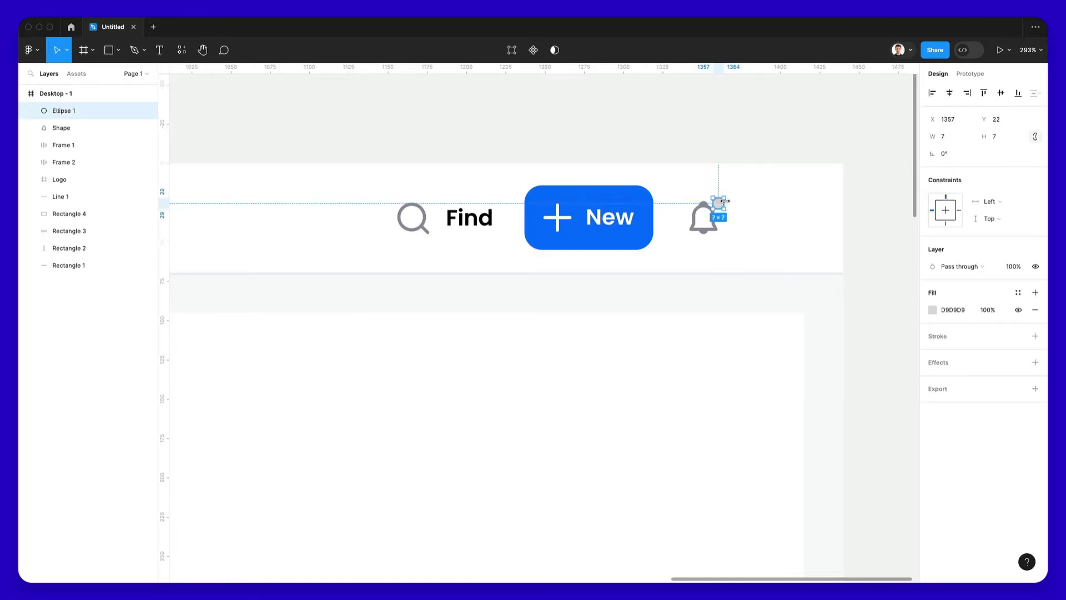
left_click(933, 311)
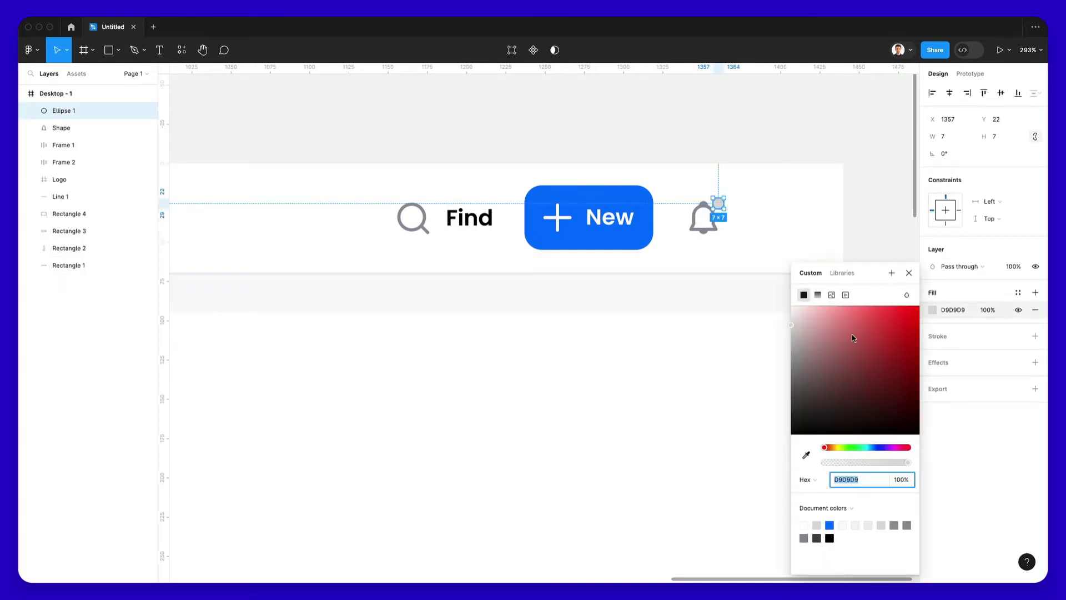
left_click_drag(815, 336, 868, 303)
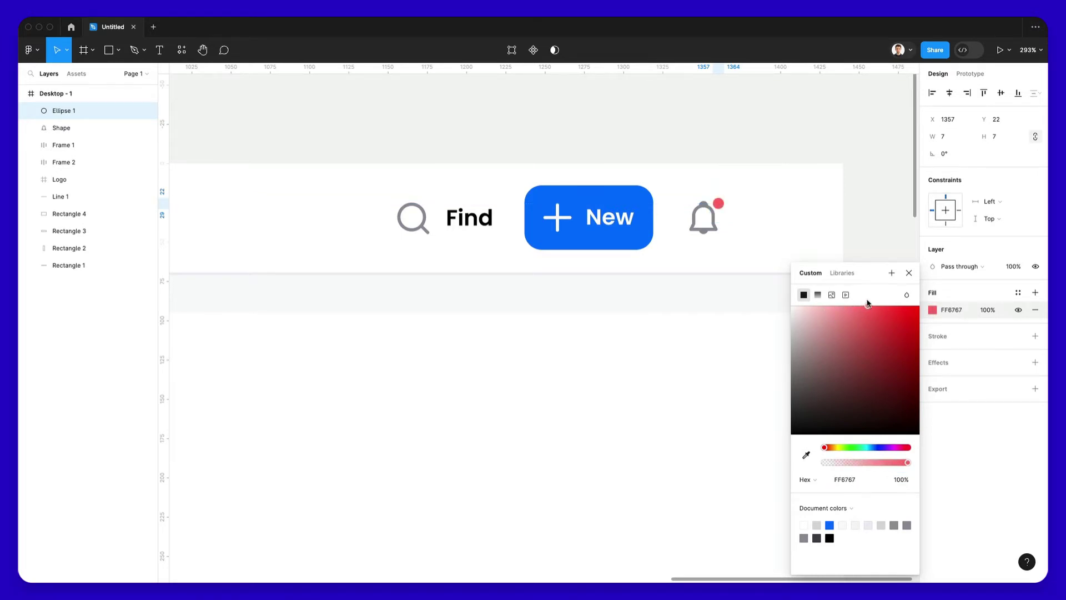
left_click(868, 201)
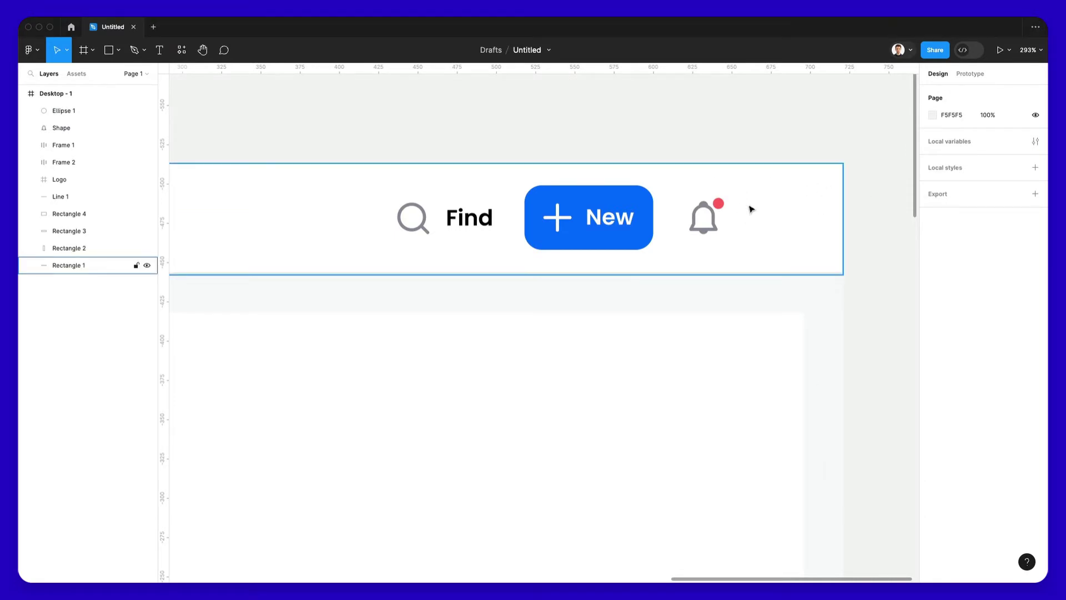
Paste the 32 × 32 profile picture and position it at the header's right end, at X 1383, Y 18.
key("ctrl+v")
left_click_drag(538, 322, 781, 228)
scroll(781, 228, "down", 5)
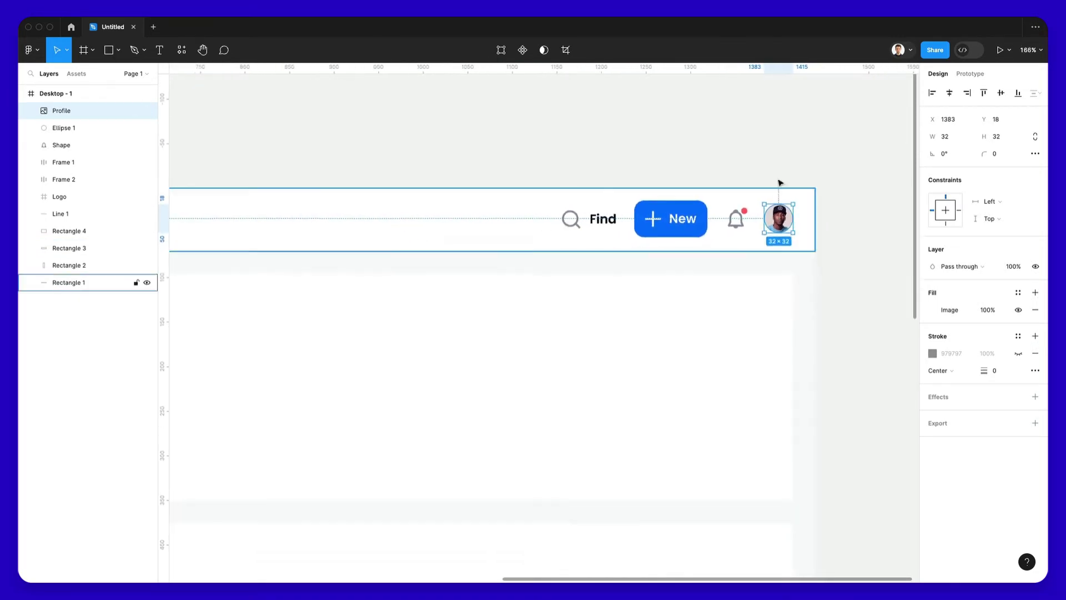
left_click(781, 171)
scroll(781, 171, "down", 4)
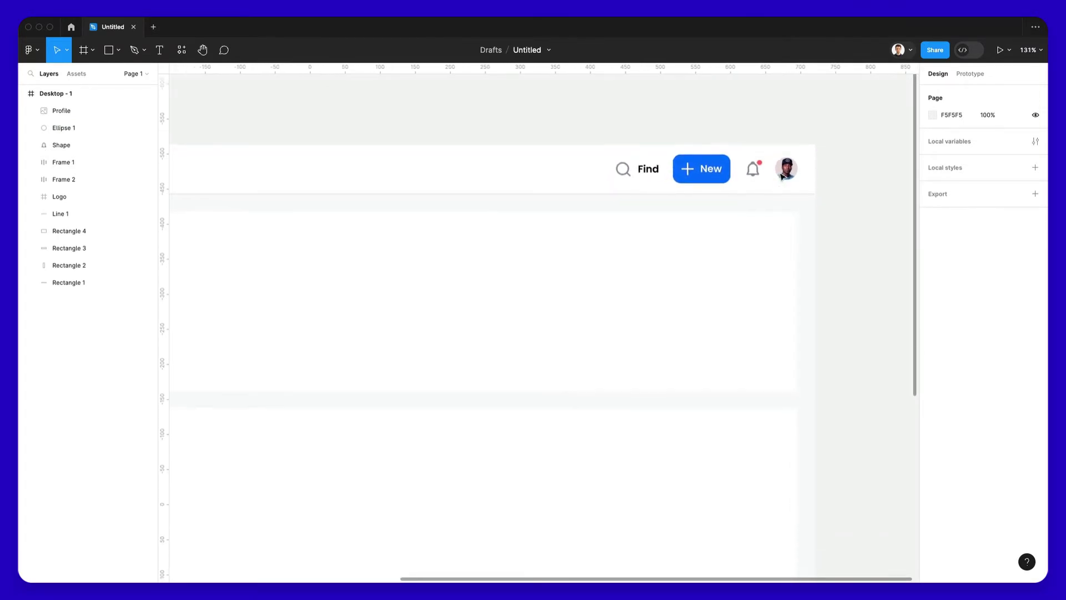
scroll(783, 175, "down", 3)
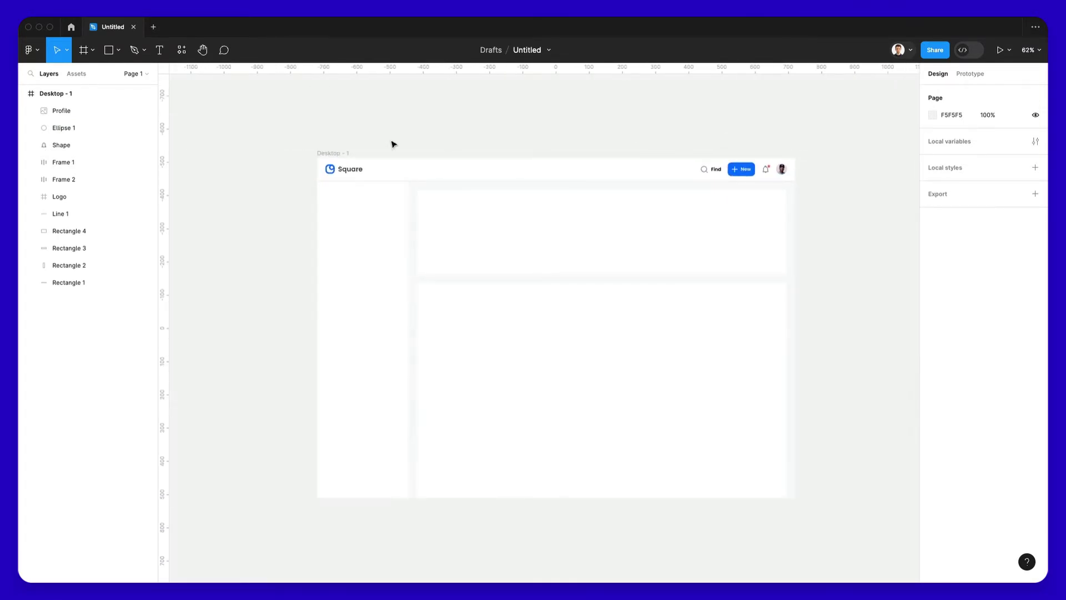
left_click(330, 169)
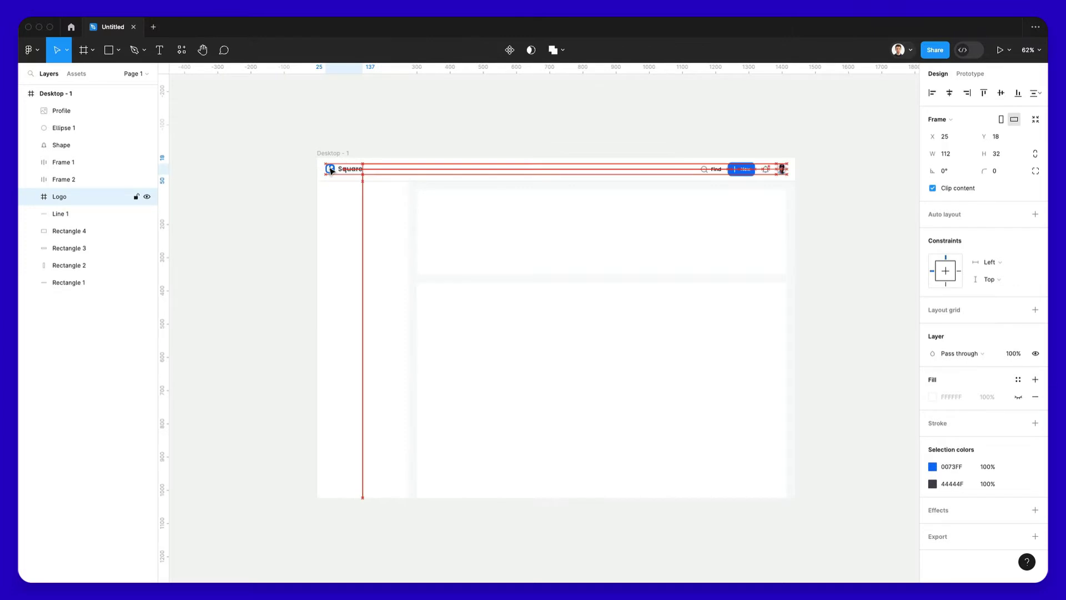
left_click(435, 127)
Group all header elements together with the divider line and background rectangle, and name the group Header.
scroll(435, 127, "up", 2)
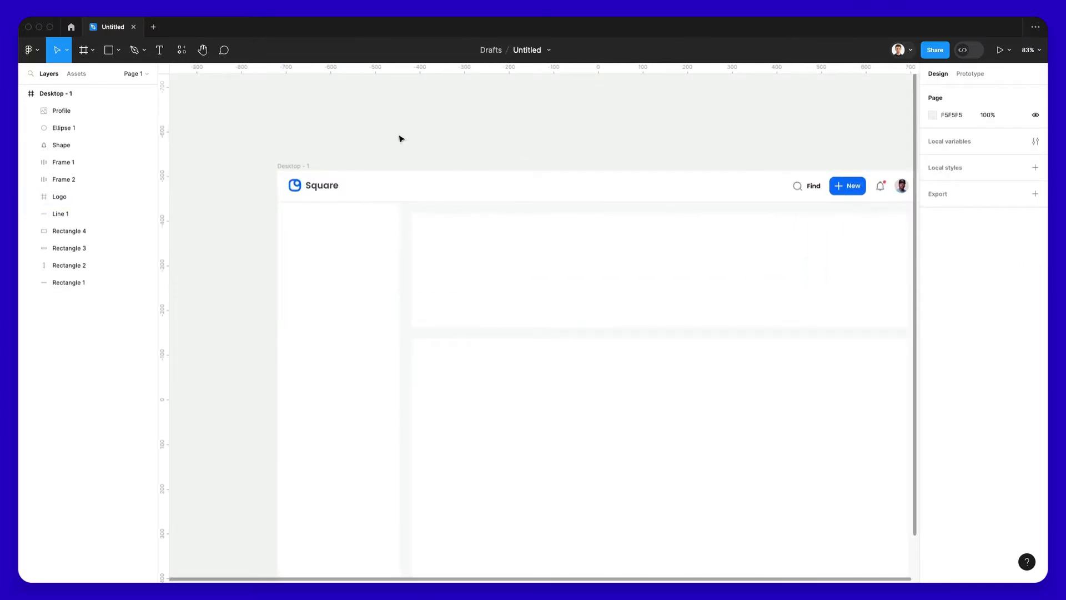
scroll(761, 135, "right", 3)
left_click_drag(848, 166, 195, 207)
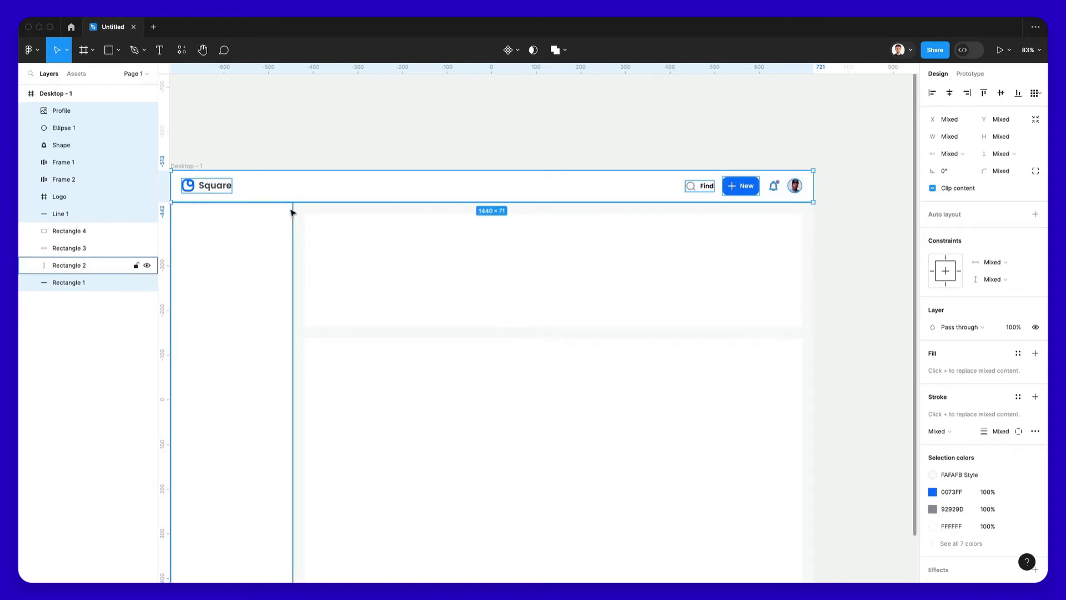
key("super+g")
key("super+r")
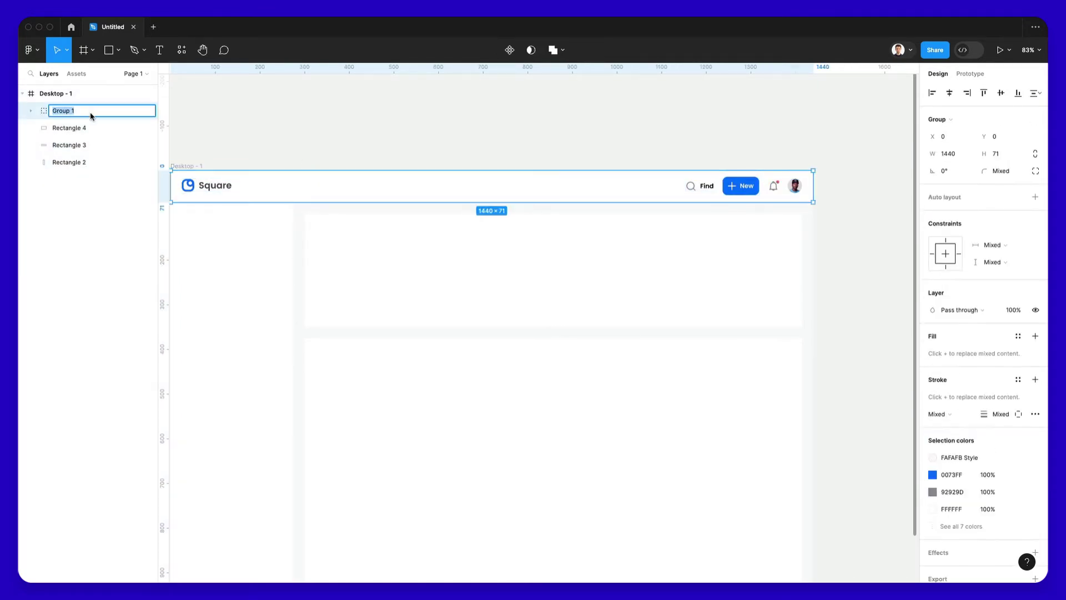
type("Header")
key("Return")
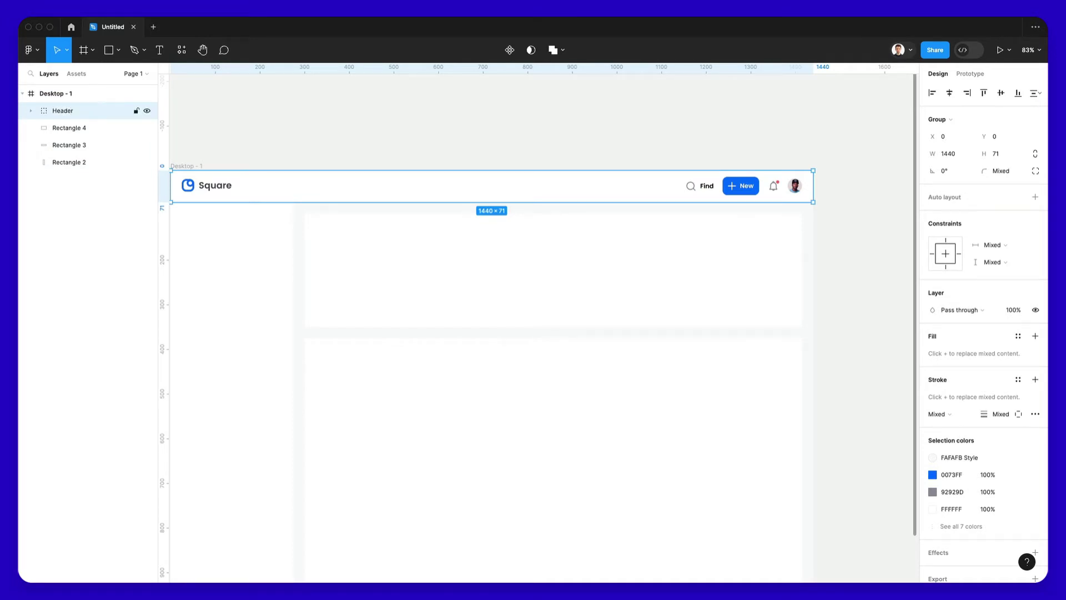
left_click(532, 130)
Copy the header's Find text into the sidebar and place it below the logo at X 25, Y 105.
scroll(531, 129, "left", 3)
scroll(551, 131, "right", 2)
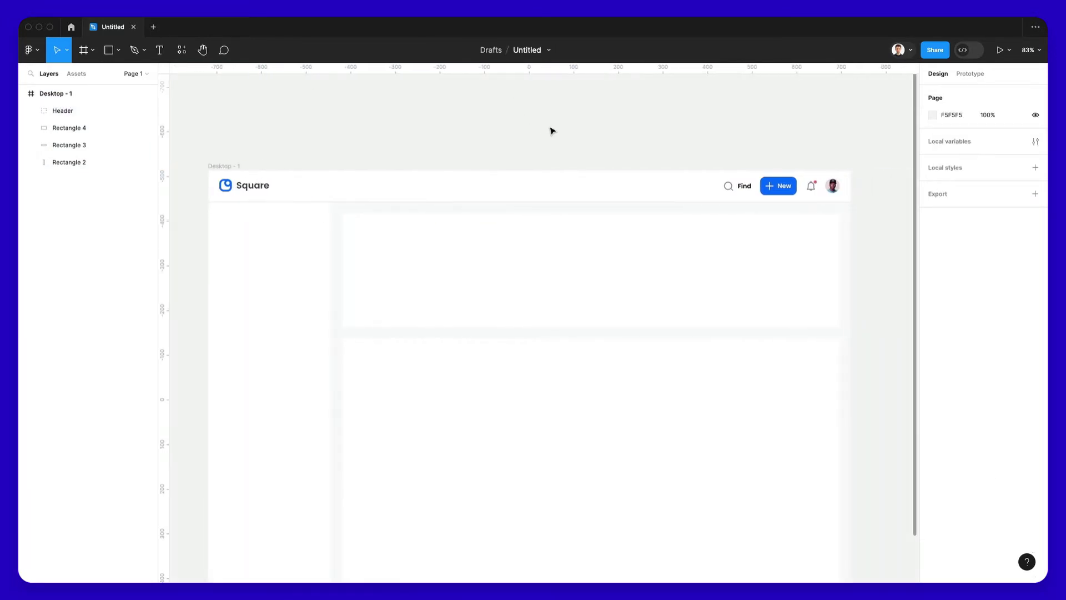
scroll(548, 124, "down", 1)
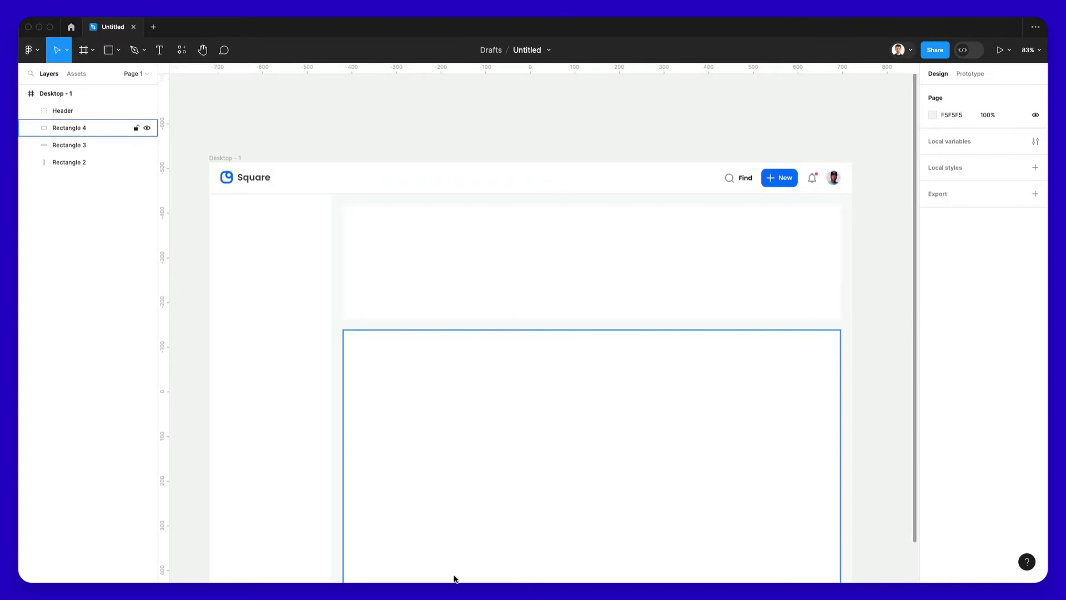
left_click(738, 176, "super")
key("super+c")
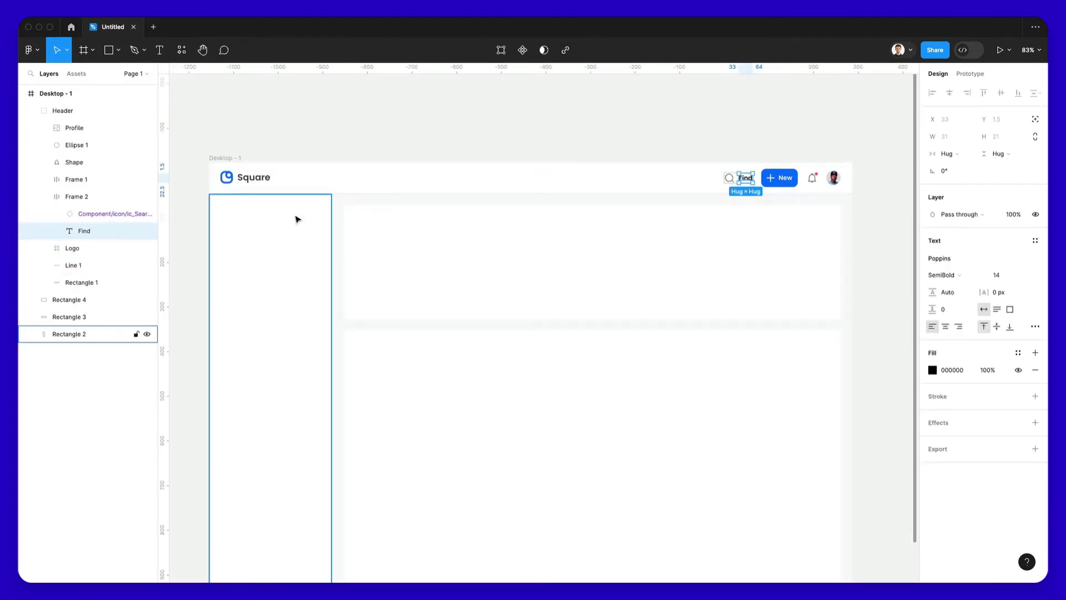
left_click(229, 214)
key("super+v")
scroll(228, 214, "up", 5)
left_click_drag(252, 129, 236, 224)
Change the sidebar copy of the Find text to read Teams.
double_click(237, 219)
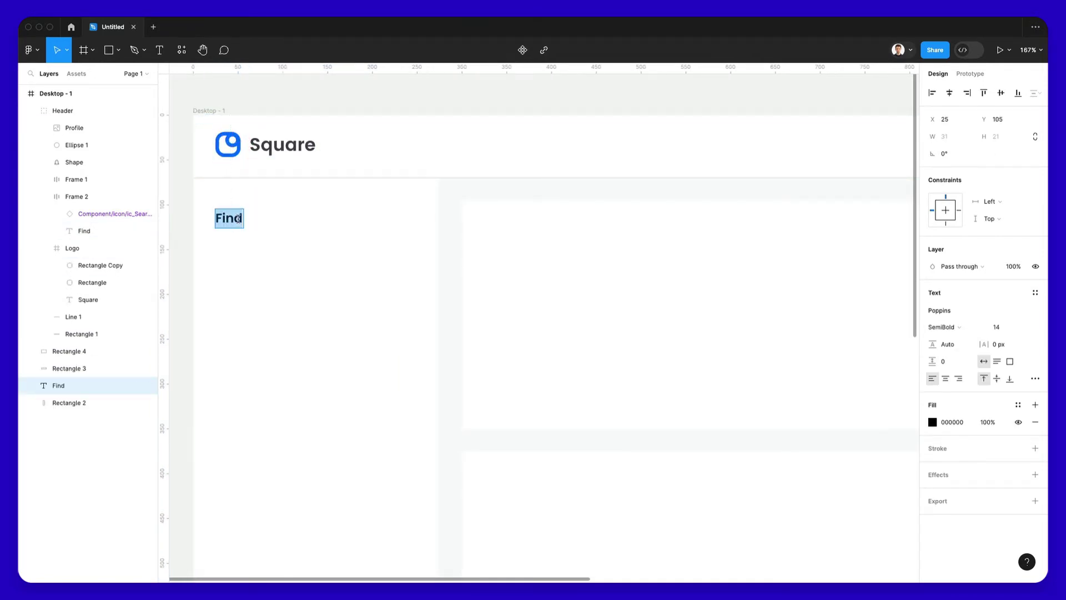
type("Teams")
key("Escape")
scroll(493, 233, "left", 5)
key("Escape")
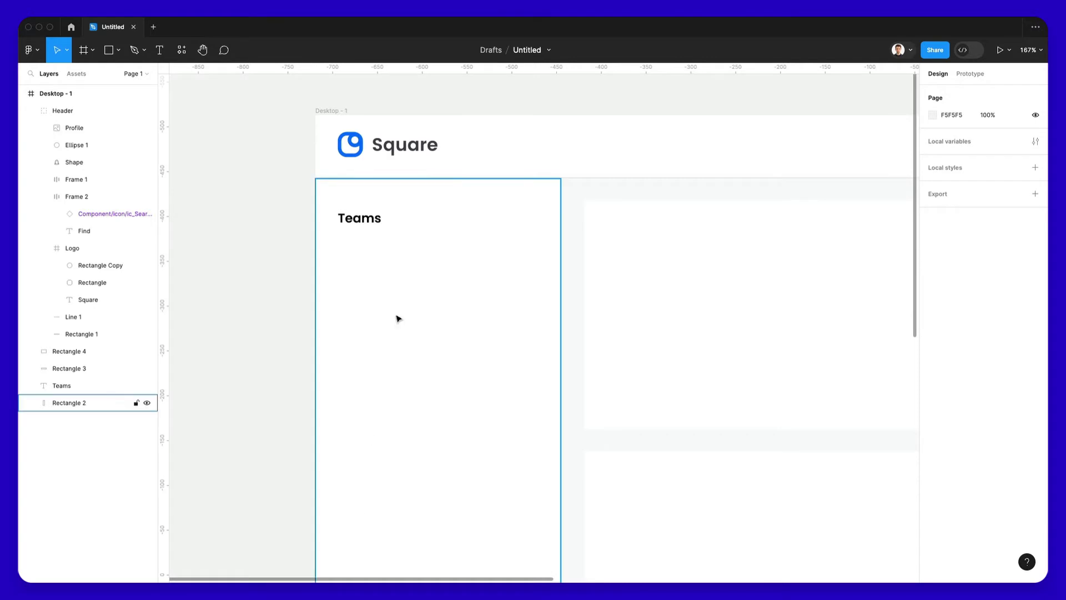
left_click(380, 220)
key("ctrl+v")
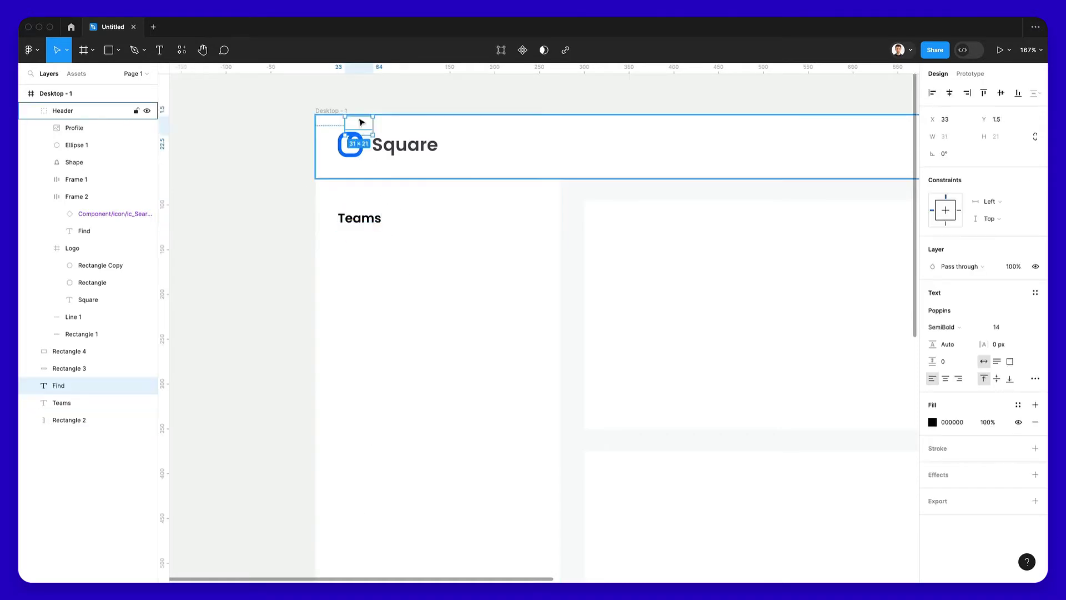
left_click_drag(359, 122, 399, 221)
key("ctrl+z")
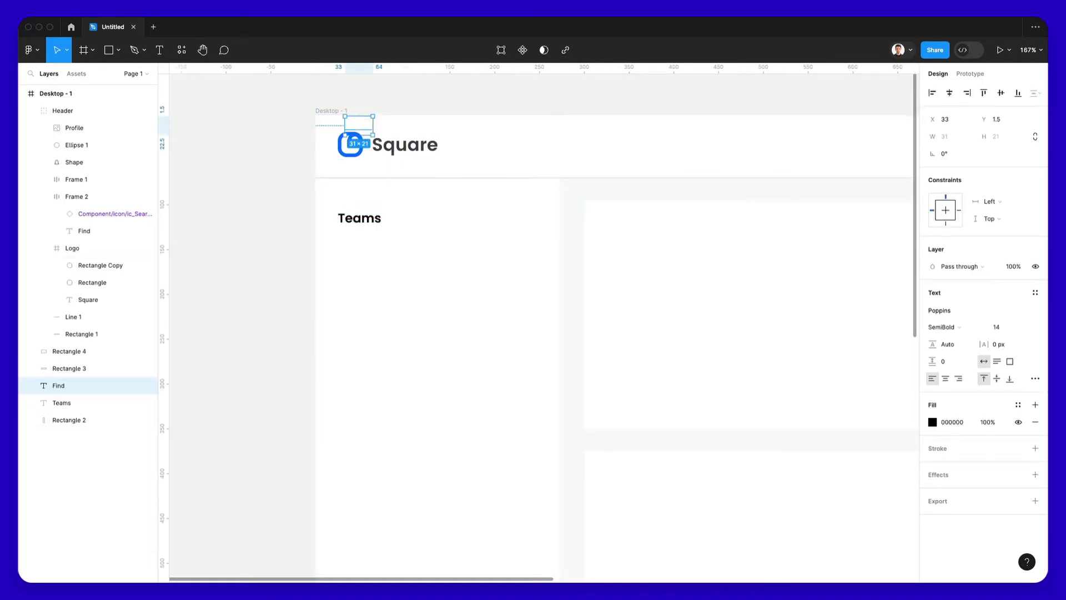
key("Delete")
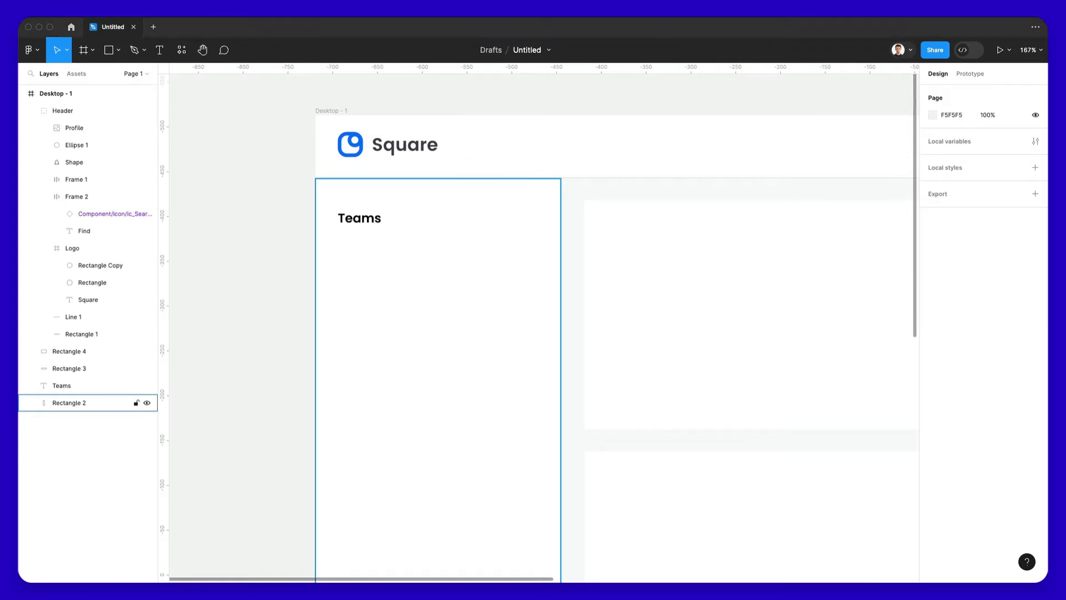
Paste the dropdown icon opposite the Teams heading at X 230, Y 107, and duplicate the heading text to X 63, Y 140.
left_click(367, 218)
key("ctrl+v")
left_click_drag(493, 134, 529, 221)
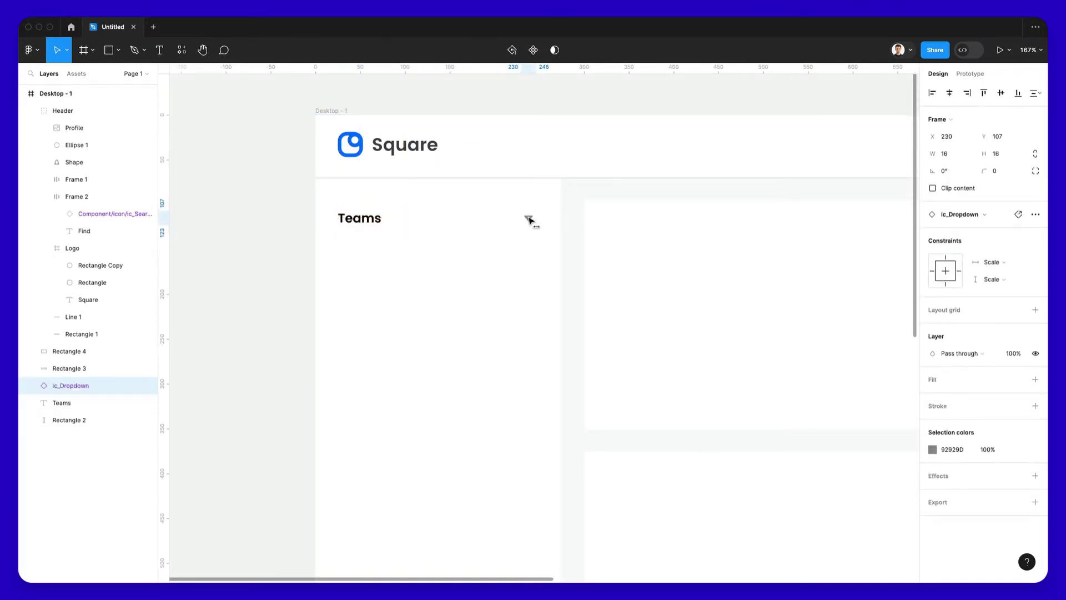
left_click(349, 222)
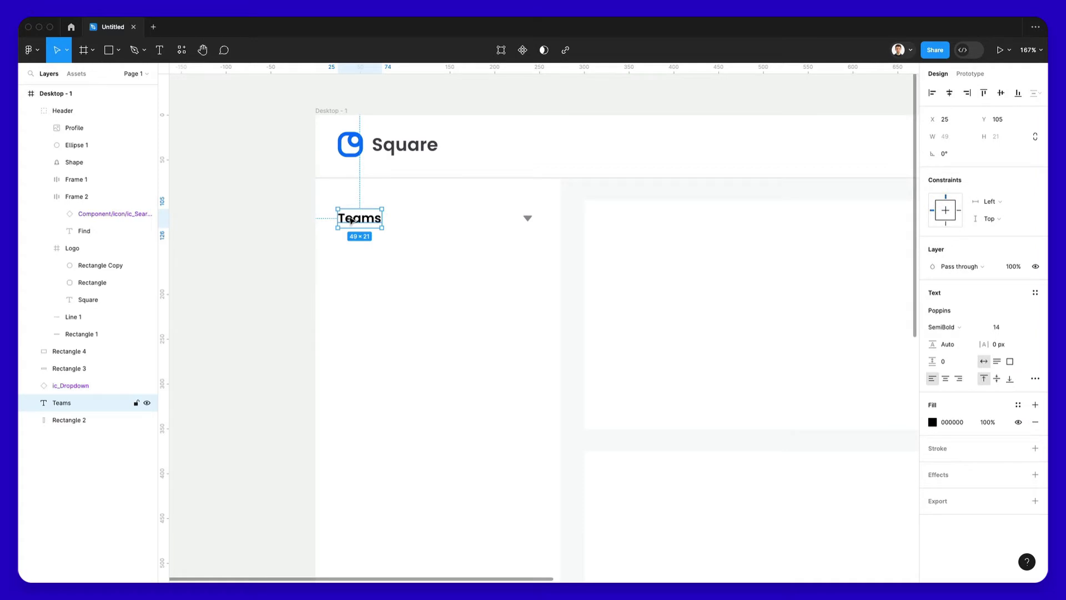
left_click_drag(353, 221, 387, 252)
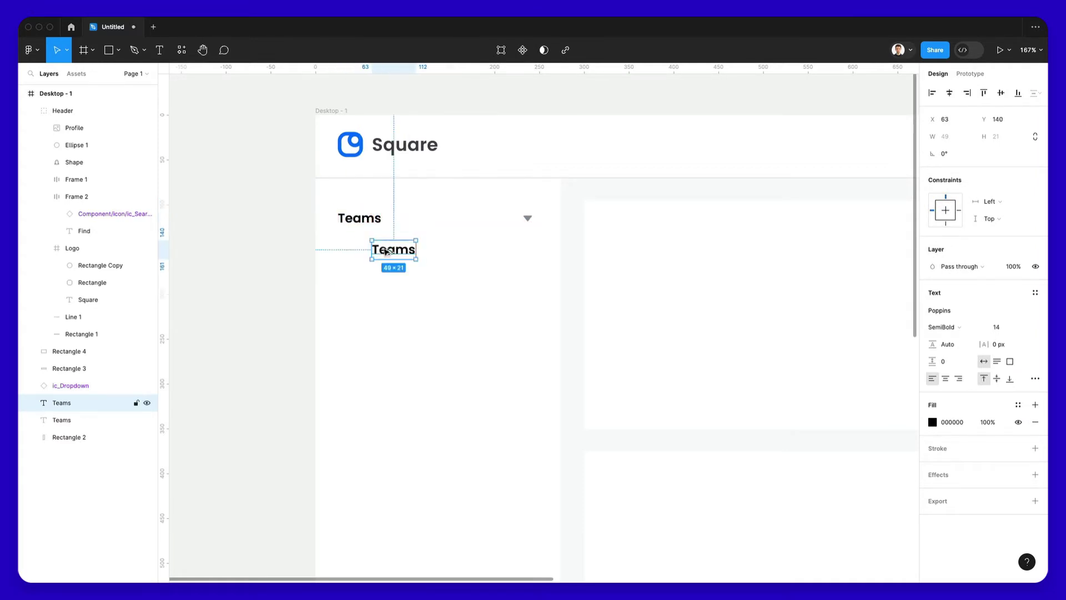
Set the original Teams heading to uppercase with 3 px letter spacing.
left_click(357, 217)
double_click(360, 217)
key("Escape")
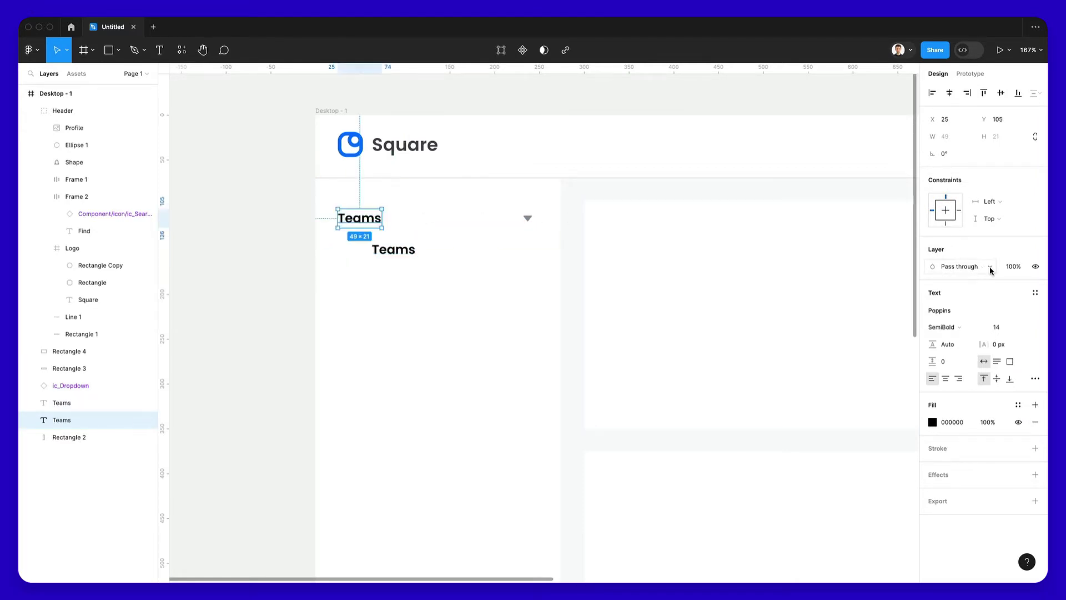
left_click(1035, 378)
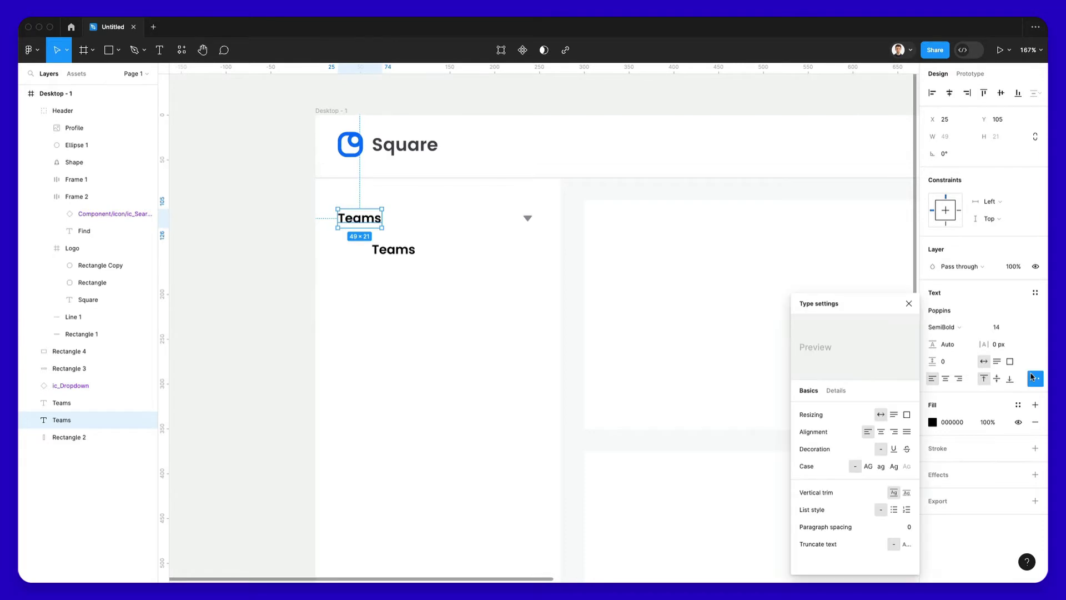
left_click(868, 465)
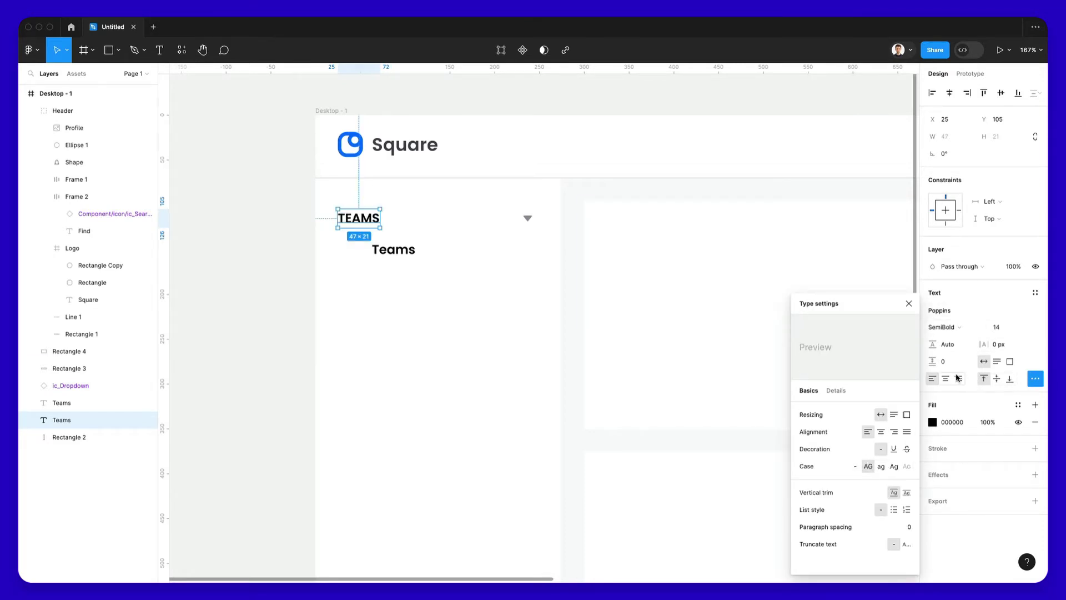
left_click_drag(987, 344, 996, 344)
Set the TEAMS heading's font size to 11, move it to Y 107 and sample the dropdown arrow's grey 92929D as its fill.
left_click(1010, 326)
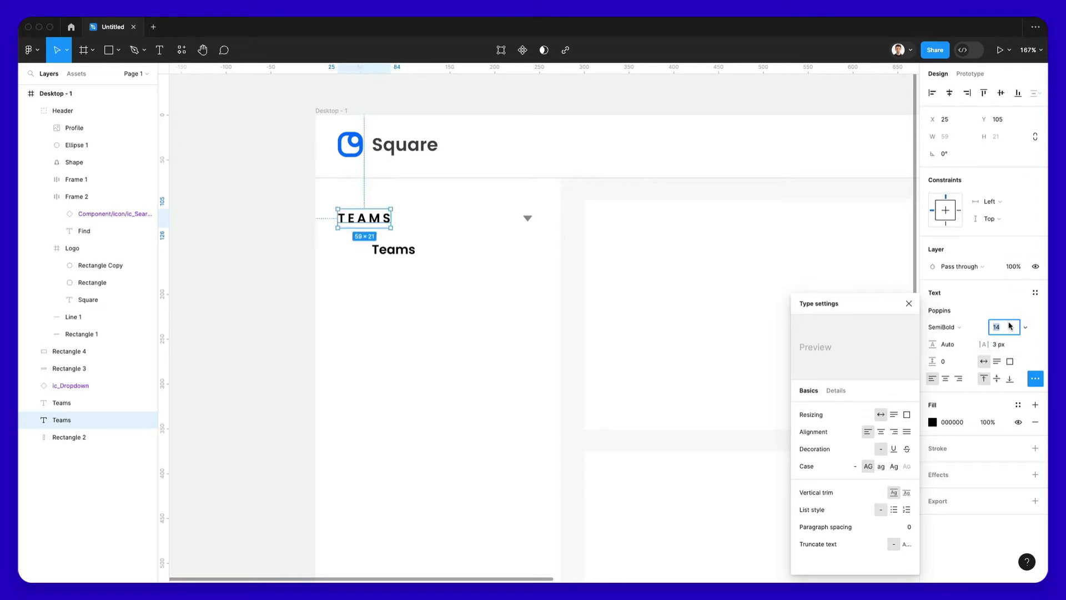
type("12")
key("Return")
type("11")
key("Return")
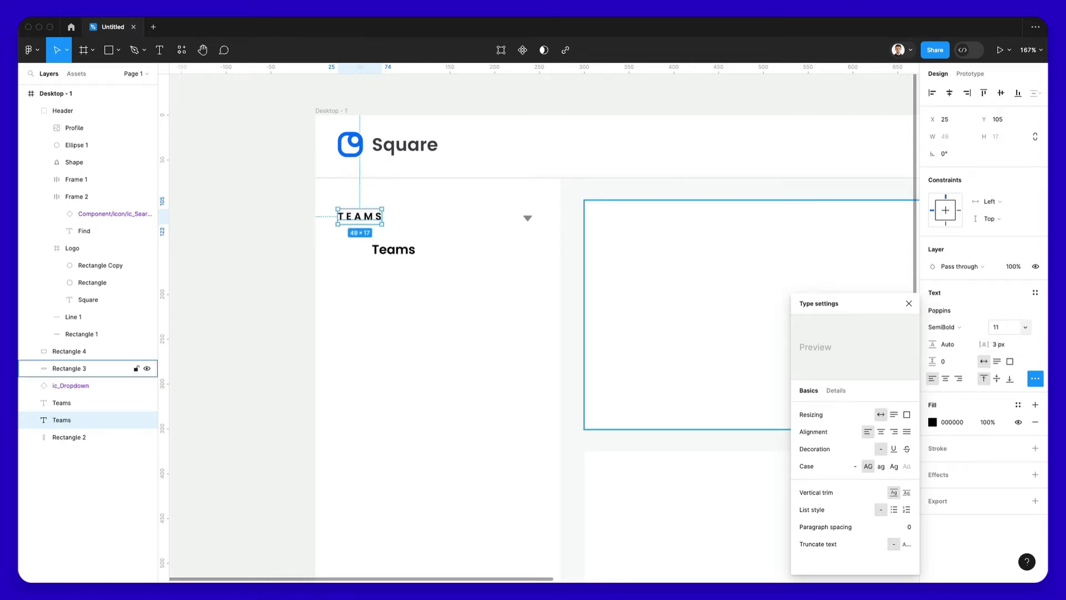
key("i")
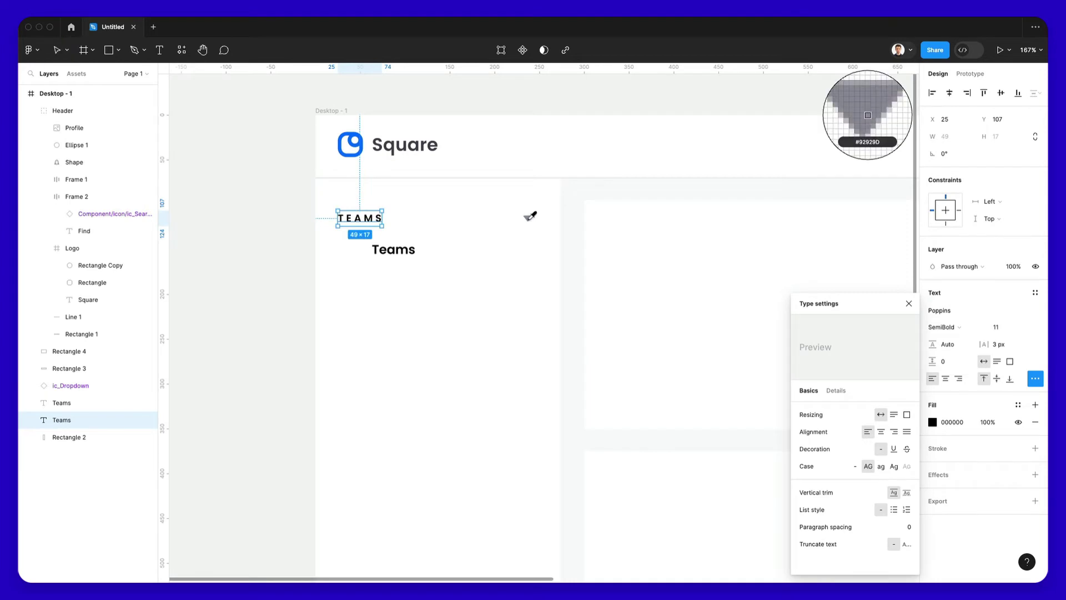
left_click(528, 218)
left_click(999, 331)
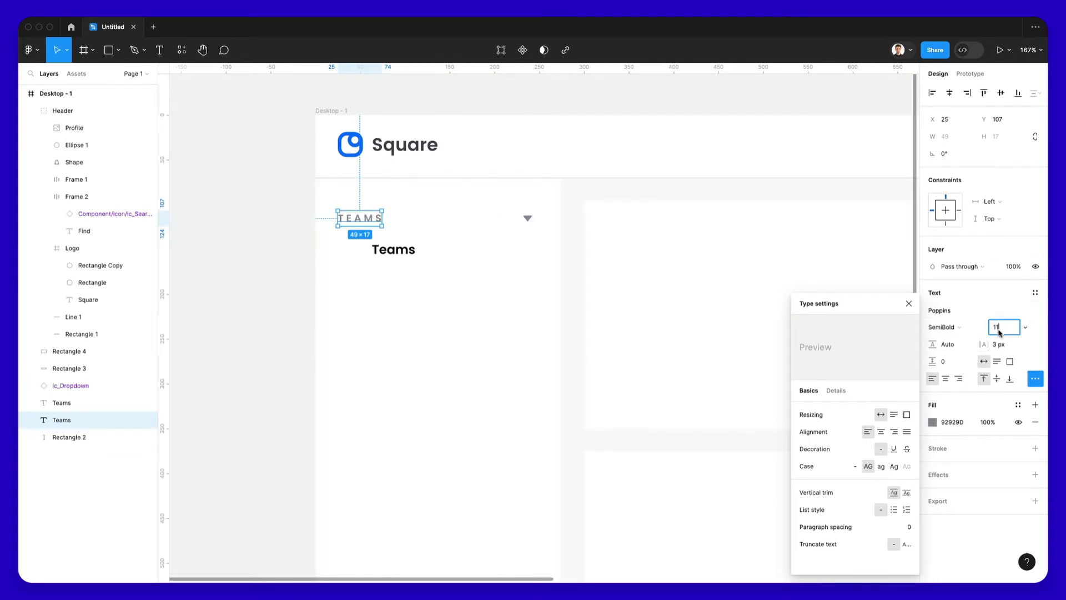
left_click(307, 224)
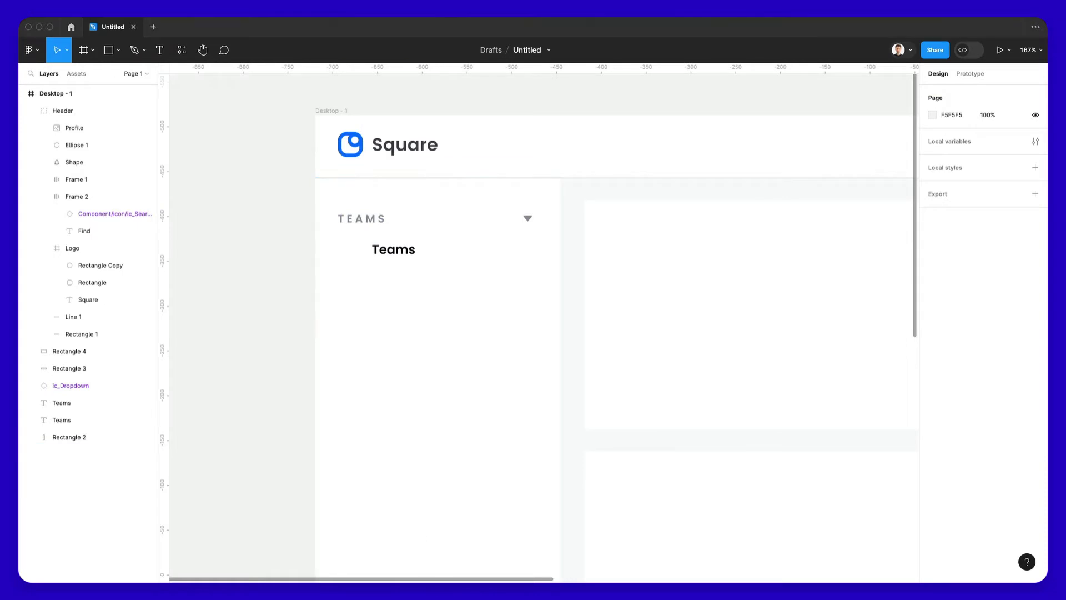
Paste the Iconspace image and place it in front of the sidebar's second Teams text, beneath the TEAMS heading.
left_click(405, 234)
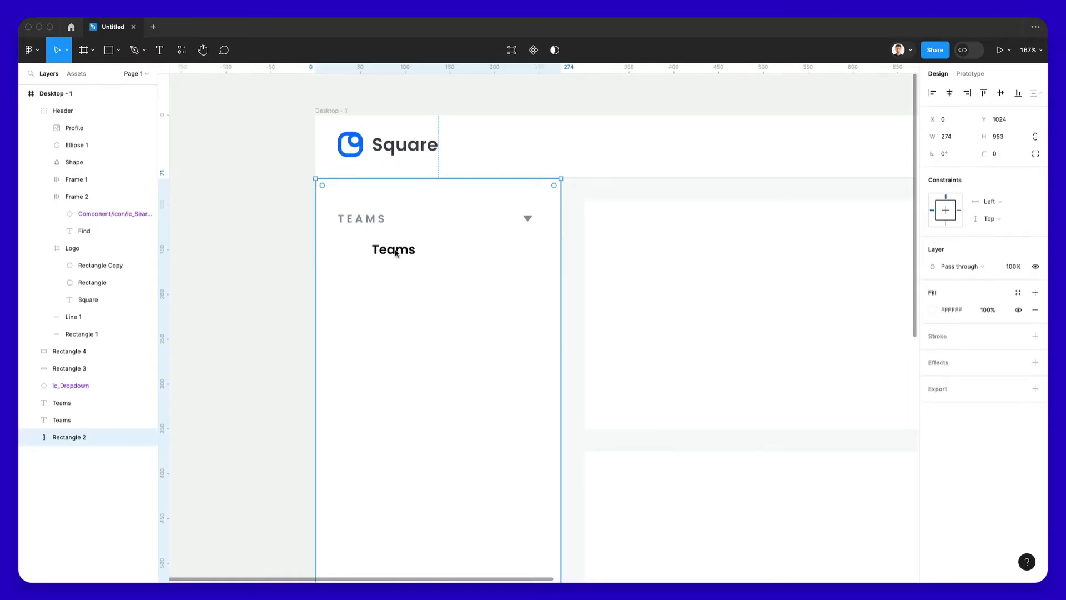
left_click(397, 253)
key("super+v")
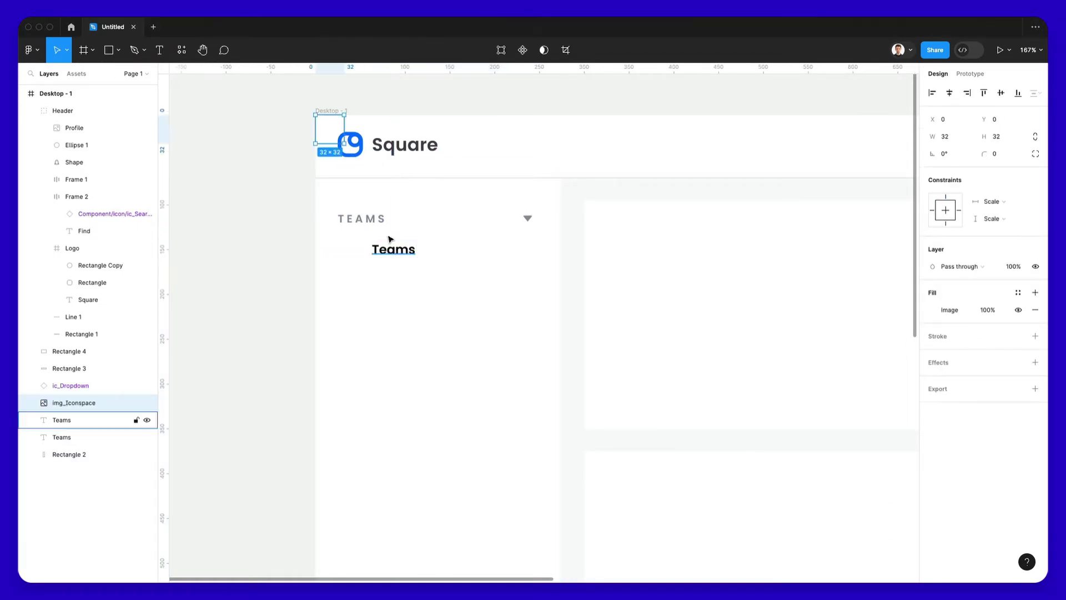
left_click_drag(330, 136, 351, 255)
Change the text beside the Iconspace image to read Iconspace Team.
left_click(385, 250)
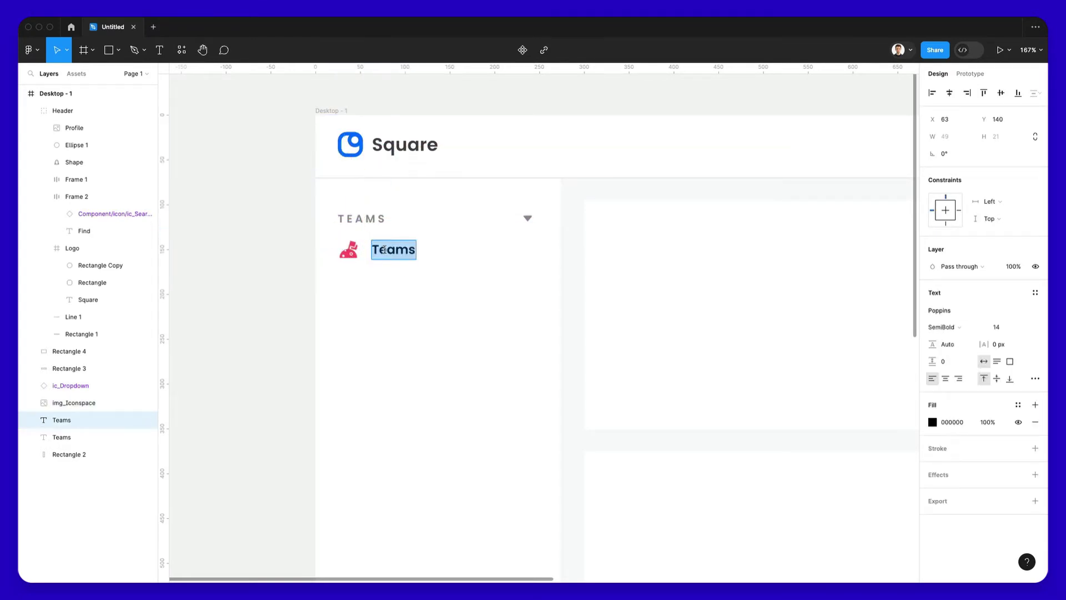
key("BackSpace")
type("Iconspac")
type("e")
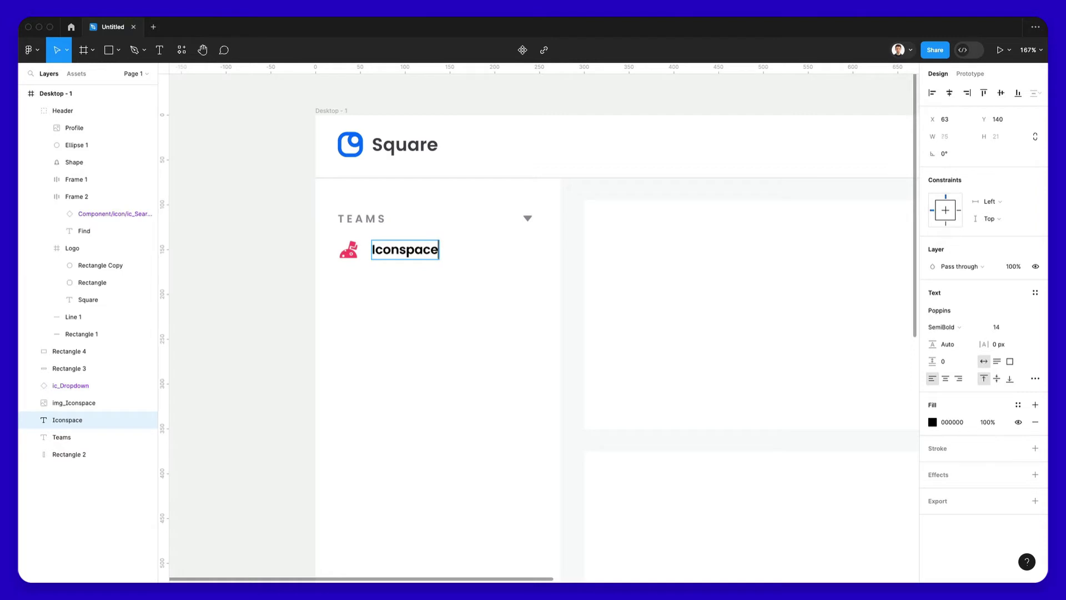
type(" Team")
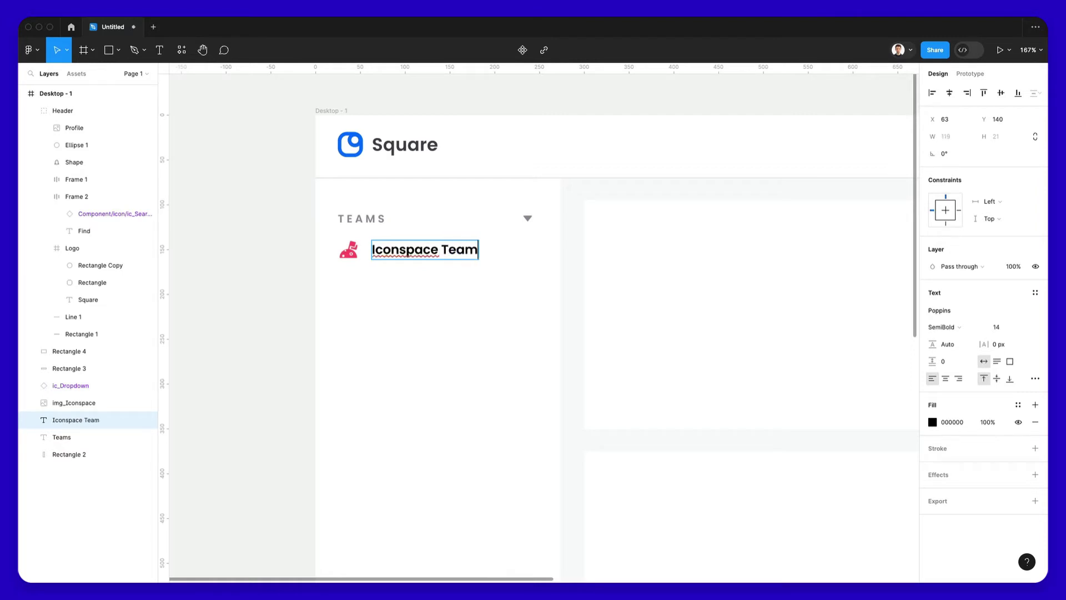
scroll(269, 318, "up", 5)
key("Escape")
scroll(272, 315, "down", 5)
left_click(277, 305)
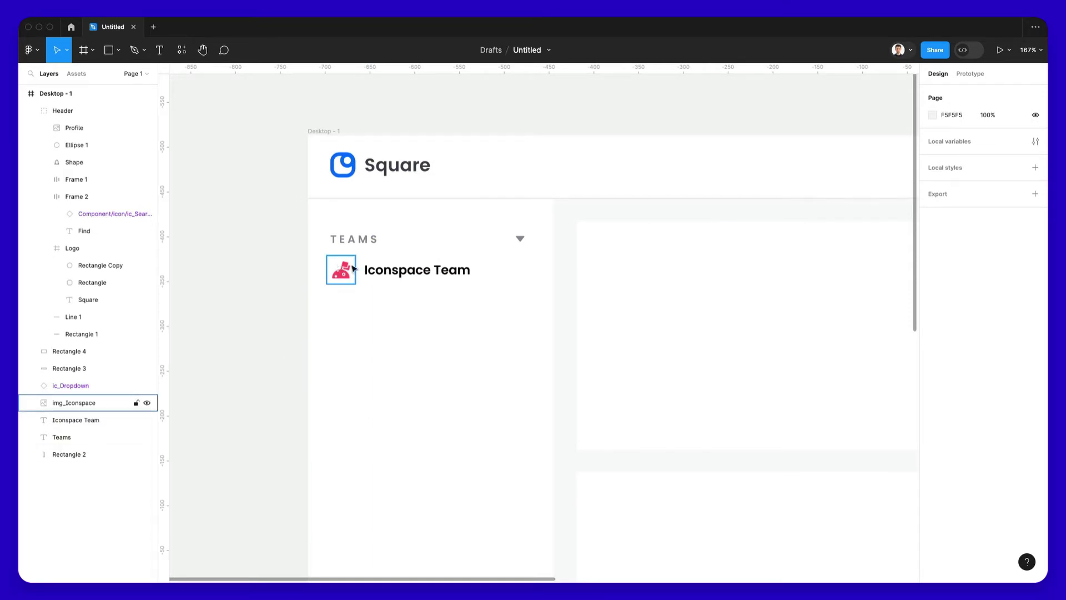
Set the Iconspace Team text to Medium weight.
left_click(429, 271)
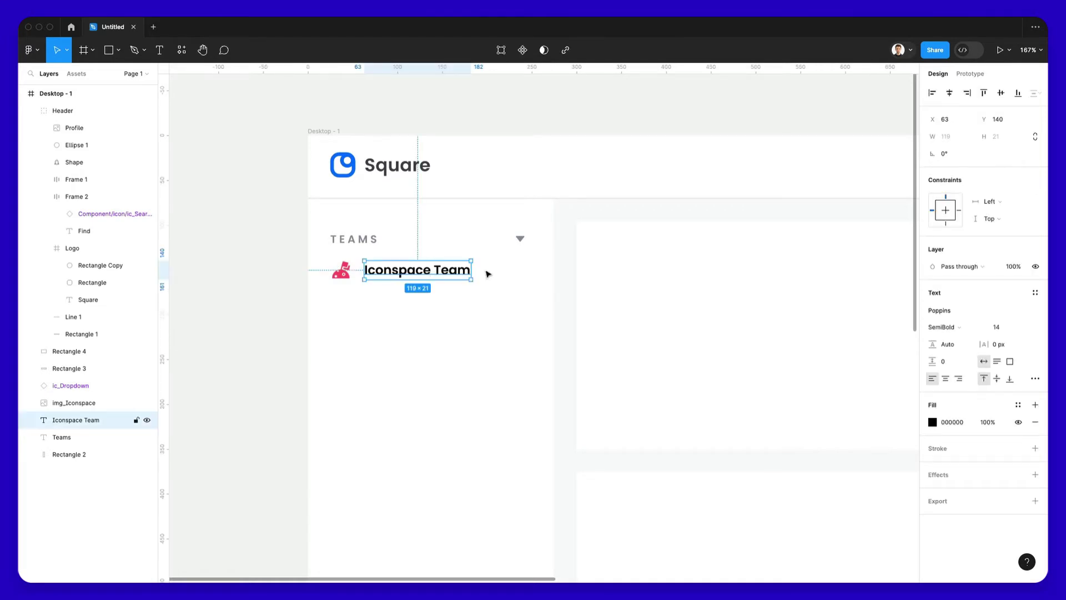
left_click(943, 327)
left_click(957, 317)
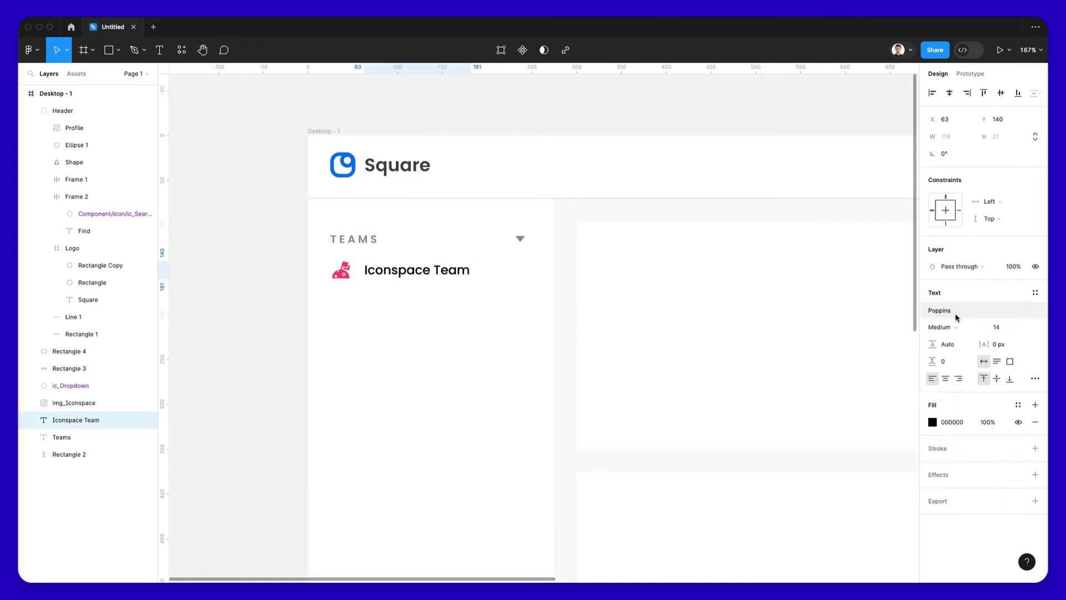
left_click(281, 328)
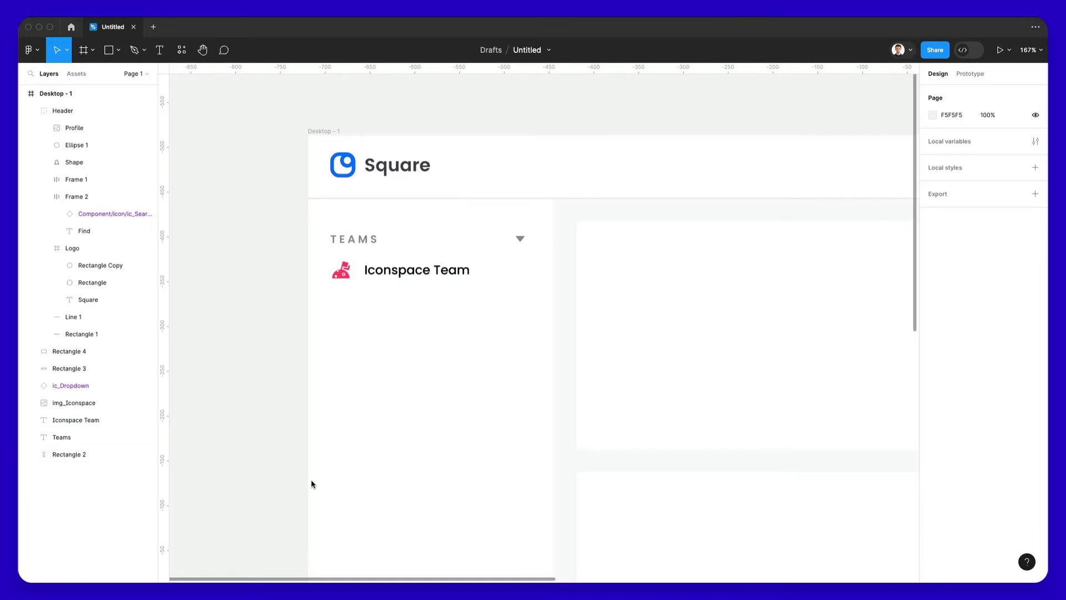
Paste the row of member avatars beneath the Iconspace Team entry, at X 25, Y 181.
left_click(405, 272)
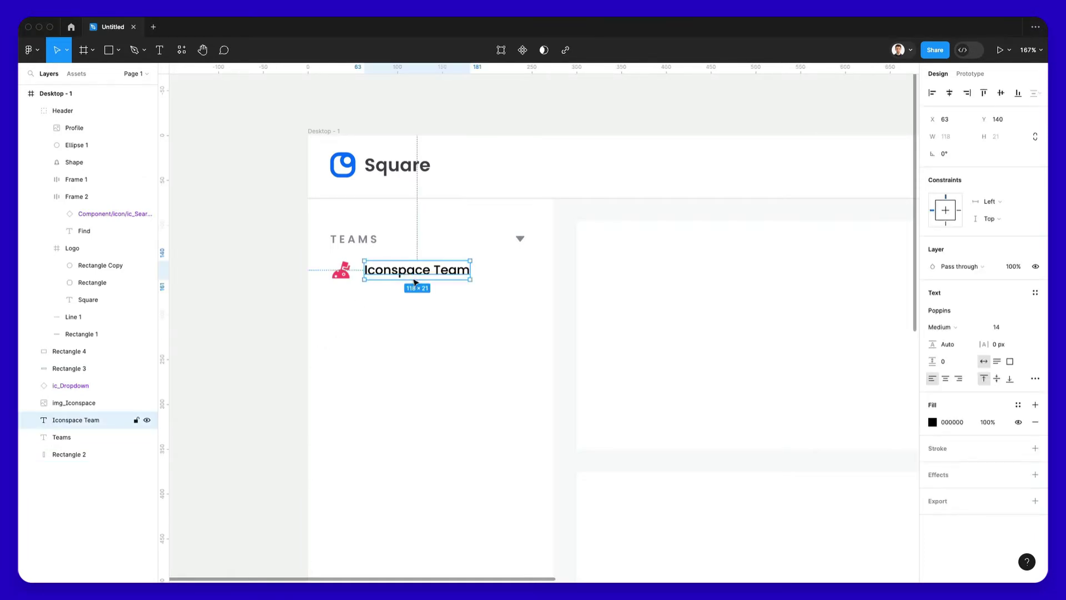
key("ctrl+v")
left_click_drag(403, 225, 424, 314)
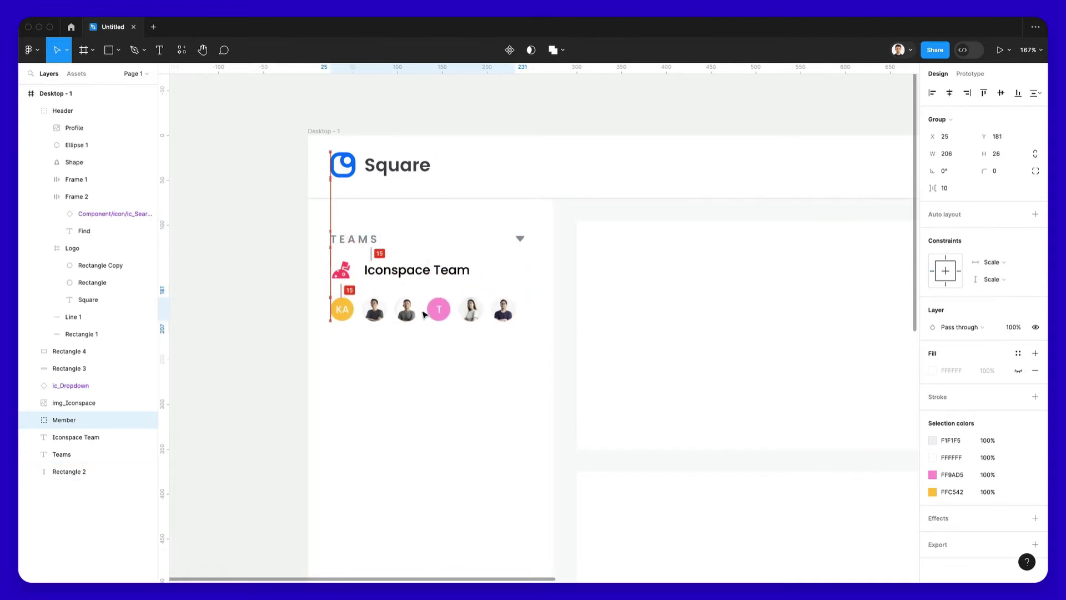
left_click(269, 373)
scroll(344, 311, "up", 5)
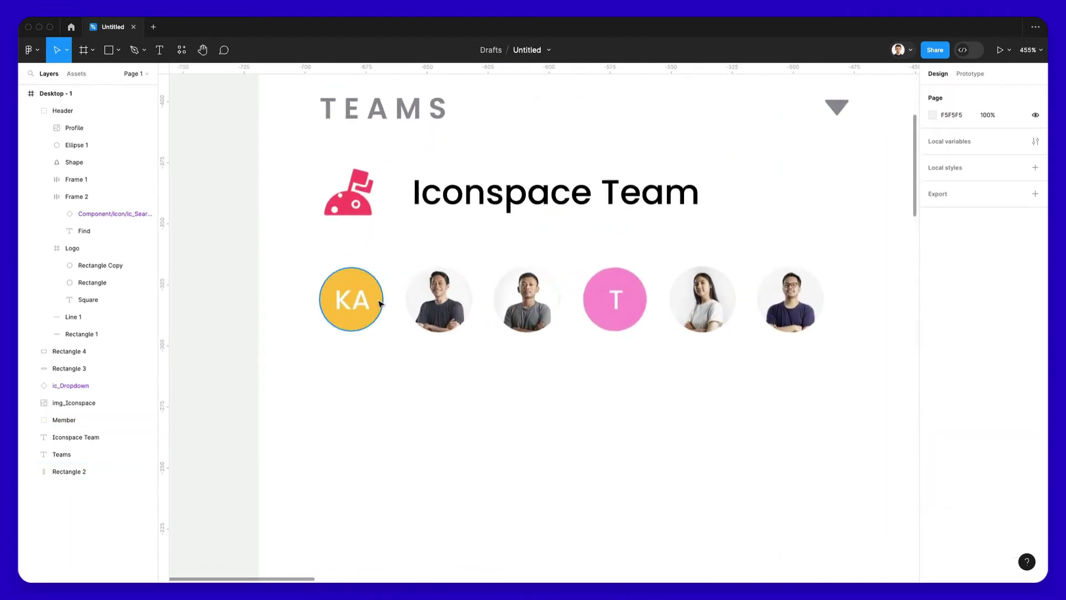
left_click(365, 285, "ctrl")
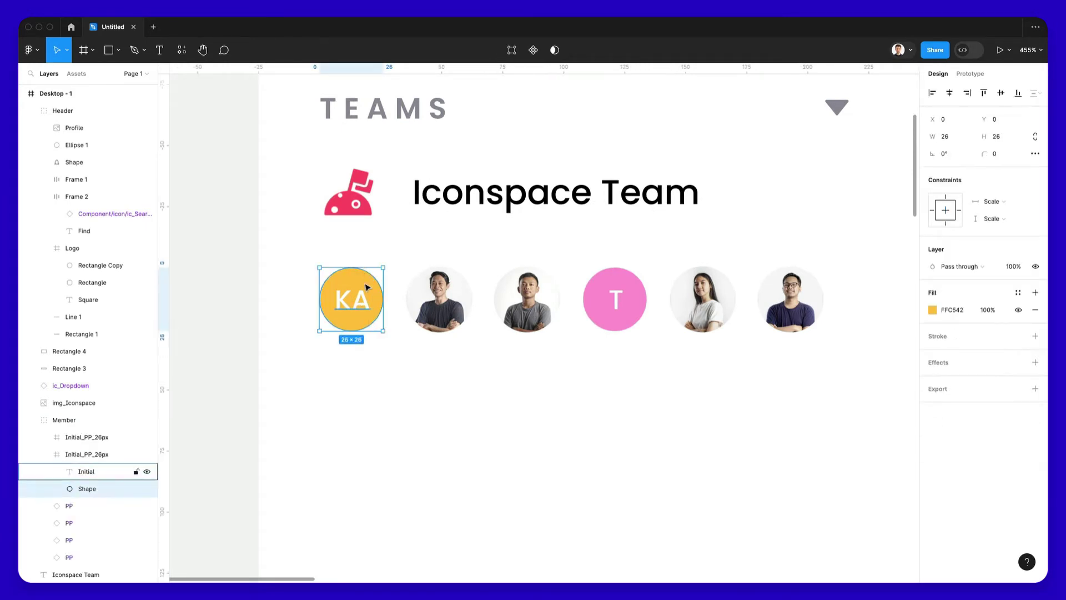
key("o")
left_click_drag(317, 369, 371, 423)
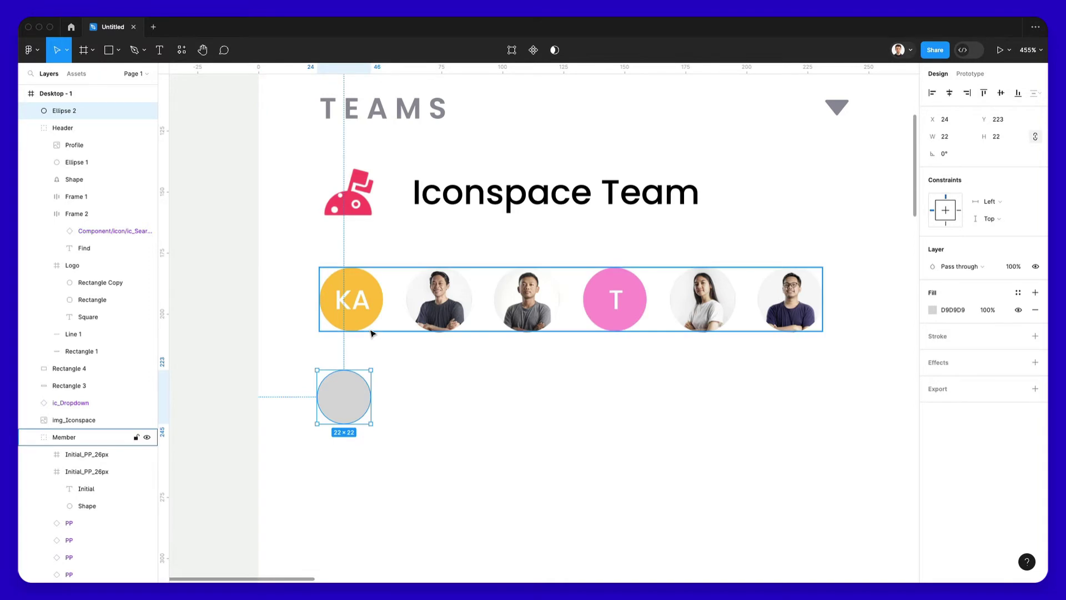
key("Delete")
scroll(371, 334, "down", 3)
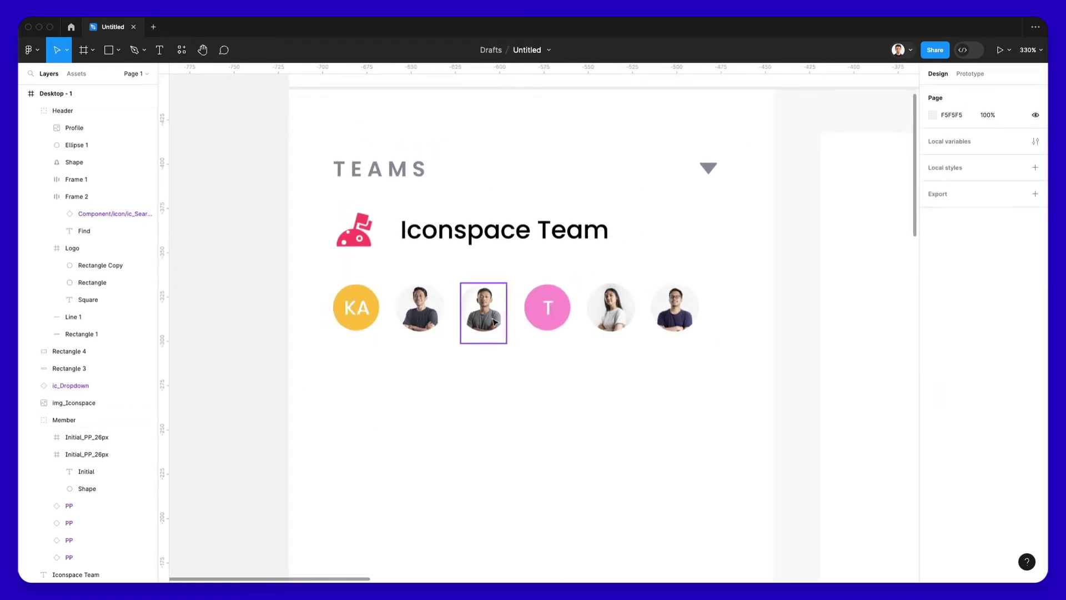
scroll(489, 318, "down", 2)
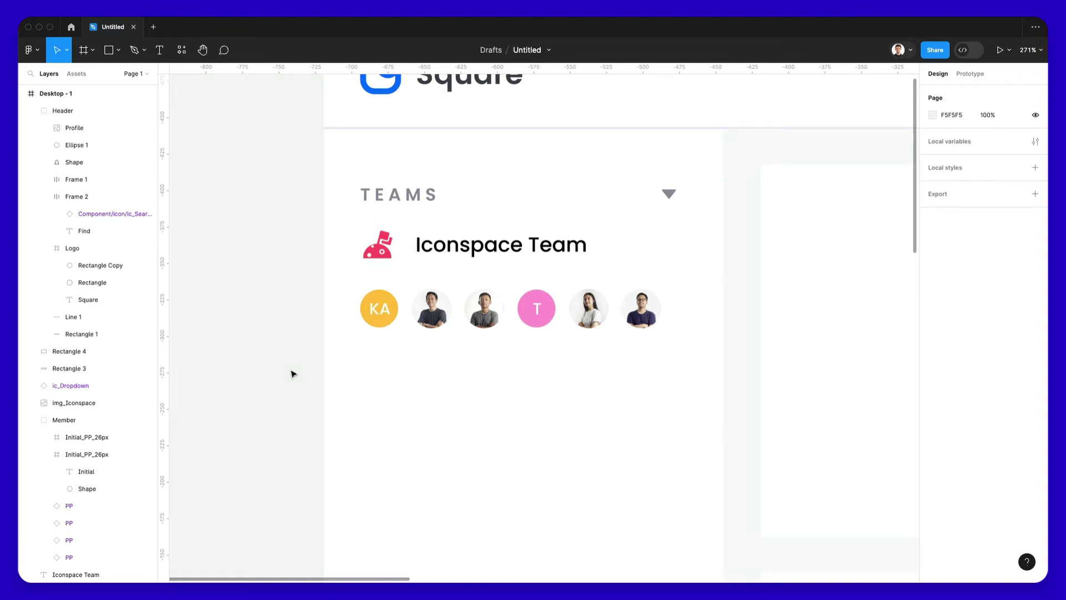
Search the components and plugins for unsplash, and close the search without running the plugin.
left_click(181, 50)
type("unspla")
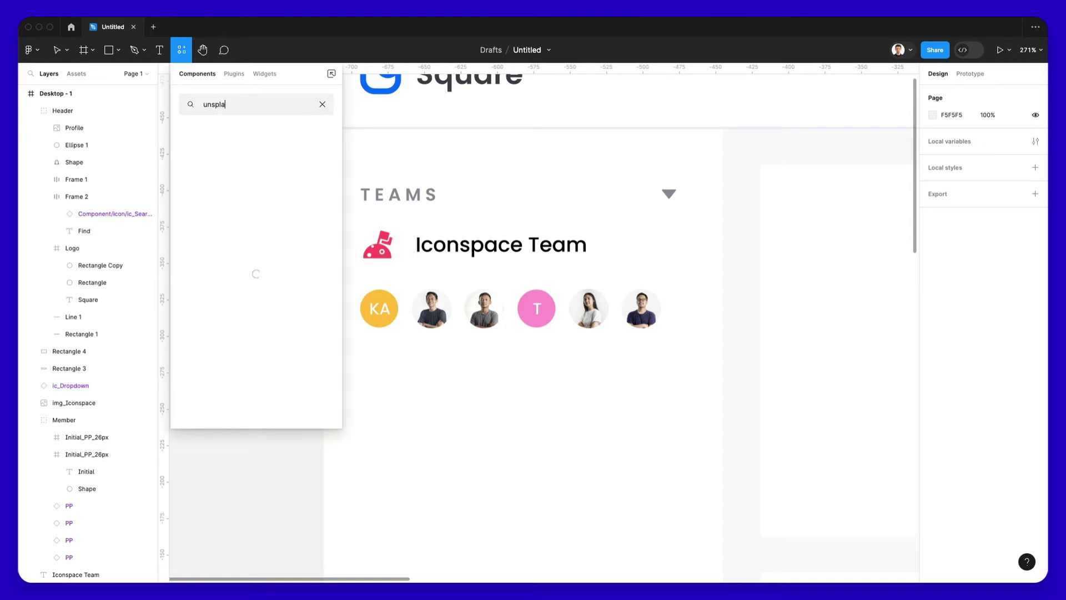
type("sh")
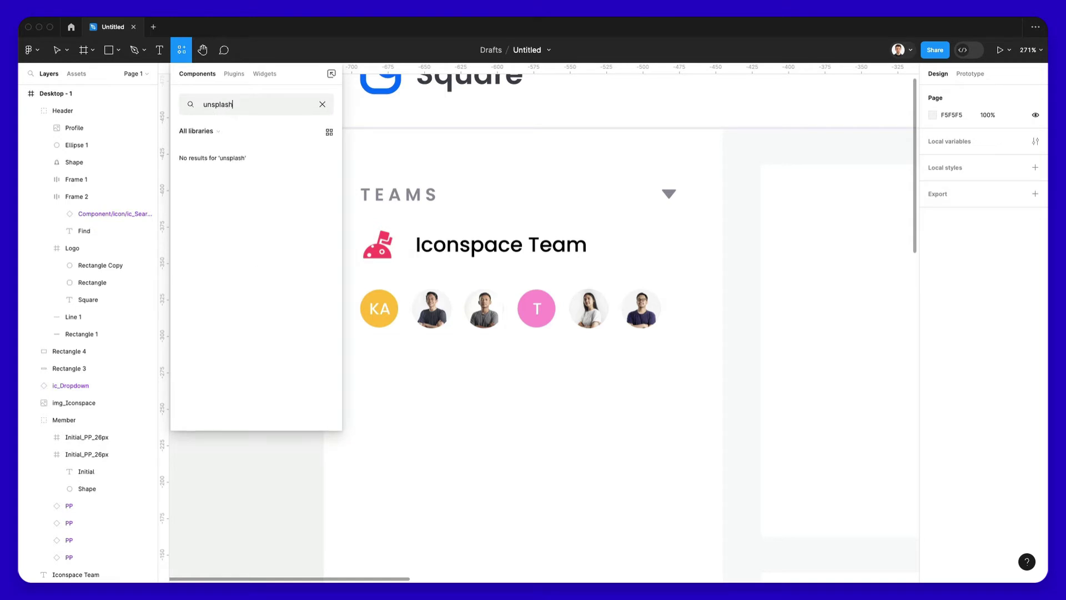
left_click(229, 75)
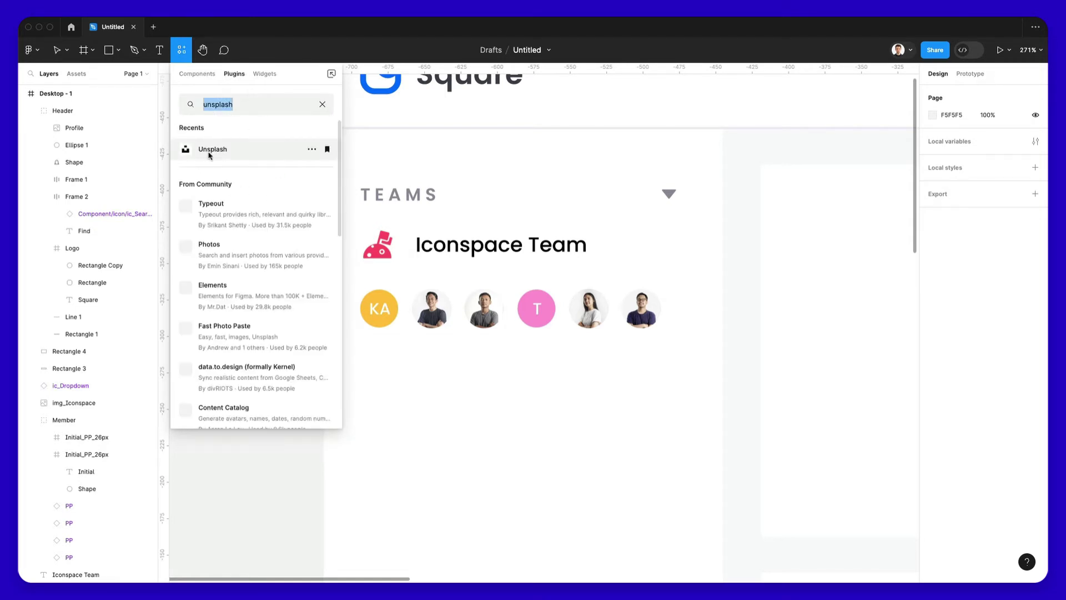
left_click(454, 167)
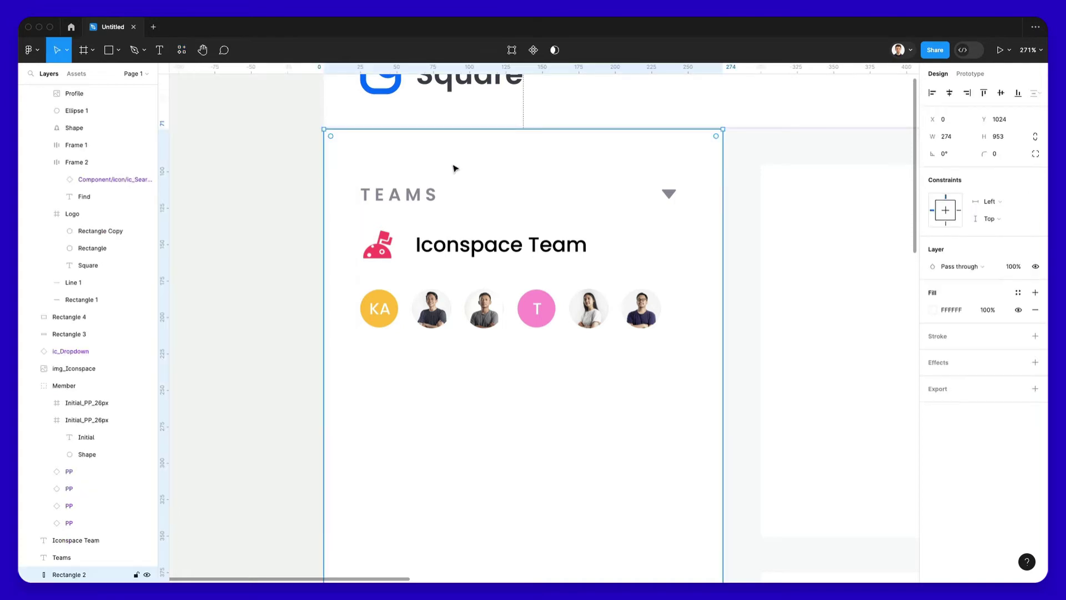
scroll(456, 166, "down", 3)
left_click(295, 253)
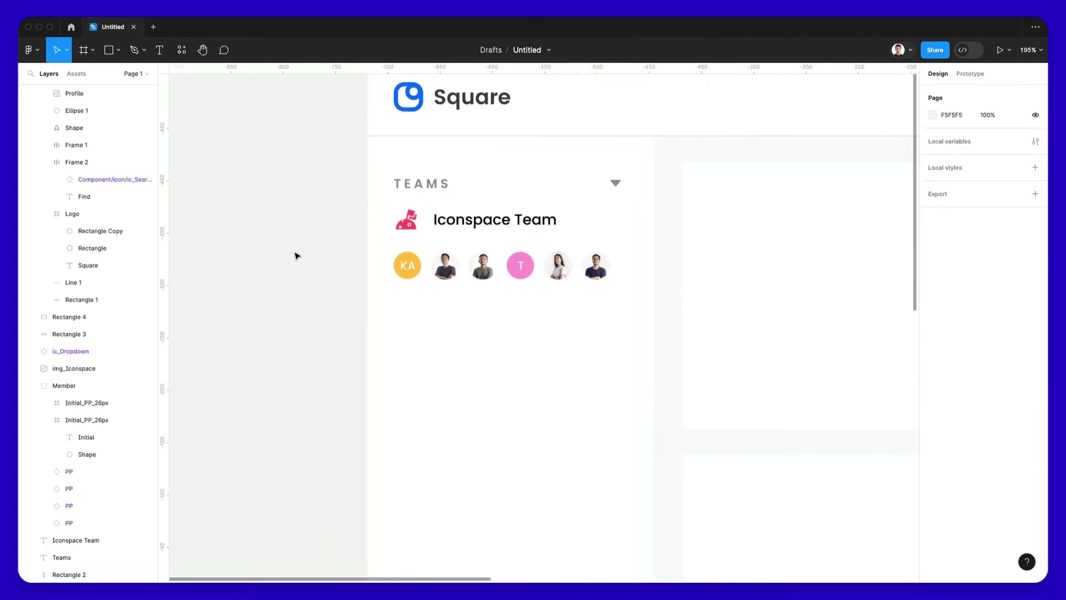
Duplicate the TEAMS heading below the avatars at X 25, Y 232, and change the copy's text to "+ Add NEW TEAM".
left_click(428, 185)
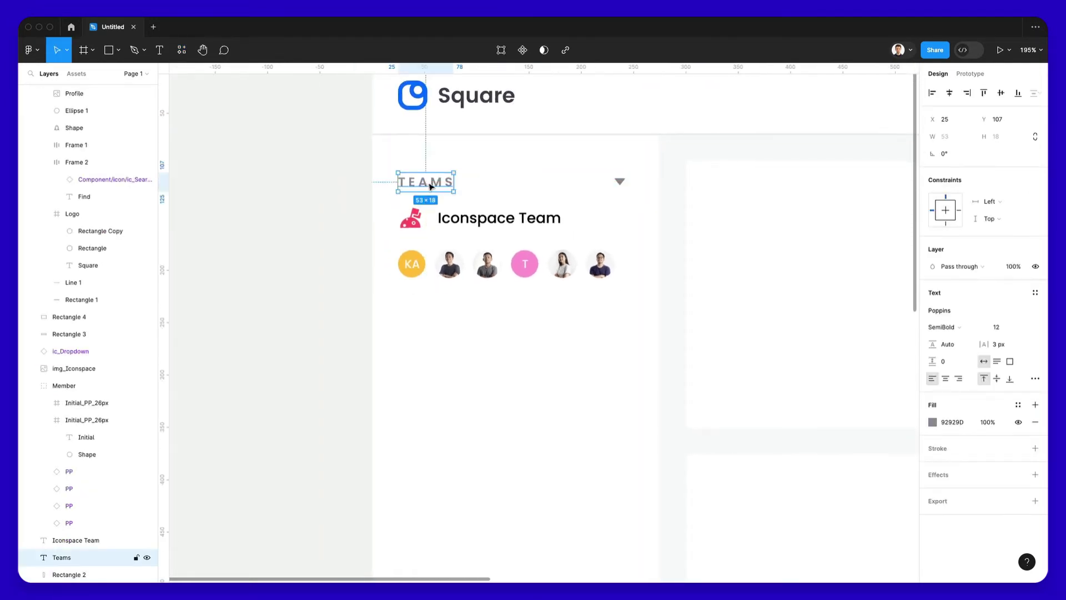
left_click_drag(431, 187, 428, 317)
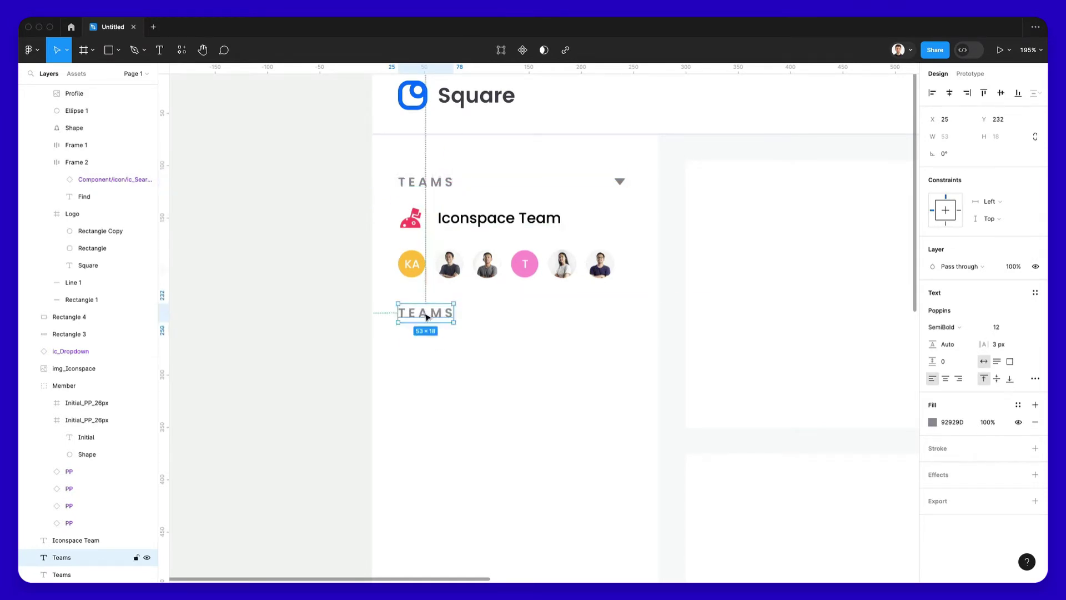
double_click(424, 312)
type("+")
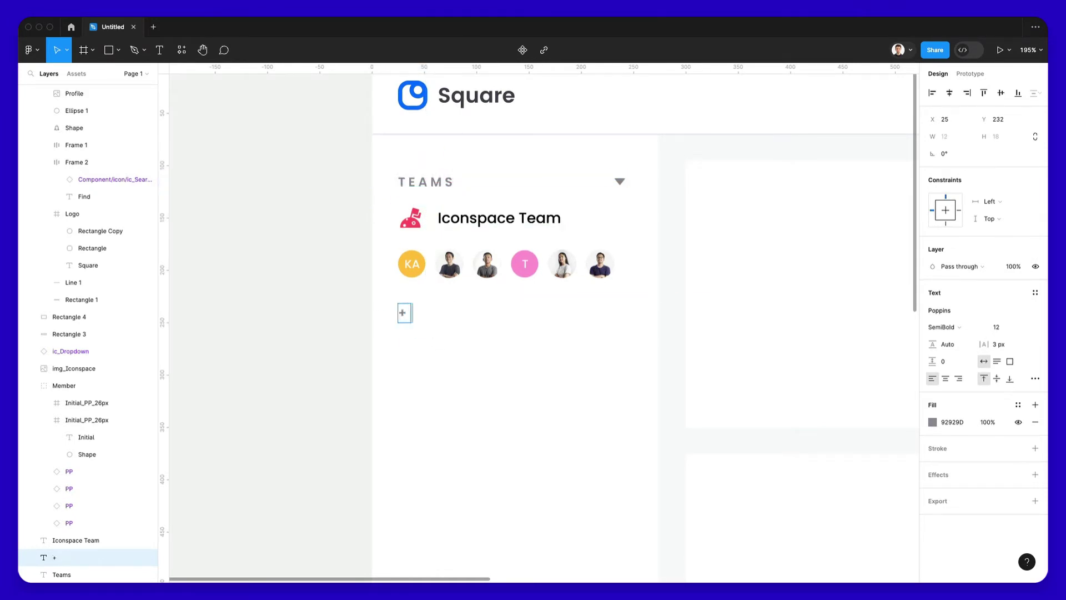
type(" Add NEW TEAM")
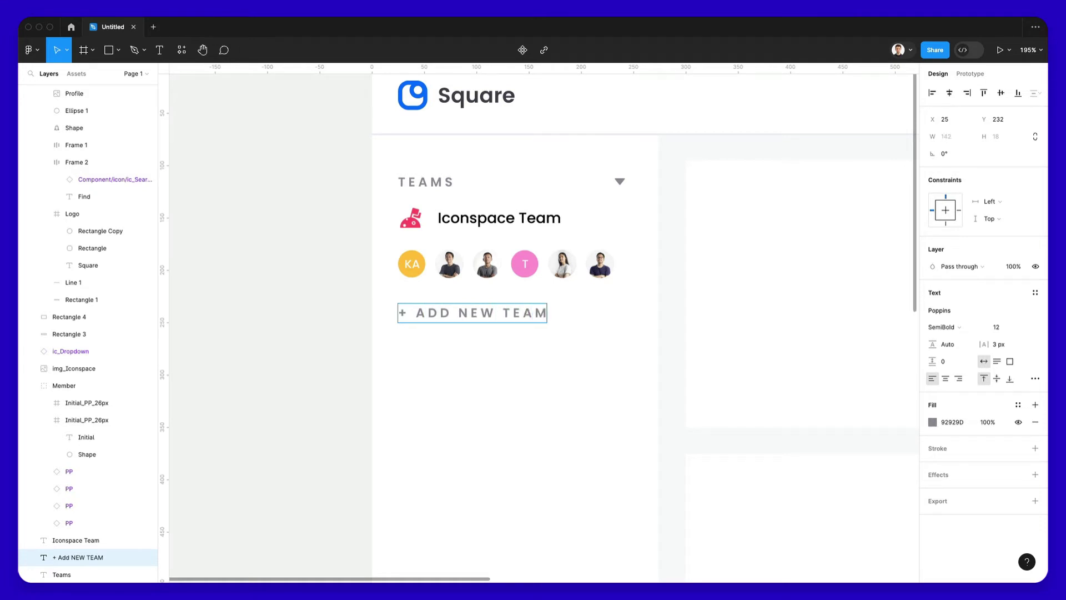
key("Escape")
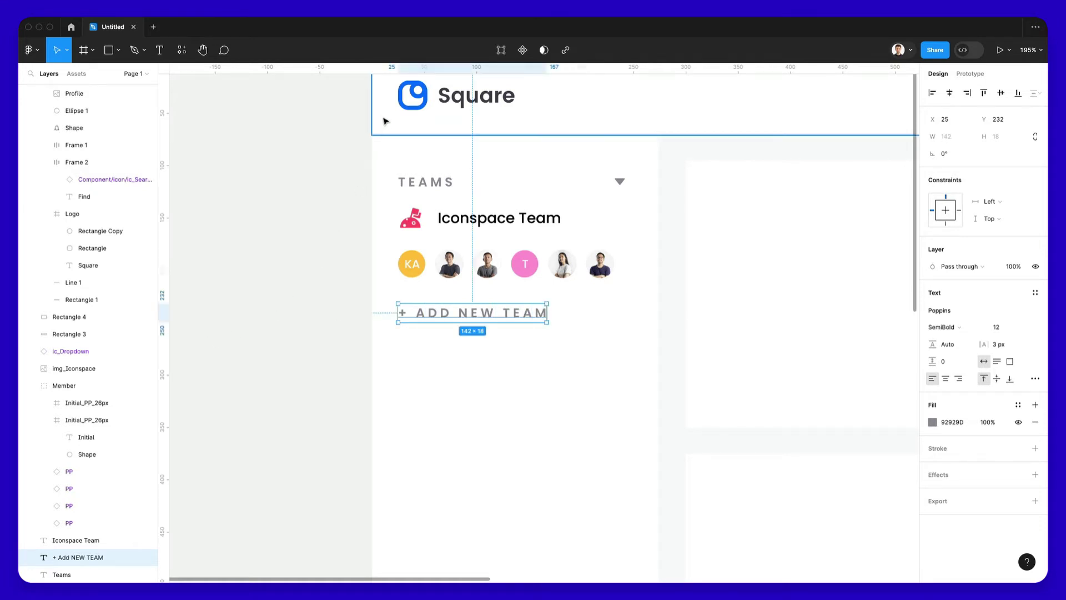
Sample the logo's blue 0073FF as the + ADD NEW TEAM text's fill and move the text slightly closer to the avatars.
key("i")
left_click(415, 93)
left_click(390, 353)
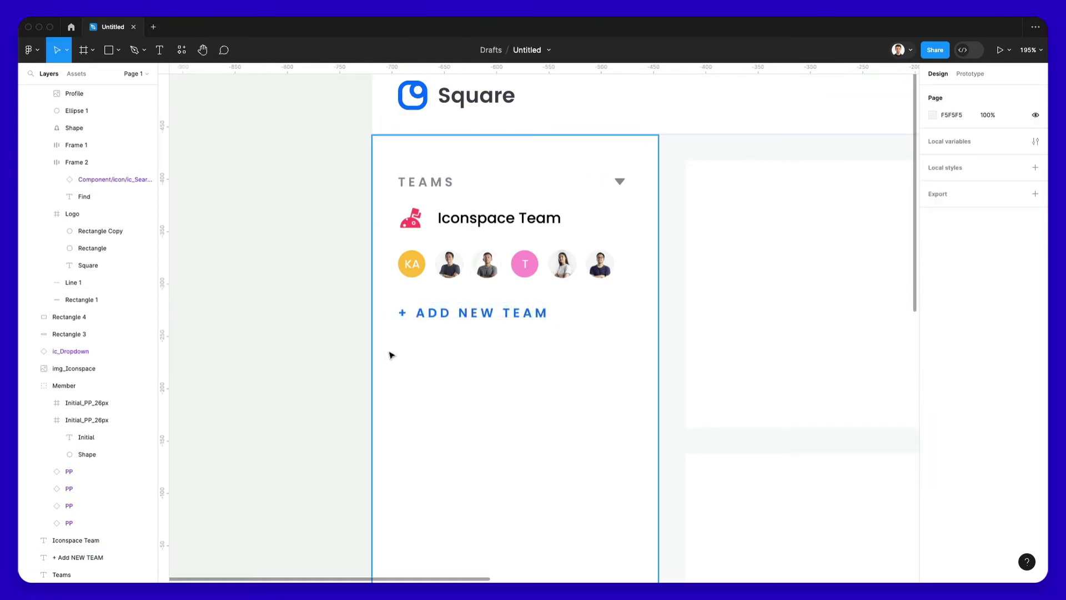
left_click(463, 321)
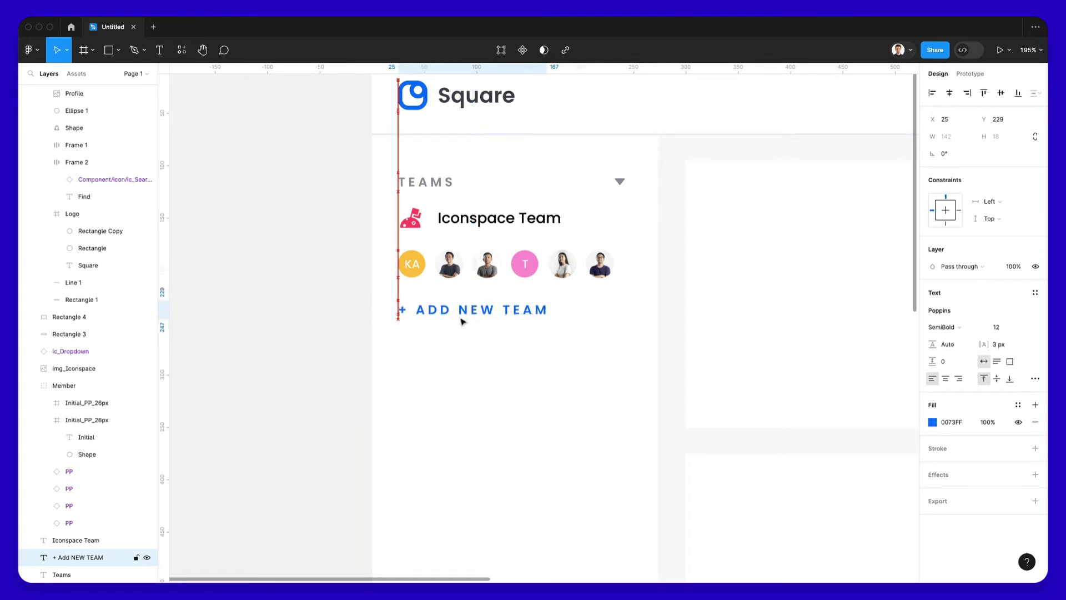
left_click(348, 328)
Paste the column of six menu icons on the empty canvas beside the Desktop - 1 frame.
scroll(349, 328, "down", 1)
scroll(348, 328, "down", 2)
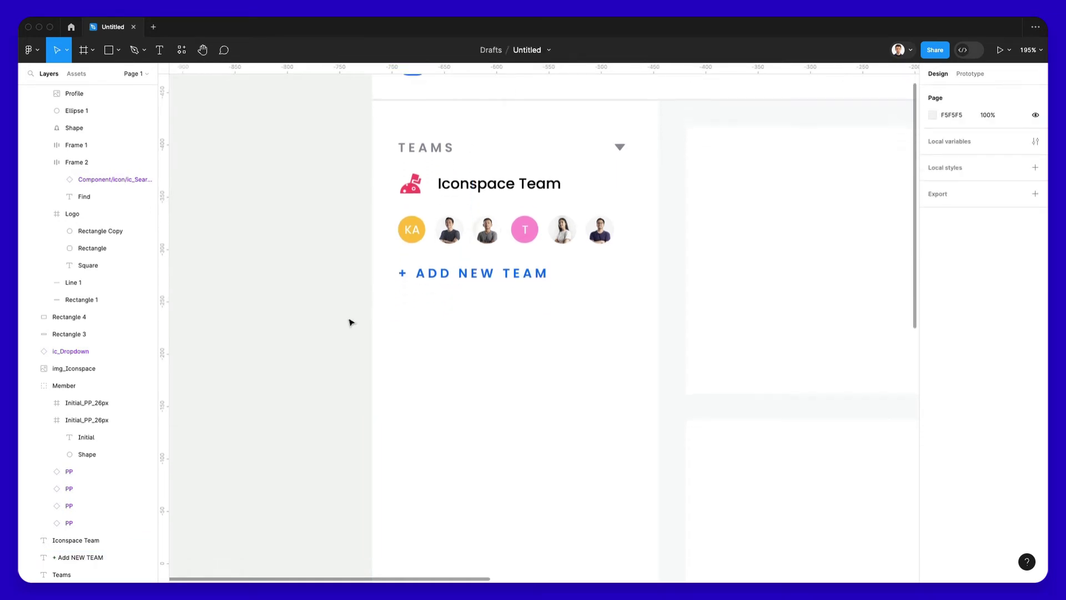
scroll(350, 325, "down", 5)
scroll(353, 321, "right", 3)
scroll(354, 320, "up", 3)
scroll(354, 320, "right", 2)
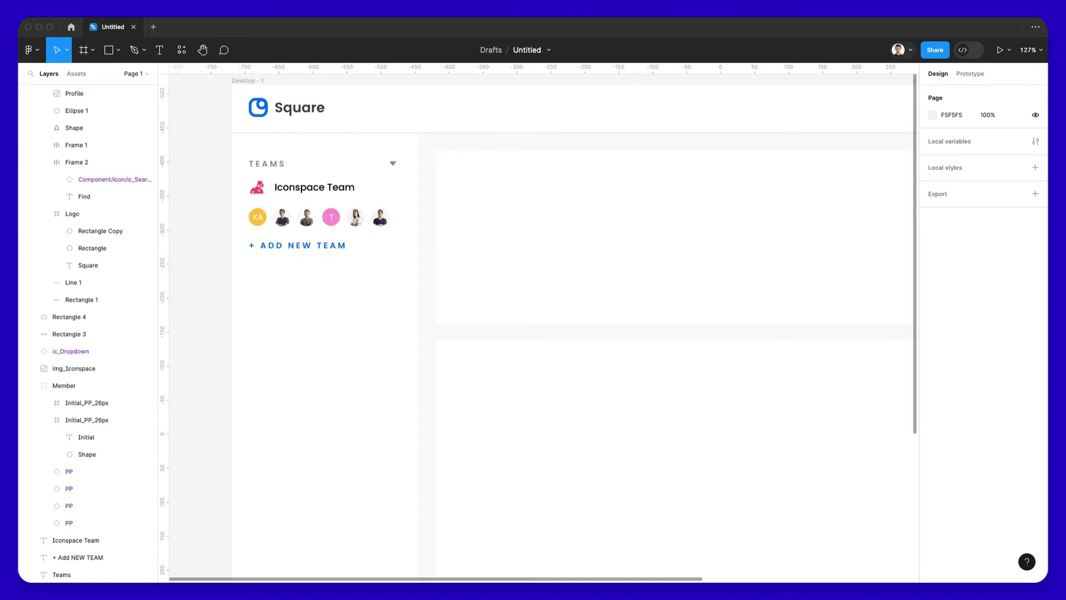
scroll(314, 371, "left", 10)
scroll(593, 340, "right", 3)
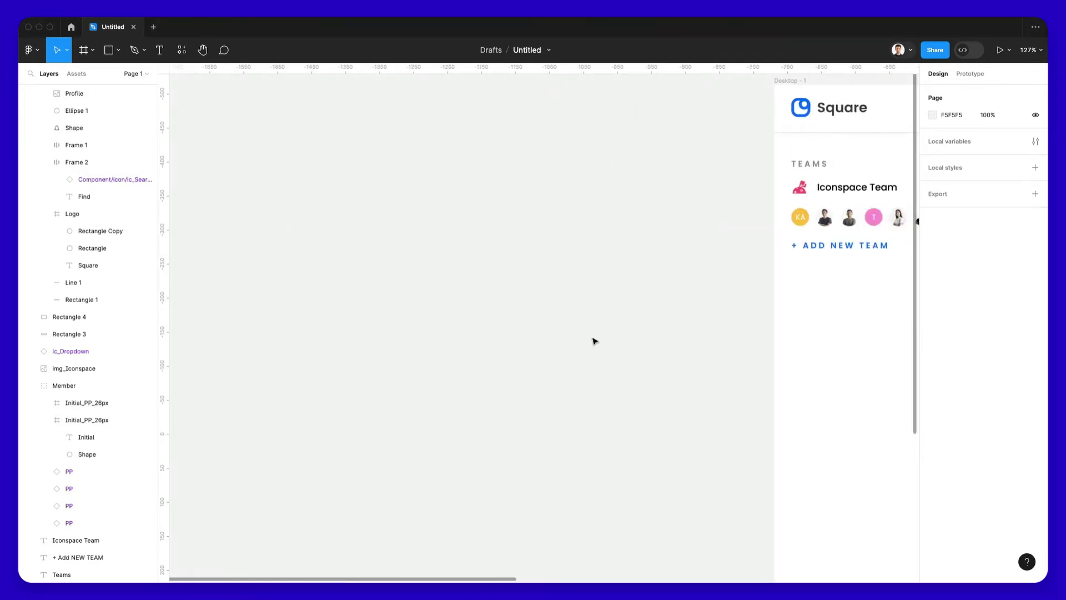
key("ctrl+v")
left_click_drag(540, 303, 614, 349)
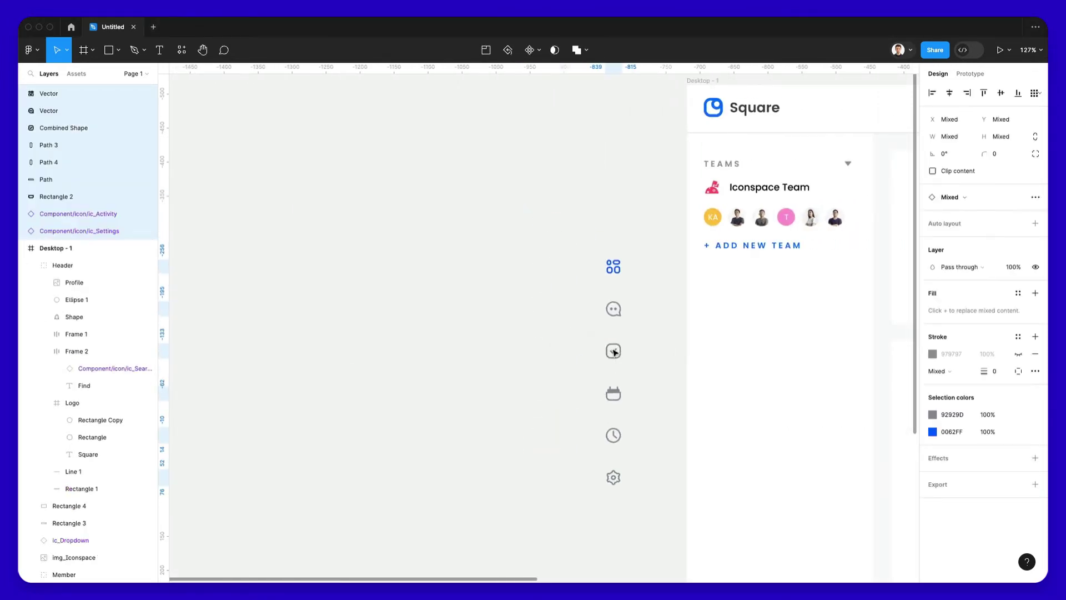
Group the separate shapes that make up the calendar icon.
left_click_drag(577, 303, 645, 412)
left_click_drag(593, 382, 641, 416)
key("ctrl+g")
scroll(621, 397, "right", 5)
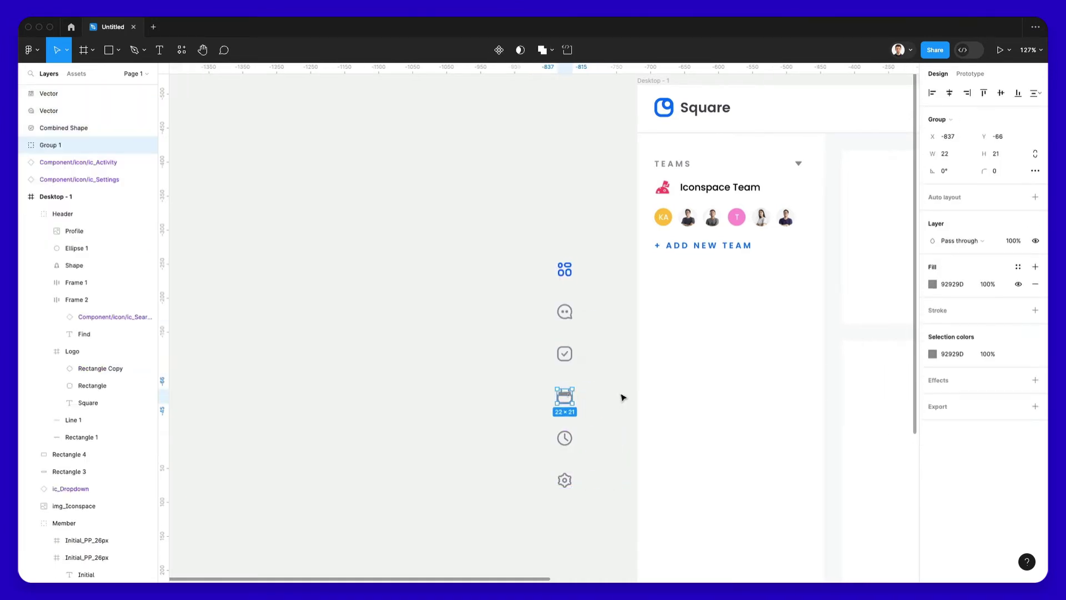
Move all six menu icons into the sidebar, beneath + ADD NEW TEAM and lined up with the avatars' left edge.
left_click_drag(425, 246, 514, 449)
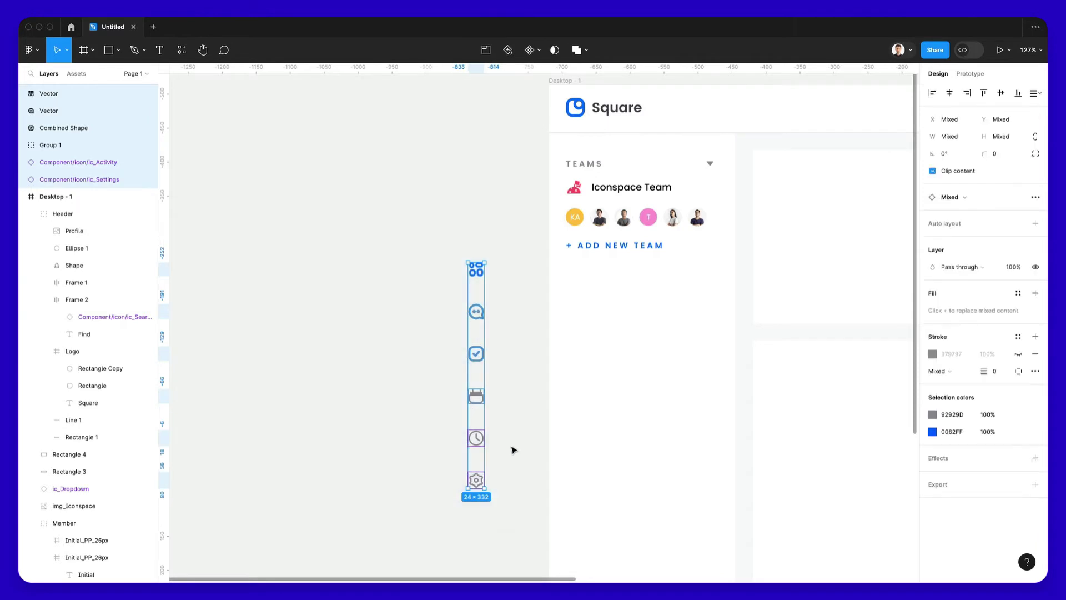
left_click_drag(484, 395, 577, 411)
left_click(482, 375)
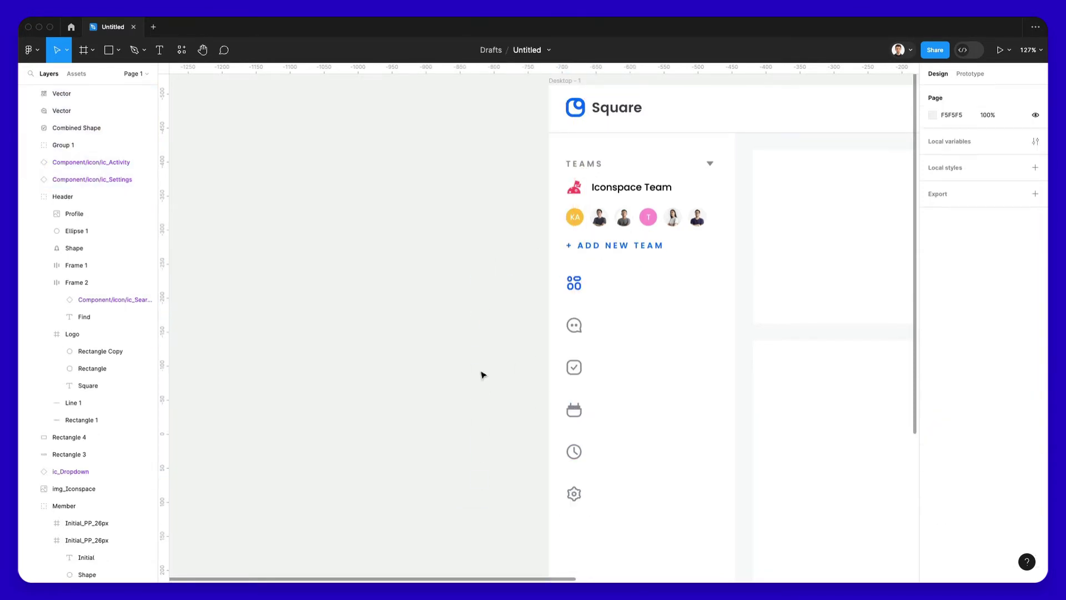
Copy the Iconspace Team text beside the blue menu icon and change the copy's wording to Dashboard.
scroll(486, 352, "right", 3)
left_click(547, 187)
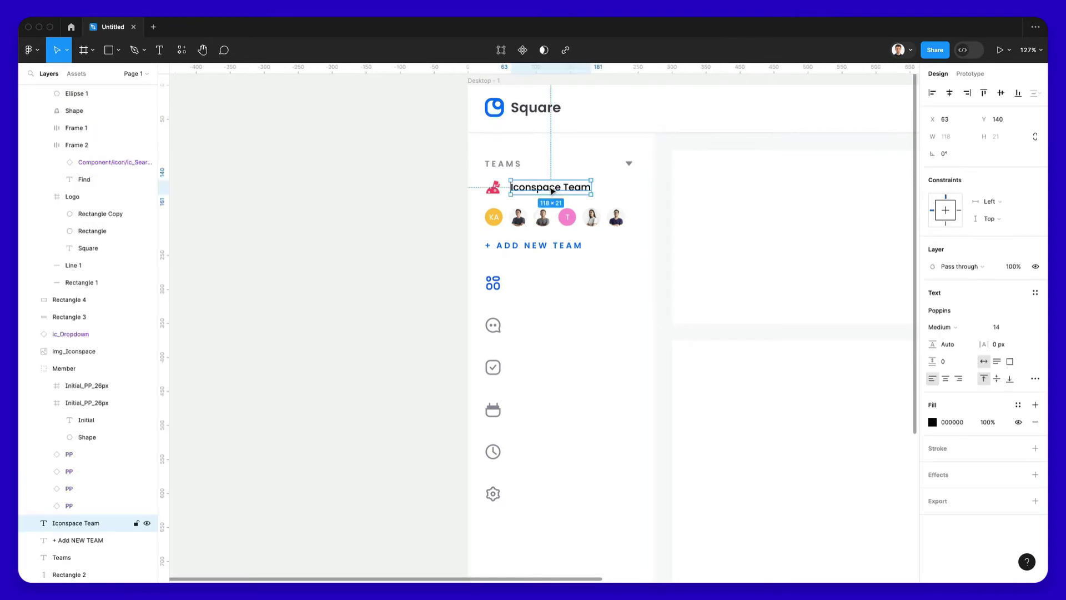
left_click_drag(547, 187, 555, 285)
double_click(555, 286)
type("D")
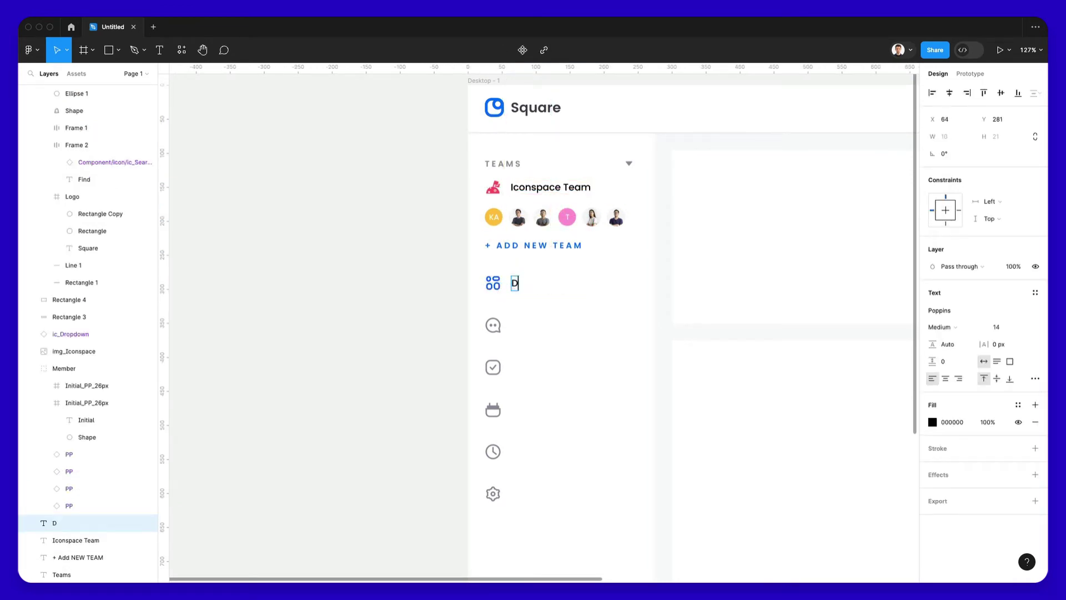
type("ashboard")
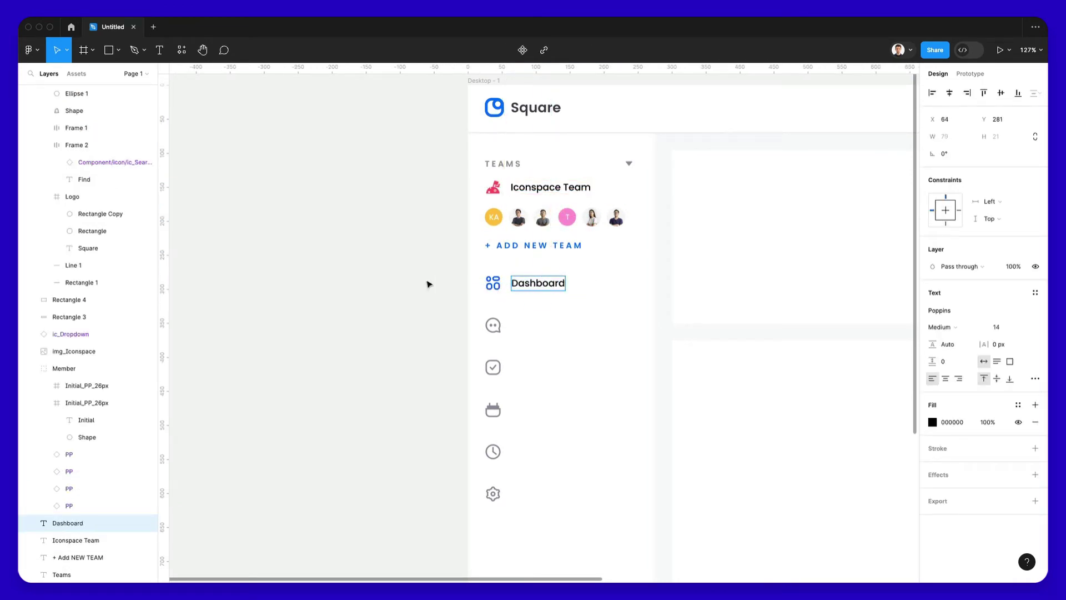
Duplicate the Dashboard label downward at even spacing so each of the other five menu icons has one.
left_click_drag(536, 291, 530, 327)
key("ctrl+d")
key("ctrl+d")
key("ctrl+d")
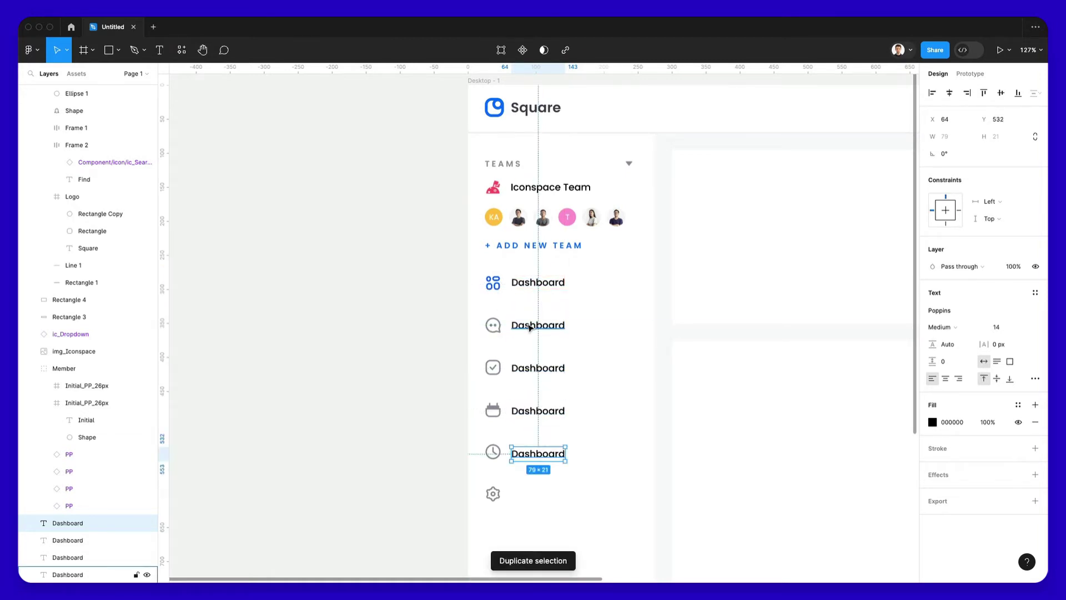
key("ctrl+d")
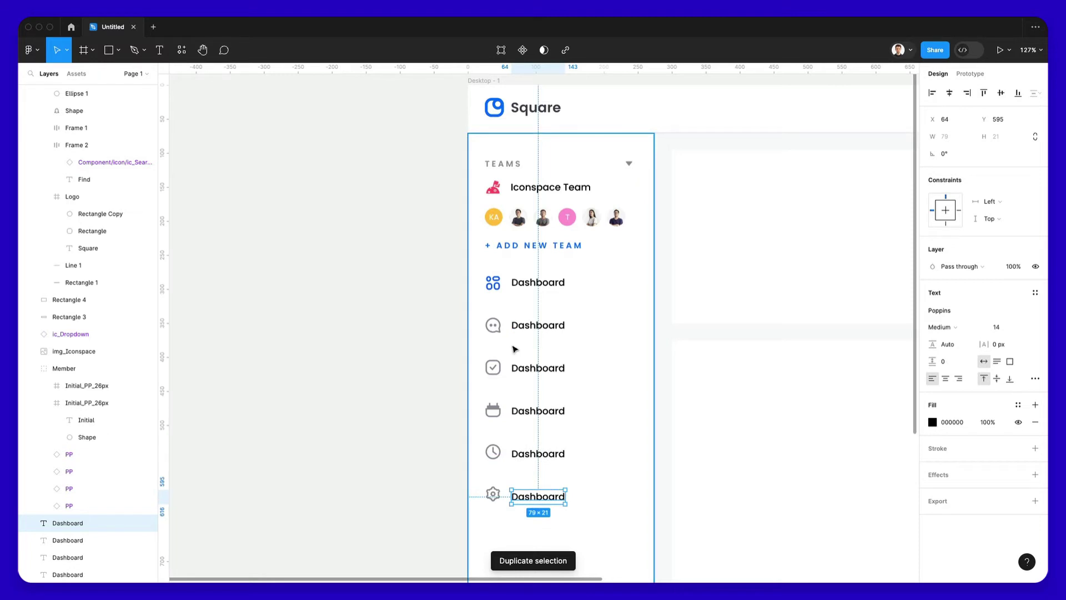
Move the lower four Dashboard labels slightly up so each is vertically centred on its menu icon.
scroll(540, 344, "down", 2)
scroll(540, 345, "up", 3)
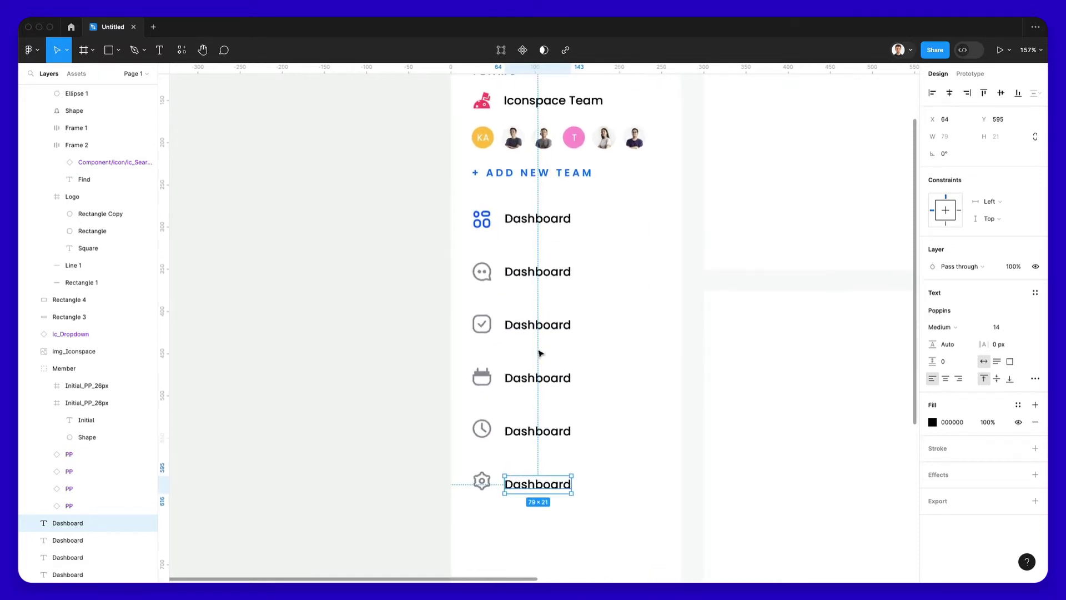
left_click_drag(534, 488, 534, 484)
left_click_drag(538, 436, 538, 428)
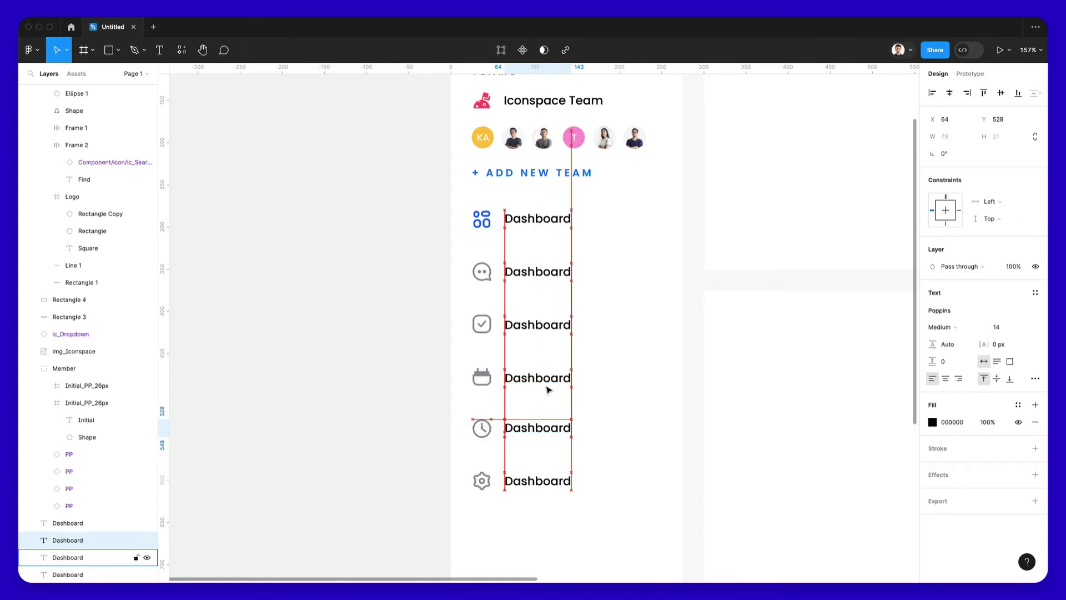
left_click(544, 382)
left_click_drag(544, 381, 544, 380)
left_click(544, 328)
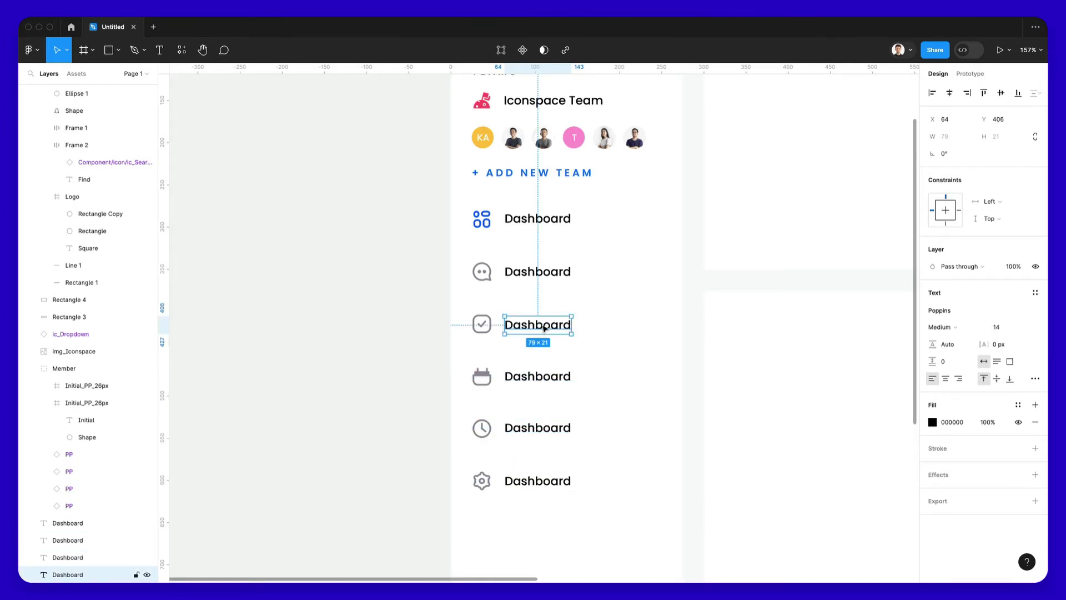
left_click_drag(544, 328, 544, 327)
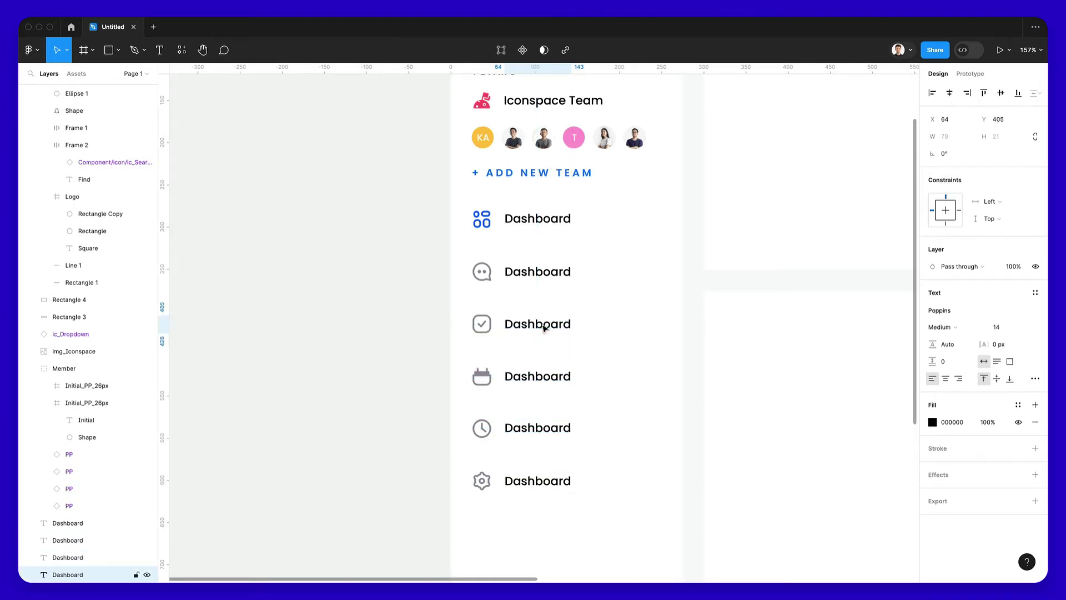
Change the labels beside the chat, checkbox and calendar icons to Messages, Project and Schedule.
double_click(536, 272)
type("Mess")
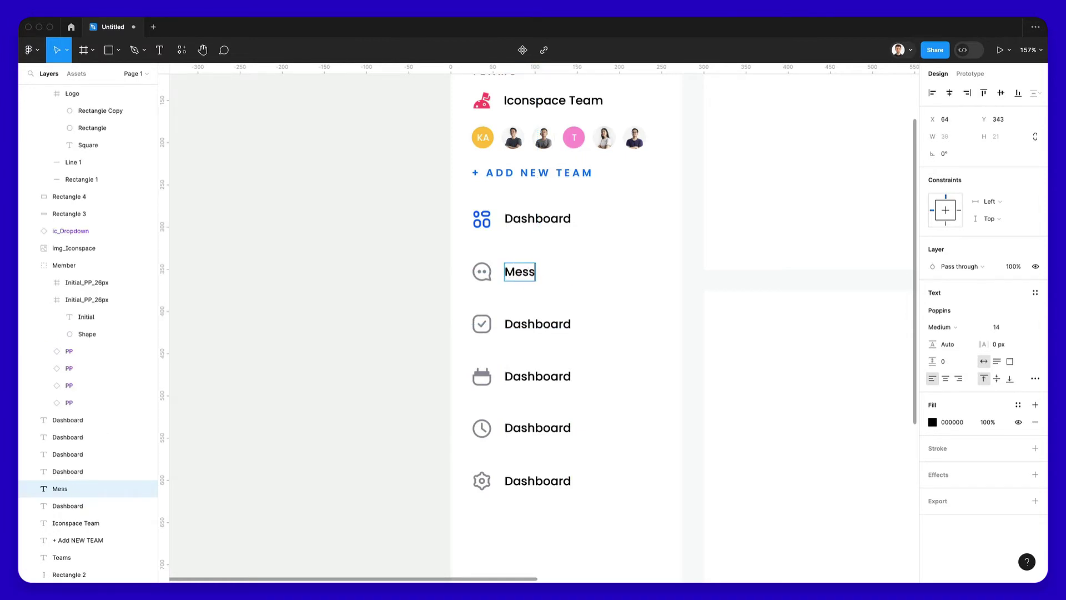
type("ages")
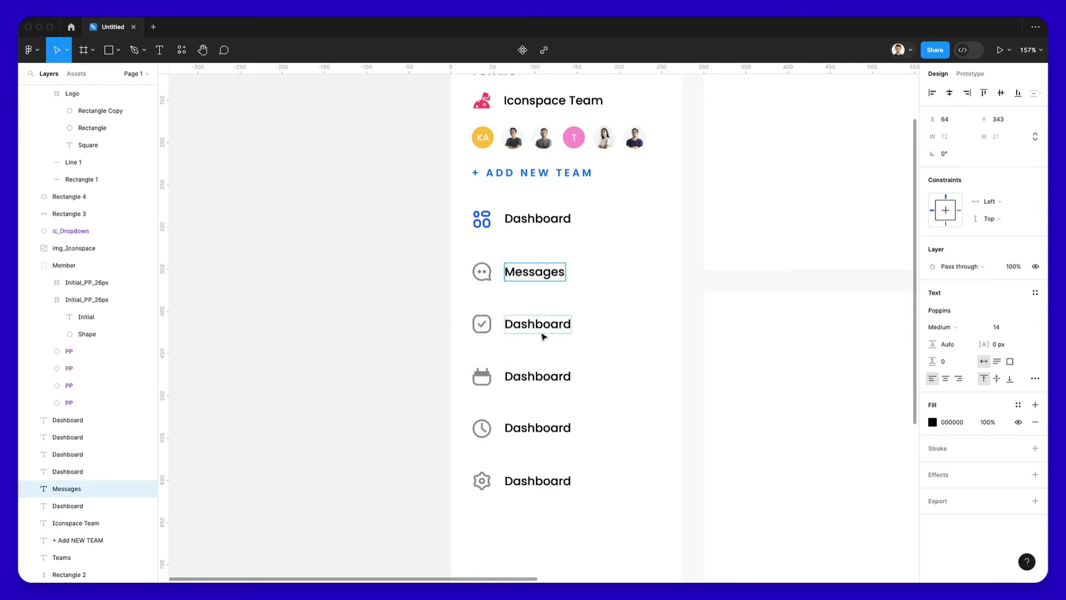
double_click(537, 325)
type("Project")
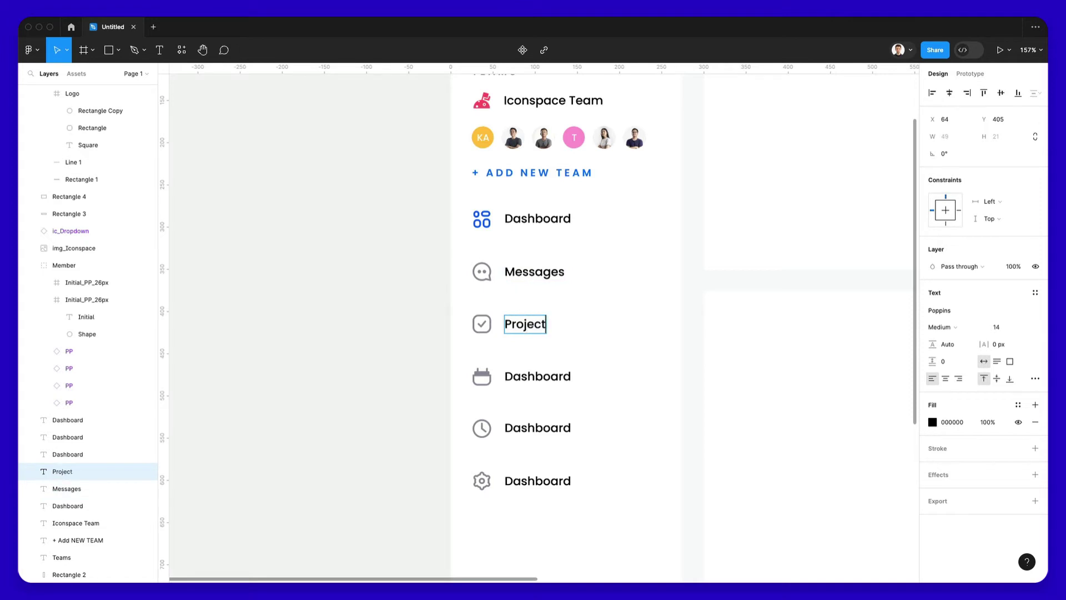
double_click(522, 377)
double_click(523, 376)
type("Schedule")
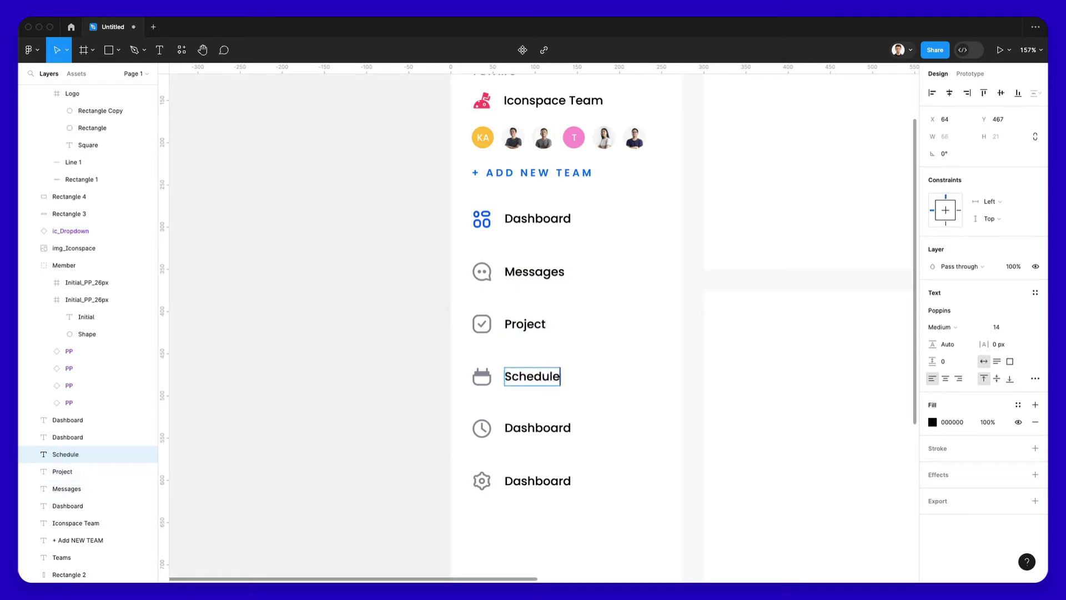
Change the labels beside the clock and gear icons to Activity and Settings.
double_click(537, 428)
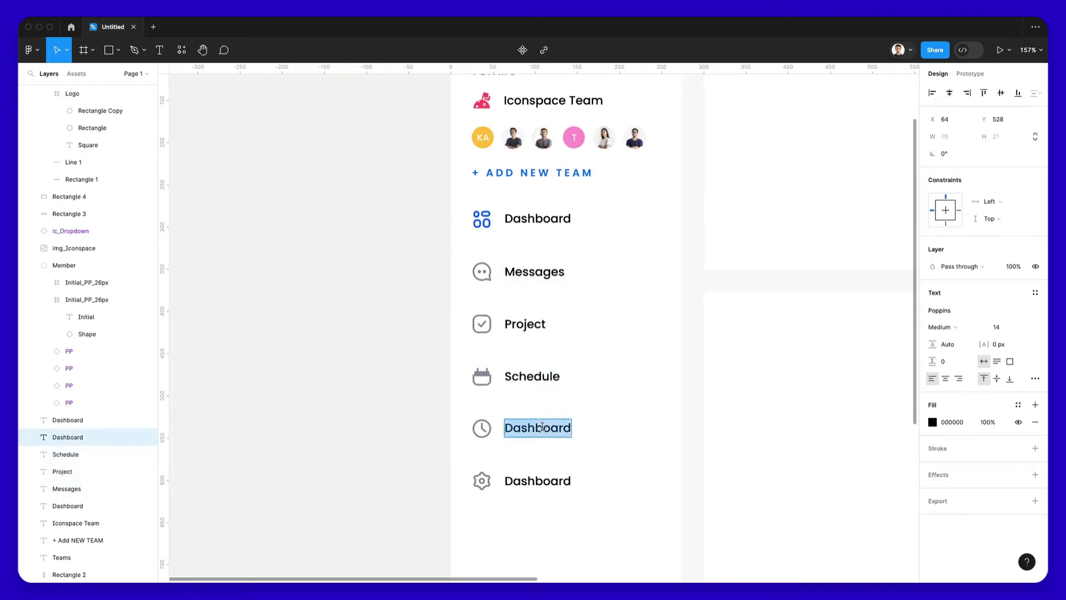
type("Activity")
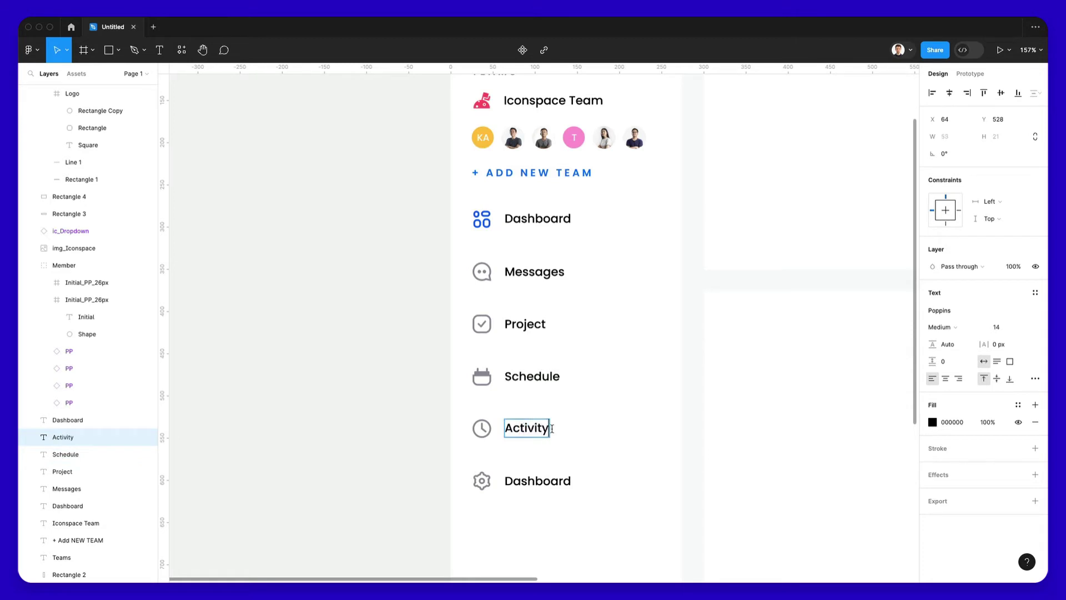
left_click(537, 480)
key("Return")
type("Setti")
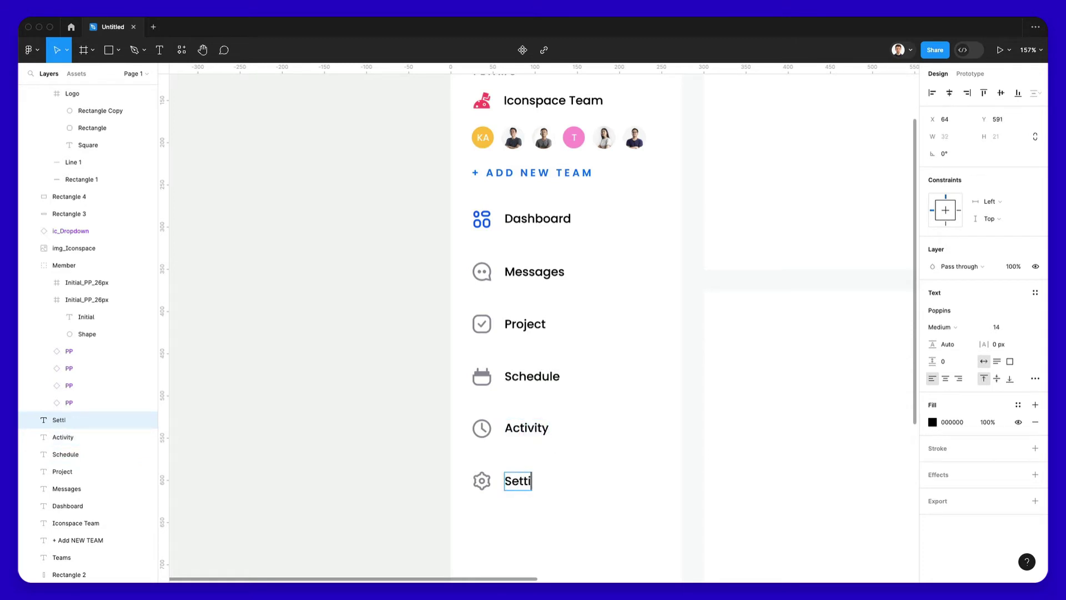
type("ngs")
left_click(372, 425)
Copy the TEAMS dropdown arrow down to the Schedule row, keeping it aligned with the original arrow.
scroll(371, 423, "right", 2)
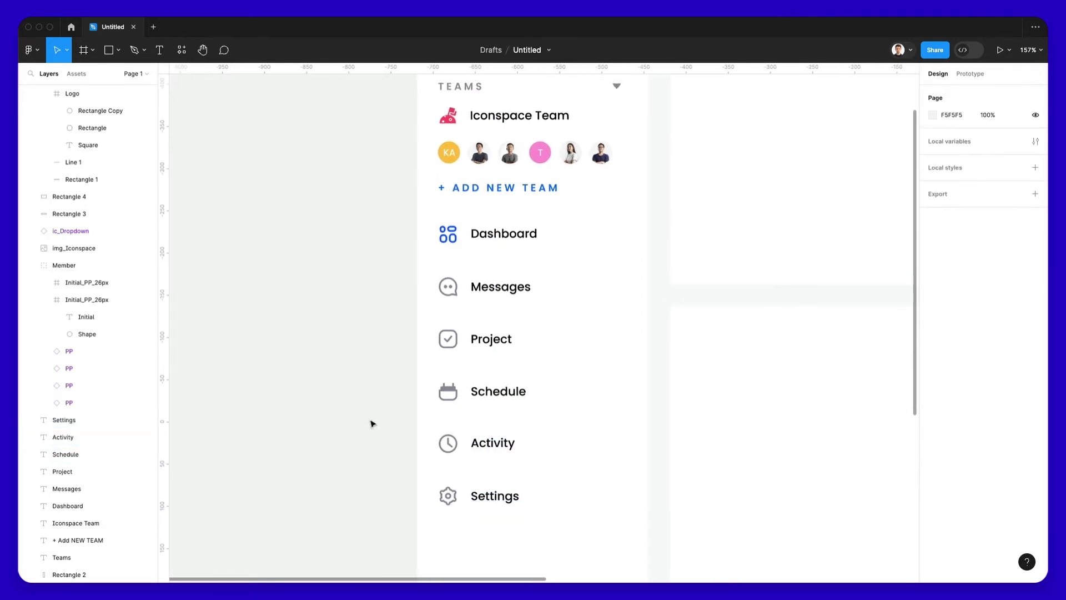
scroll(500, 255, "up", 2)
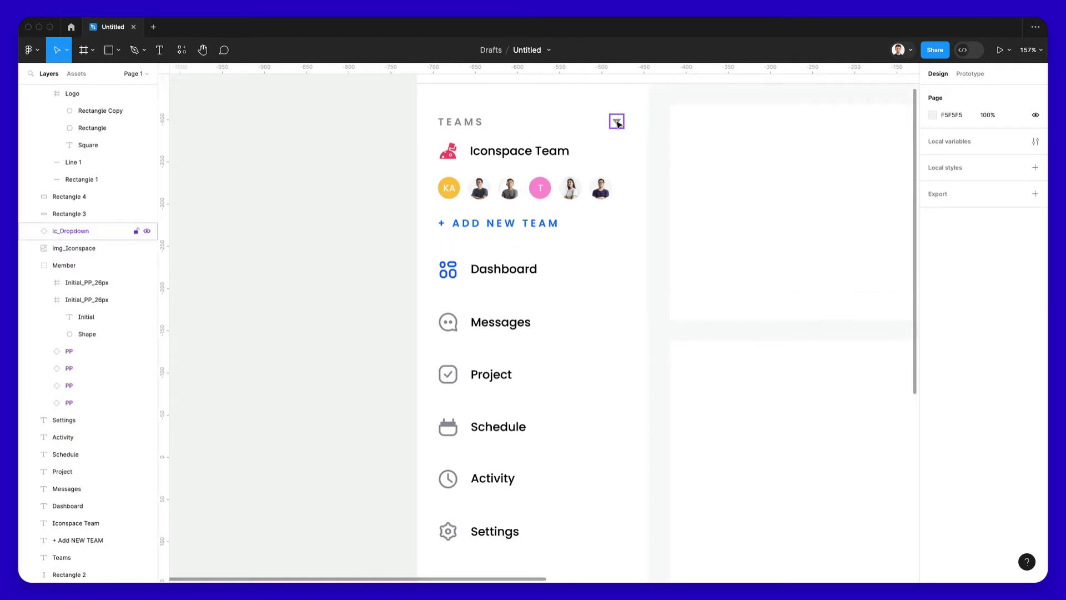
left_click_drag(618, 123, 609, 427)
scroll(585, 404, "right", 2)
scroll(585, 405, "down", 1)
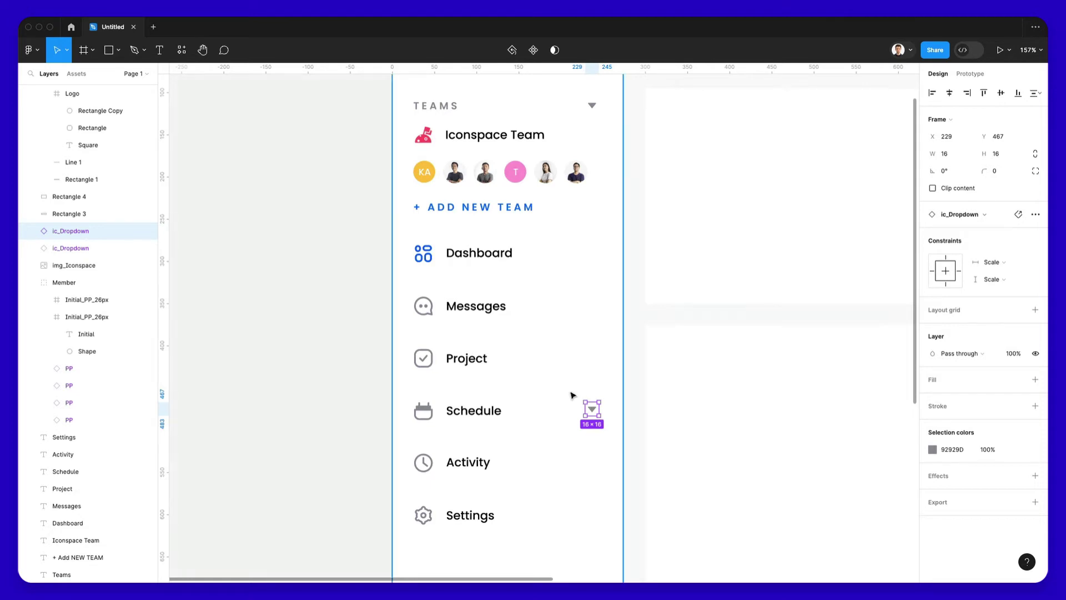
left_click(386, 266)
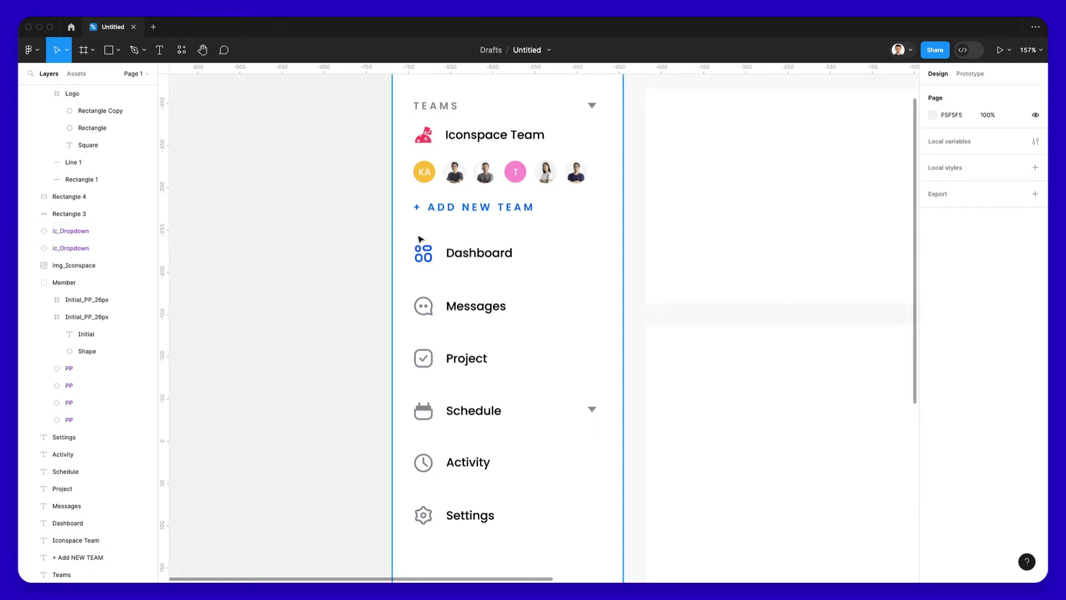
Draw a 4 × 36 bar on the sidebar's left edge beside Dashboard, fill it with the icon's blue 0062FF and nudge it up 1 px.
key("r")
left_click_drag(392, 239, 394, 270)
key("i")
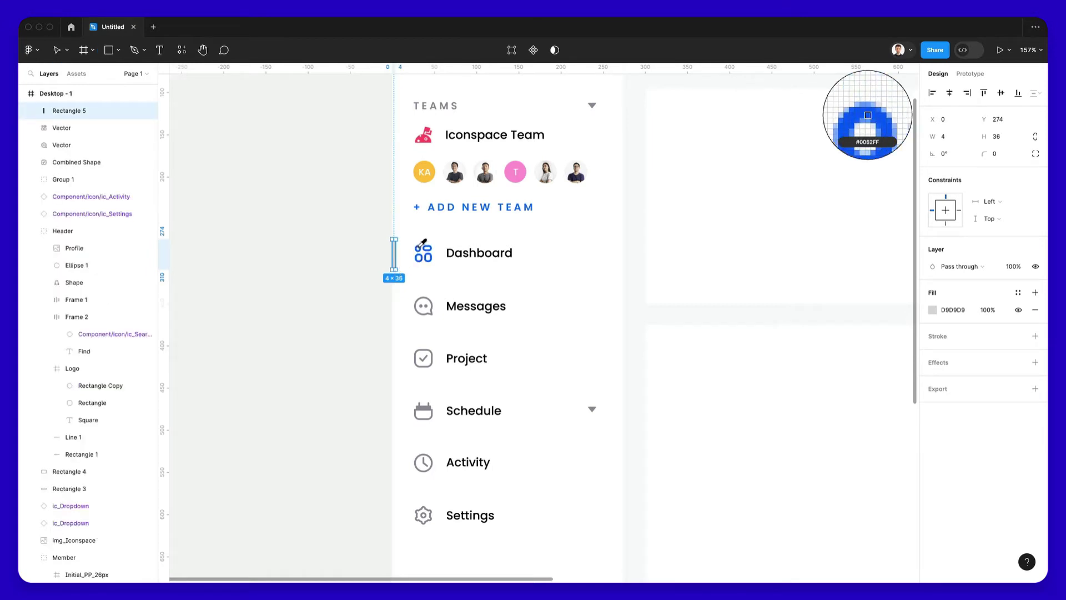
left_click(867, 117)
scroll(351, 275, "up", 5)
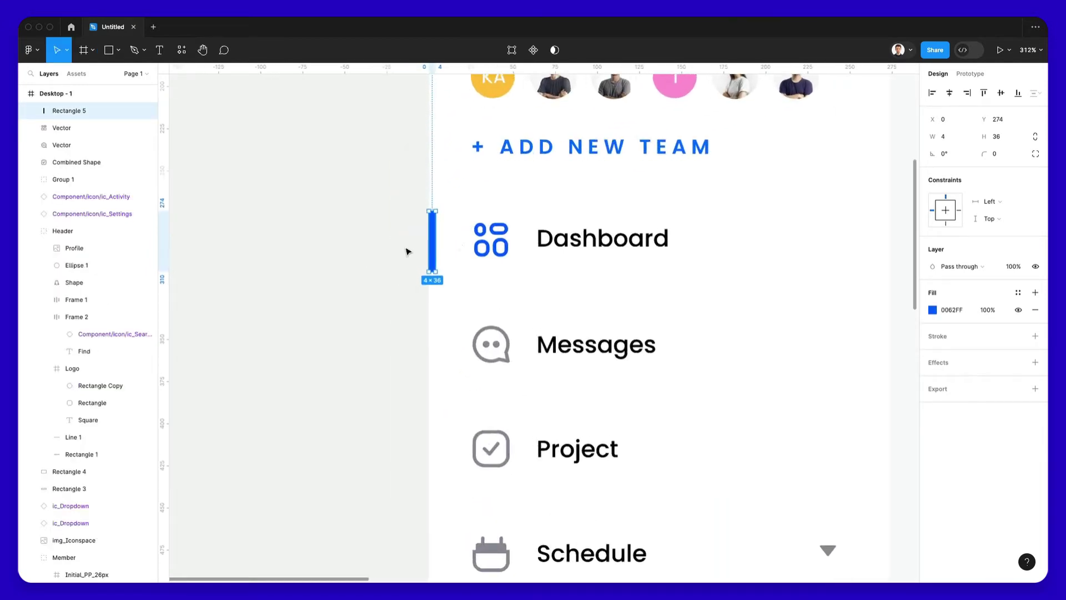
key("Up")
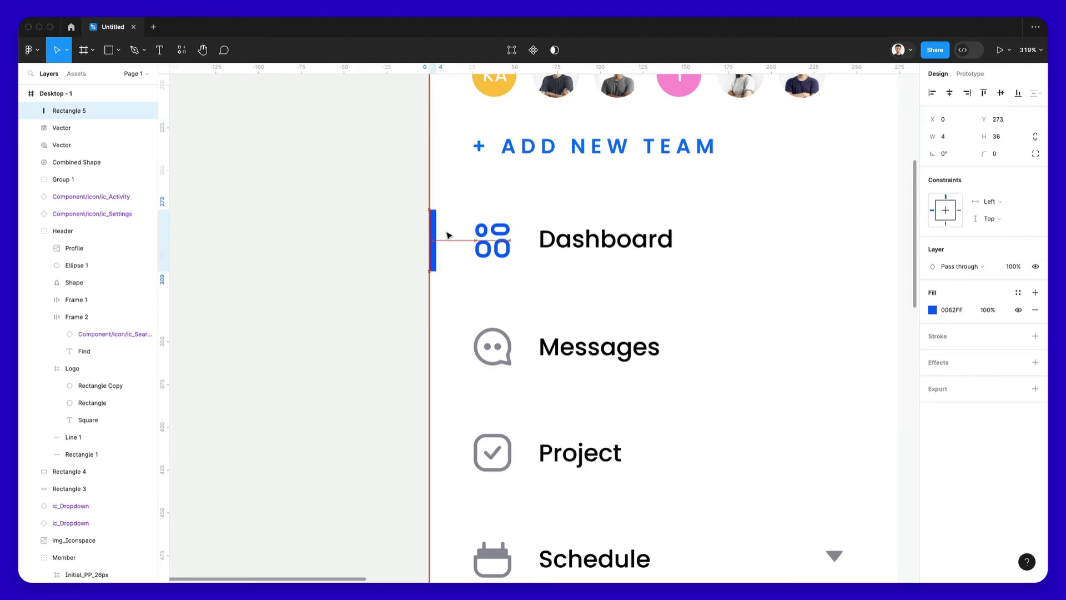
Round the blue bar's two right corners with a radius of 107 and shift the bar 1 px left.
scroll(448, 235, "up", 5)
key("Return")
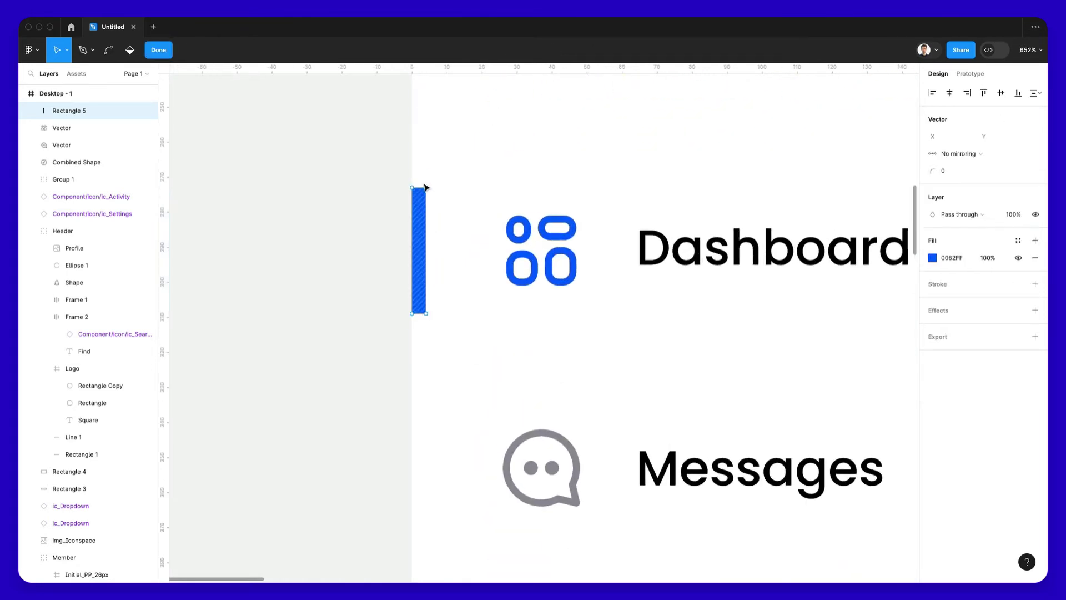
left_click_drag(421, 168, 498, 362)
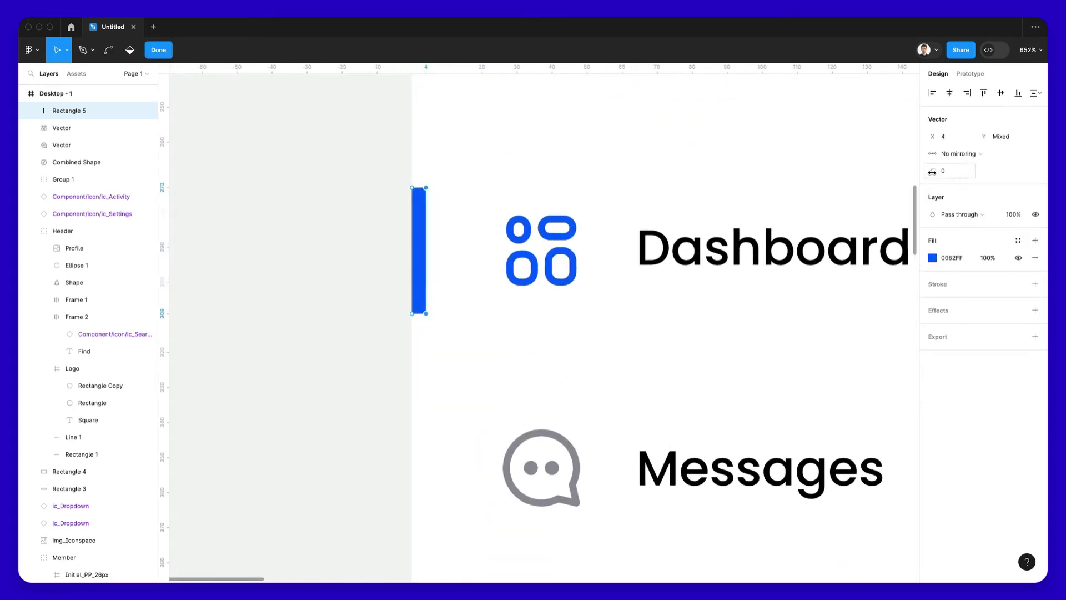
left_click_drag(932, 172, 1044, 169)
scroll(407, 267, "down", 5)
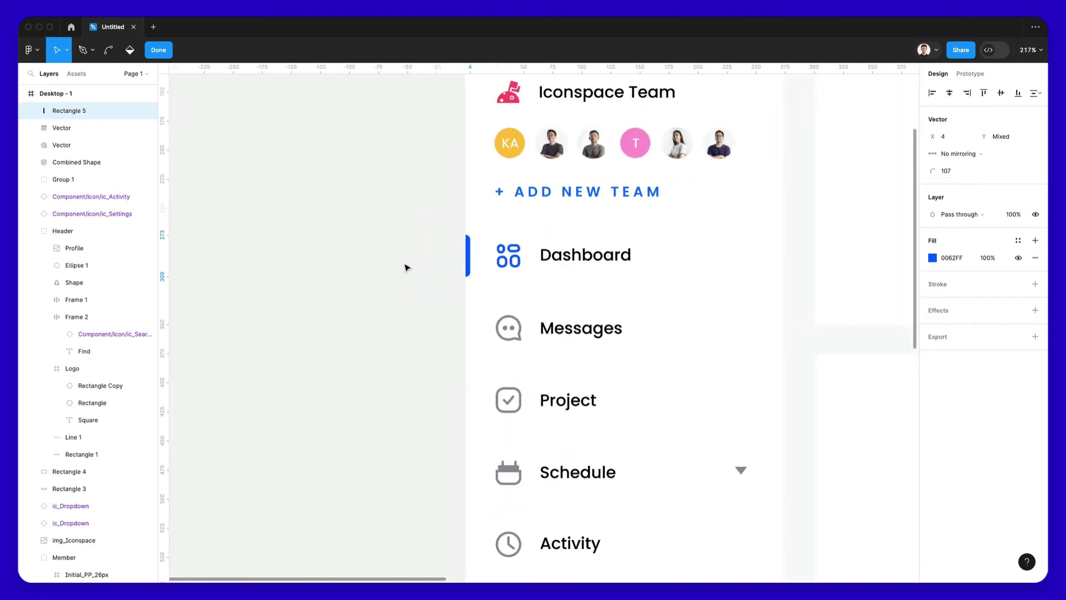
key("Escape")
key("Escape")
left_click(468, 251)
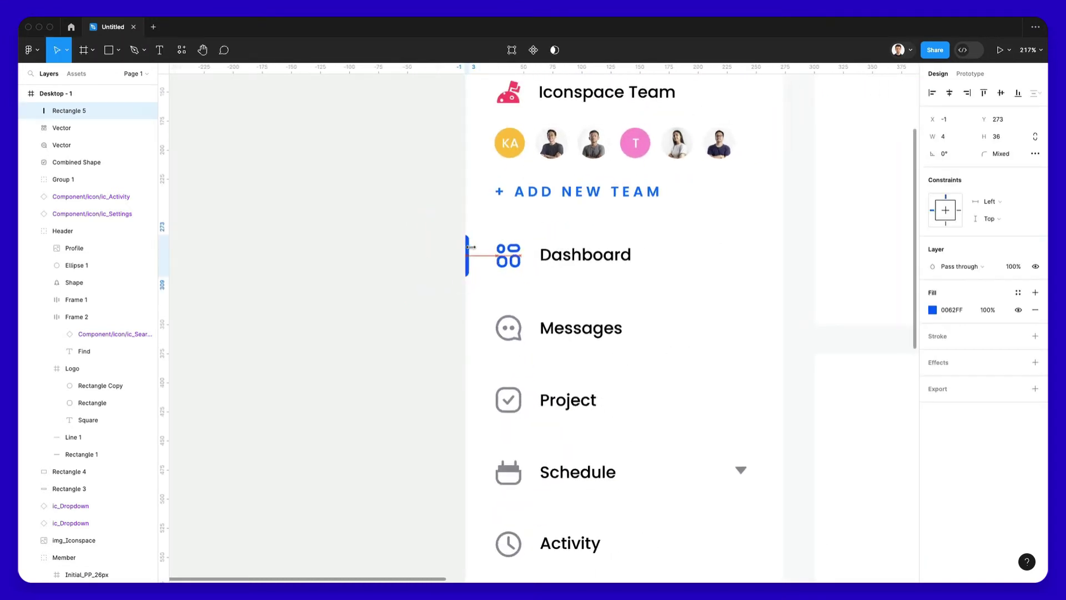
left_click(435, 254)
scroll(433, 256, "down", 3)
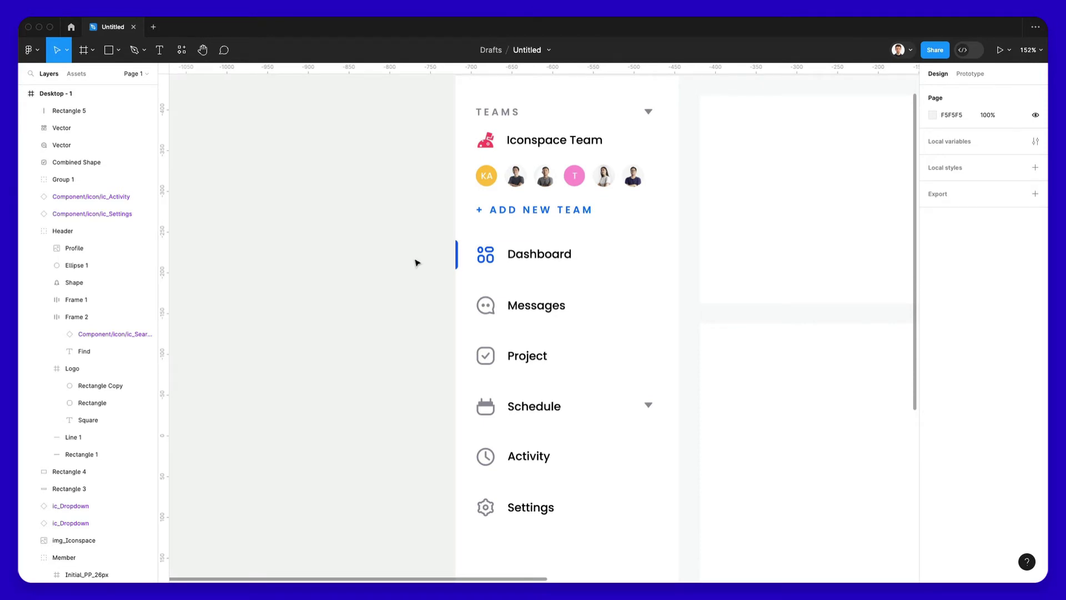
Draw a badge rectangle about 37 × 24 just to the right of the Messages label.
scroll(439, 264, "right", 2)
scroll(466, 305, "up", 4)
left_click(513, 307)
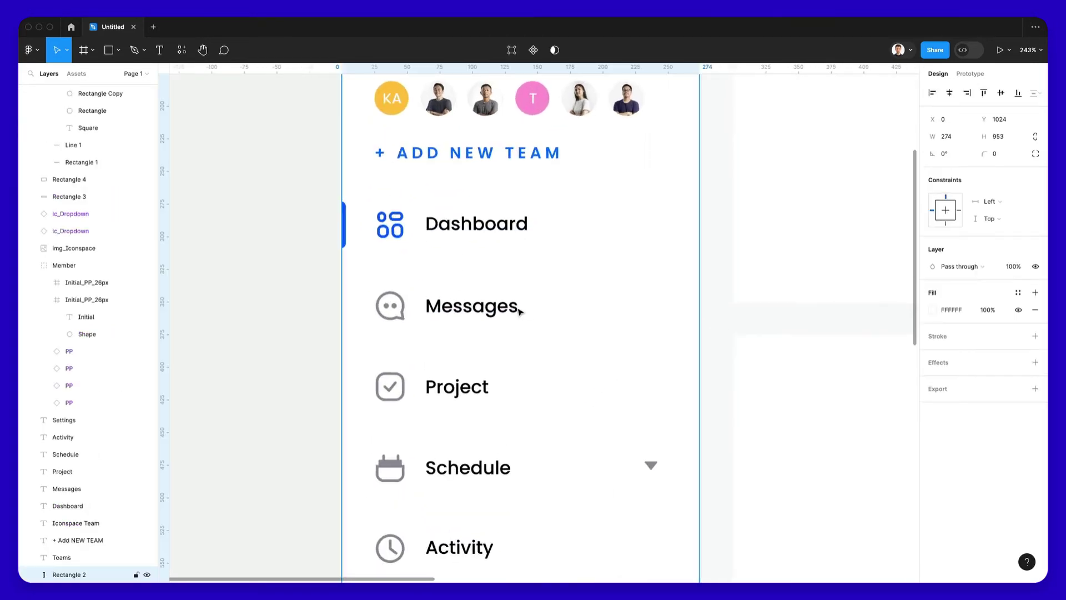
scroll(543, 307, "up", 2)
key("r")
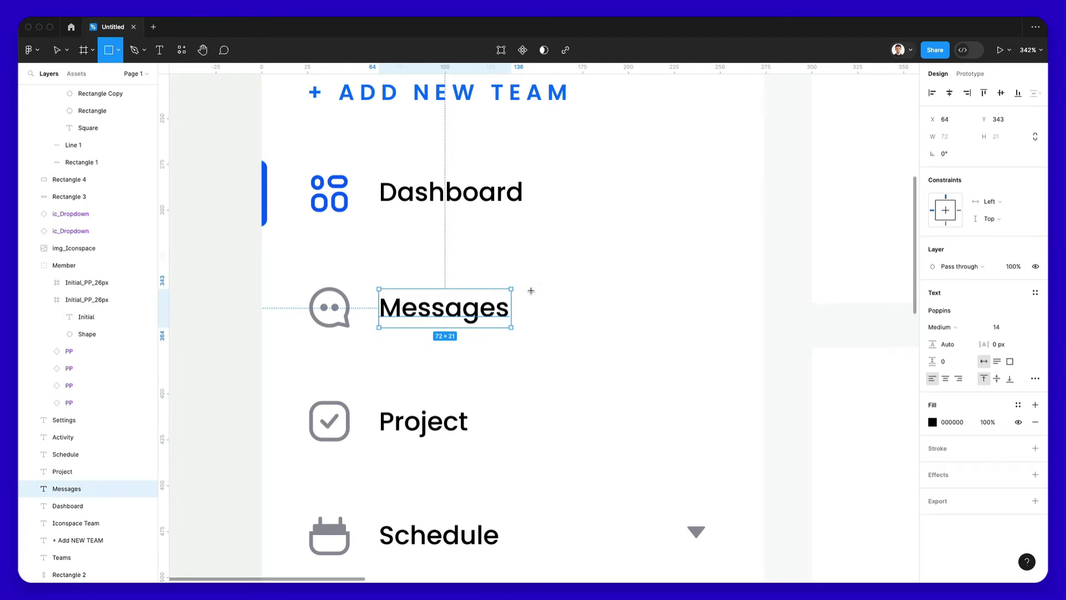
mouse_move(531, 290)
left_mouse_down()
mouse_move(610, 336)
mouse_move(599, 334)
left_mouse_up()
Copy the Messages text onto the badge rectangle and change the copy's wording to 3.
left_click_drag(432, 318, 593, 321, "alt")
key("Return")
type("23")
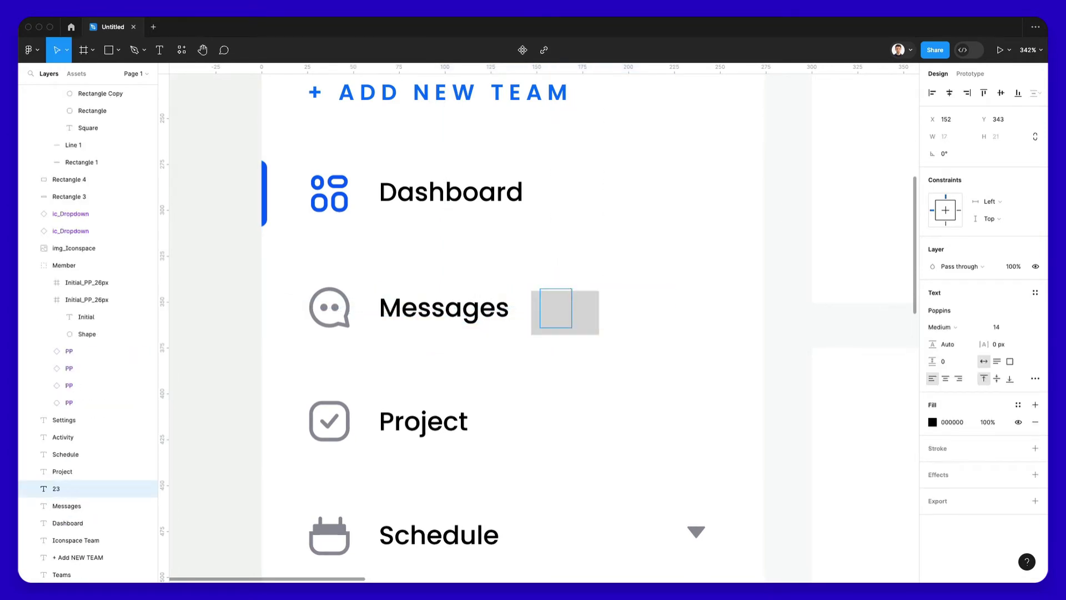
key("BackSpace")
key("Escape")
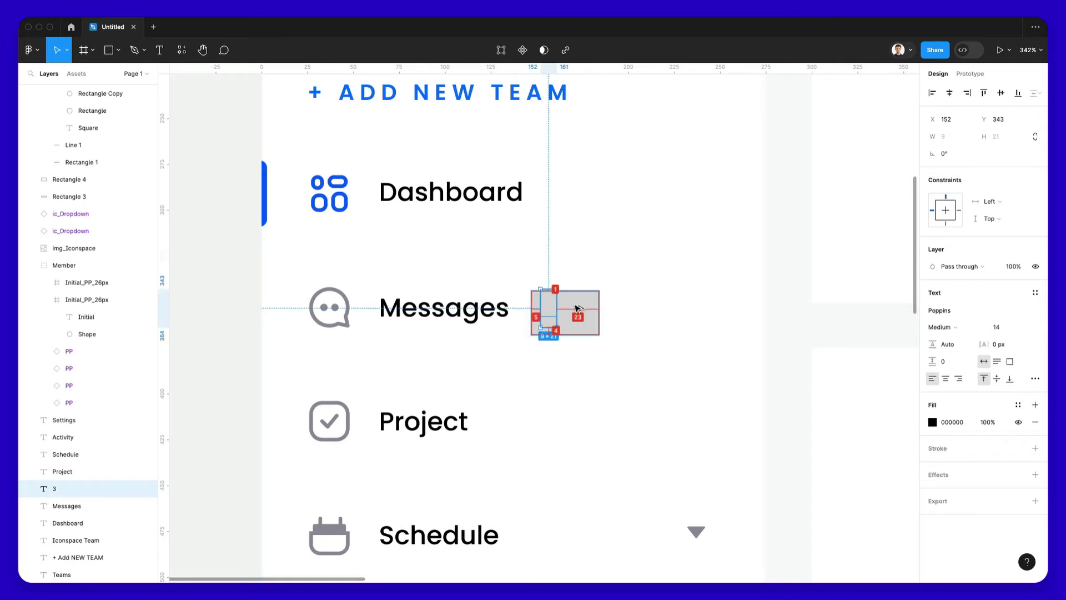
Bring the 3 text in front of the badge rectangle, up to the top of the frame's layers, with a white FFFFFF fill.
key("ctrl+bracketright")
key("ctrl+bracketright")
key("ctrl+bracketright")
key("ctrl+bracketright")
key("ctrl+bracketright")
key("ctrl+bracketright")
key("ctrl+bracketright")
key("ctrl+bracketright")
key("ctrl+bracketright")
key("ctrl+bracketright")
key("ctrl+bracketright")
key("ctrl+bracketright")
key("ctrl+bracketright")
key("ctrl+bracketright")
key("ctrl+bracketright")
key("ctrl+bracketright")
key("ctrl+bracketright")
key("ctrl+bracketright")
key("ctrl+bracketright")
key("ctrl+bracketright")
key("ctrl+bracketright")
key("ctrl+bracketright")
key("ctrl+bracketright")
key("ctrl+bracketright")
key("ctrl+bracketright")
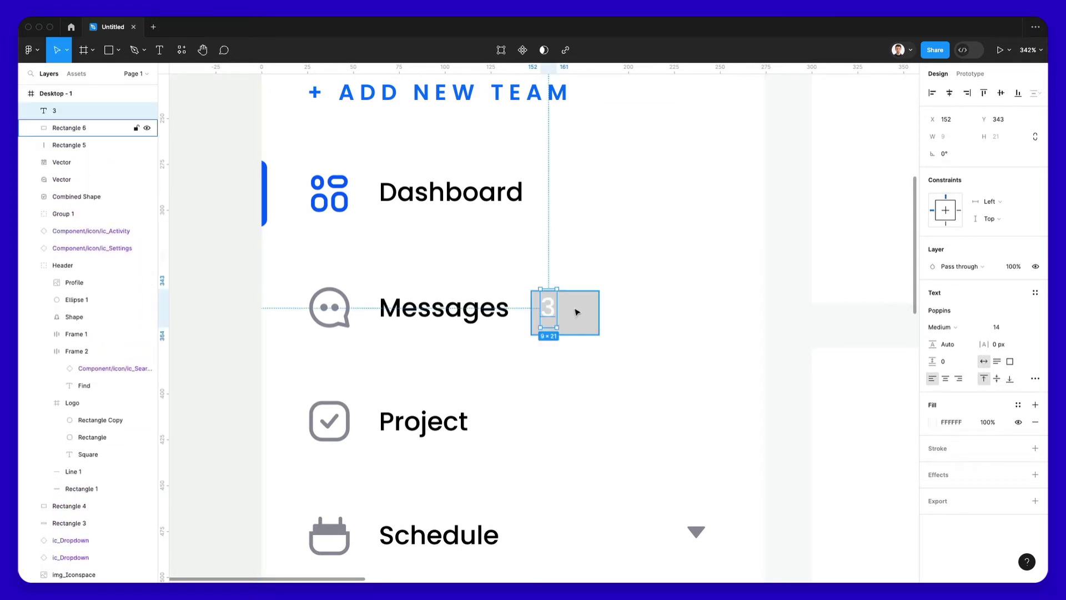
Raise the badge rectangle to Y 341, narrow it to a width of 20 and set its corner radius to 75.
left_click(577, 311)
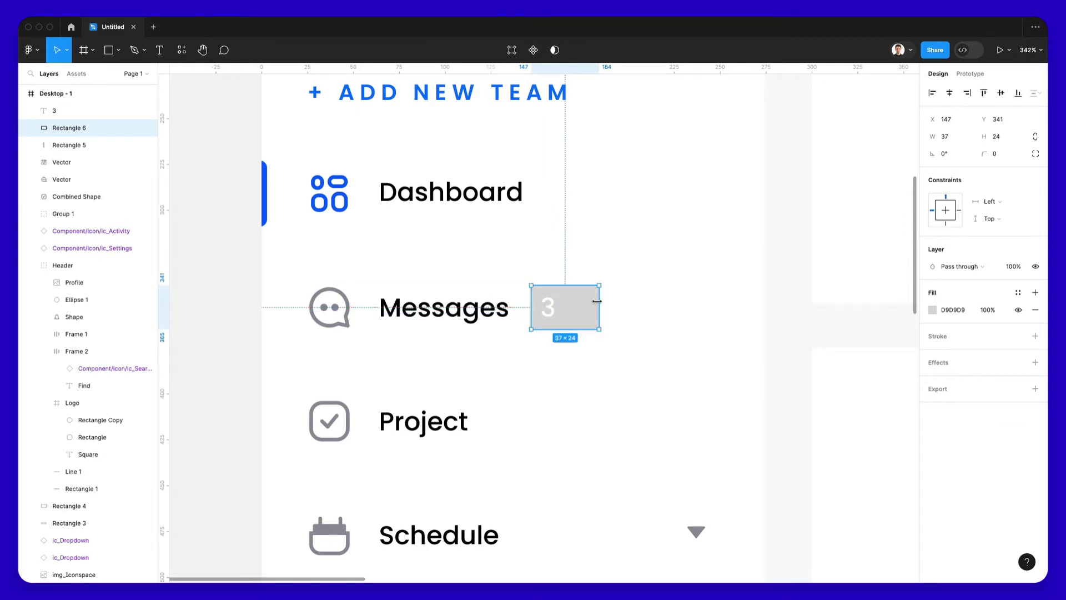
left_click_drag(597, 301, 568, 303)
left_click_drag(985, 154, 761, 173)
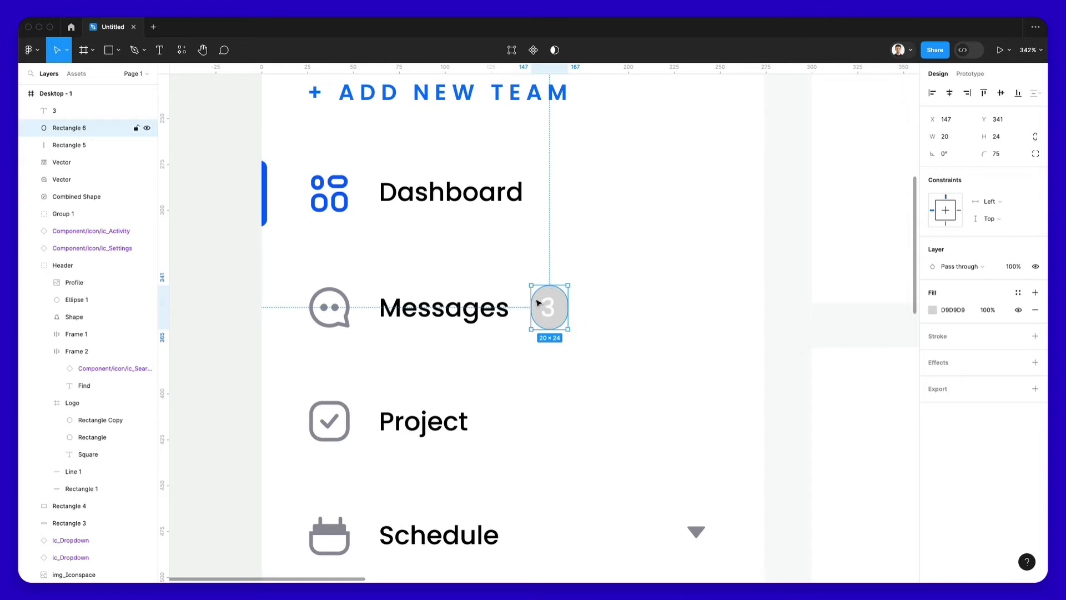
Group the badge rectangle with its 3 text, with the badge at X 193 and 24 wide to form a circle.
left_click_drag(531, 303, 639, 306)
left_click(549, 306, "shift")
key("ctrl+g")
scroll(639, 306, "down", 3)
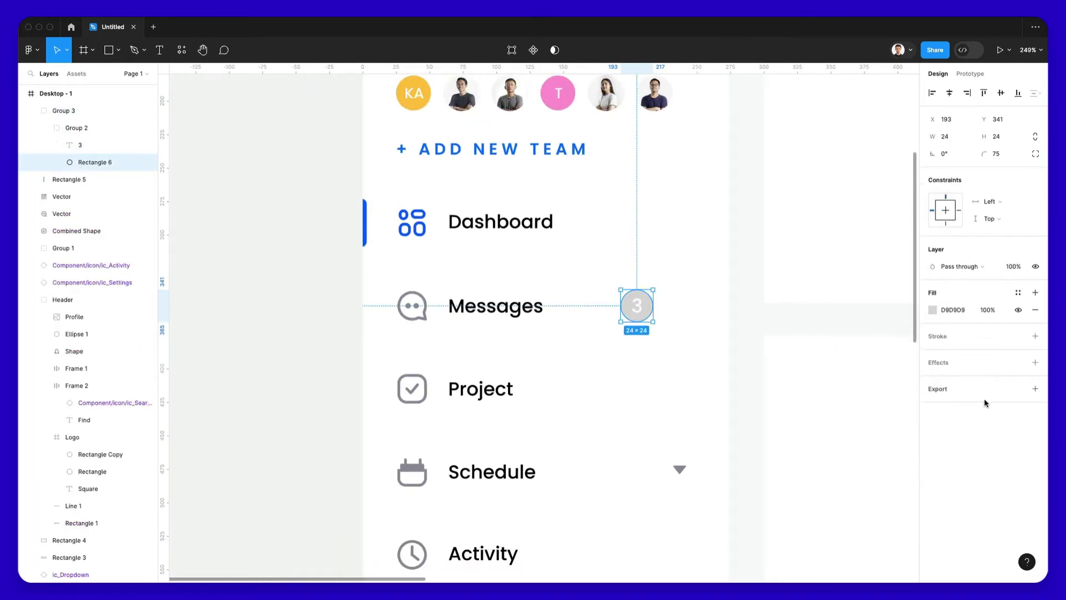
Fill the badge circle behind the 3 with the document's red FF6767.
left_click(932, 311)
scroll(697, 333, "down", 1)
scroll(697, 333, "down", 2)
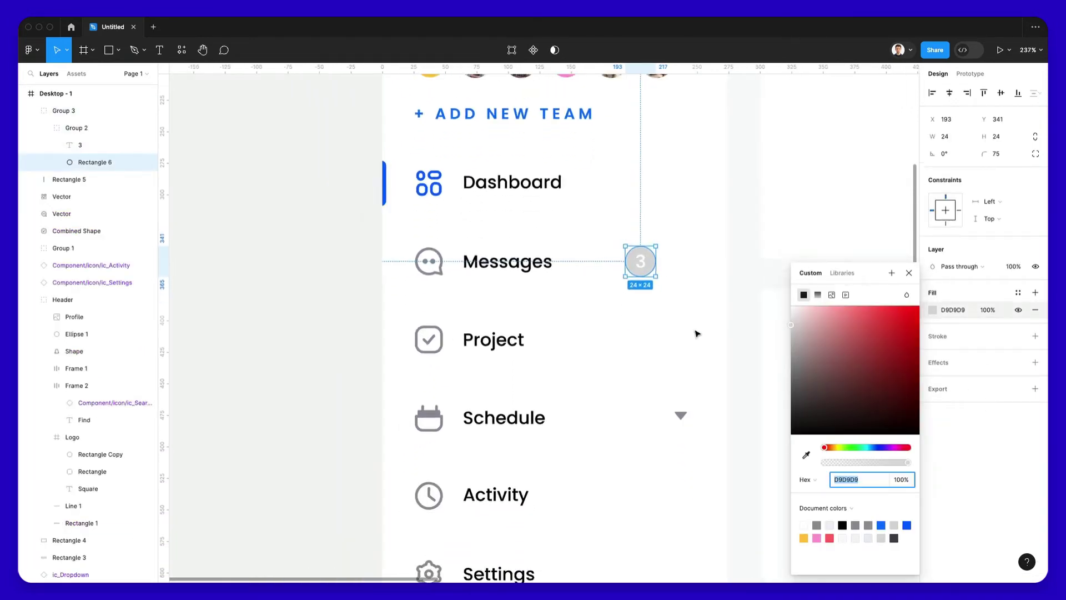
left_click(829, 537)
scroll(661, 268, "right", 5)
left_click(610, 261)
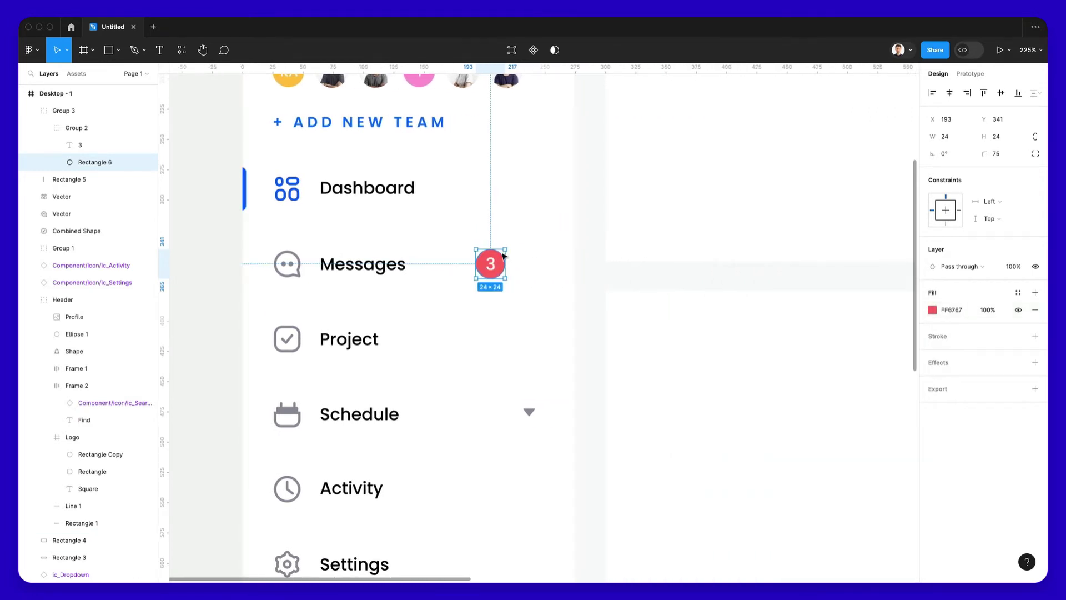
Scale the whole red badge group down proportionally to about 20 × 20.
left_click(535, 244)
left_click(505, 270)
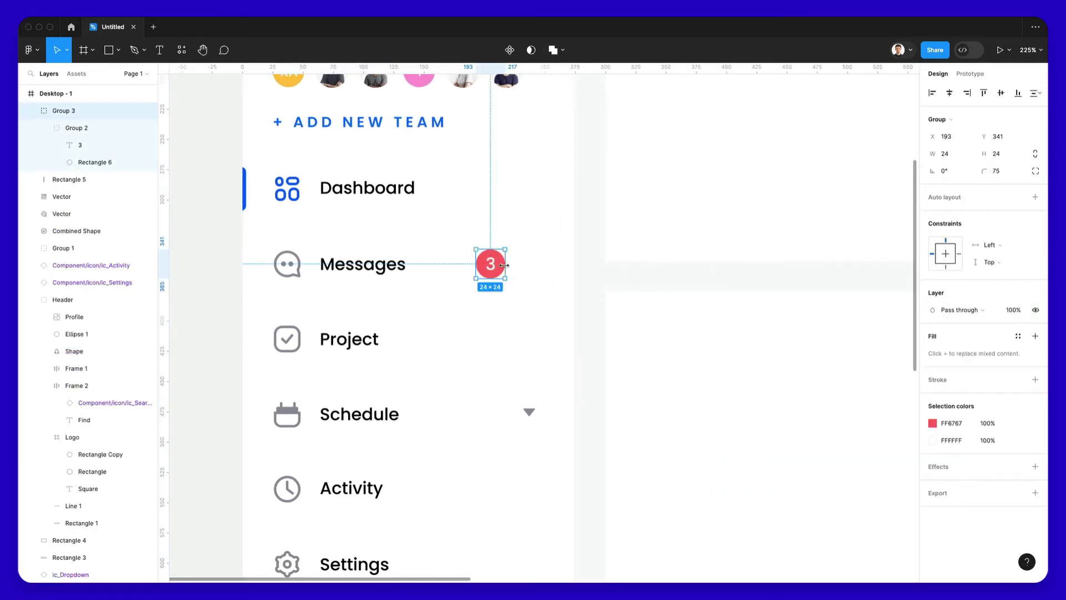
key("k")
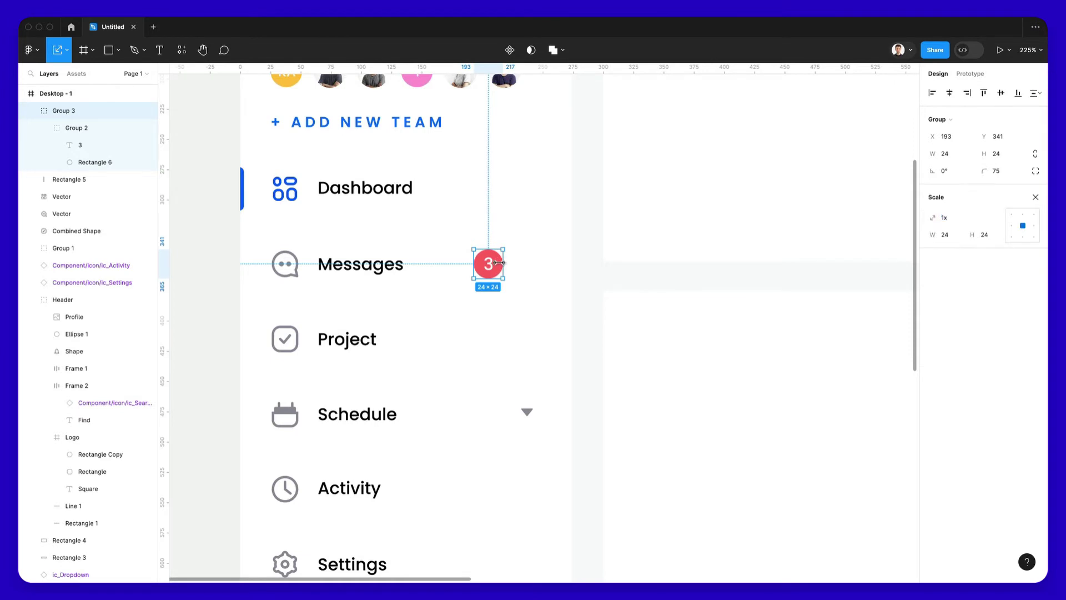
left_click(80, 145)
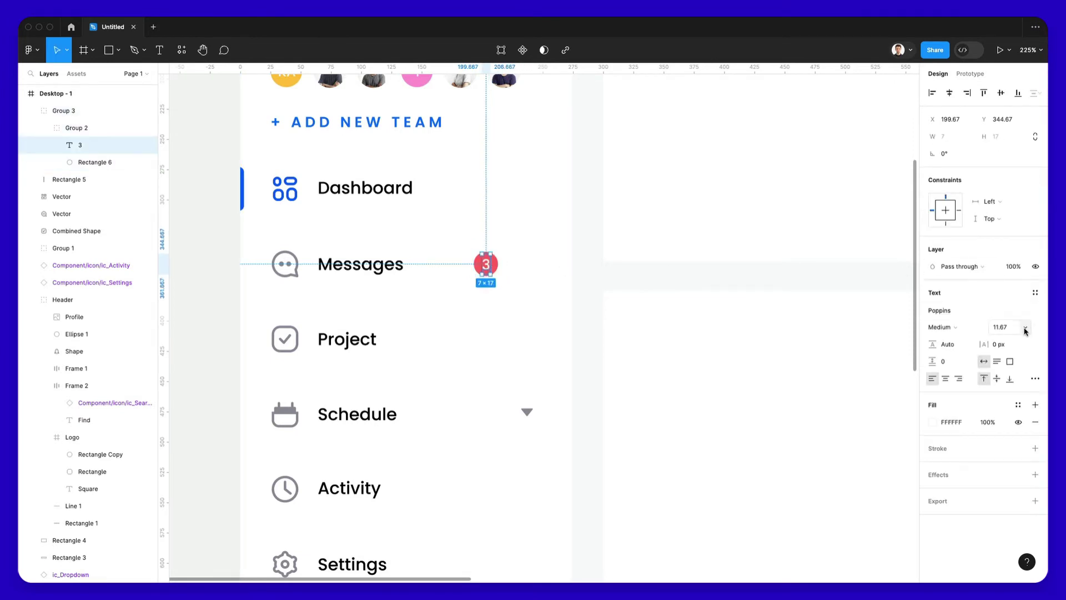
left_click(1000, 333)
left_click(625, 259)
left_click(590, 285)
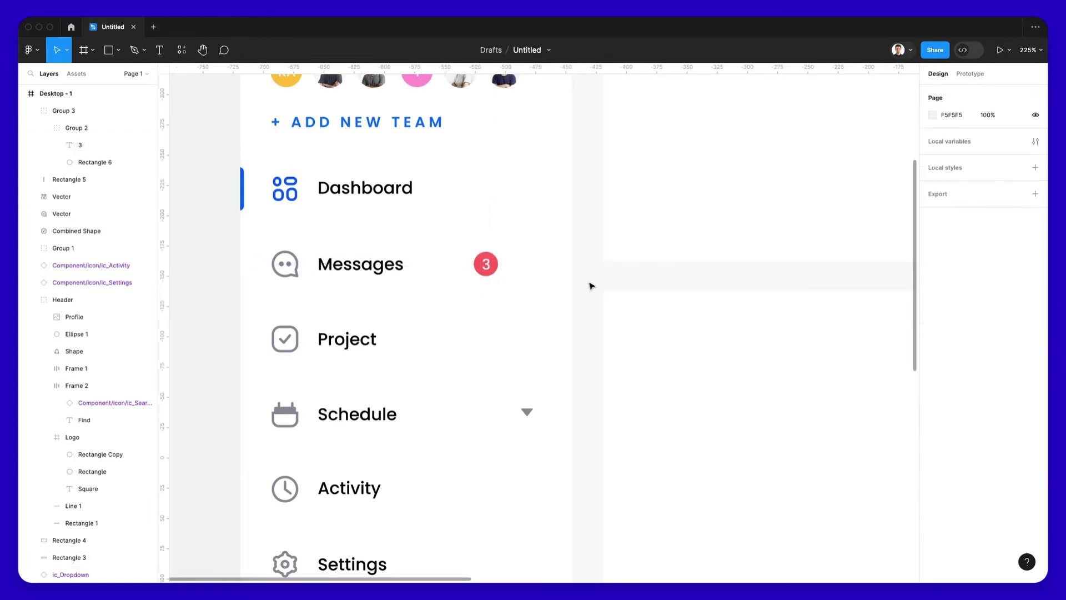
Lower the top edge of the upper content card to shorten it to a height of about 202.
scroll(590, 286, "down", 10)
scroll(590, 299, "right", 3)
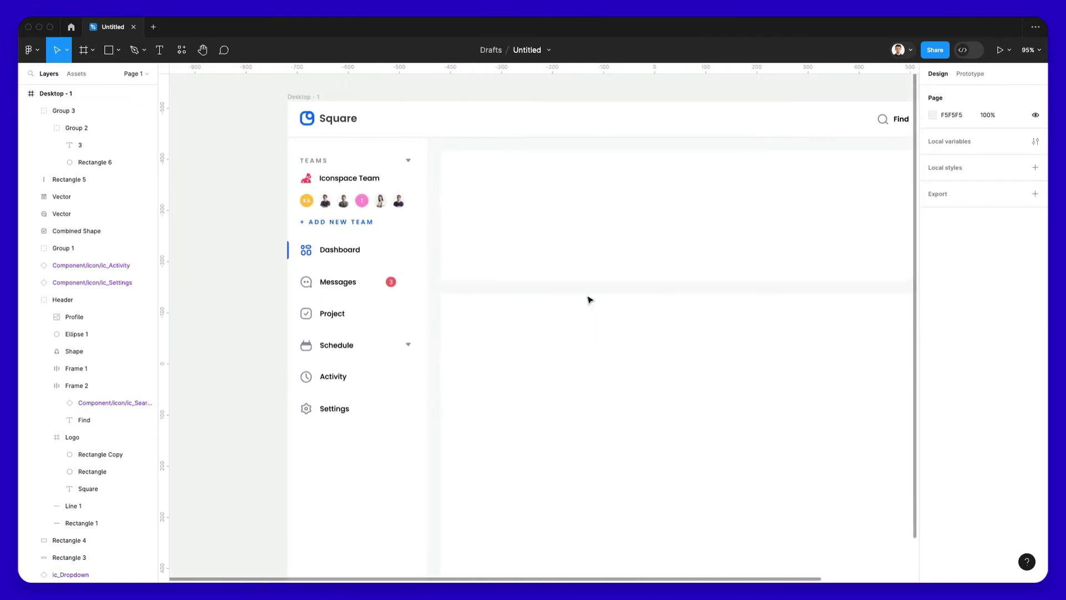
scroll(583, 302, "down", 1)
scroll(583, 302, "right", 3)
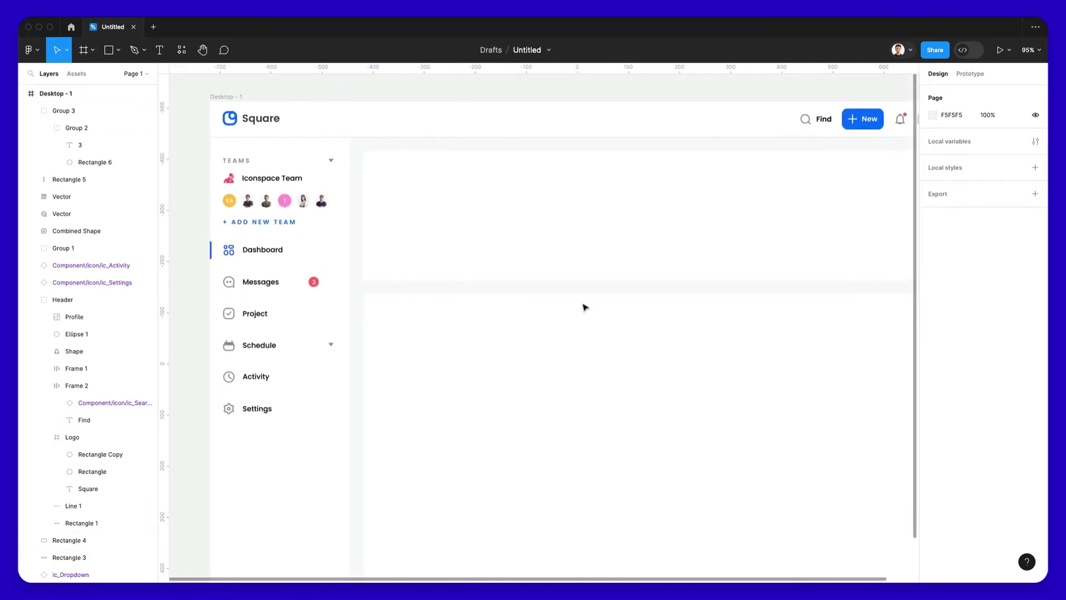
left_click(595, 164)
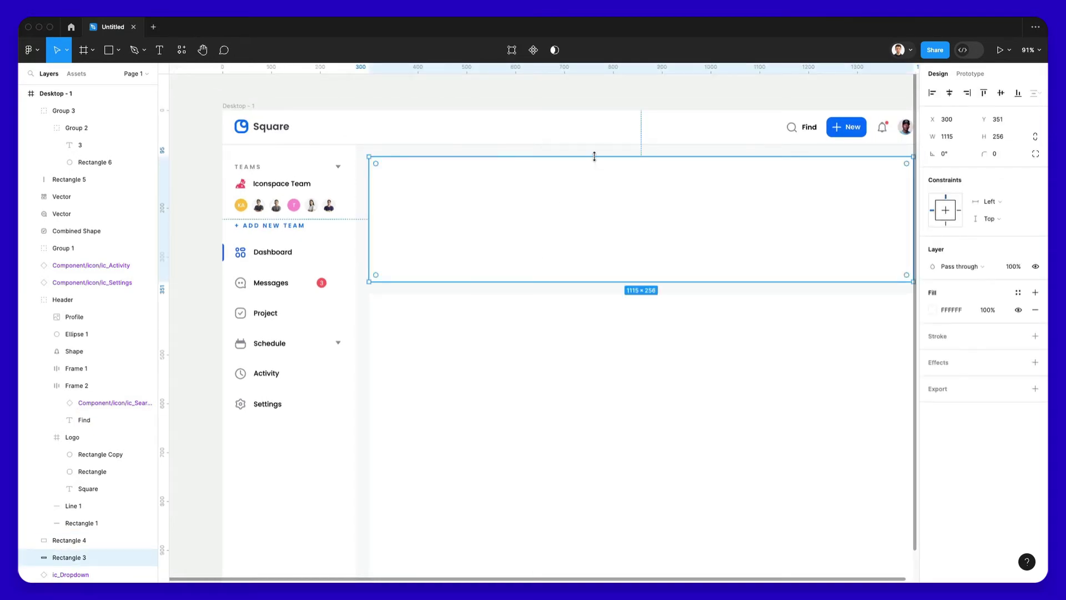
left_click_drag(594, 157, 596, 186)
left_click(511, 155)
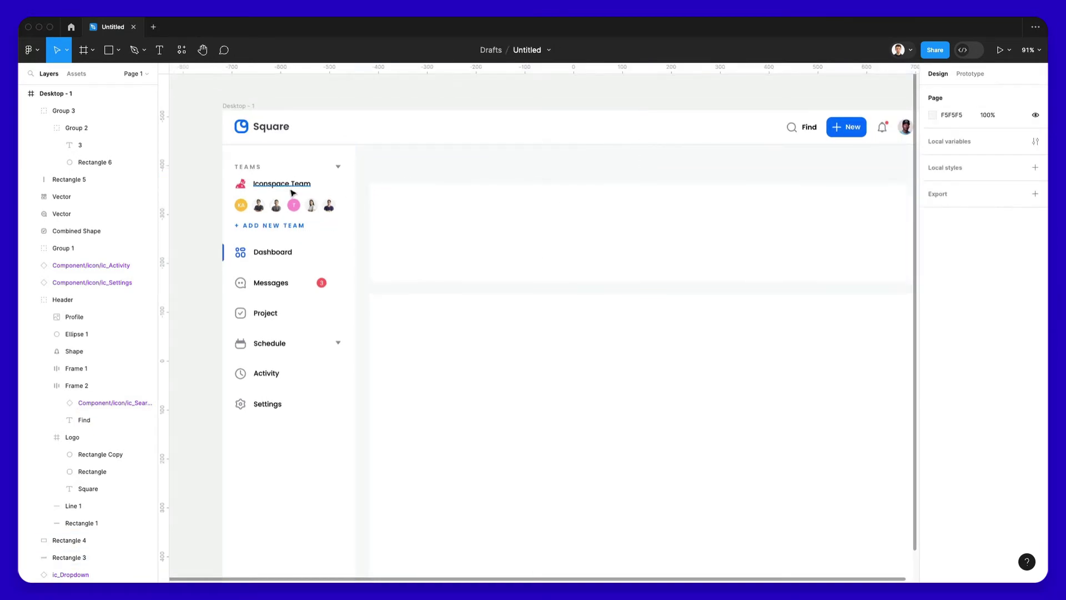
Copy the Iconspace Team text above the upper card at X 300, Y 99 and reword it as a greeting with the person's first name.
left_click(290, 186)
key("ctrl+d")
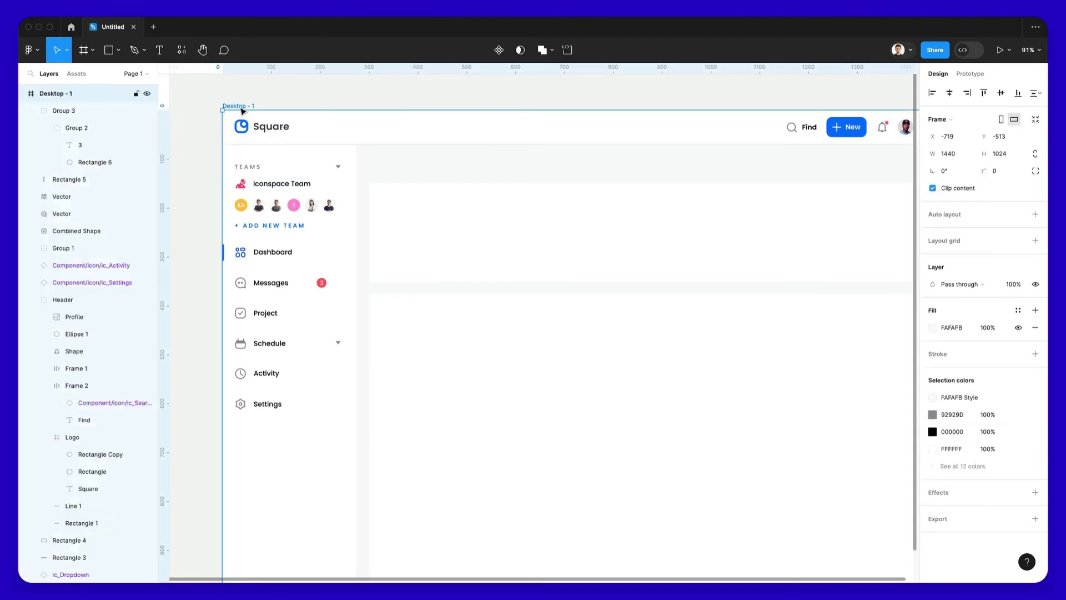
left_click_drag(298, 186, 398, 165)
double_click(398, 164)
type("Hi")
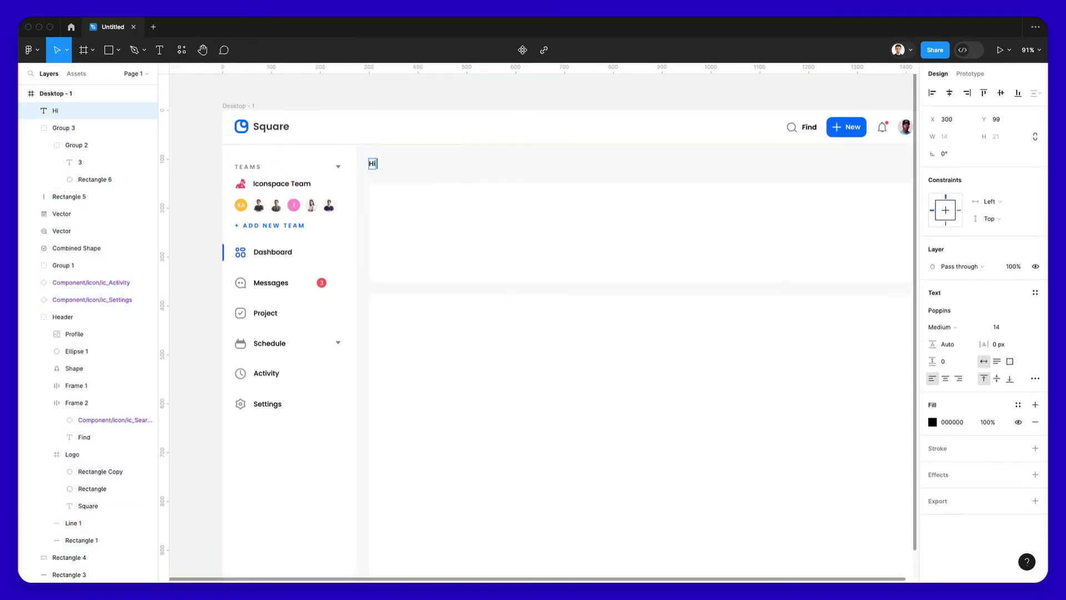
type(" James,")
key("Escape")
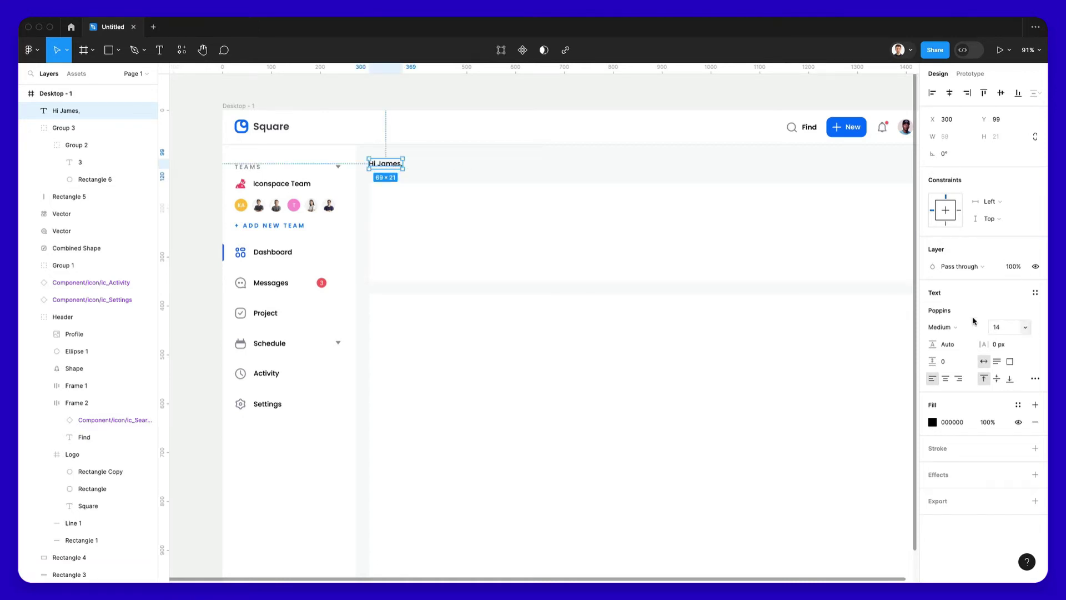
Copy the greeting to its right at X 384, reword the copy "here's your currently projects" and style it Roboto Regular in grey 92929D.
left_click_drag(393, 170, 433, 170)
scroll(433, 170, "up", 5)
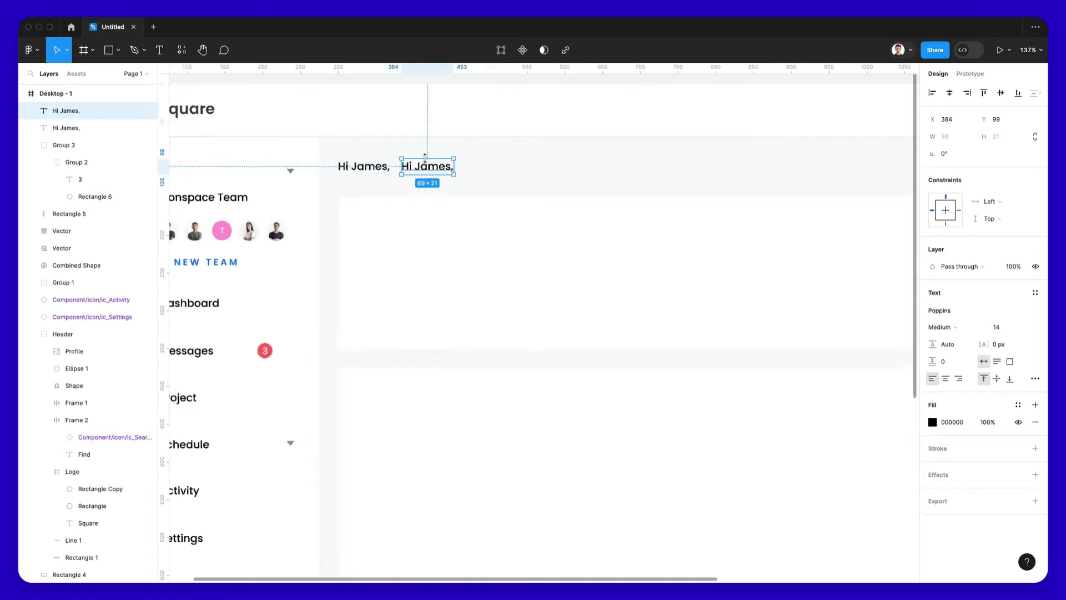
double_click(431, 172)
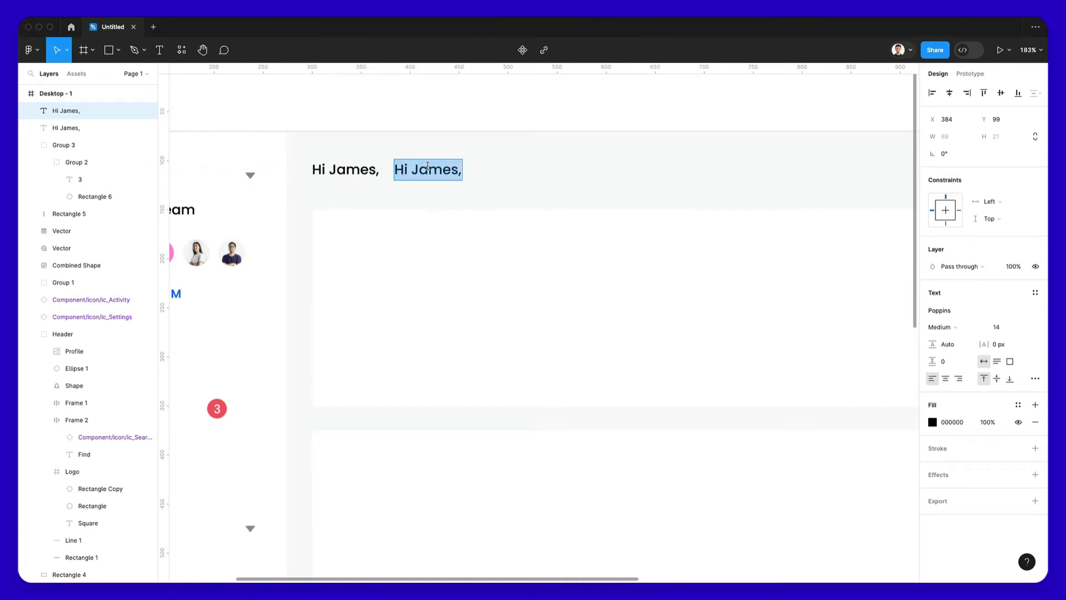
type("here's your currently projects")
key("Escape")
scroll(544, 155, "down", 2)
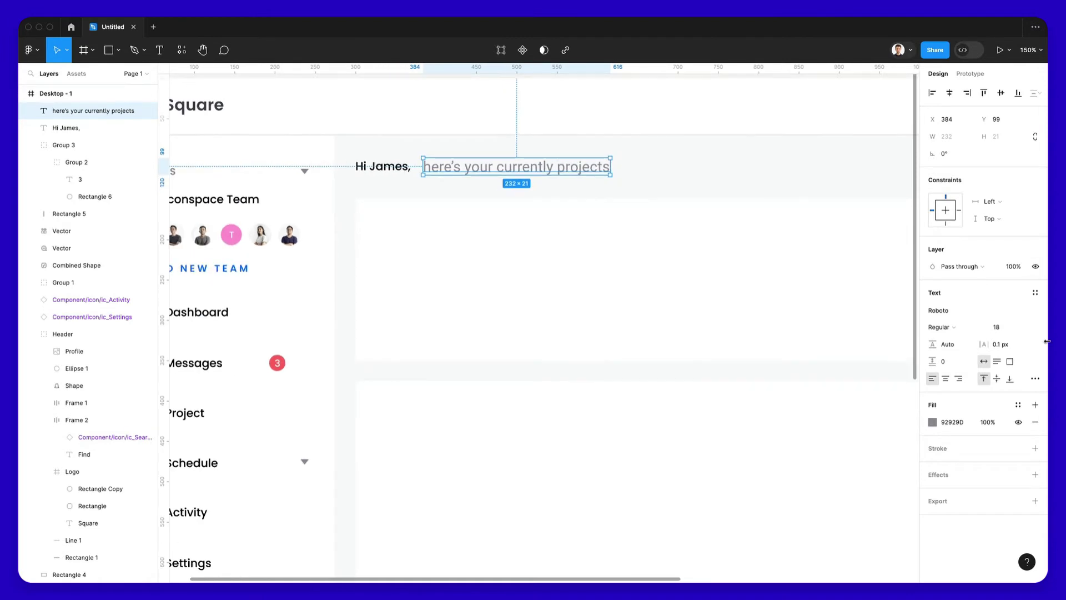
Set the "here's your currently projects" text to font size 14 and move it to X 424, Y 101.
left_click(997, 328)
type("14")
key("Return")
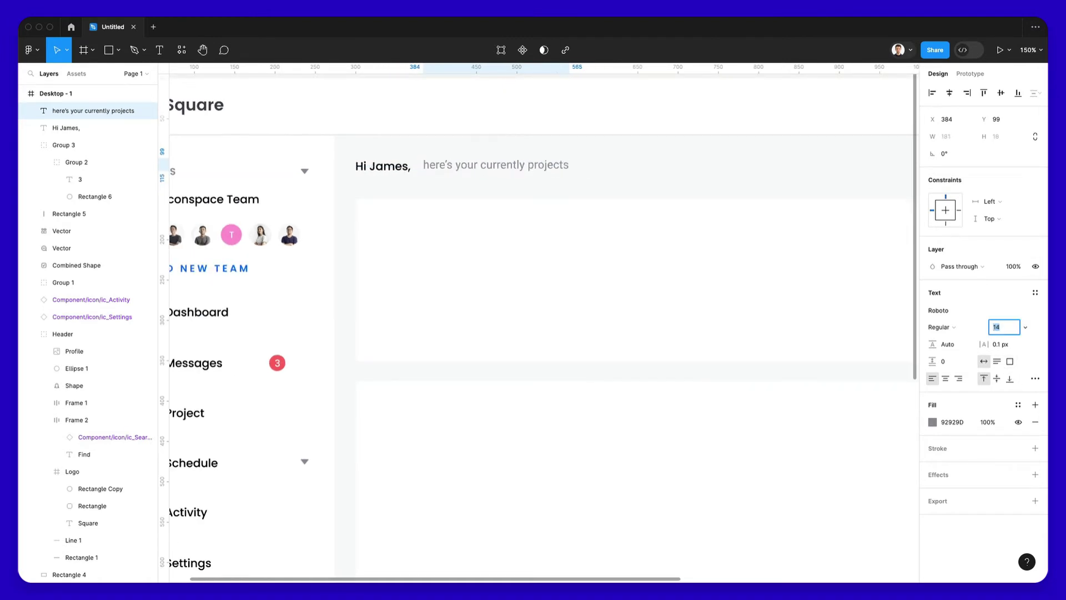
left_click_drag(494, 168, 531, 170)
scroll(506, 169, "down", 2)
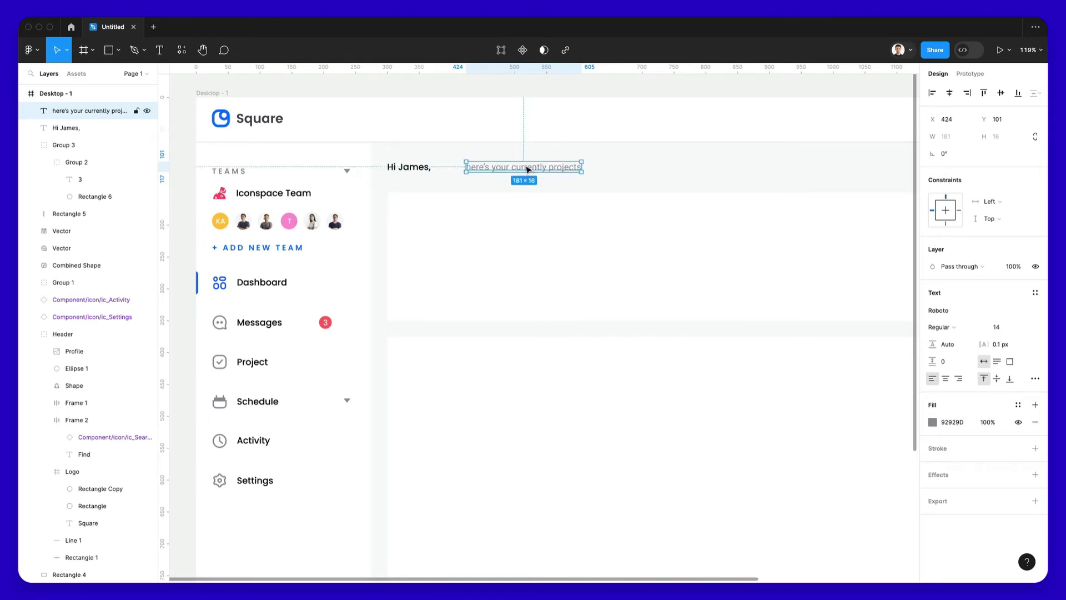
Enlarge the greeting text to font size 21 and make it SemiBold.
left_click(417, 168)
left_click(999, 327)
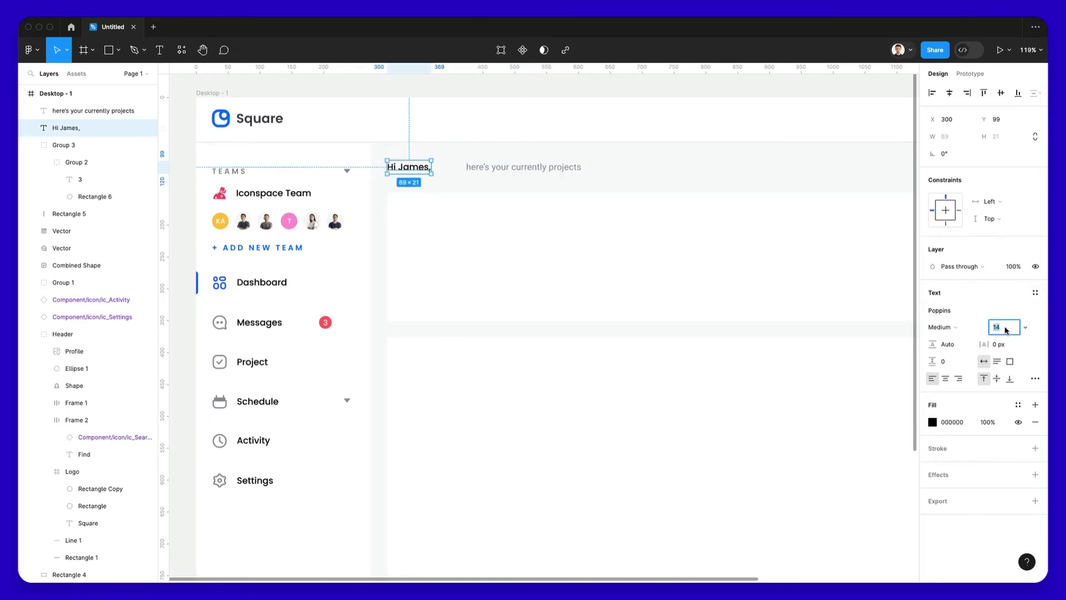
type("24")
key("Return")
key("Escape")
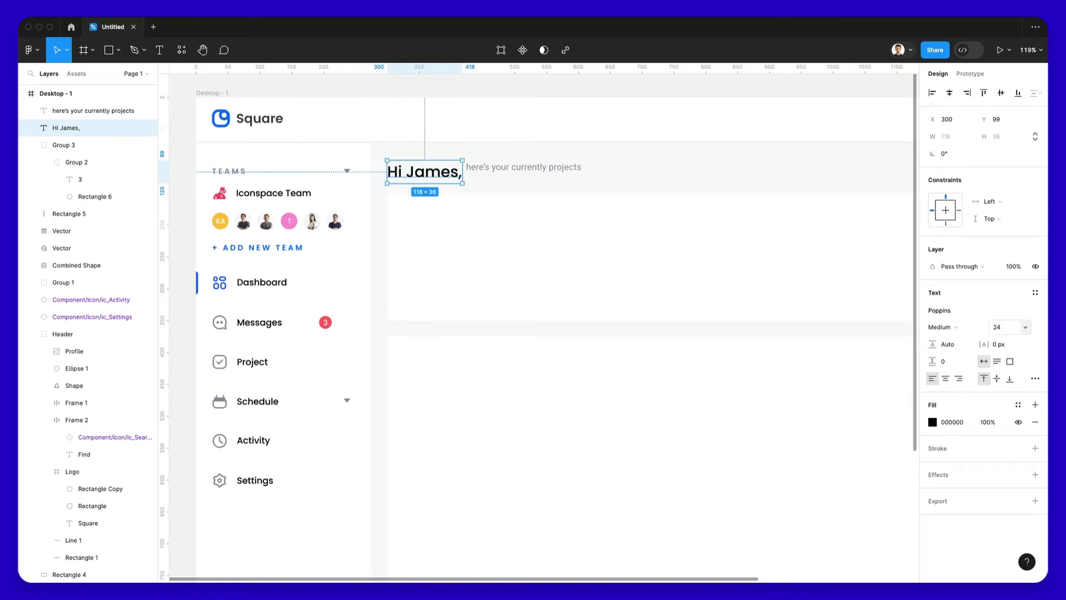
left_click(960, 327)
left_click(953, 339)
left_click(997, 327)
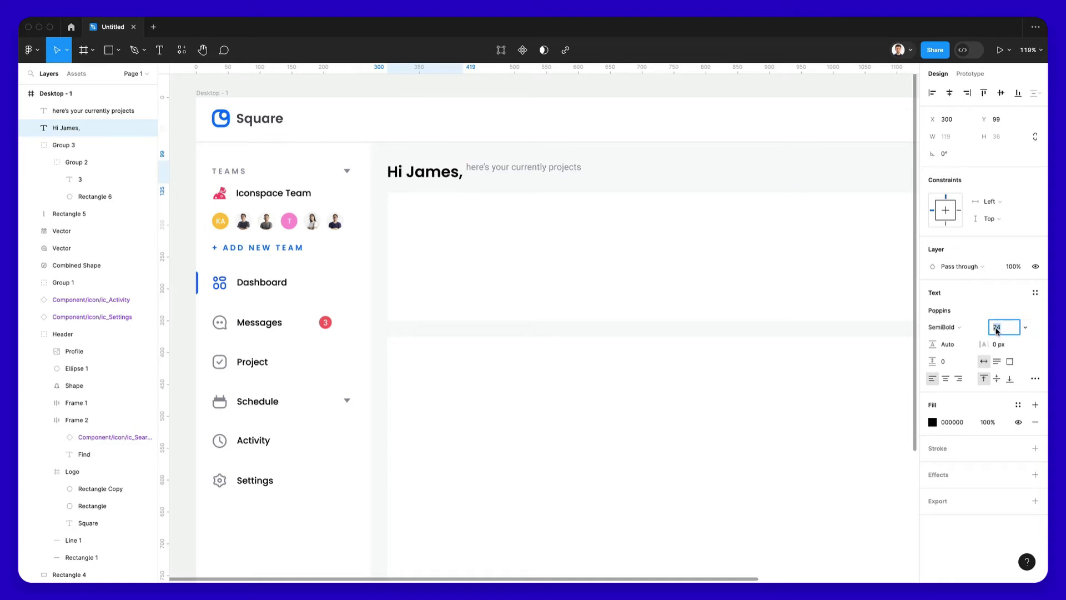
key("Down")
key("Down")
key("Down")
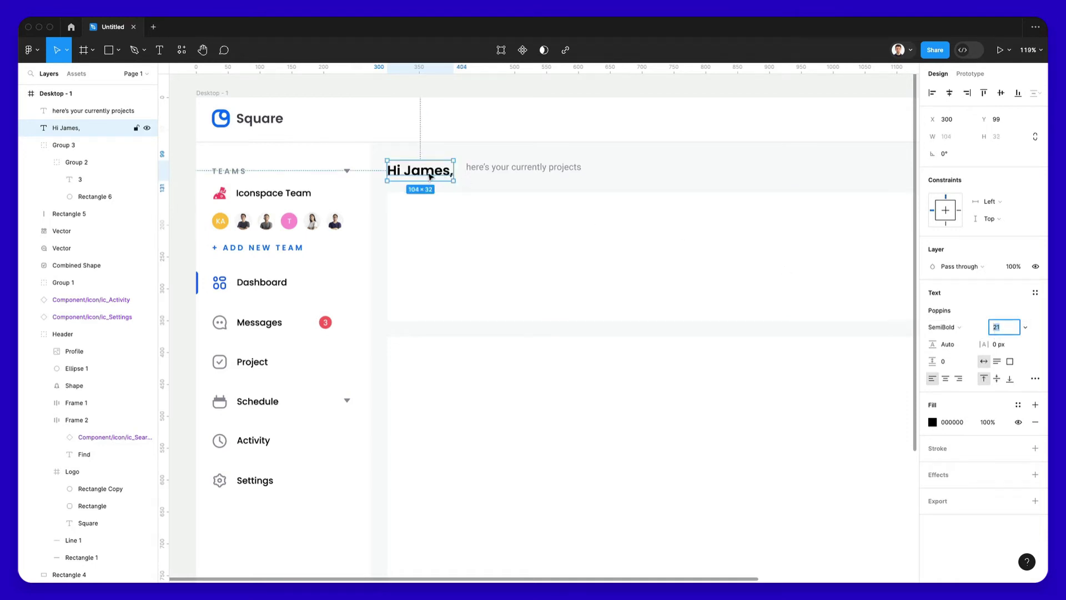
Place the grey subtitle 8 px after the greeting and adjust both texts vertically between the header and the upper card.
left_click_drag(428, 176, 431, 172)
left_click(518, 171)
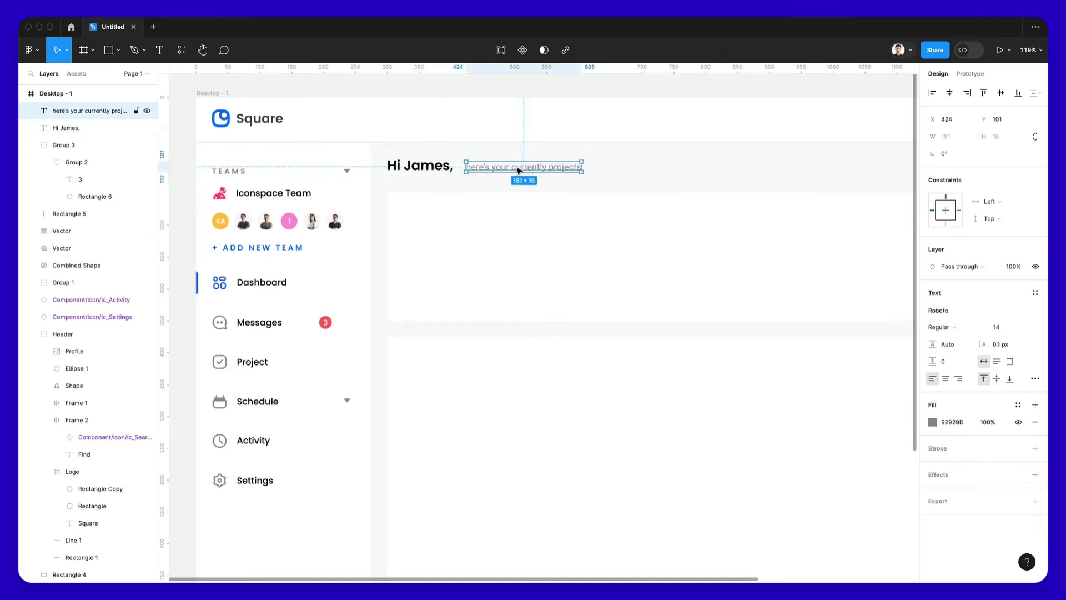
left_click_drag(517, 170, 511, 171)
left_click(430, 166, "shift")
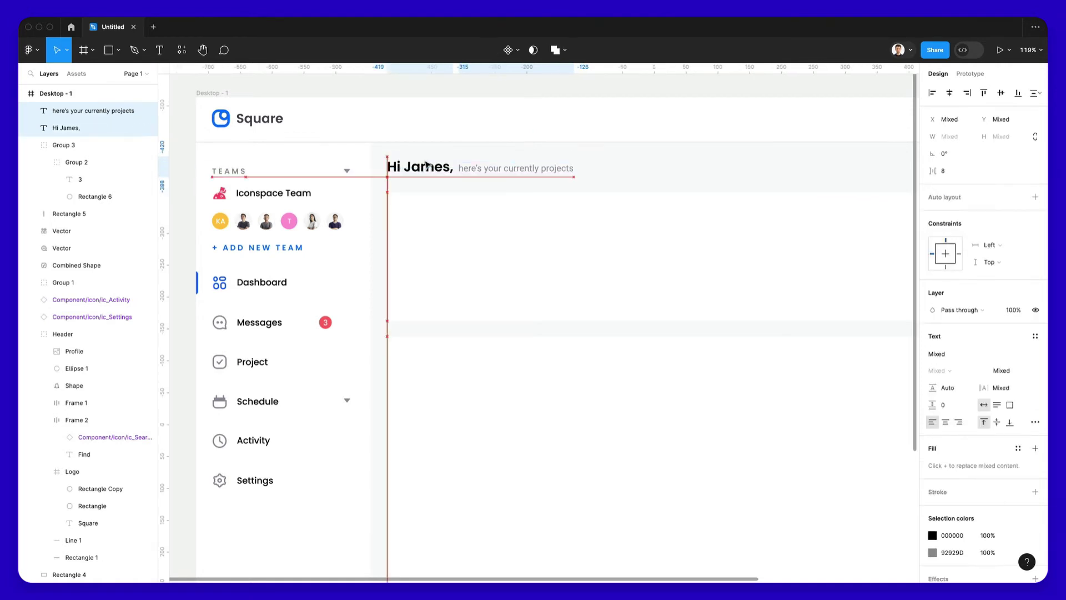
left_click_drag(426, 162, 425, 163)
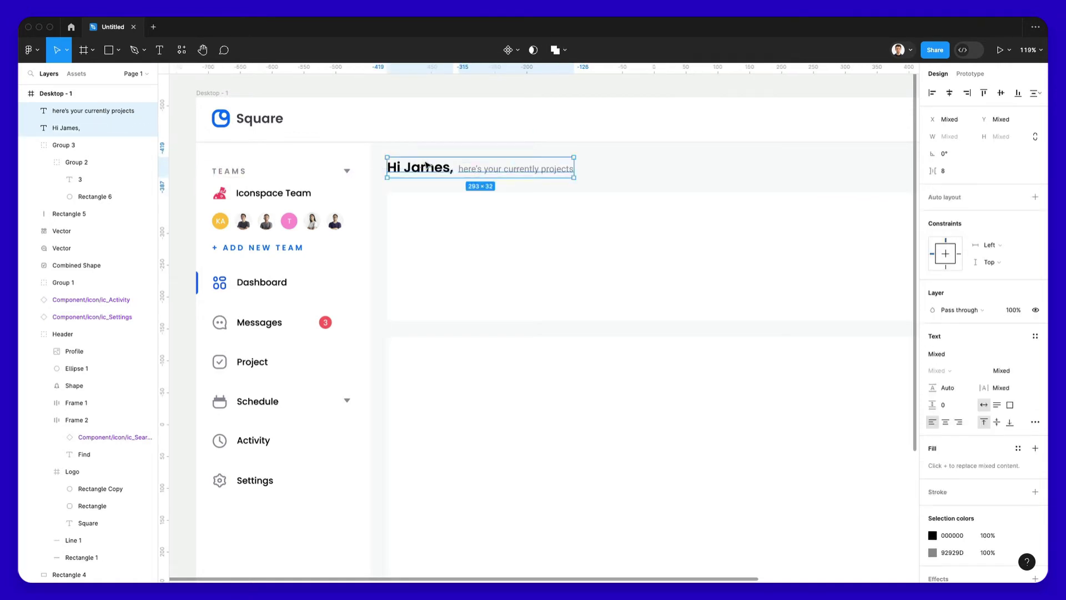
left_click(635, 169)
scroll(633, 173, "down", 3)
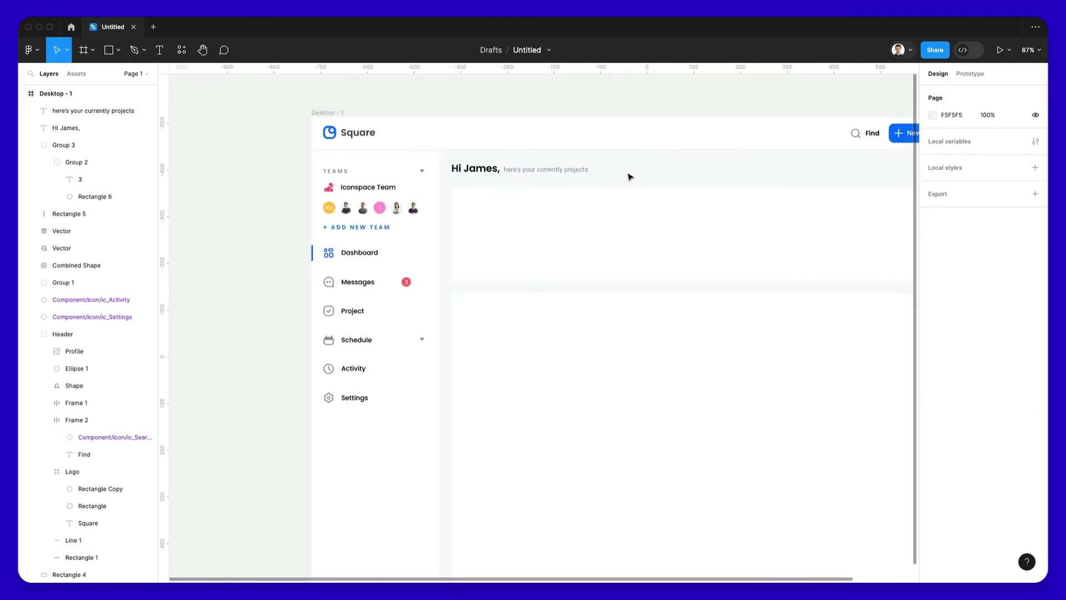
left_click_drag(445, 192, 531, 351)
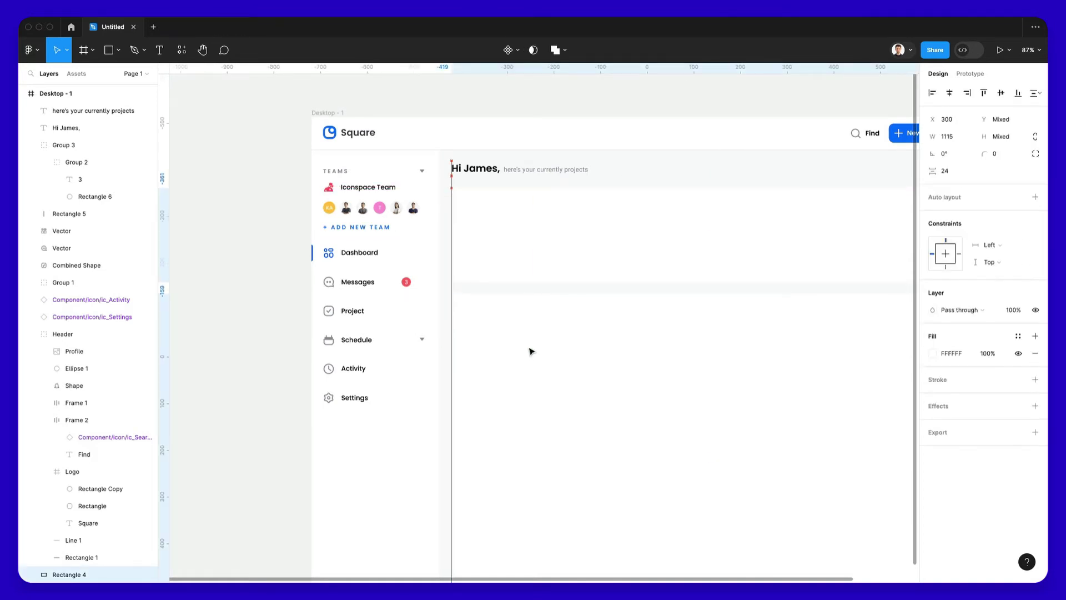
left_click(624, 168)
scroll(624, 168, "right", 1)
scroll(624, 168, "right", 4)
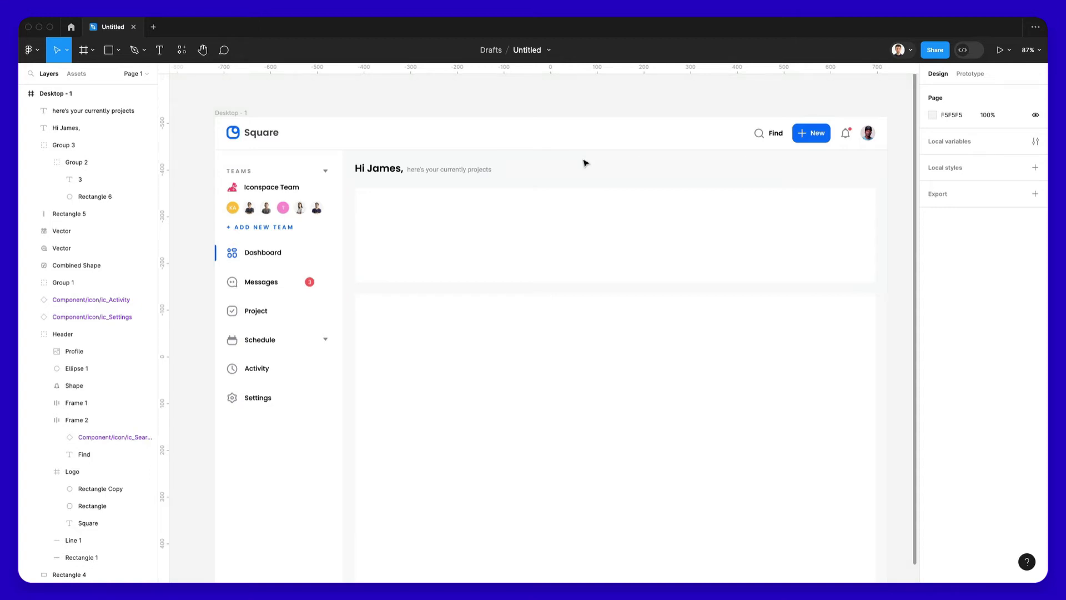
scroll(585, 162, "down", 5)
scroll(583, 161, "up", 3)
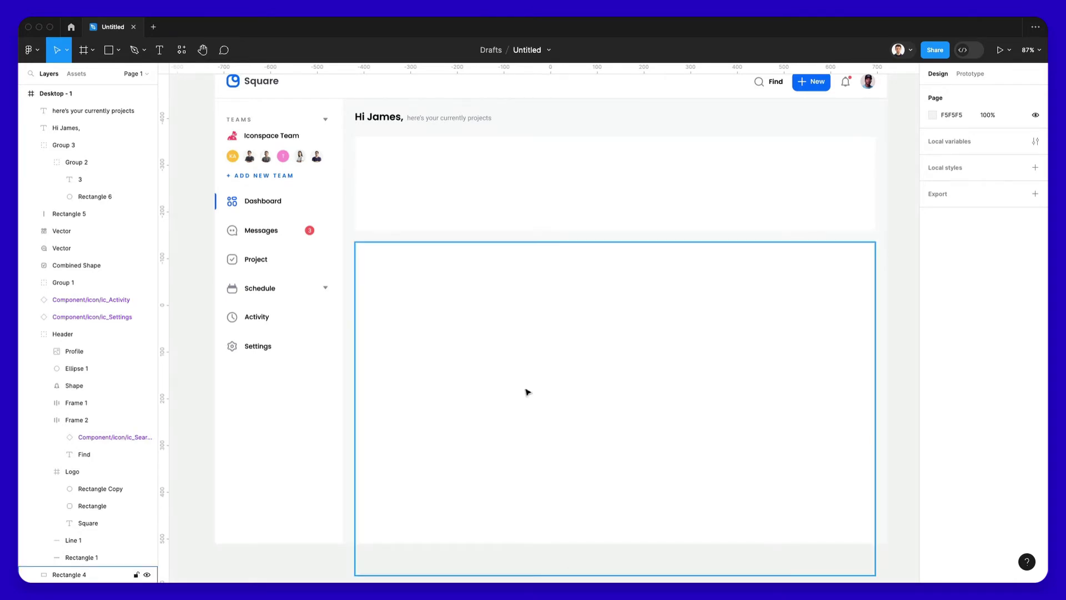
Add a 1 px inside stroke to the upper content card and hide its white fill.
left_click(494, 218)
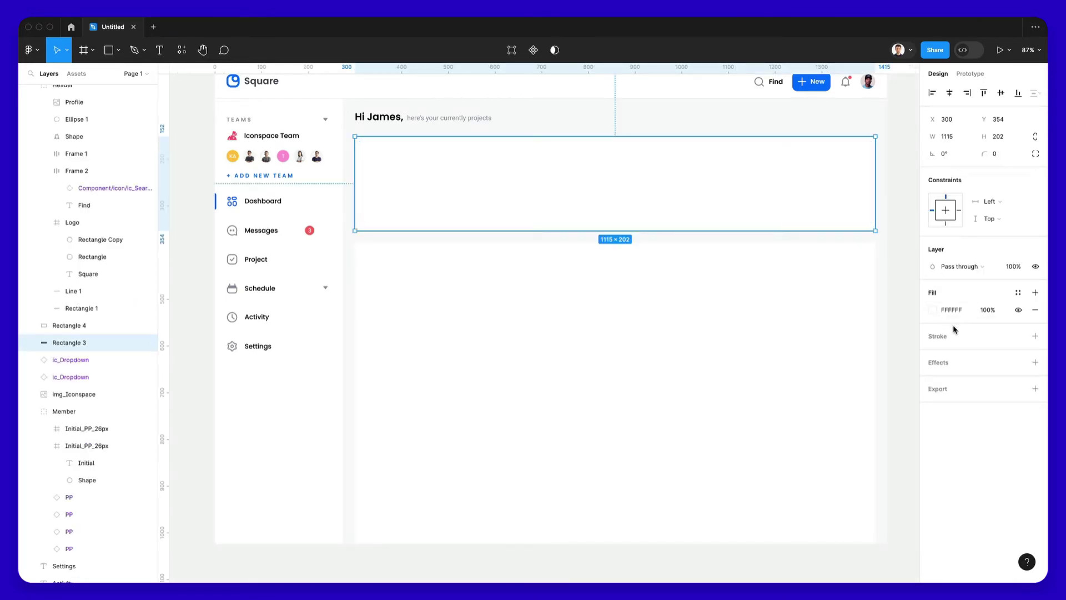
left_click(947, 338)
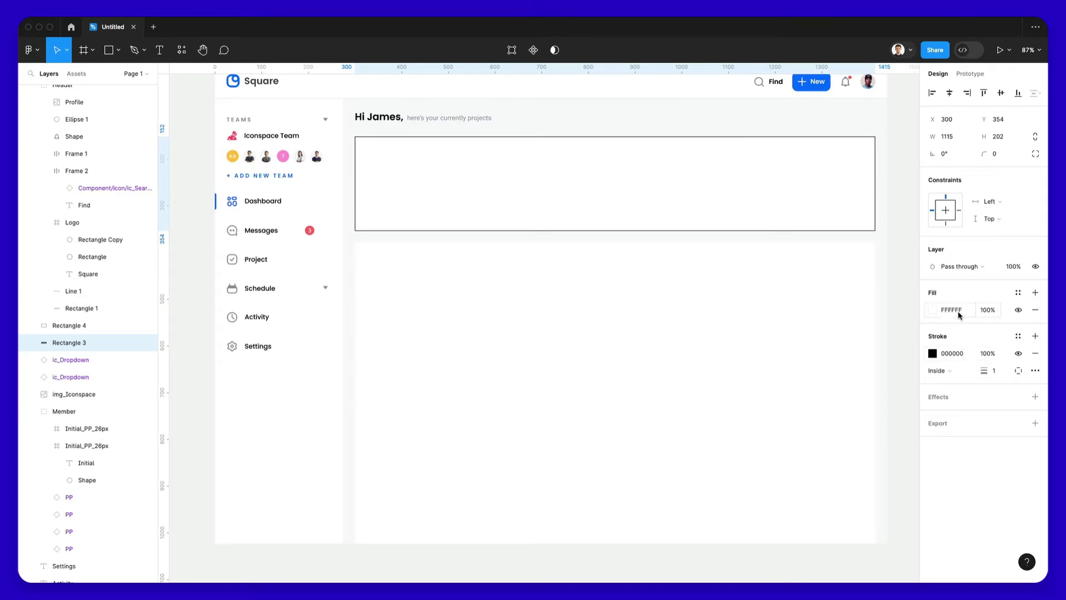
left_click(1018, 310)
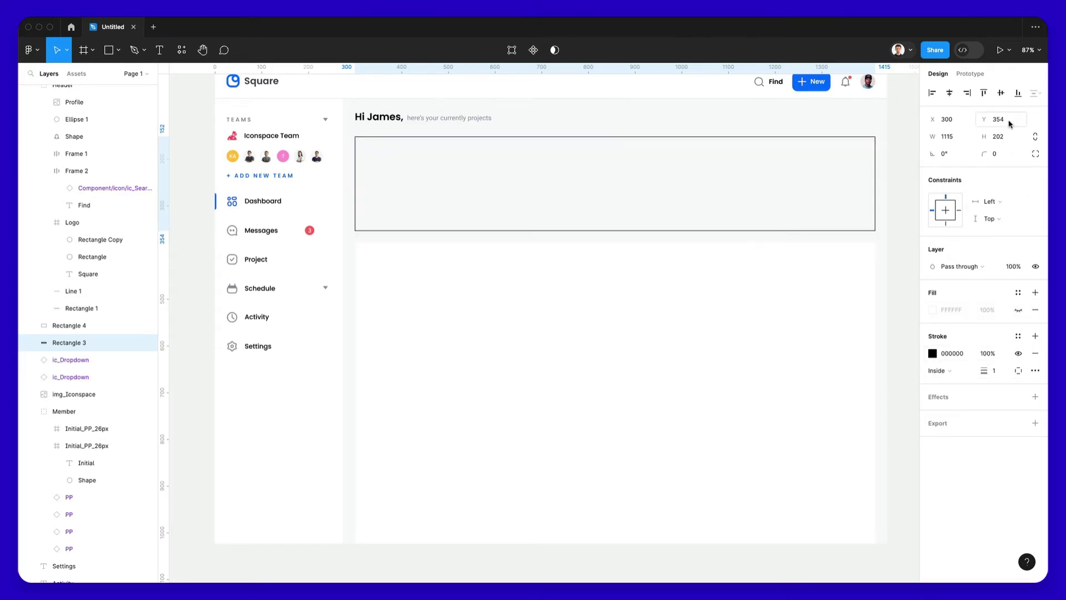
Round the upper content card's corners to 20 and set its stroke colour to D8D8D8.
left_click(1002, 154)
type("20")
key("Return")
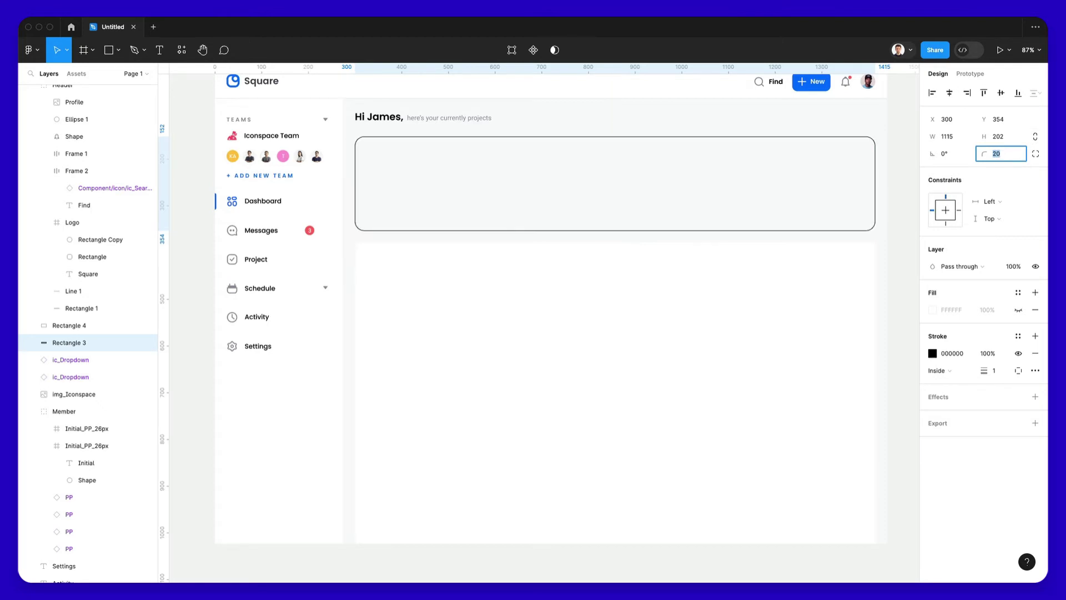
left_click(932, 353)
type("FEFEFE")
key("Return")
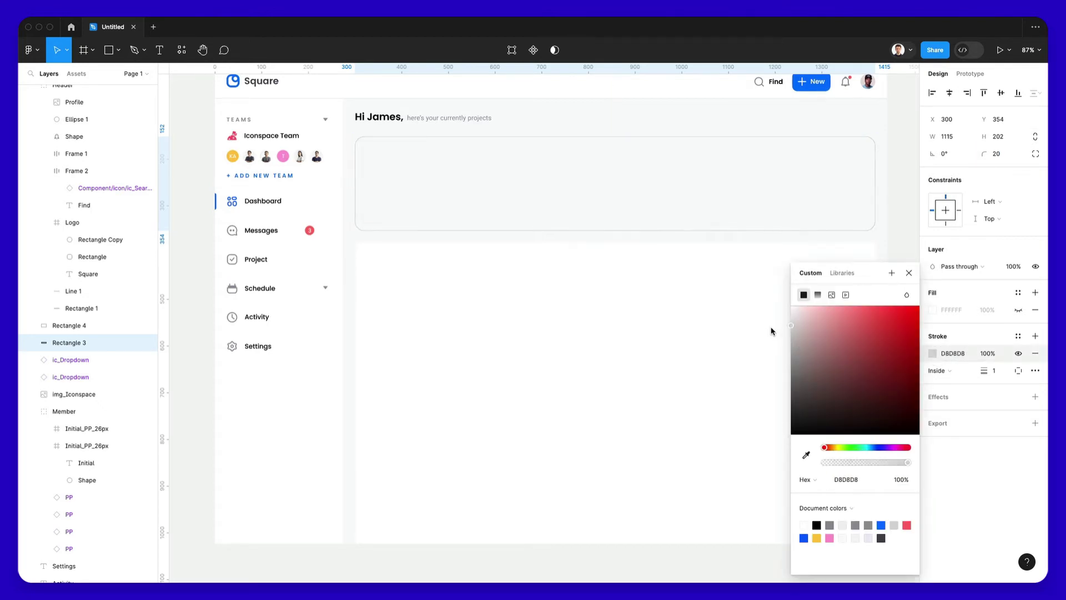
Lighten the upper content card's stroke colour to E8E8E8.
left_click_drag(762, 312, 759, 323)
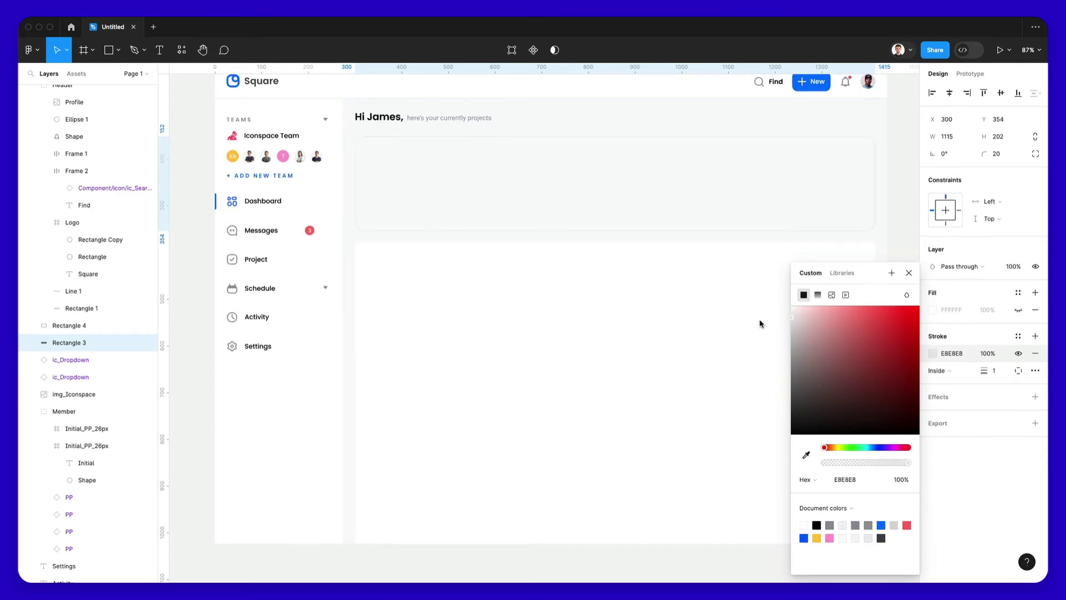
left_click(902, 147)
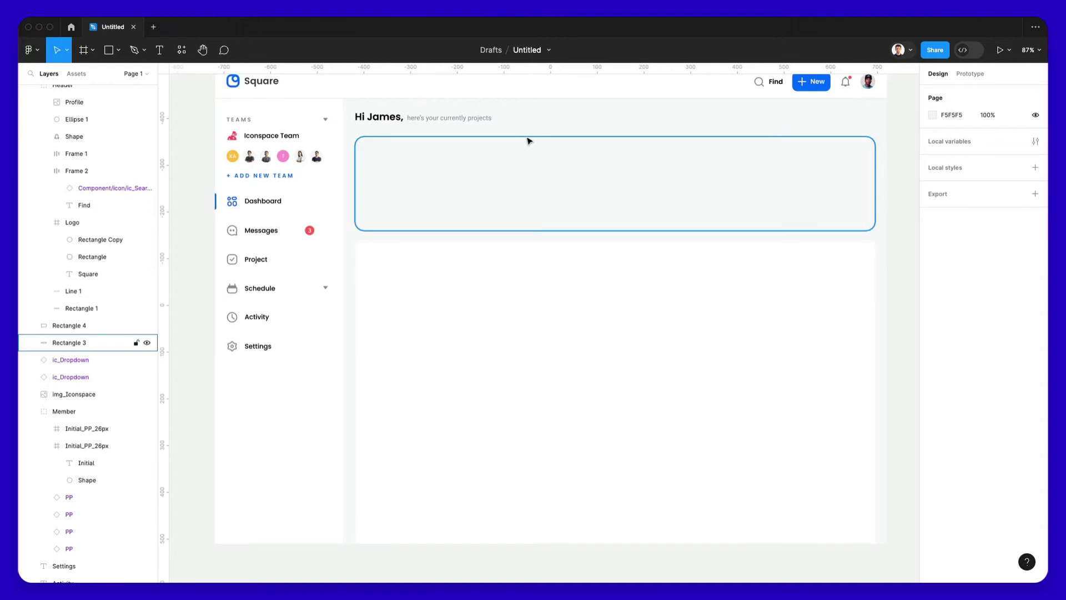
Duplicate the large white lower card, shrink the copy to 361 × 149, and place it inside the outlined upper card's left end.
left_click(517, 302)
left_click_drag(517, 303, 529, 210)
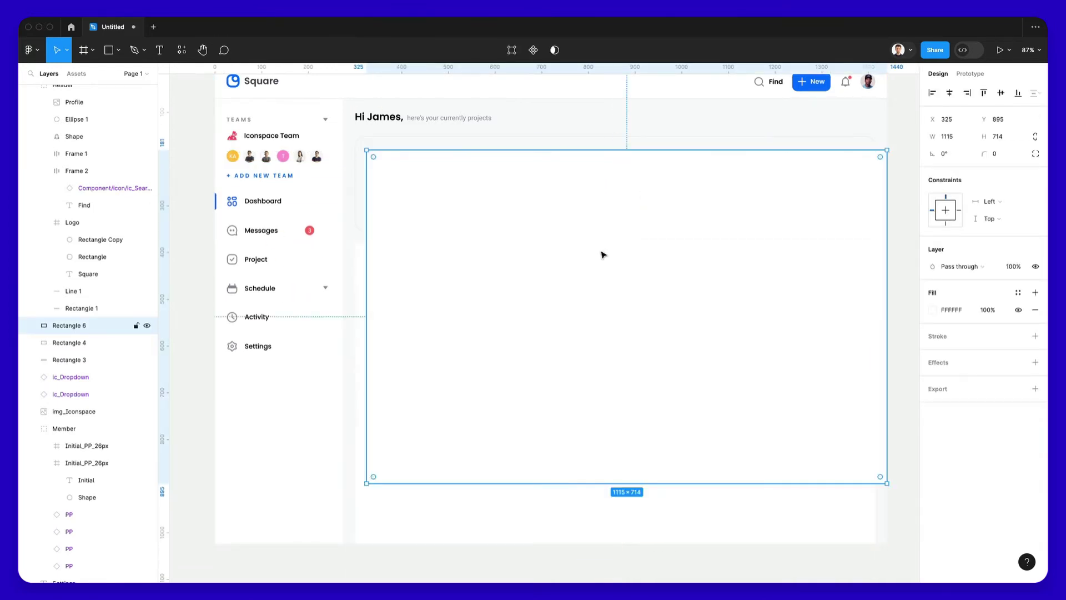
left_click_drag(880, 476, 535, 220)
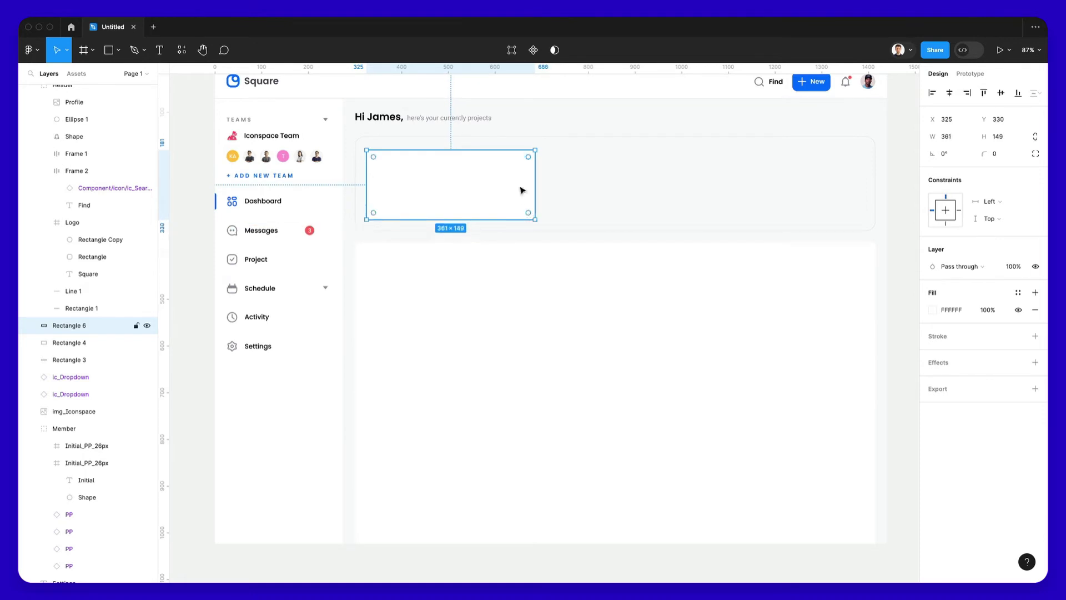
left_click_drag(449, 206, 447, 205)
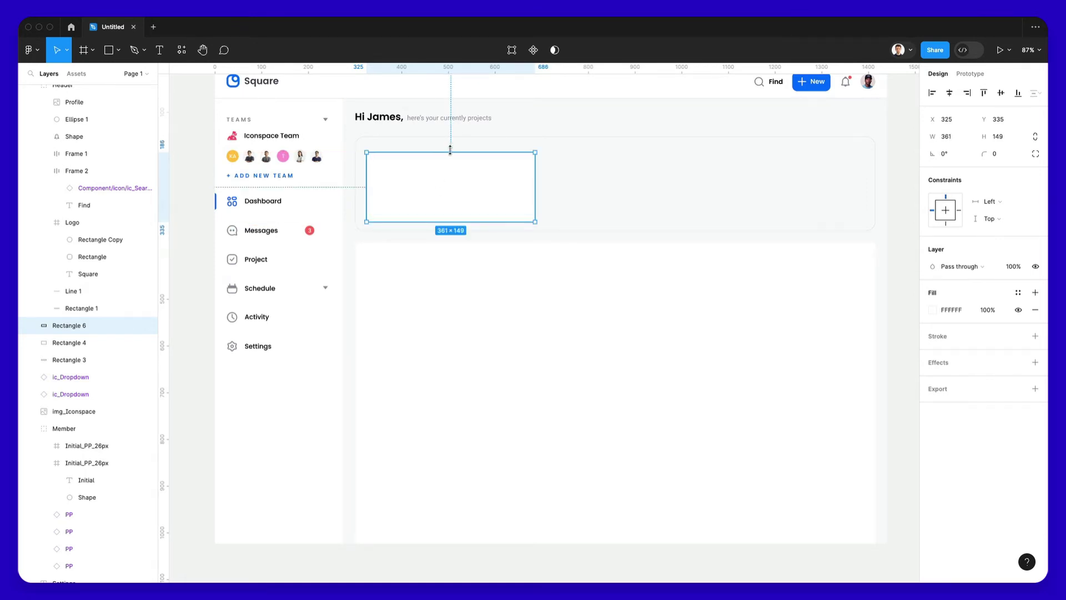
Duplicate the sidebar's TEAMS label and place the copy just above the small white card, aligned with its left edge.
scroll(431, 119, "up", 1)
left_click(238, 123)
left_click_drag(238, 128, 377, 153)
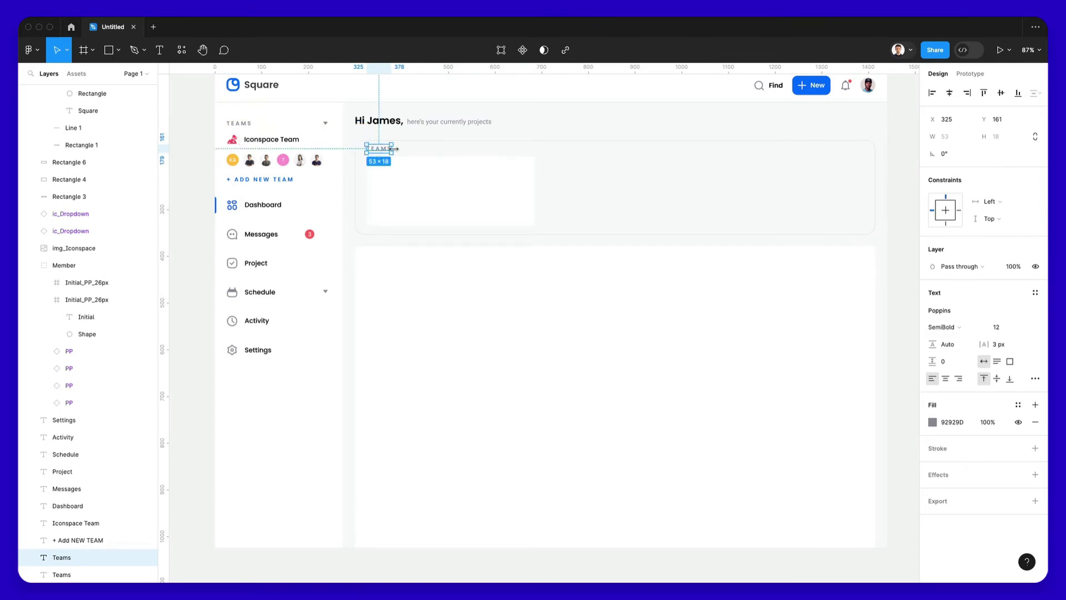
Delete the duplicated Teams label above the empty white card.
scroll(393, 149, "up", 3)
key("Delete")
scroll(387, 150, "up", 3)
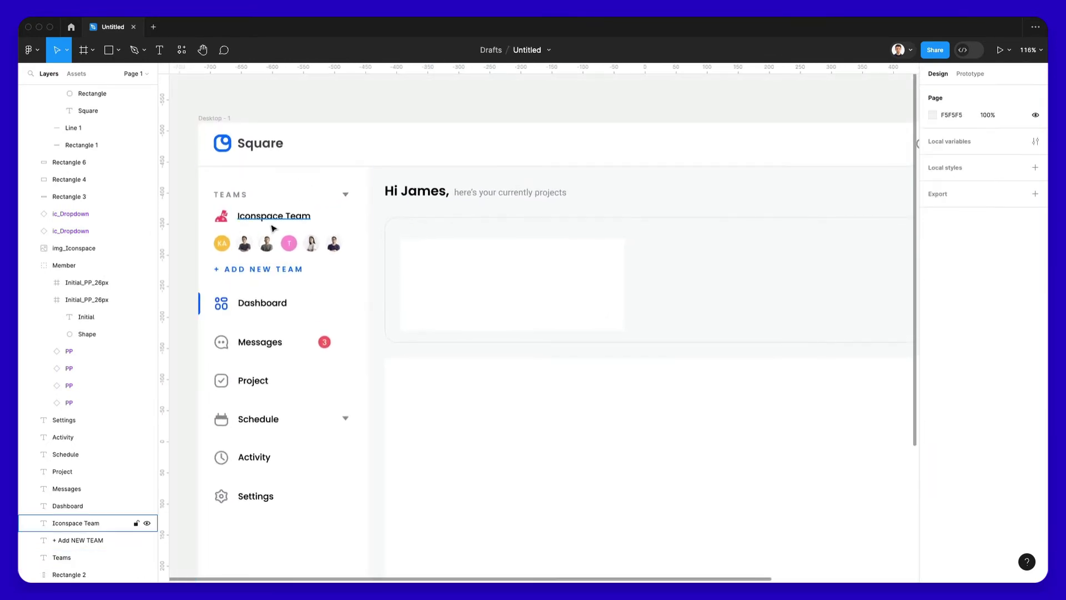
Duplicate the sidebar's Iconspace Team text to just above the white card at X 325 and change it to "Team".
left_click(267, 216)
left_click_drag(268, 216, 425, 235)
double_click(425, 235)
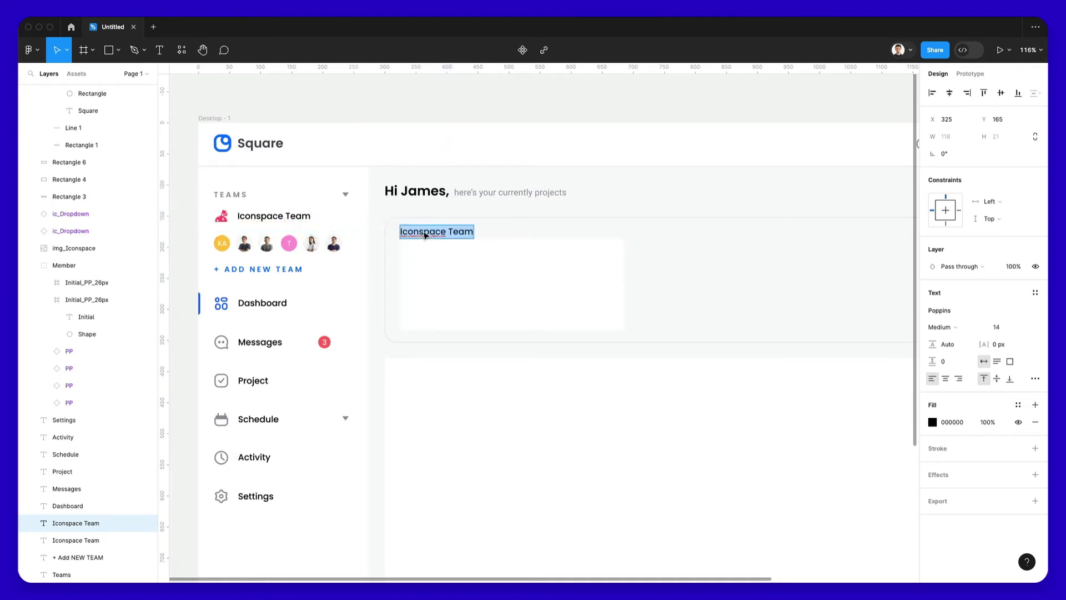
type("Team")
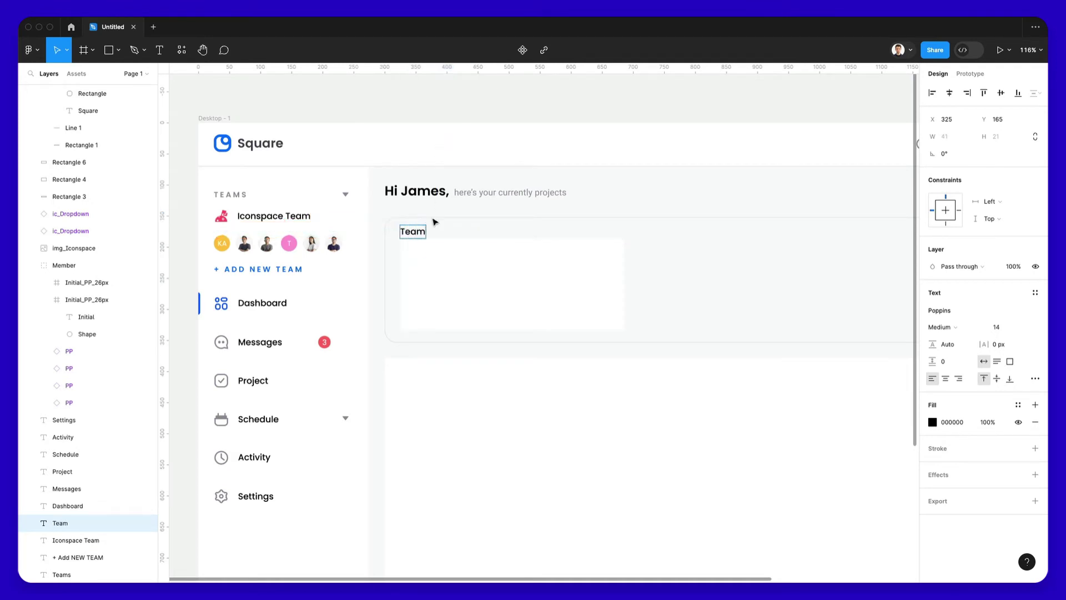
Move the white card down from the Team label to Y 348 and extend the outlined container's bottom edge to fit it.
left_click(466, 257)
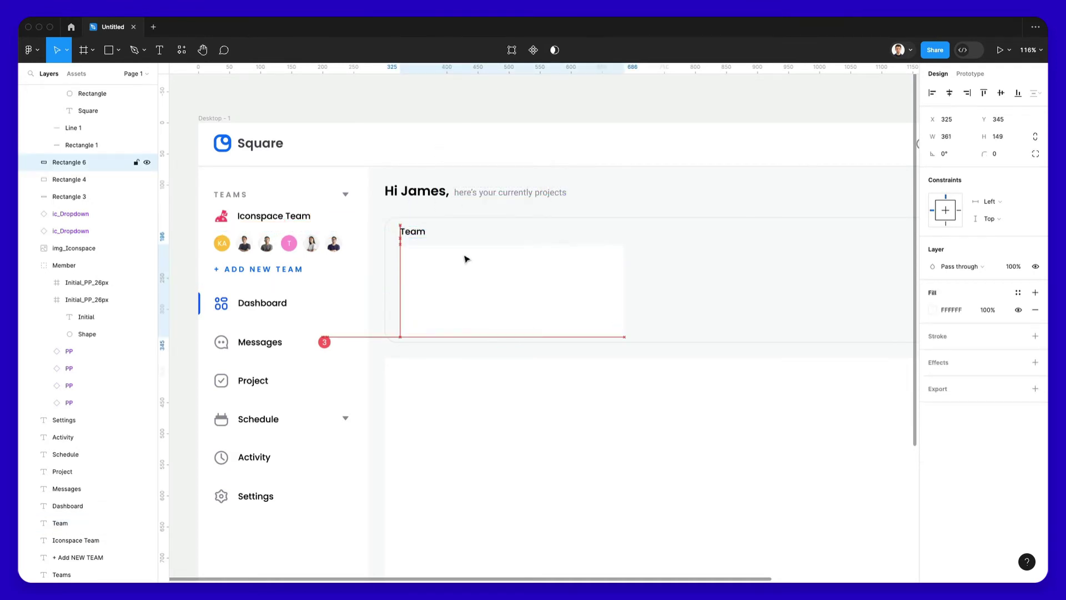
left_click(694, 340)
left_click_drag(693, 339, 687, 352)
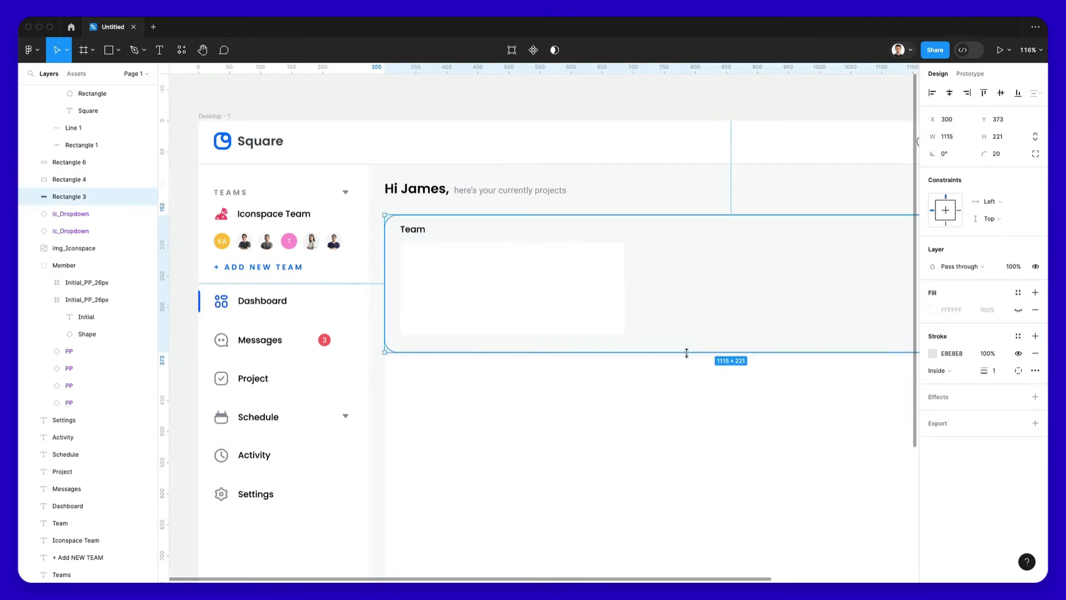
left_click(469, 250)
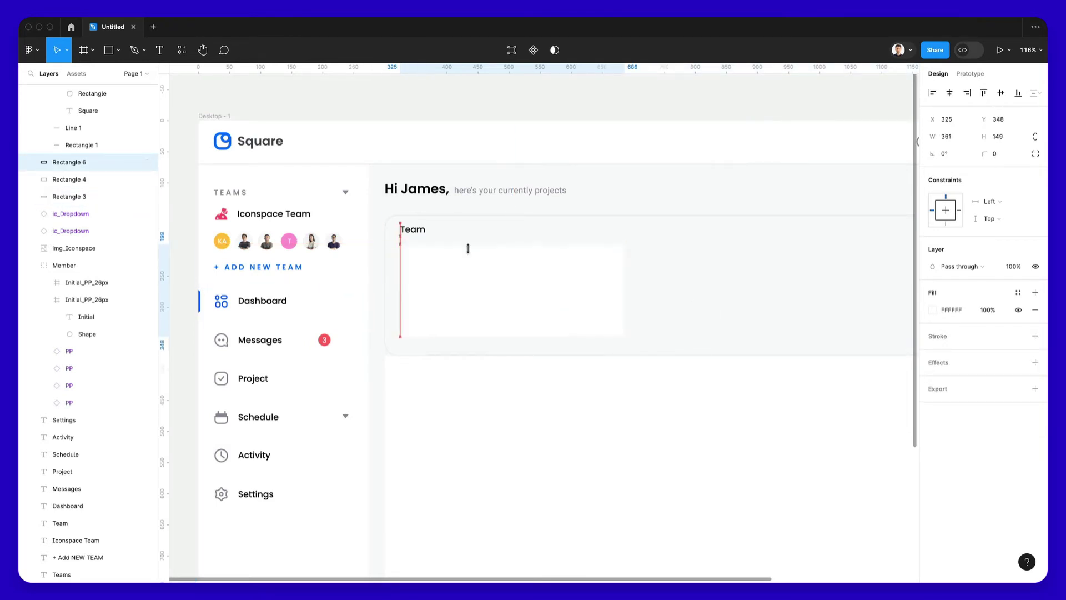
left_click(413, 231)
key("Escape")
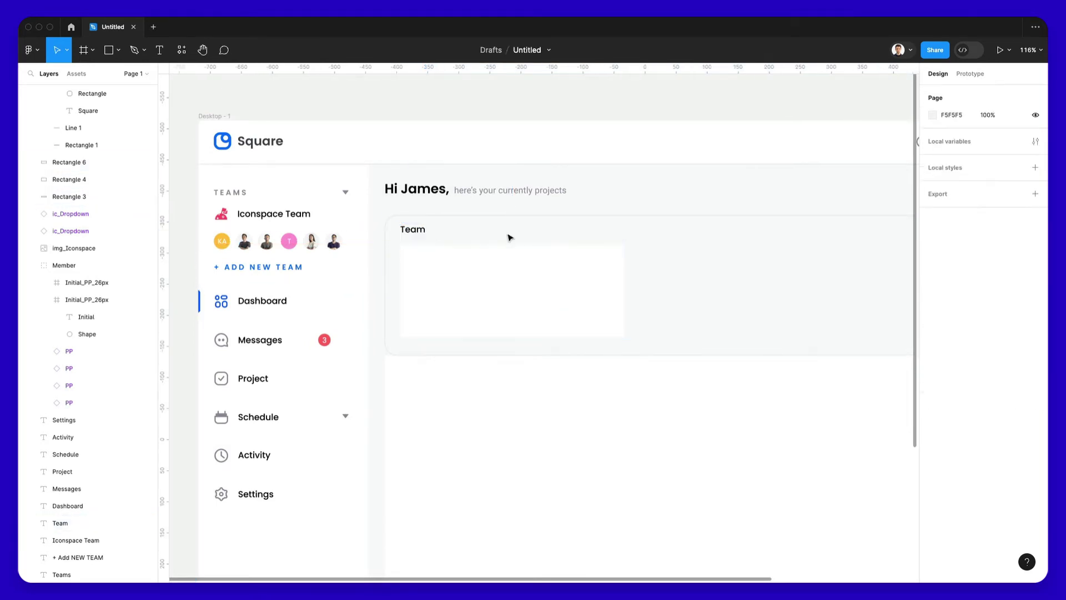
Place the Sebo Team group with the Sebo Studio logo and name inside the white card at X 345, Y 213.
scroll(493, 233, "right", 4)
left_click(445, 279)
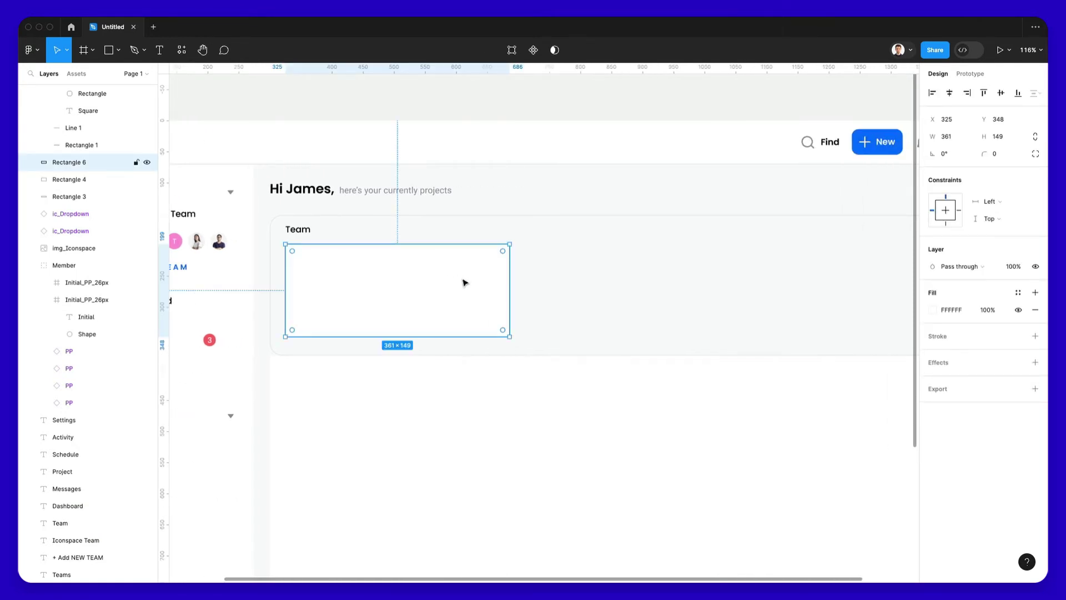
scroll(497, 283, "down", 2)
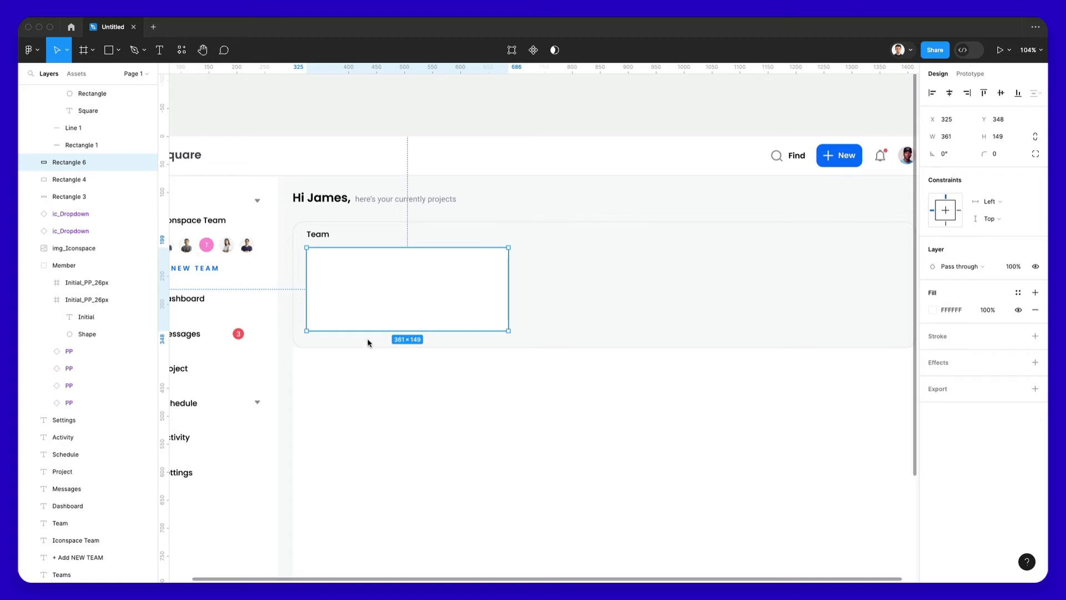
double_click(348, 282)
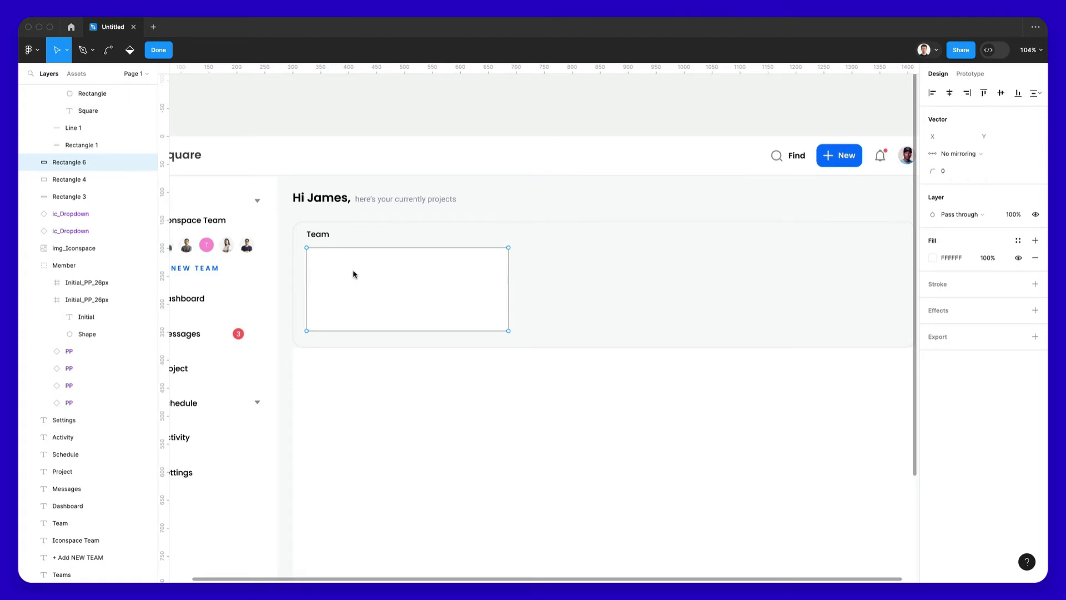
key("Escape")
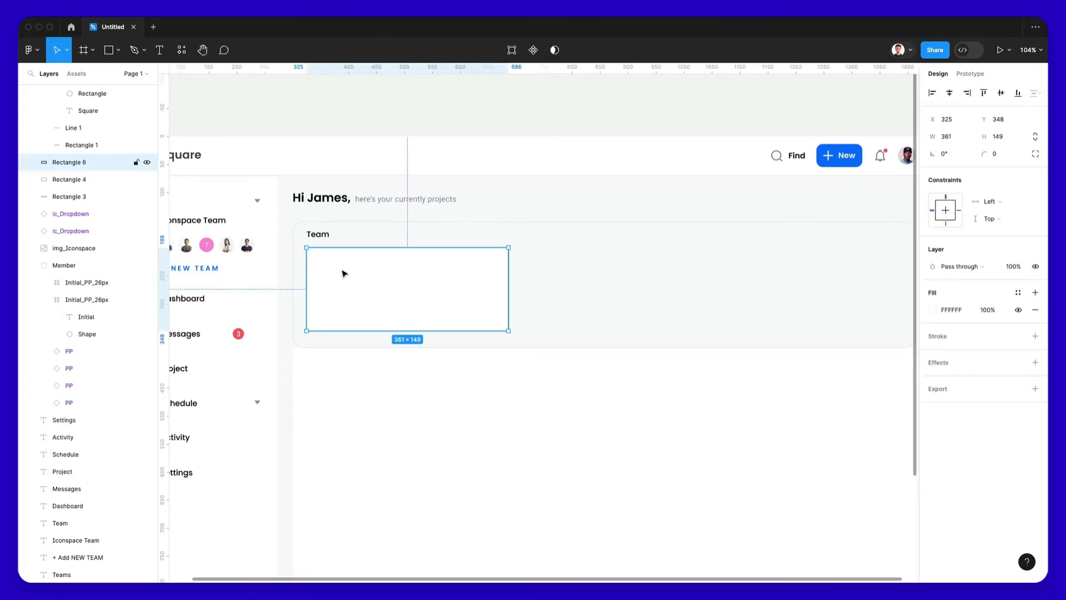
key("shift+Tab")
left_click_drag(199, 177, 379, 283)
scroll(379, 283, "down", 5)
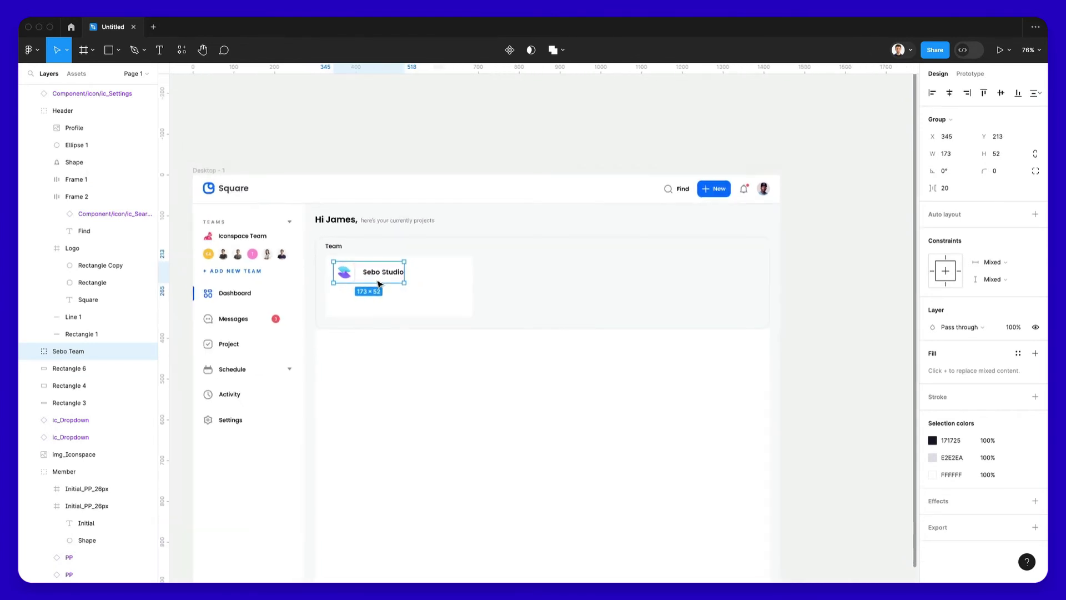
Scale the Sebo Studio logo-and-name group down to about 156 px wide, keeping its proportions.
scroll(388, 281, "up", 4)
scroll(395, 279, "down", 1)
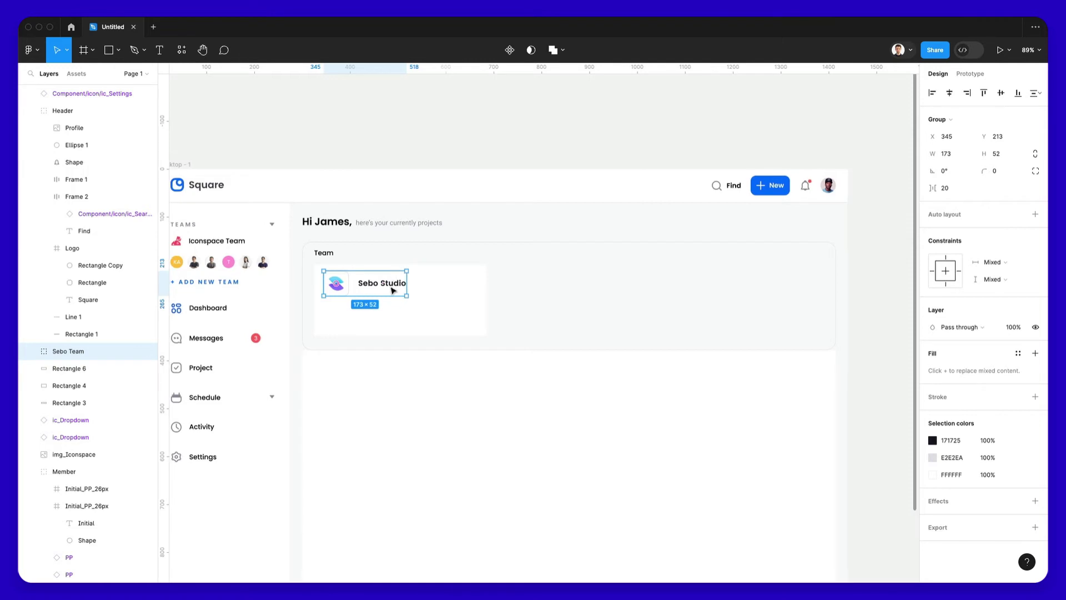
scroll(392, 286, "left", 4)
key("k")
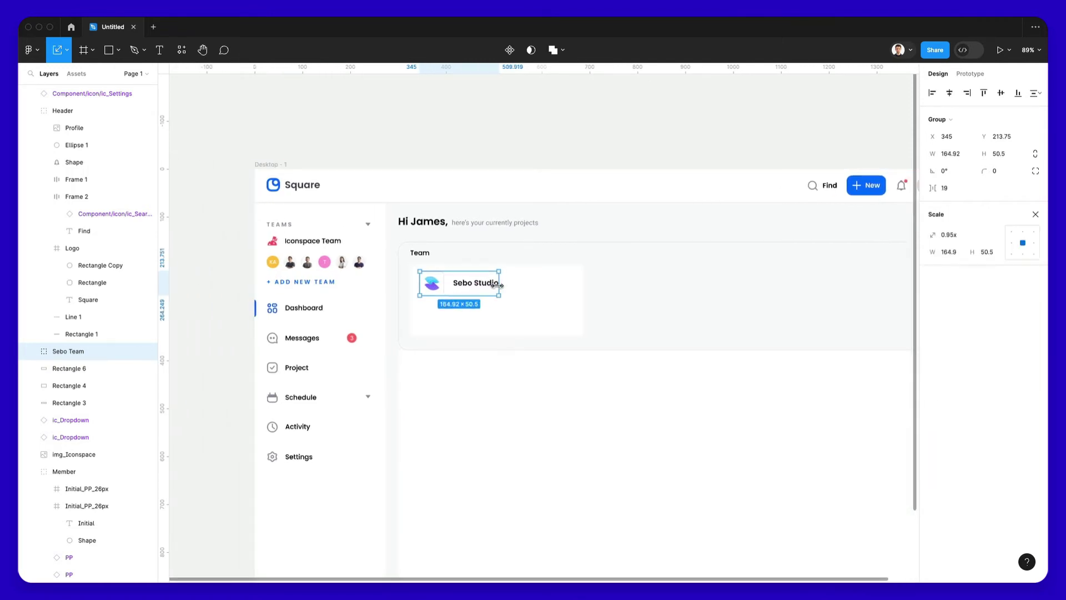
left_click_drag(504, 283, 494, 283)
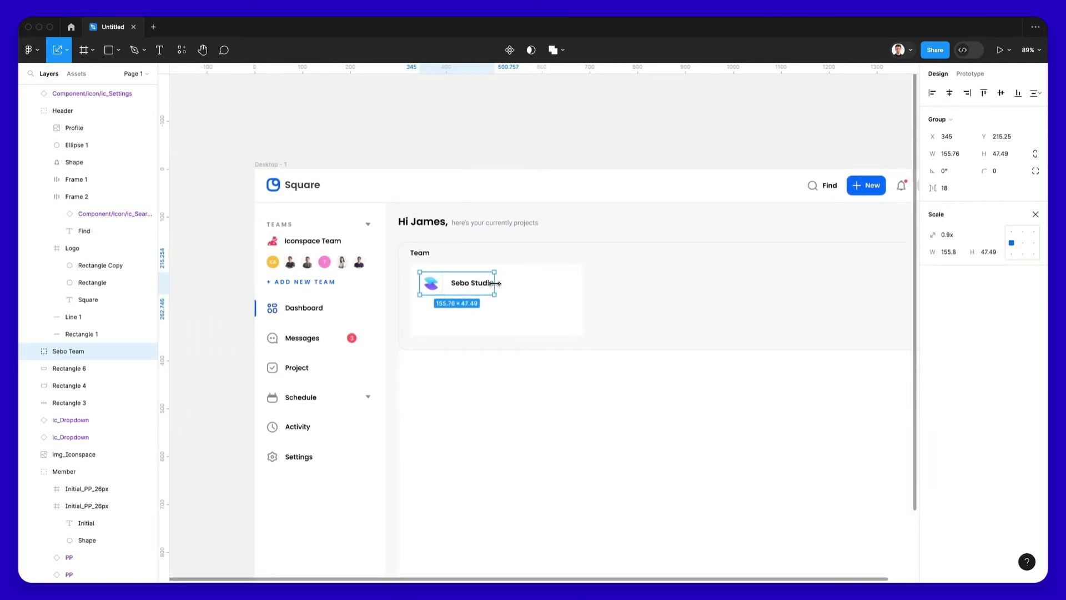
Set the font size of the Sebo Studio text to 14.
double_click(472, 282)
key("v")
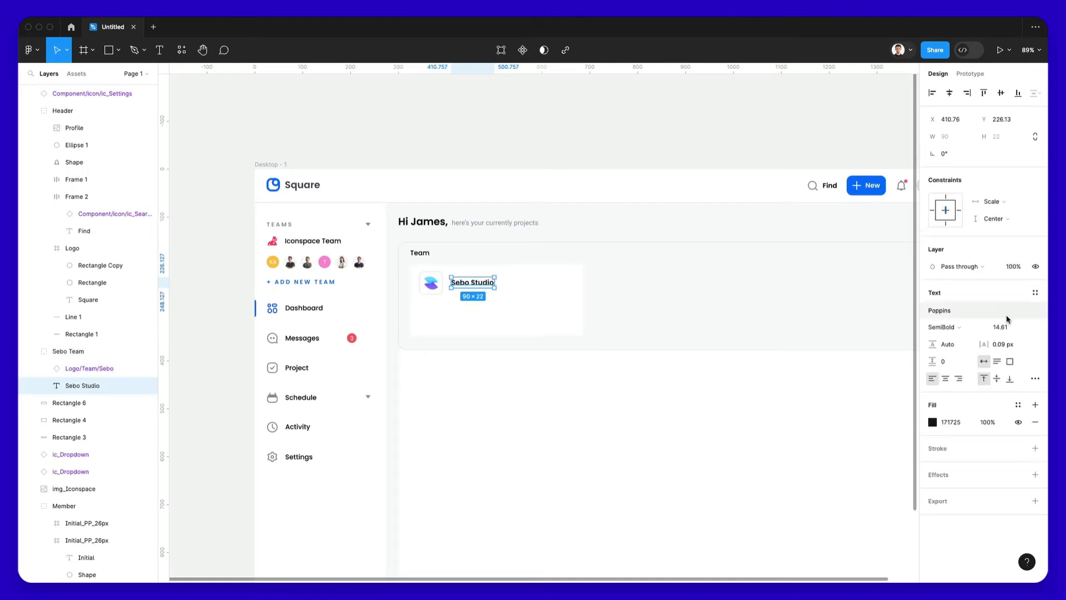
left_click(999, 326)
type("14")
key("Return")
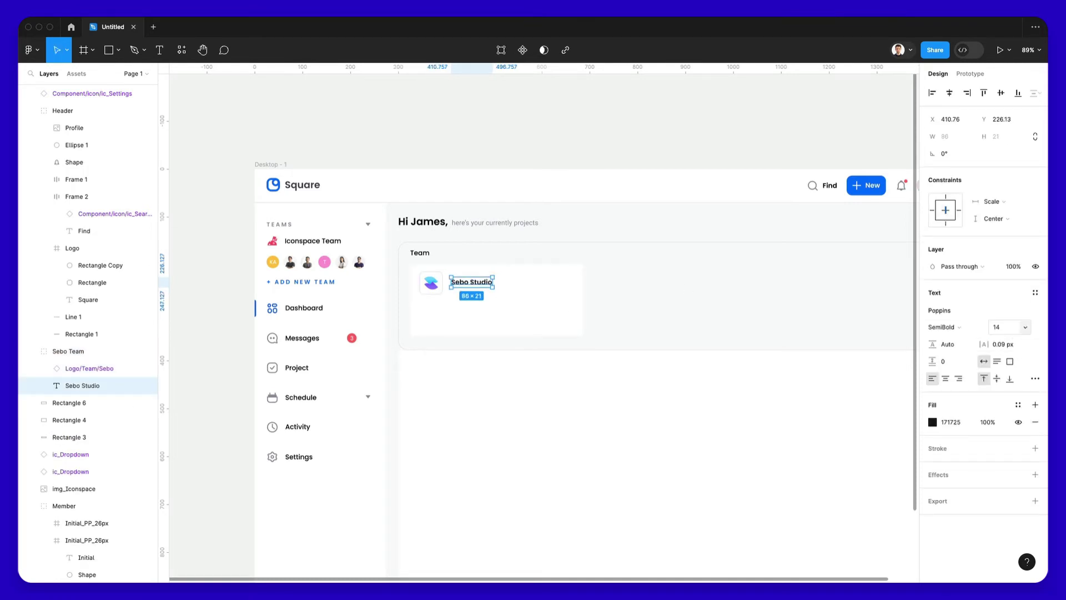
left_click(669, 314)
left_click(476, 292)
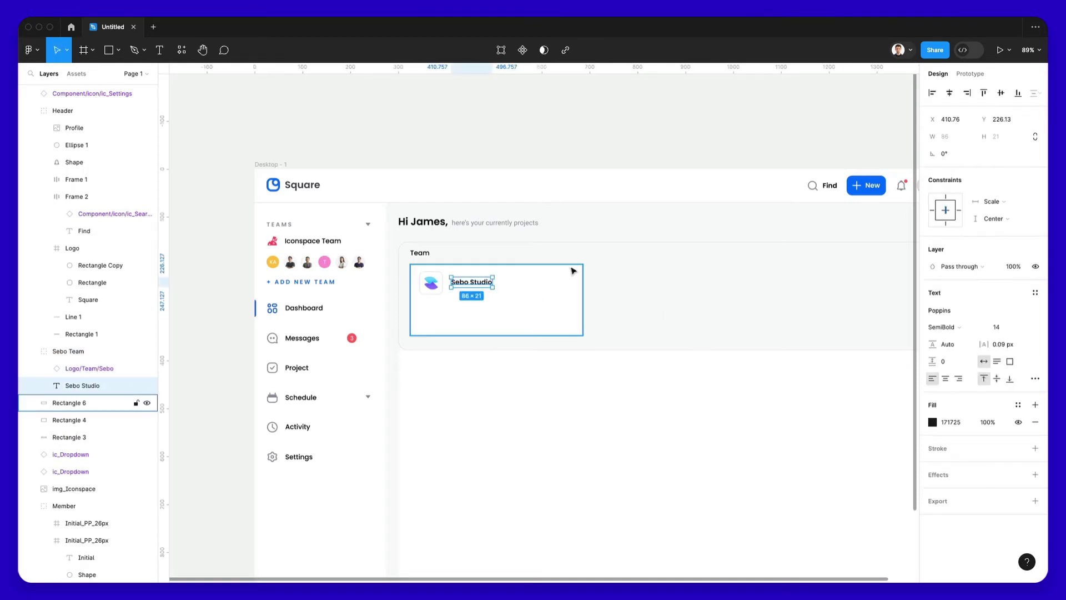
left_click(624, 266)
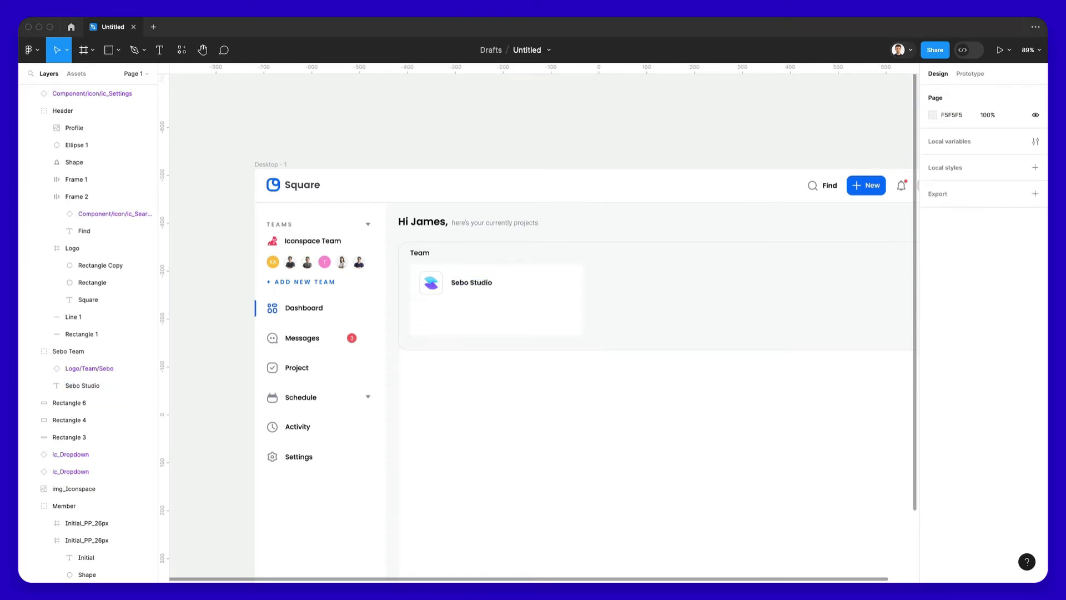
Place the Member group of eight round avatars in the card below the logo at X 345, Y 291.
left_click(482, 312)
scroll(480, 314, "up", 3)
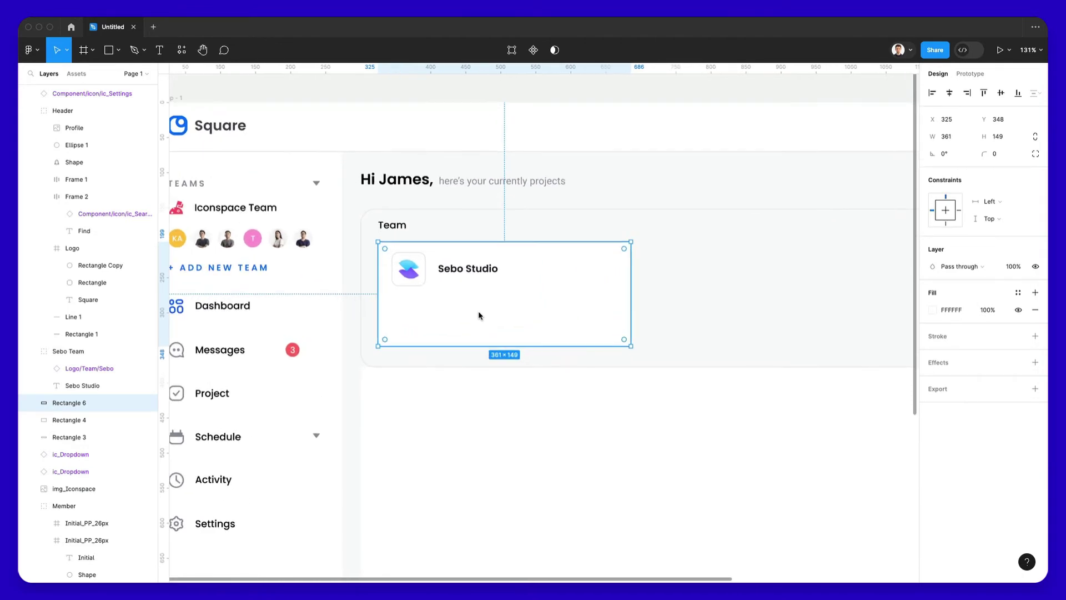
left_click_drag(272, 243, 500, 325)
scroll(585, 315, "up", 5)
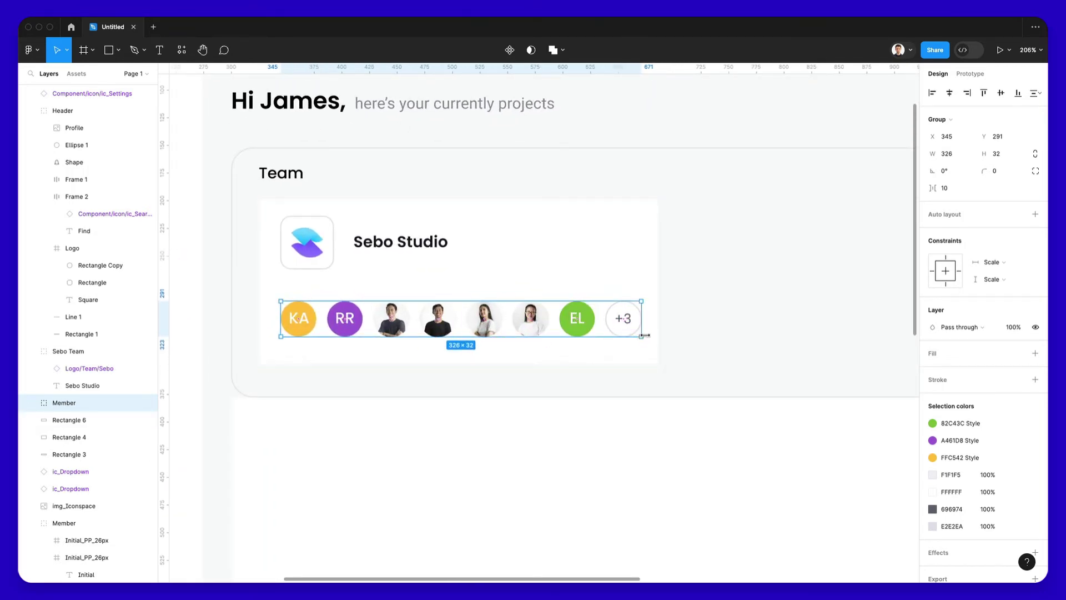
Scale the card's Member avatar row proportionally to 305 px wide and nudge it up toward the logo.
key("k")
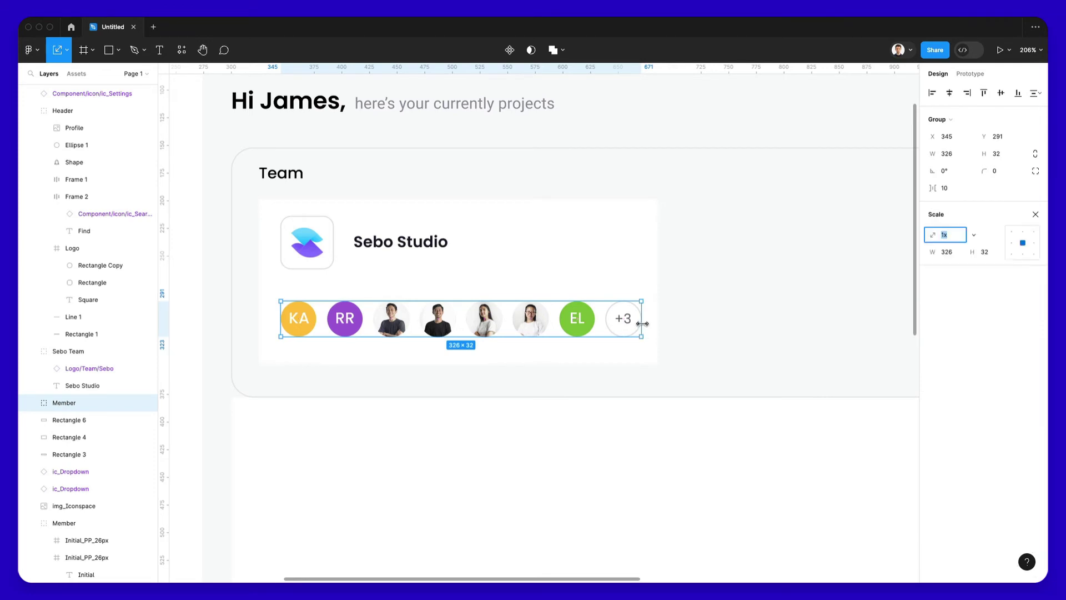
left_click_drag(642, 324, 618, 323)
scroll(707, 316, "down", 3)
left_click(708, 316)
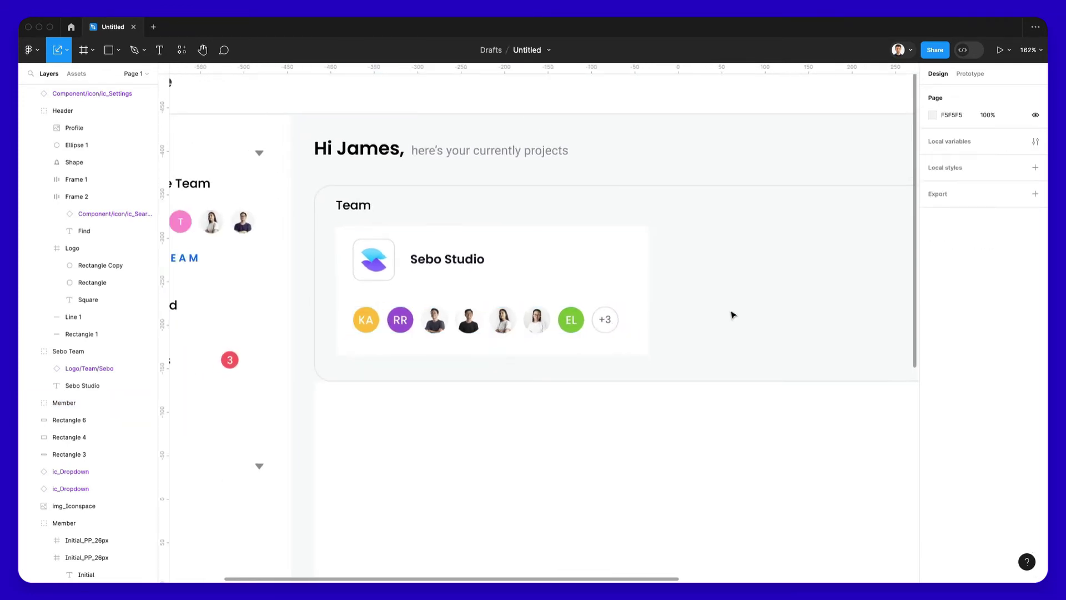
scroll(732, 314, "down", 1)
left_click(536, 307)
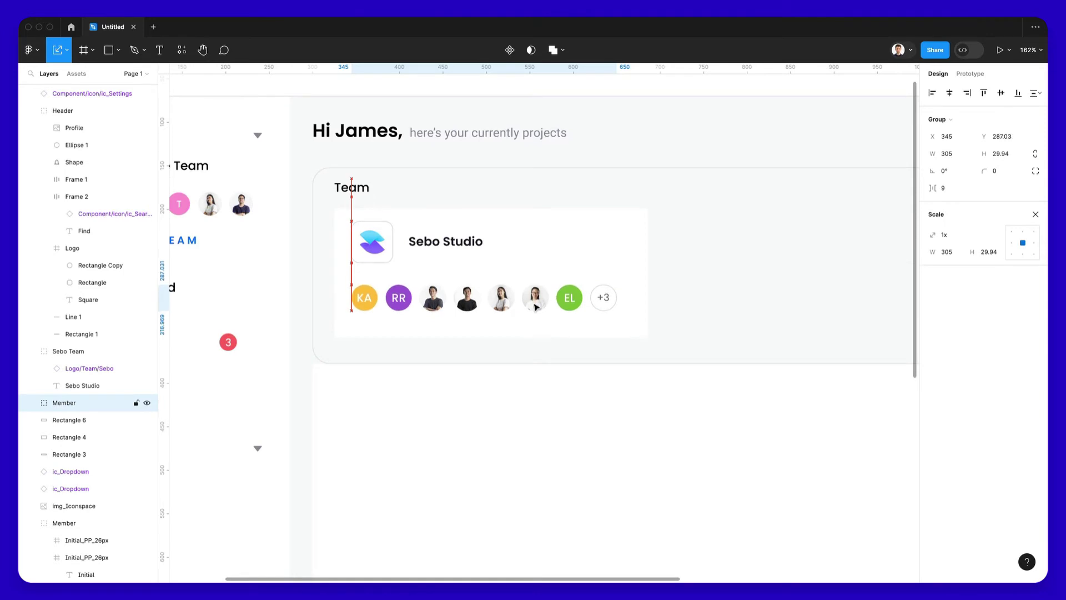
Round the white card rectangle's corners to a radius of 17.
left_click(611, 225)
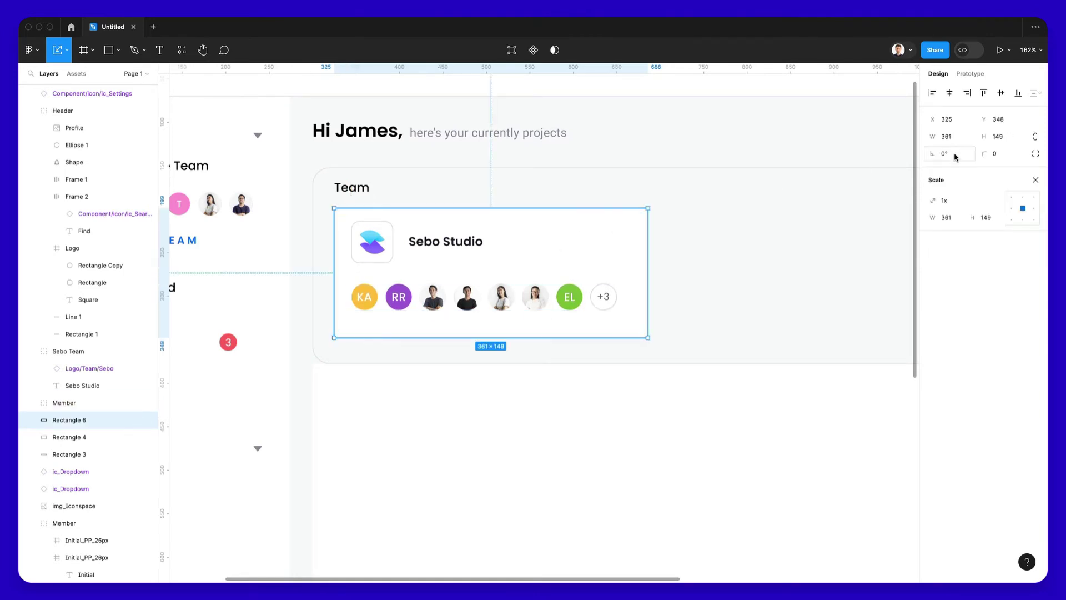
left_click_drag(984, 154, 129, 147)
left_click(730, 228)
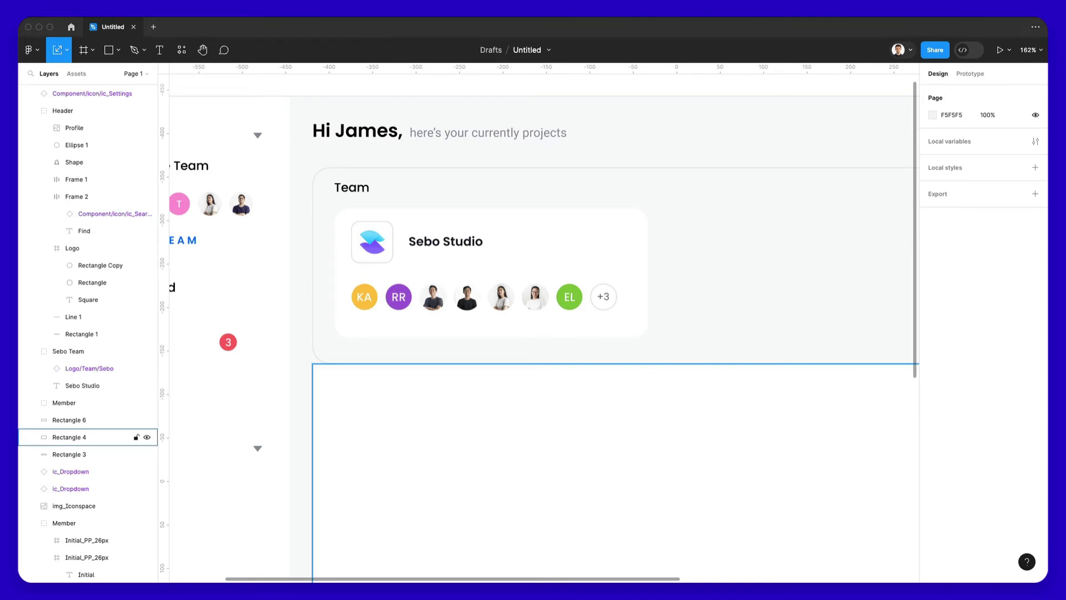
Paste the ic_More icon into the card and move it in line with the Sebo Studio name at X 635, Y 226.
left_click(479, 242)
key("ctrl+v")
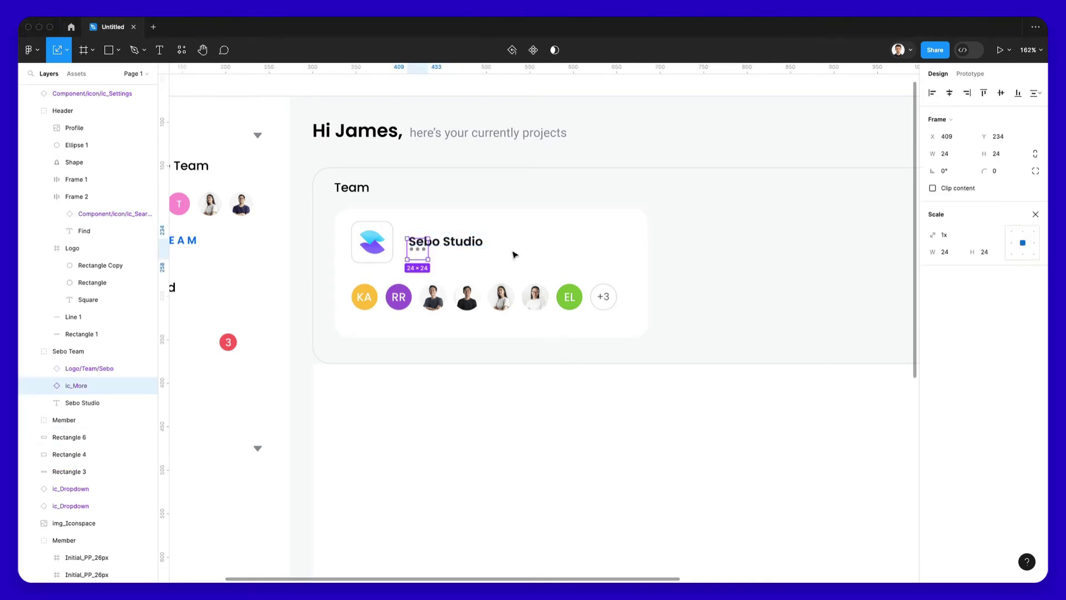
left_click_drag(418, 244, 613, 243)
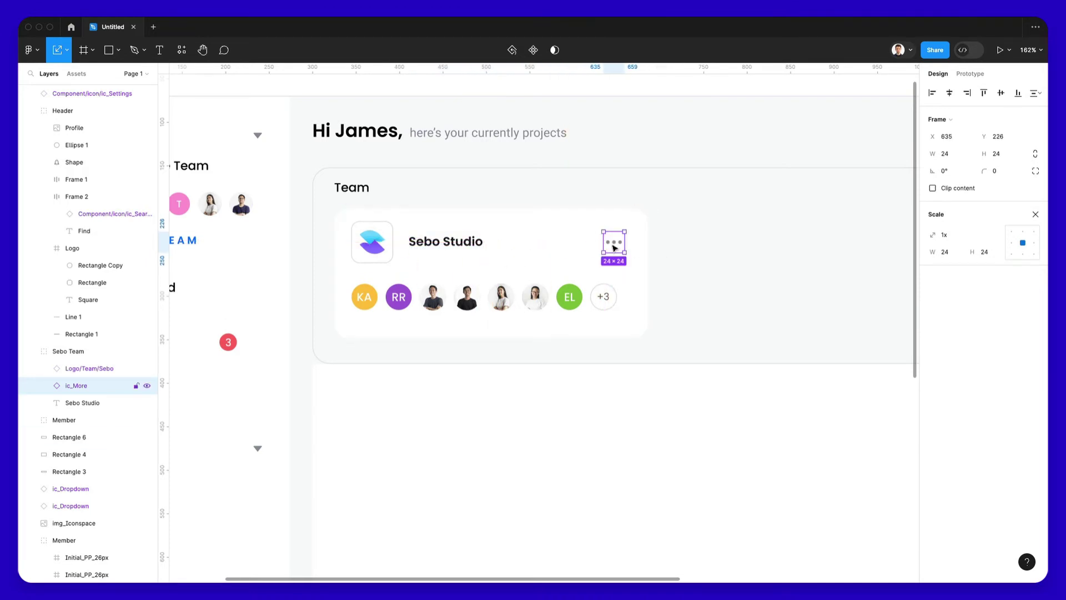
left_click(694, 244)
Nudge the avatar row up slightly and shorten the white card from its bottom edge to 143 px high.
scroll(693, 245, "down", 2)
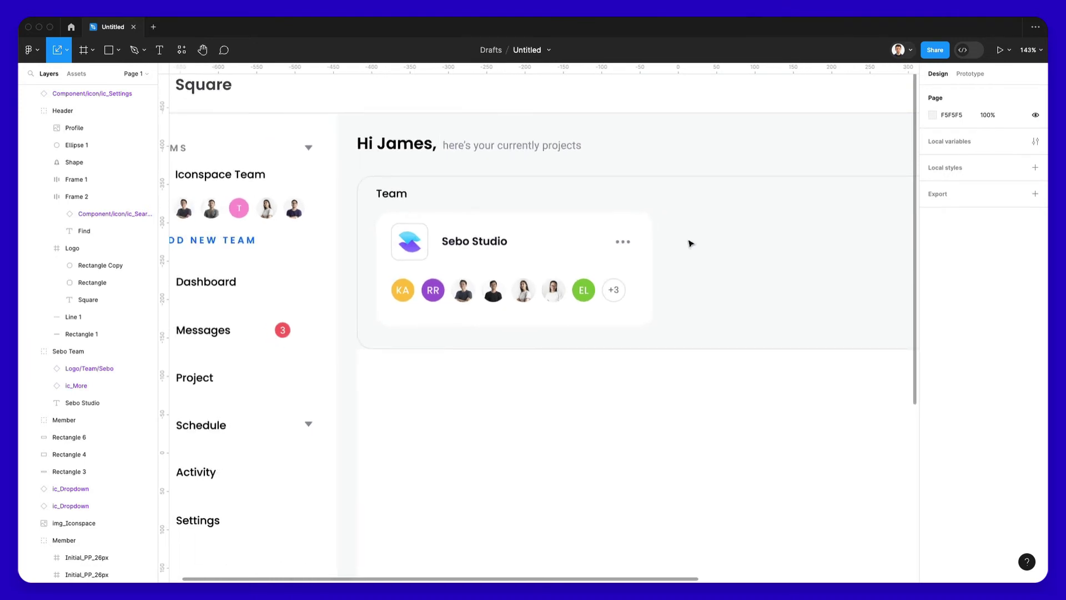
left_click(594, 293)
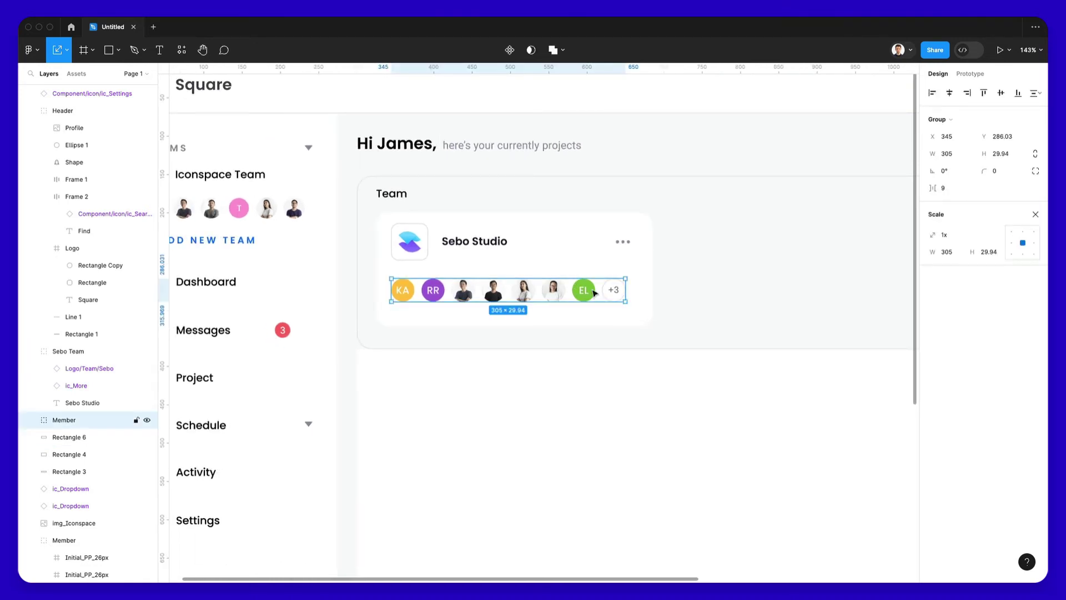
left_click(643, 289)
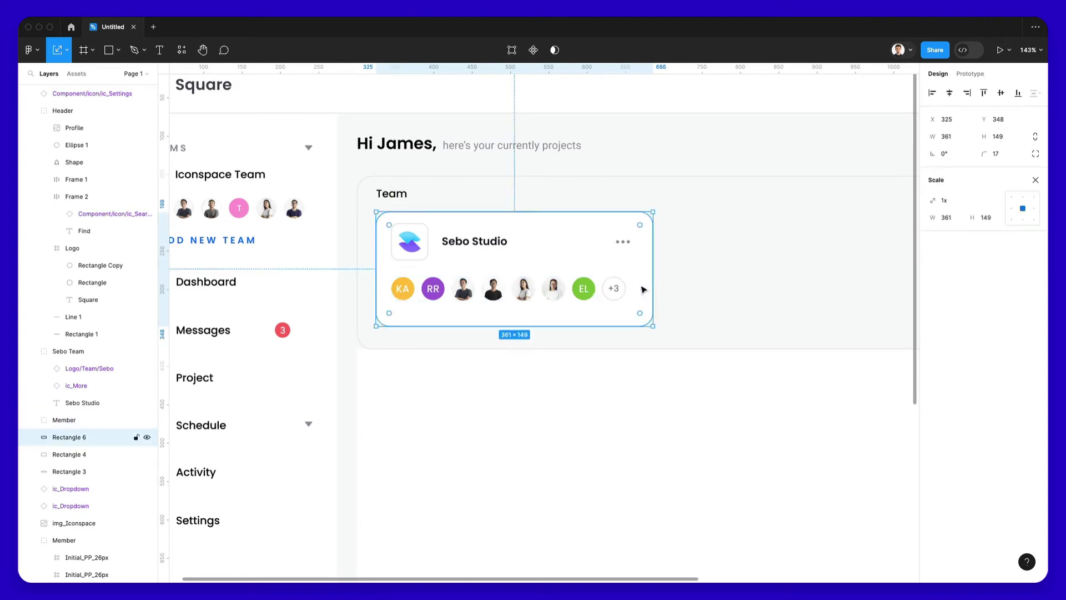
key("v")
left_click_drag(582, 325, 585, 321)
left_click(694, 281)
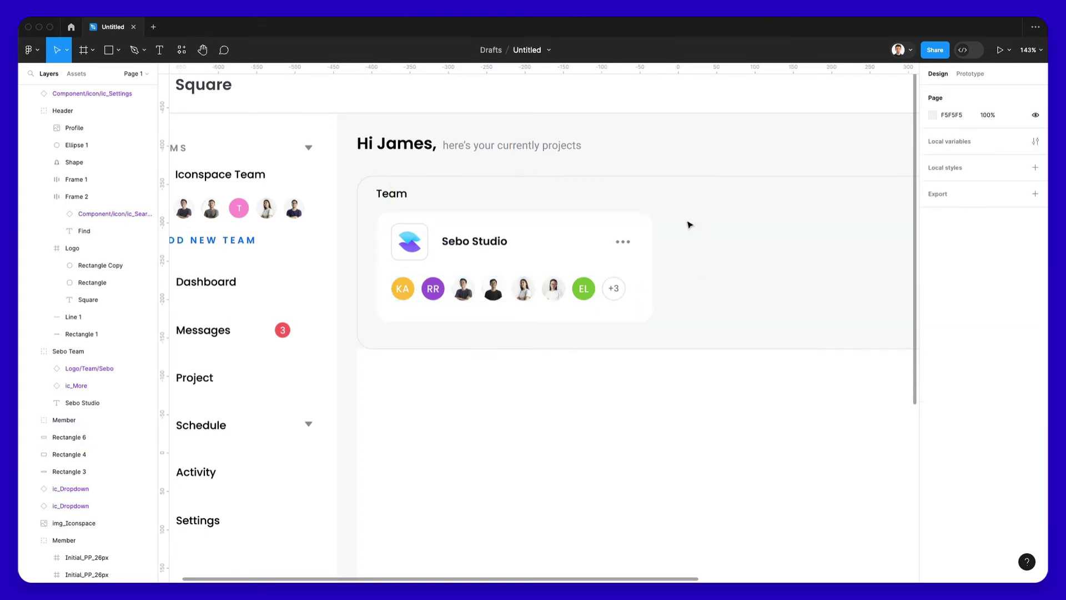
Group all elements of the Sebo Studio card and duplicate the group beside the original at X 700, Y 199.
left_click_drag(693, 214, 385, 321)
key("super+g")
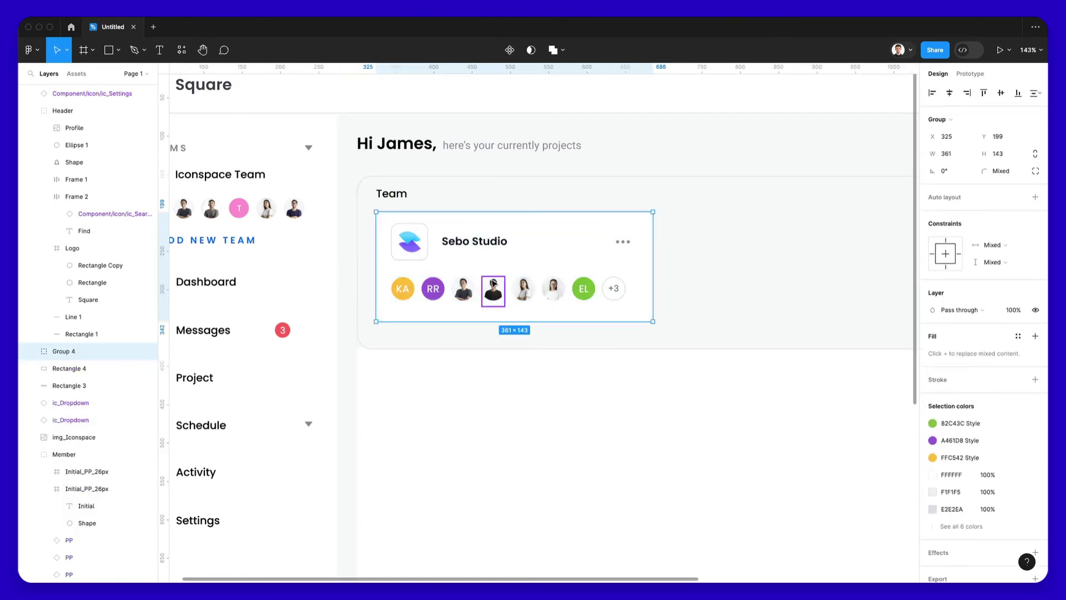
scroll(496, 290, "down", 3)
scroll(497, 290, "right", 4)
left_click_drag(419, 285, 639, 283)
scroll(638, 283, "down", 5)
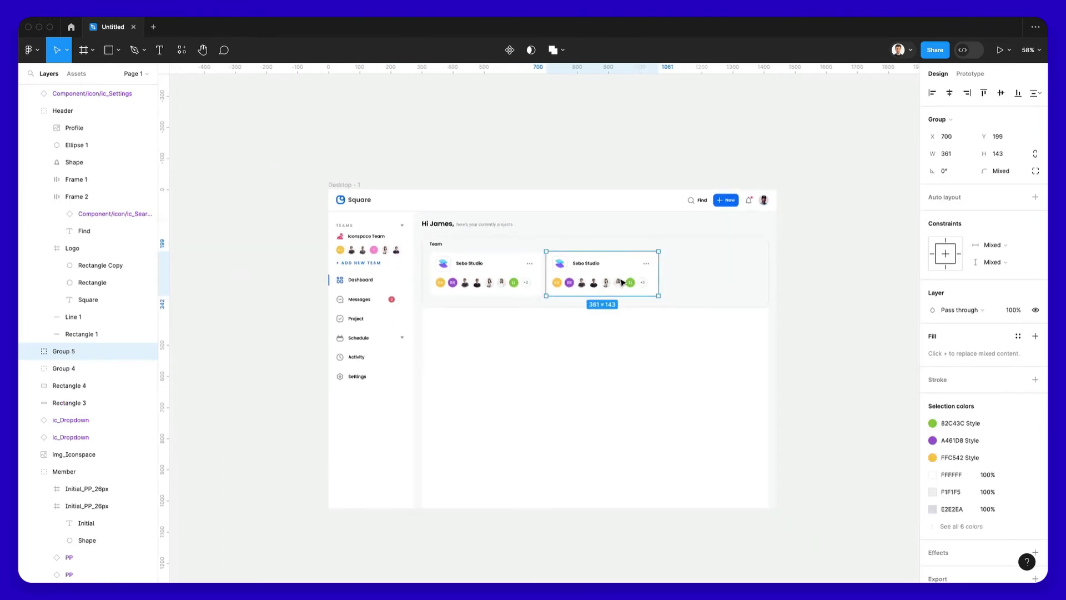
scroll(611, 272, "up", 3)
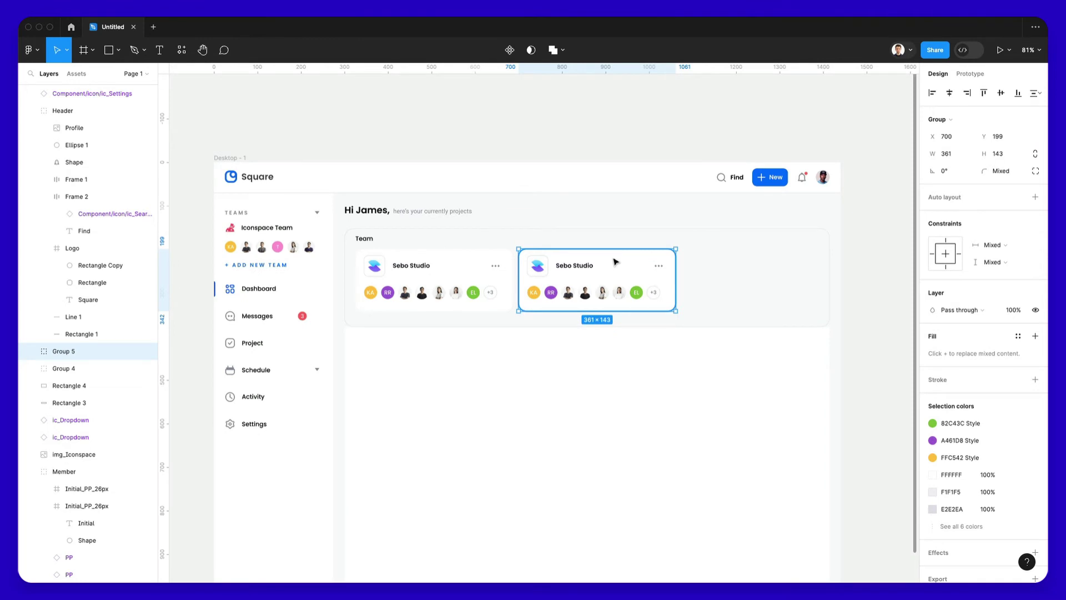
Duplicate the Sebo Studio card once more and scale all three cards proportionally to a combined width of 1065 px.
key("super+d")
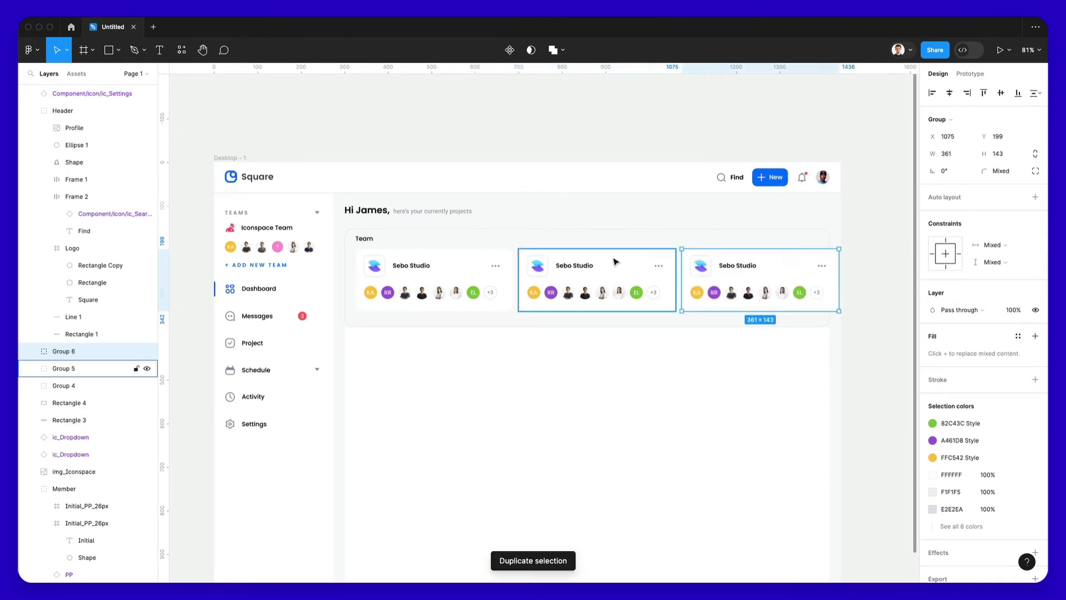
left_click(589, 283)
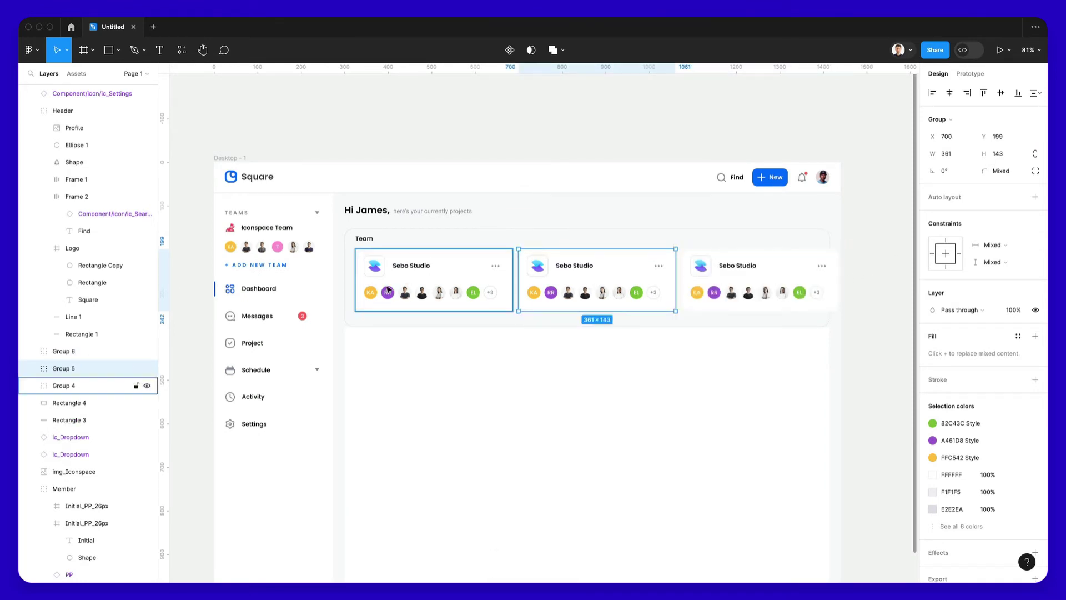
left_click_drag(351, 278, 807, 298)
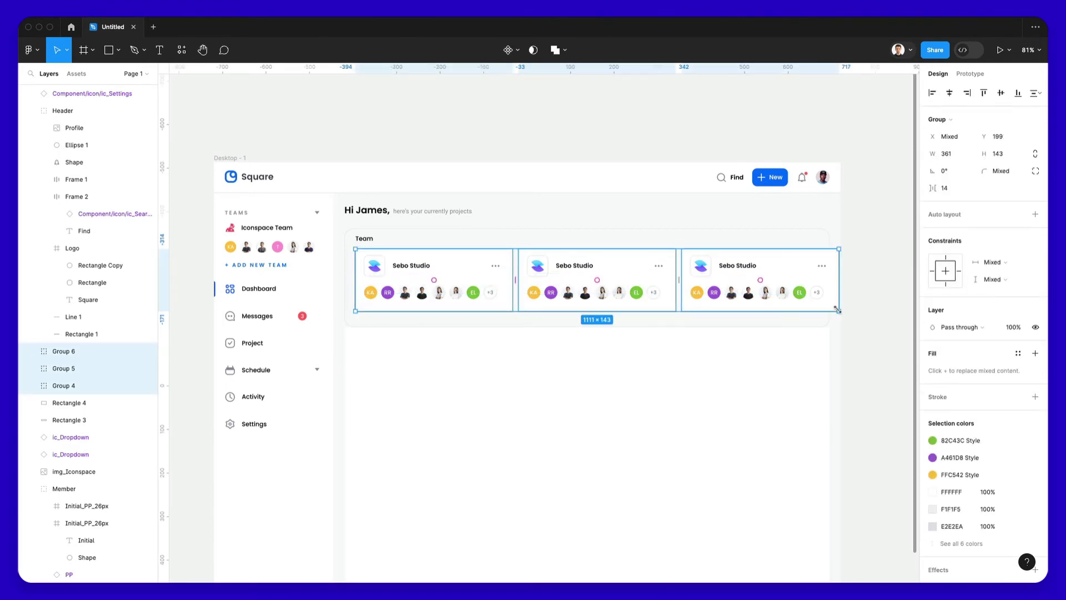
key("k")
left_click_drag(838, 309, 812, 300)
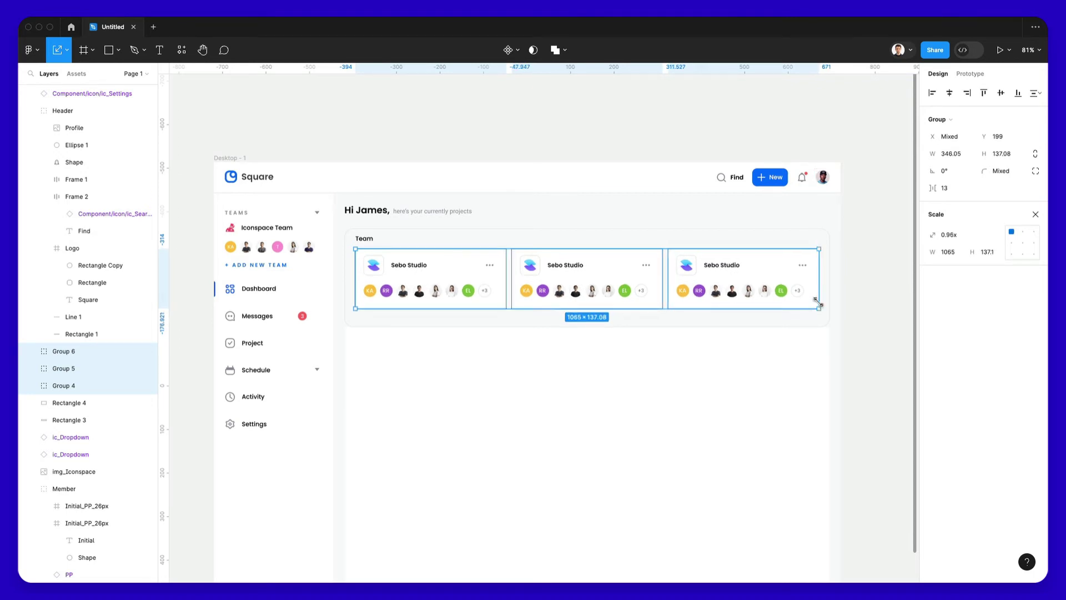
left_click(836, 294)
scroll(638, 279, "up", 2)
scroll(638, 280, "up", 1)
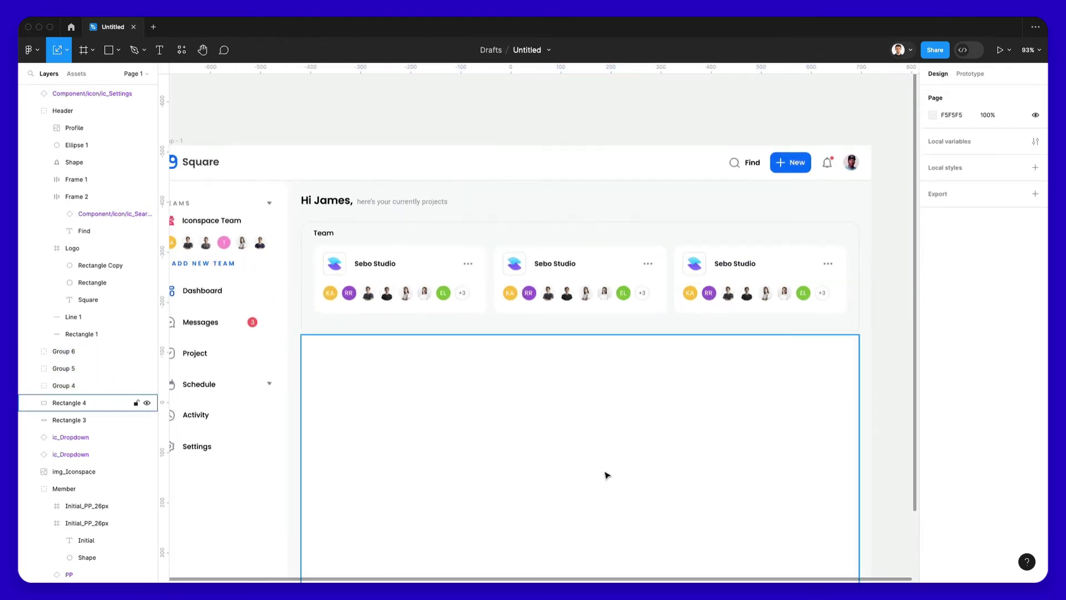
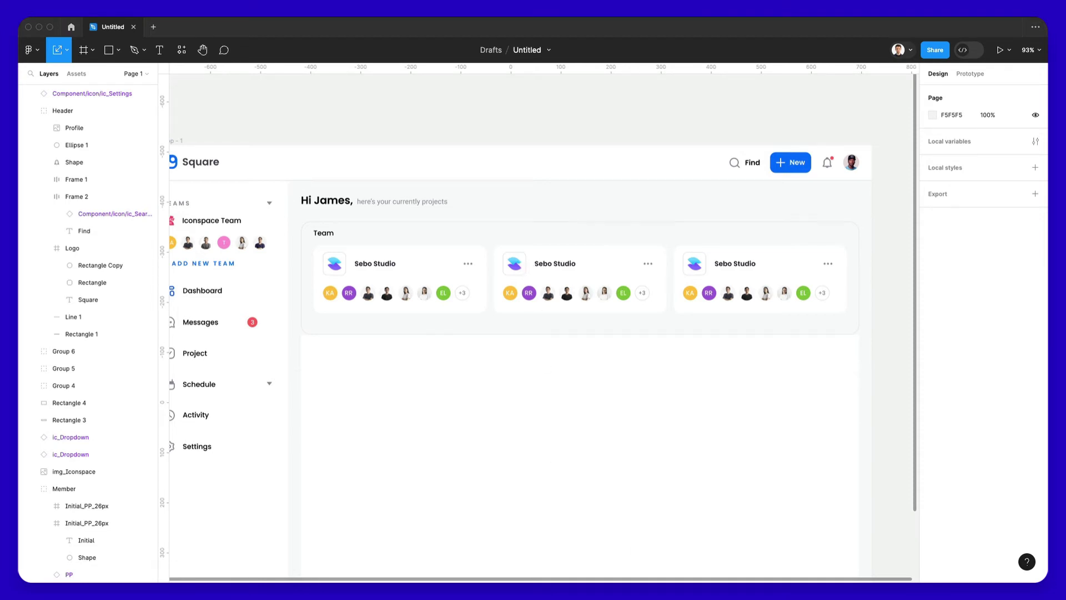
Replace the logo image in the second team card with the red Iconspace logo.
left_click(516, 265, "super")
scroll(517, 266, "up", 5)
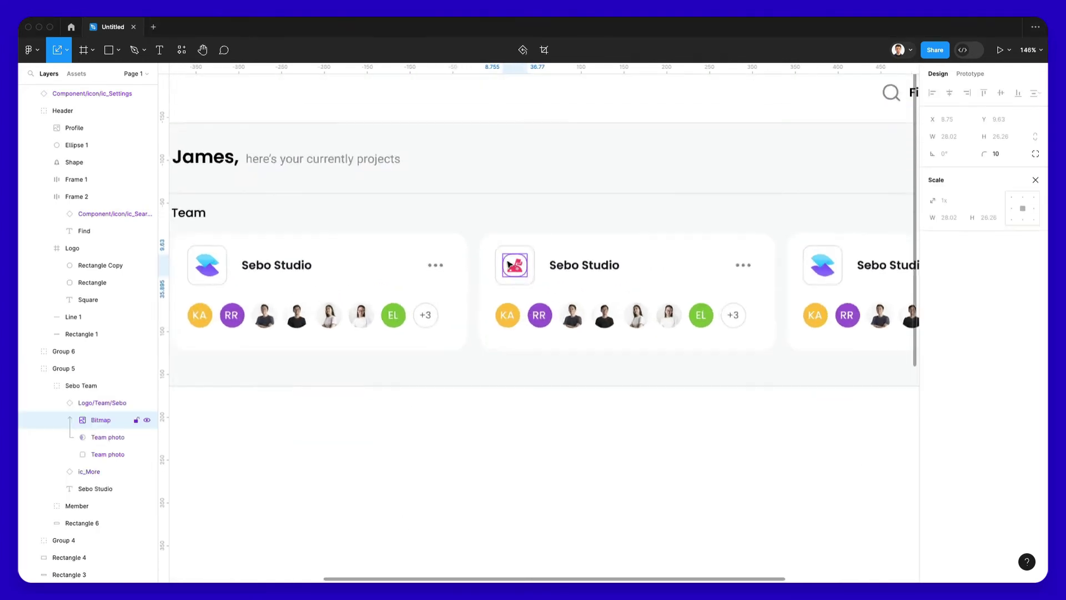
left_click(526, 261)
left_click(522, 263, "super")
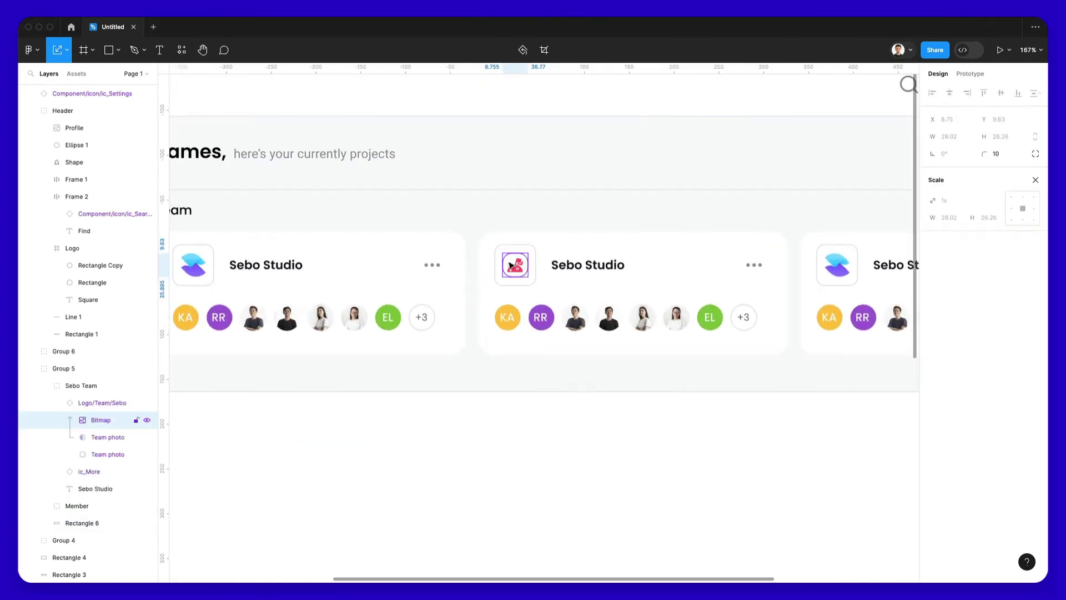
Detach the second card's logo instance from its component and ungroup it into separate layers.
left_click(95, 402)
right_click(89, 402)
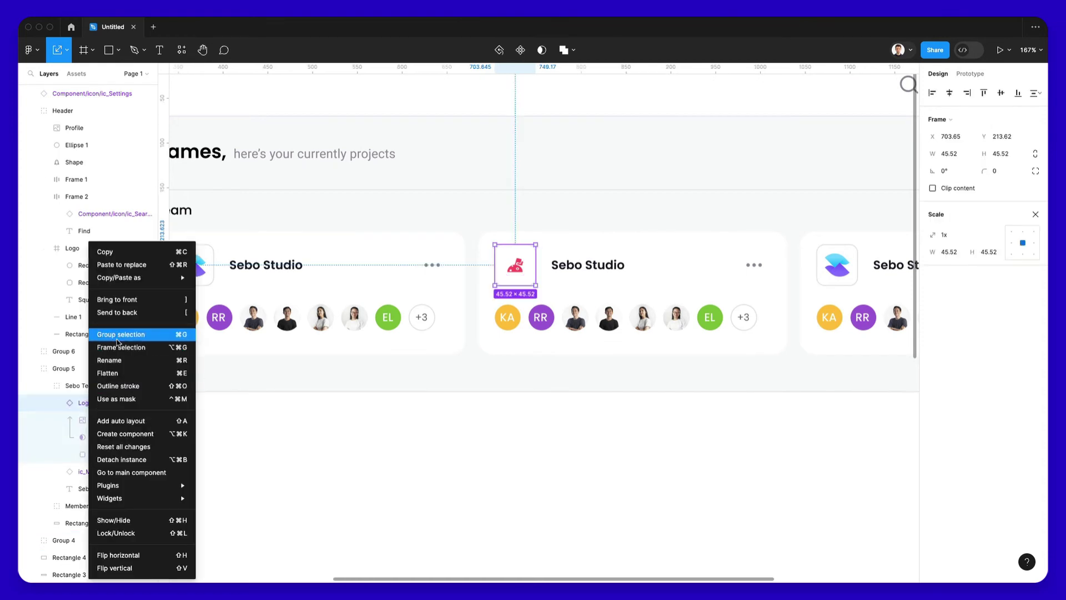
left_click(139, 458)
key("super+shift+g")
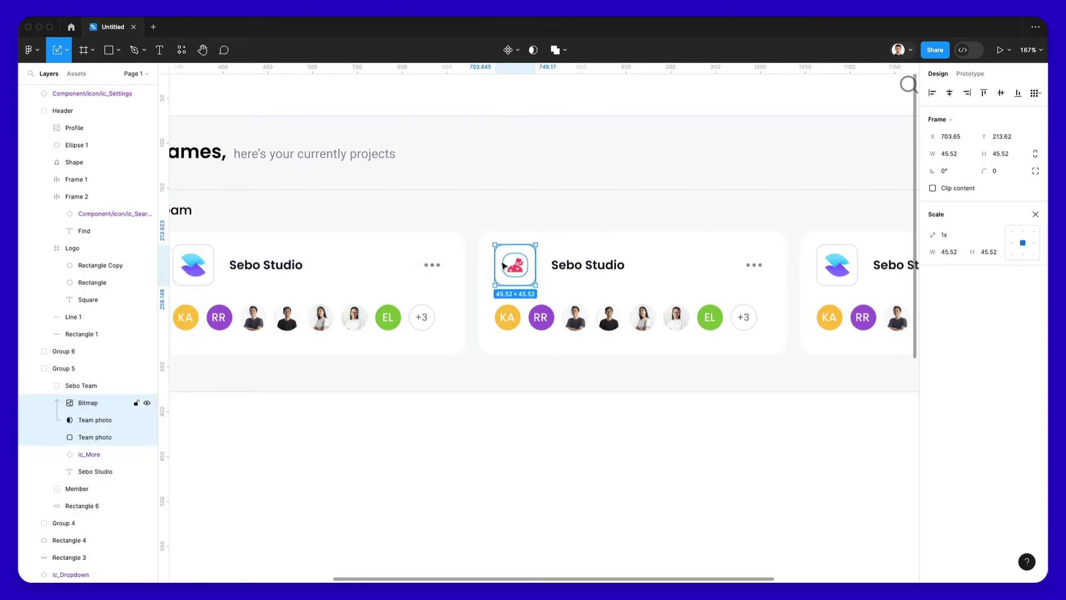
Scale the second card's red logo image from its centre to 39.22 × 36.77 px.
left_click(522, 259)
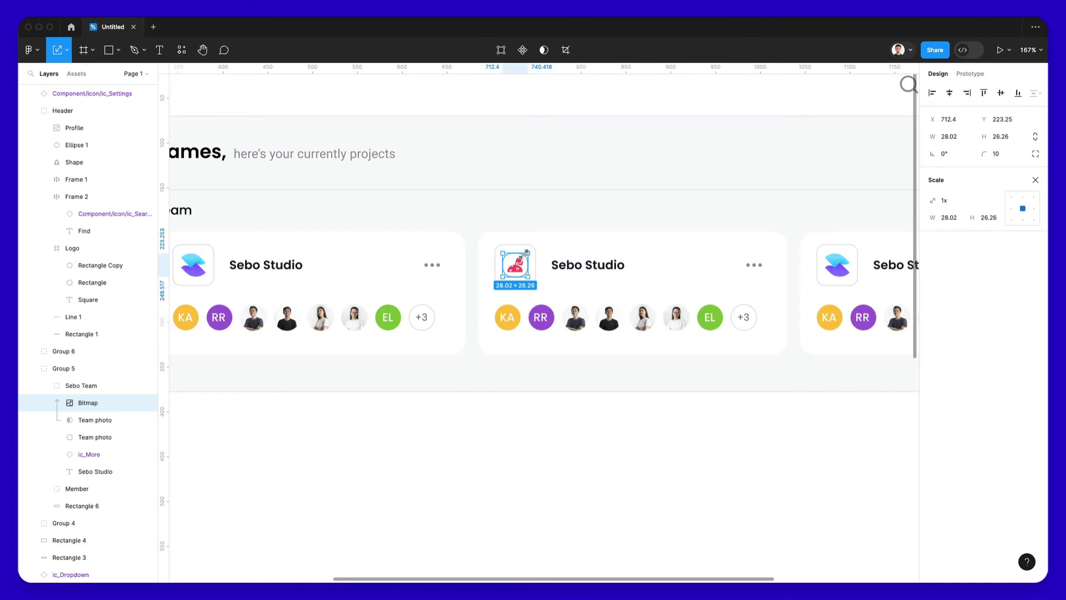
left_click_drag(525, 252, 530, 247)
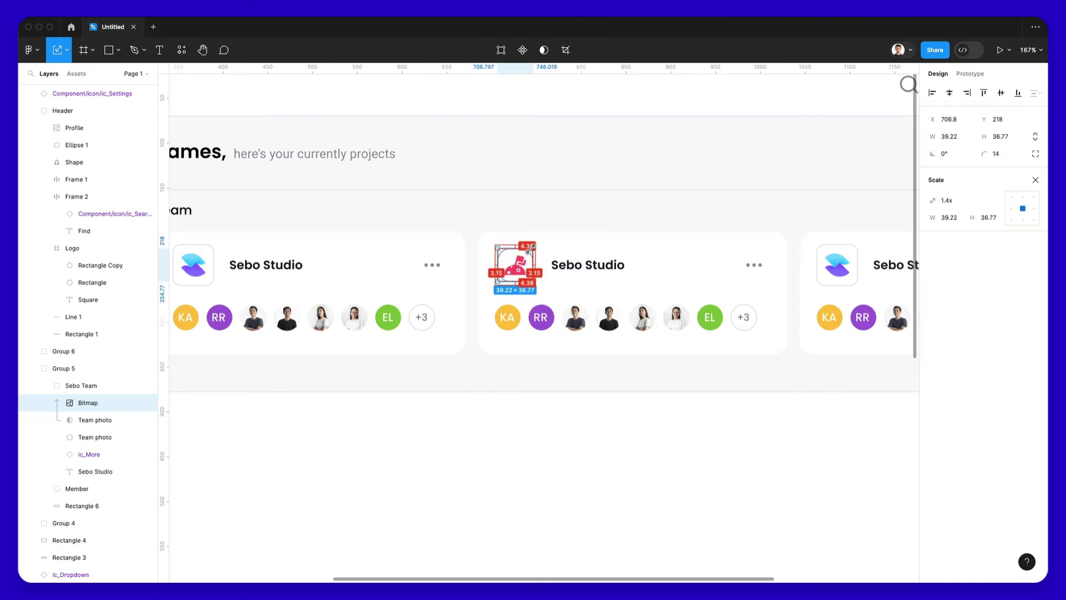
left_click(579, 214)
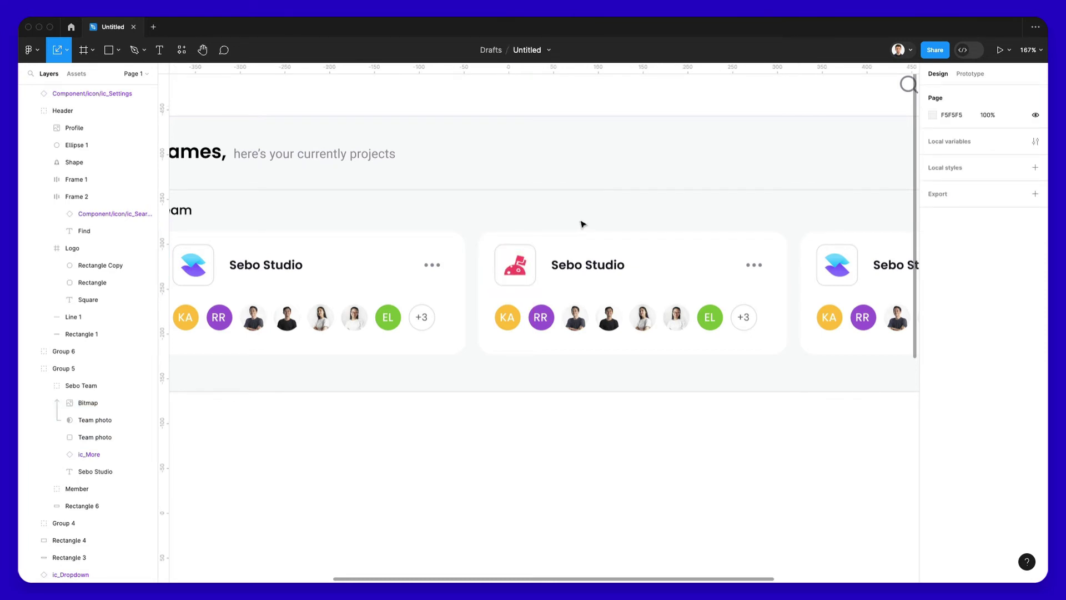
scroll(582, 224, "down", 1)
left_click(584, 221)
scroll(587, 219, "down", 2)
scroll(586, 219, "right", 2)
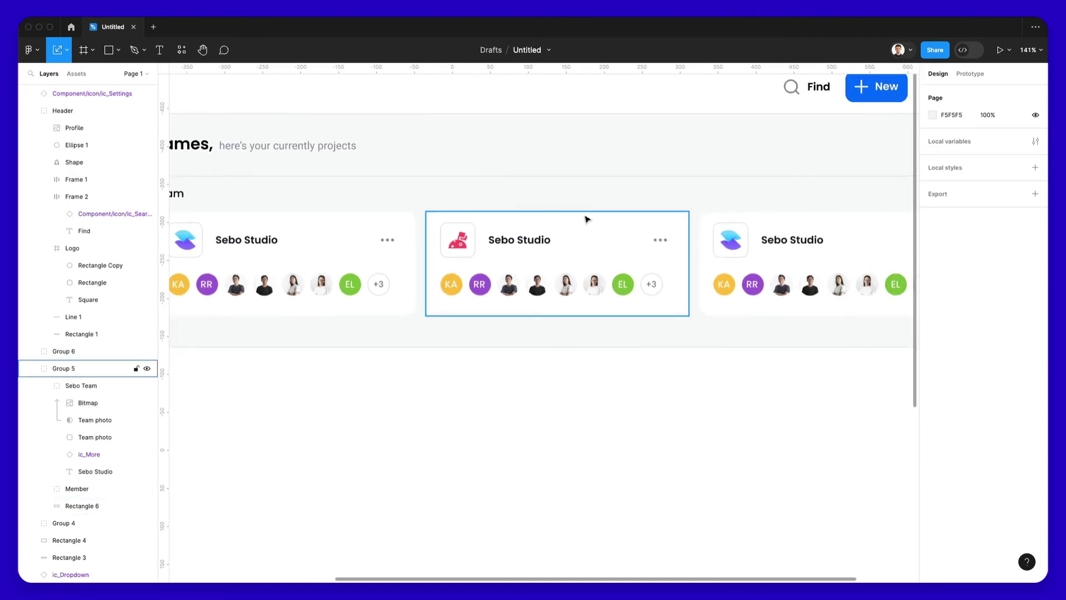
left_click(636, 363)
Delete the logo, name and member avatar groups from the third card, leaving only its white rectangle.
left_click(722, 263)
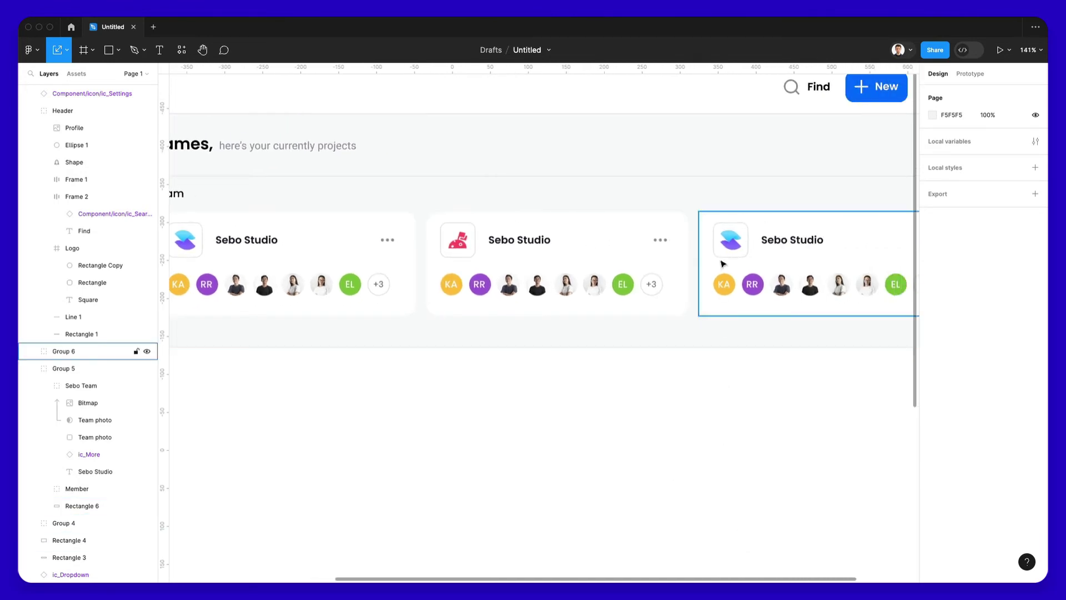
scroll(710, 263, "right", 4)
double_click(602, 233)
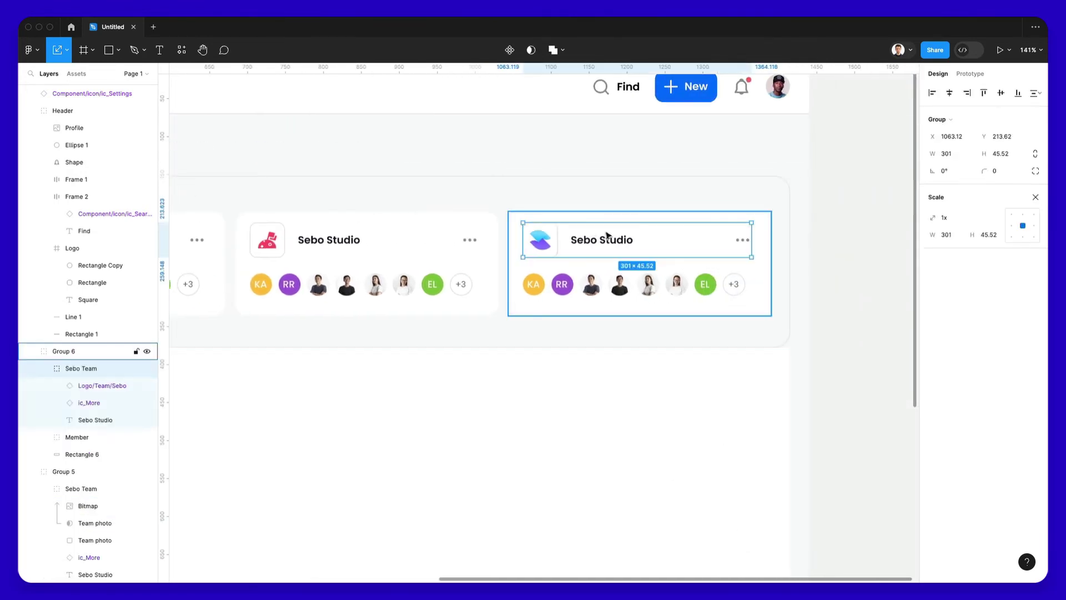
left_click(567, 291, "shift")
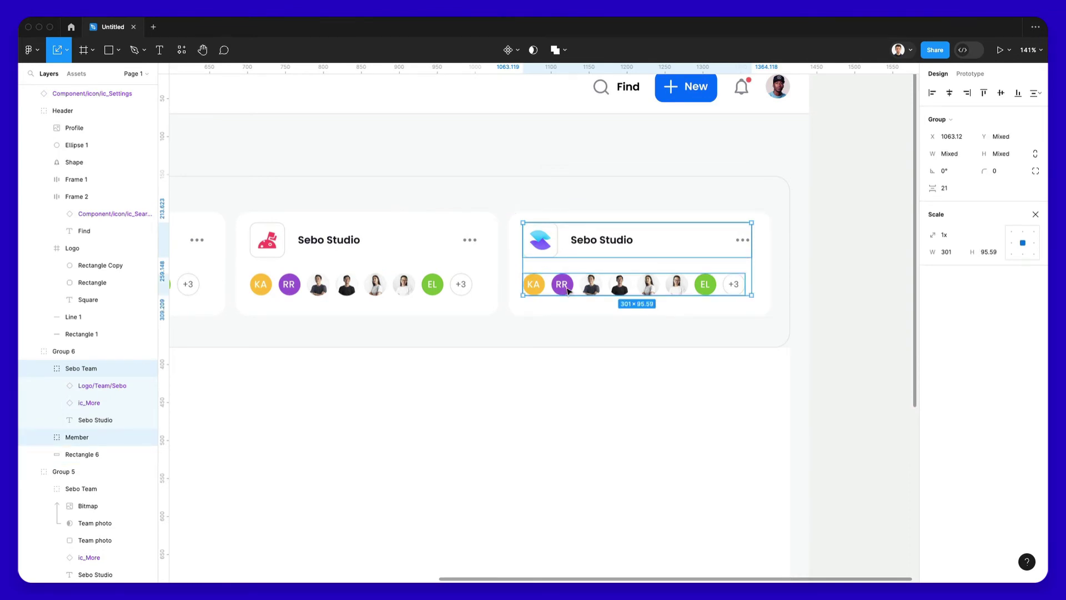
key("Delete")
left_click(744, 11)
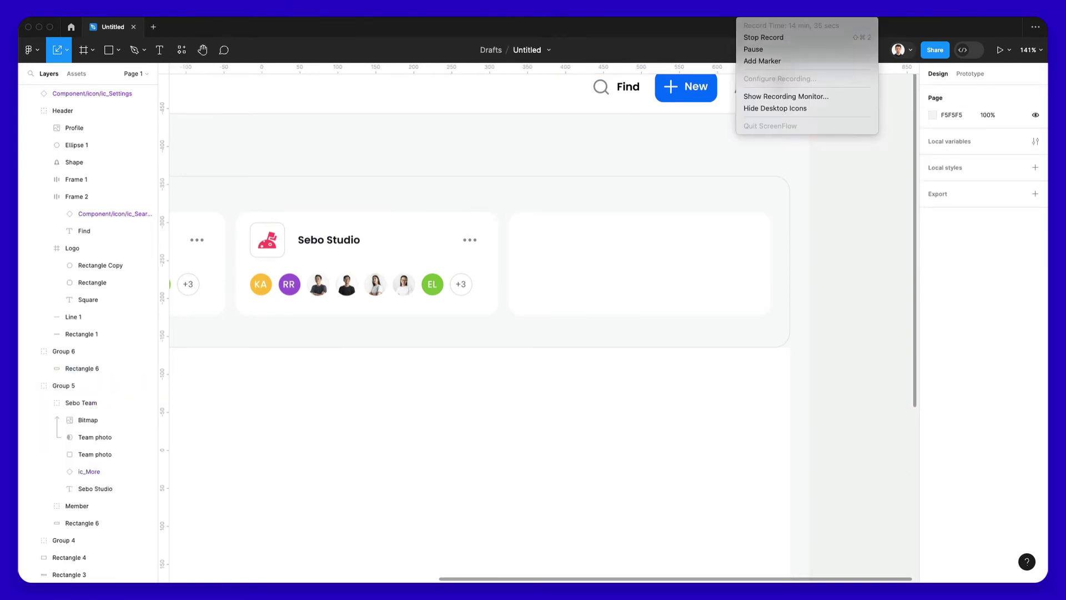
Add a 1 px inside stroke to the empty third card's rectangle and hide its white fill.
left_click(694, 275)
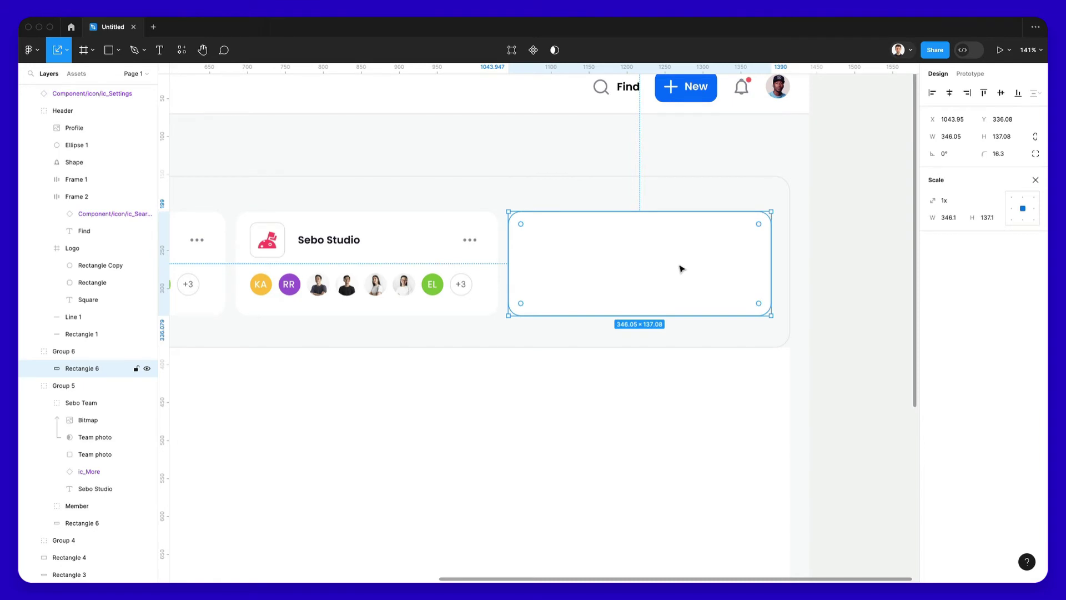
scroll(568, 211, "up", 3)
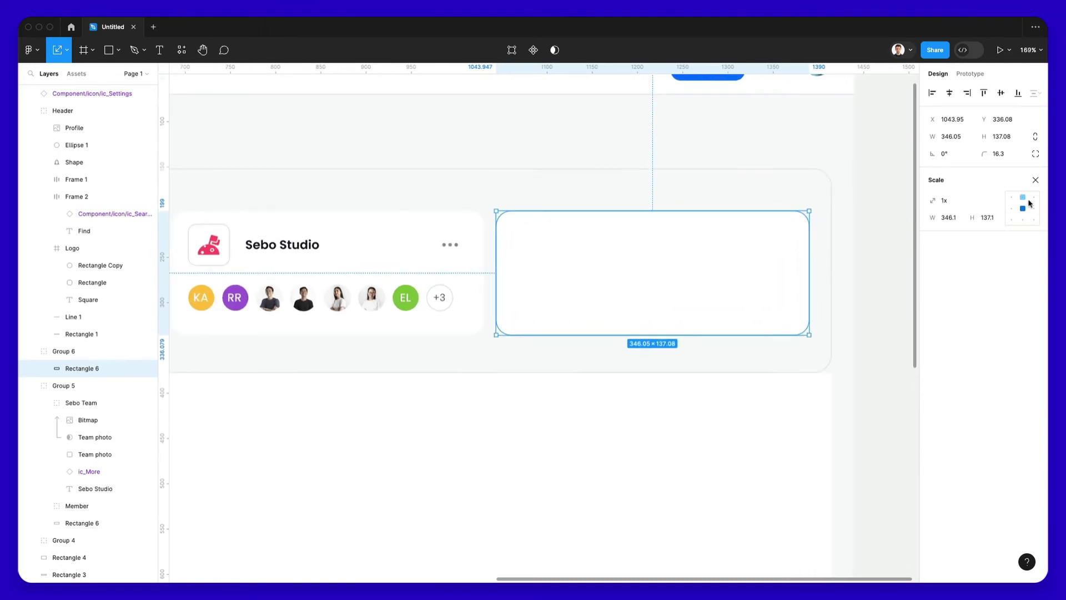
left_click(1035, 179)
left_click(935, 336)
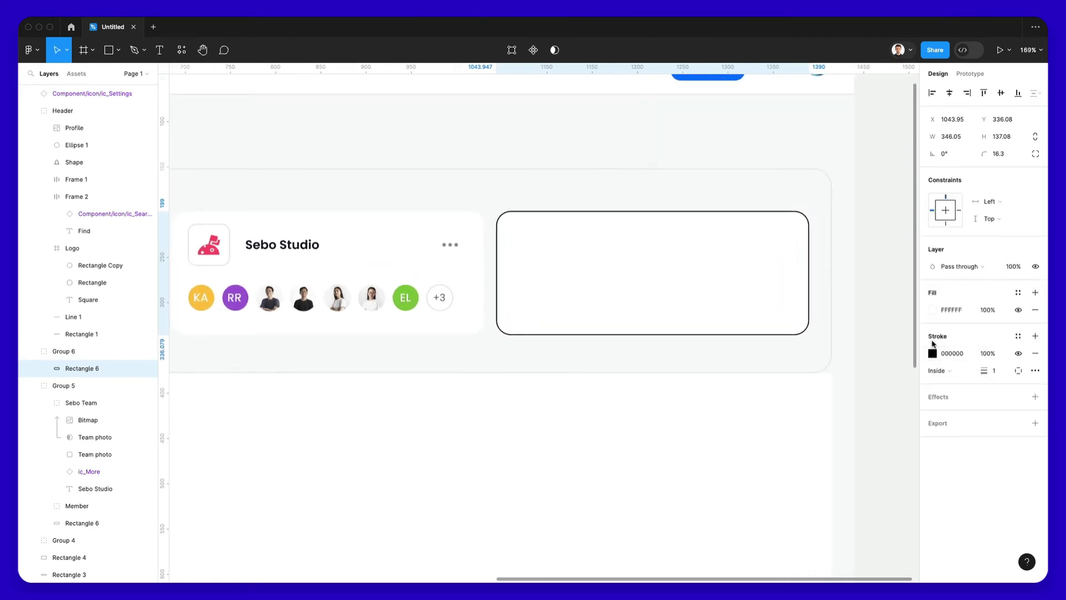
left_click(1018, 309)
Make the third card's stroke dashed with a dash length of 4.
left_click(1035, 370)
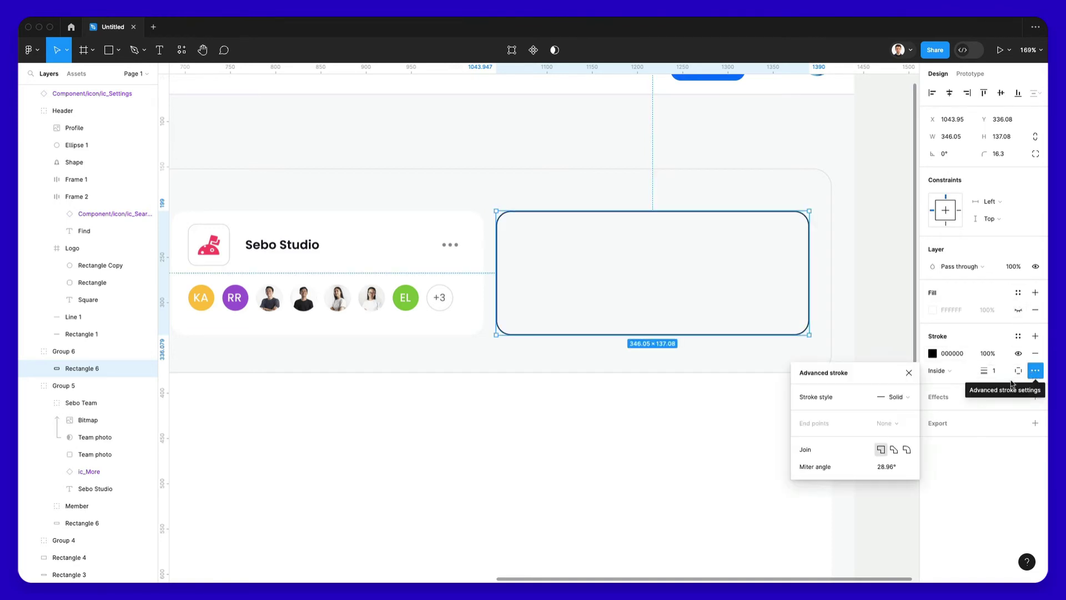
left_click(900, 396)
left_click(904, 410)
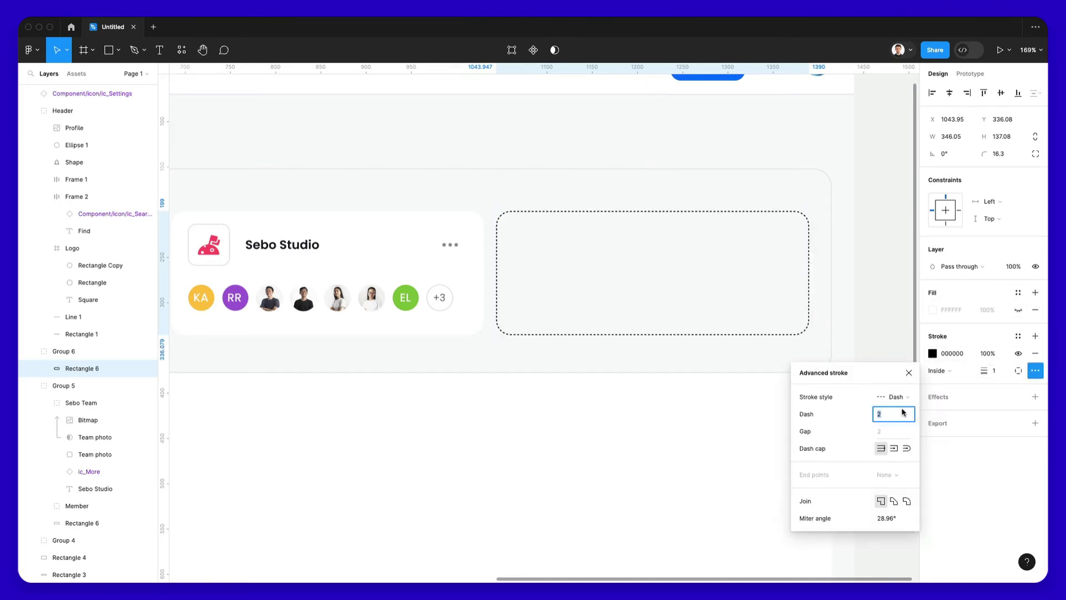
type("5")
key("Return")
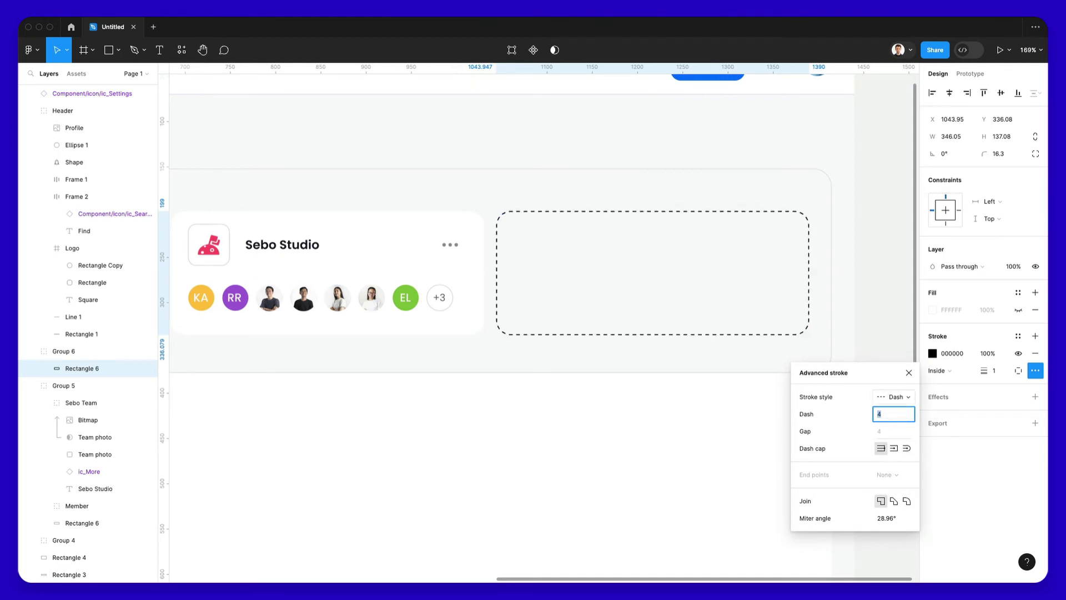
Set the dashed rectangle's stroke colour to light grey D8D8D8.
left_click(831, 191)
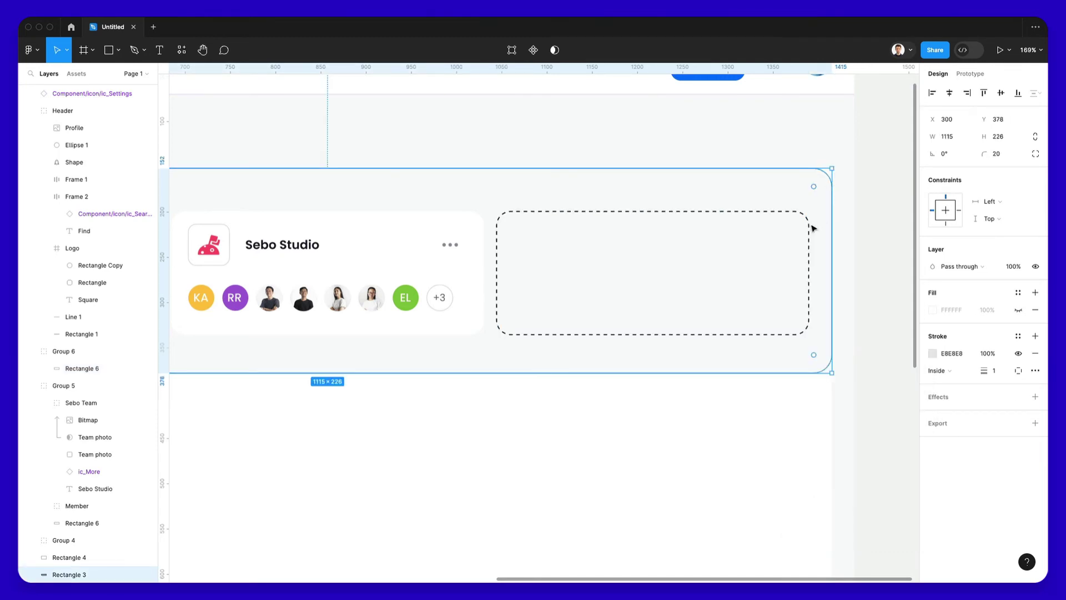
left_click(802, 222)
left_click(932, 353)
type("D2D2D2")
key("Return")
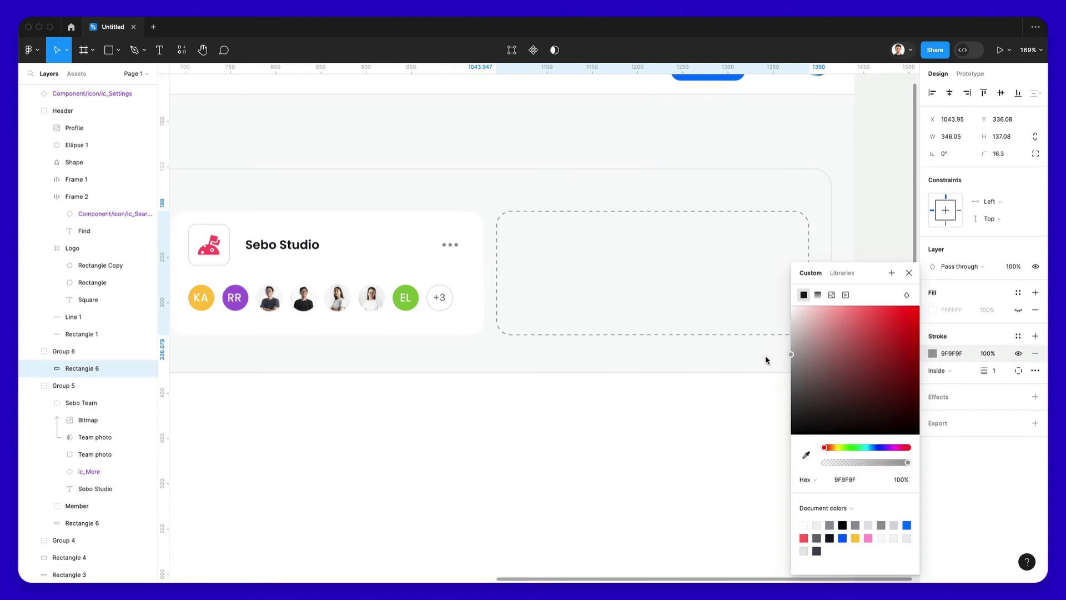
left_click_drag(745, 331, 738, 328)
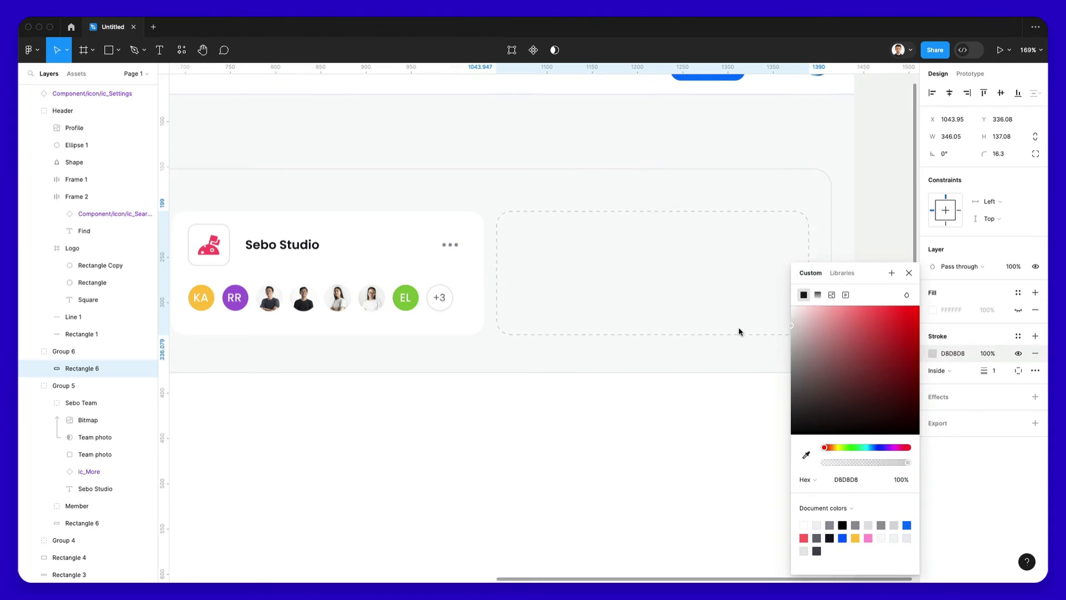
left_click(858, 153)
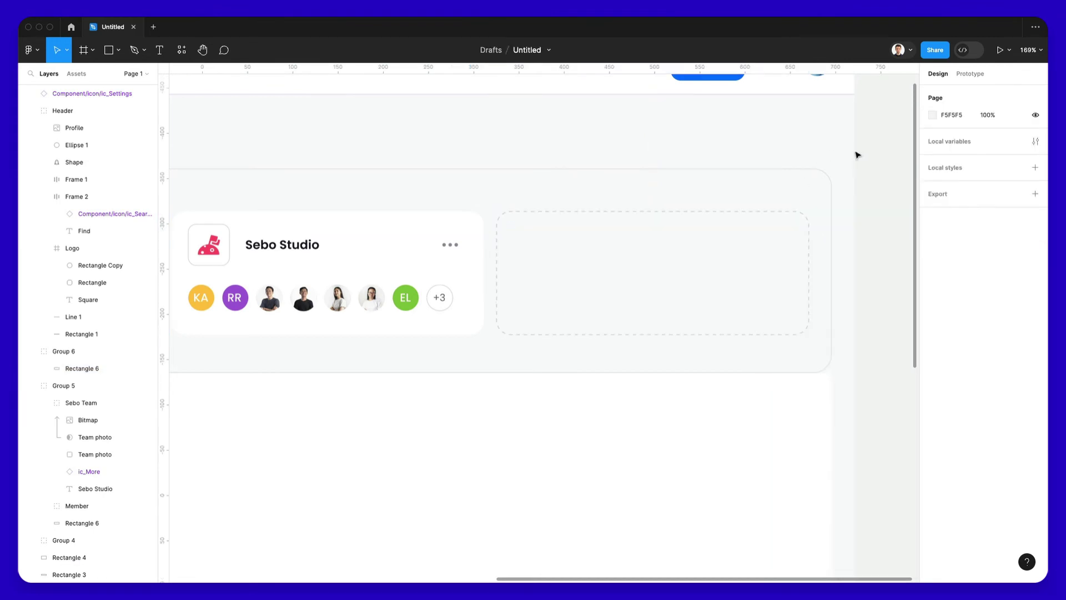
Copy the Sebo Studio name into the dashed card, place it at X 1190, Y 258 and change its text to "+".
double_click(273, 250)
key("ctrl+c")
left_click(642, 215)
key("ctrl+v")
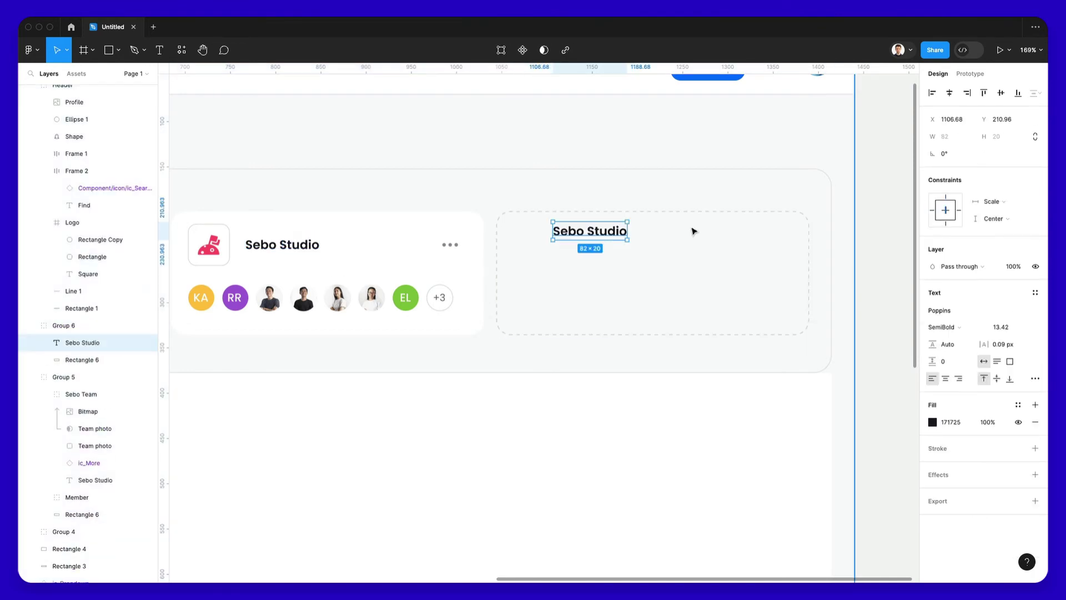
left_click_drag(609, 245, 684, 287)
double_click(670, 276)
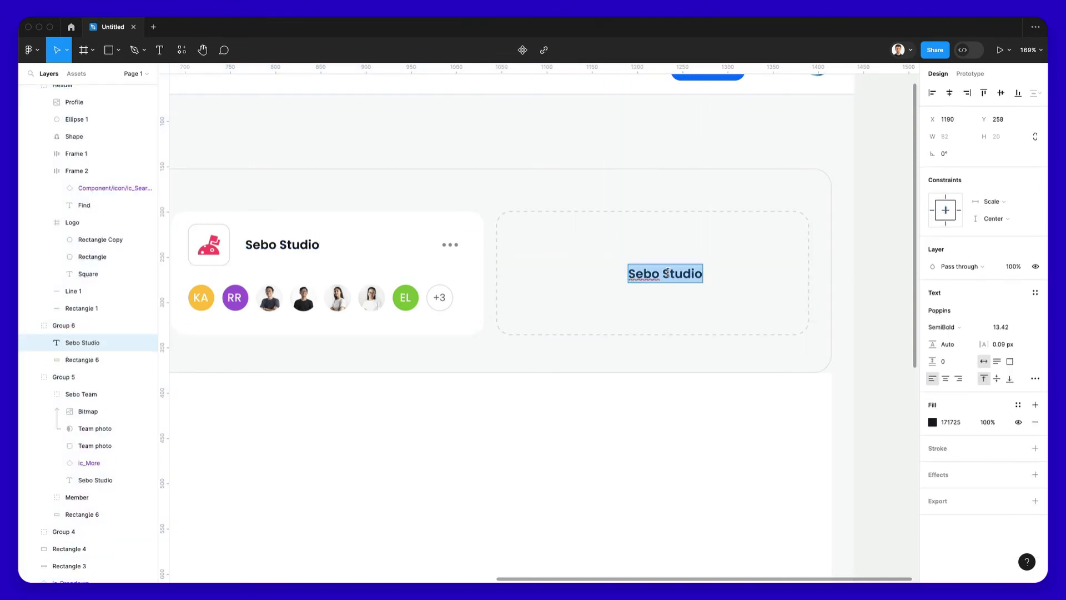
key("BackSpace")
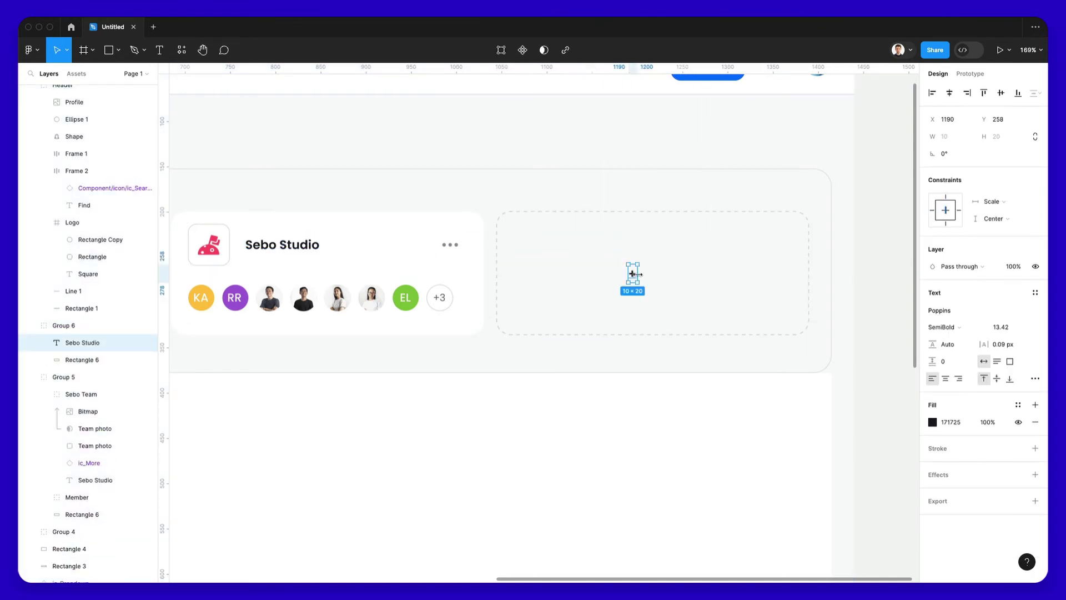
Scale the plus sign up to 22 × 48 px and set its font weight to Light.
key("k")
left_click_drag(633, 272, 648, 273)
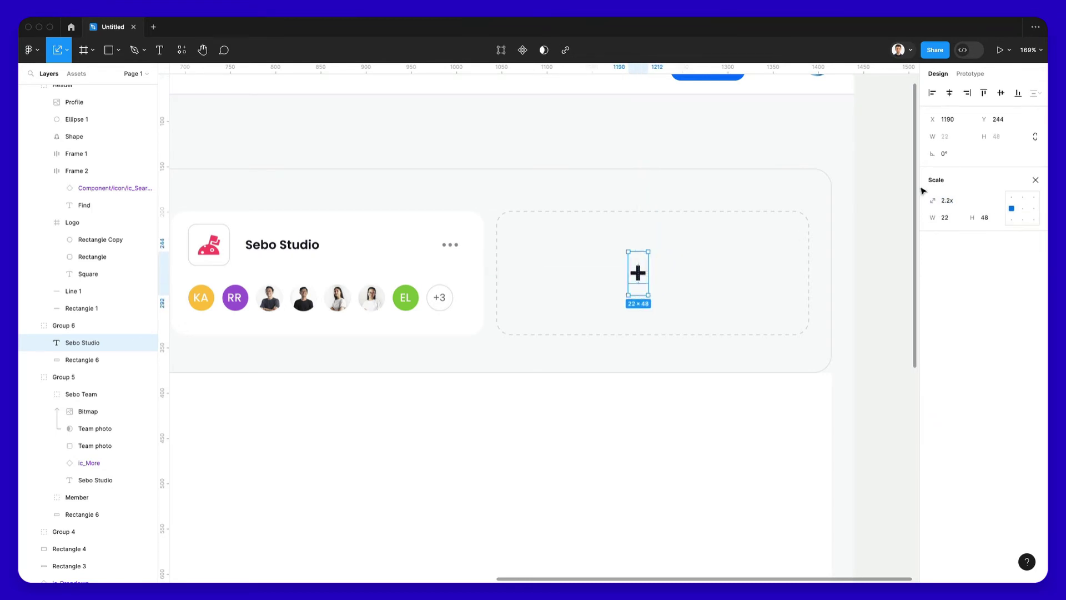
key("v")
left_click(938, 327)
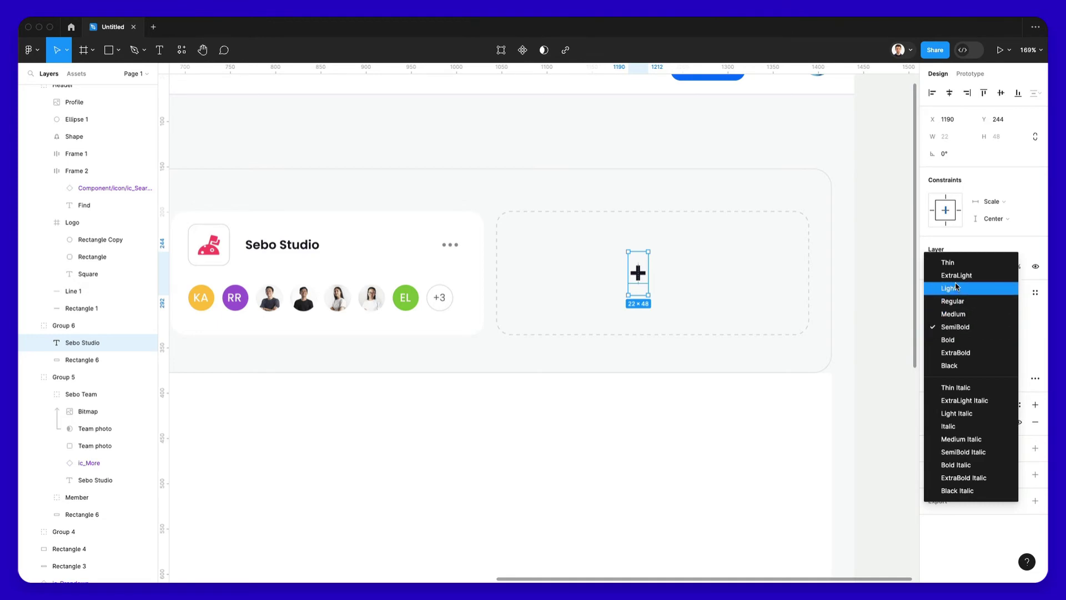
left_click(937, 284)
Colour the plus sign with the blue sampled from the New button and scale it up to 37 × 83 px.
scroll(666, 222, "up", 3)
key("i")
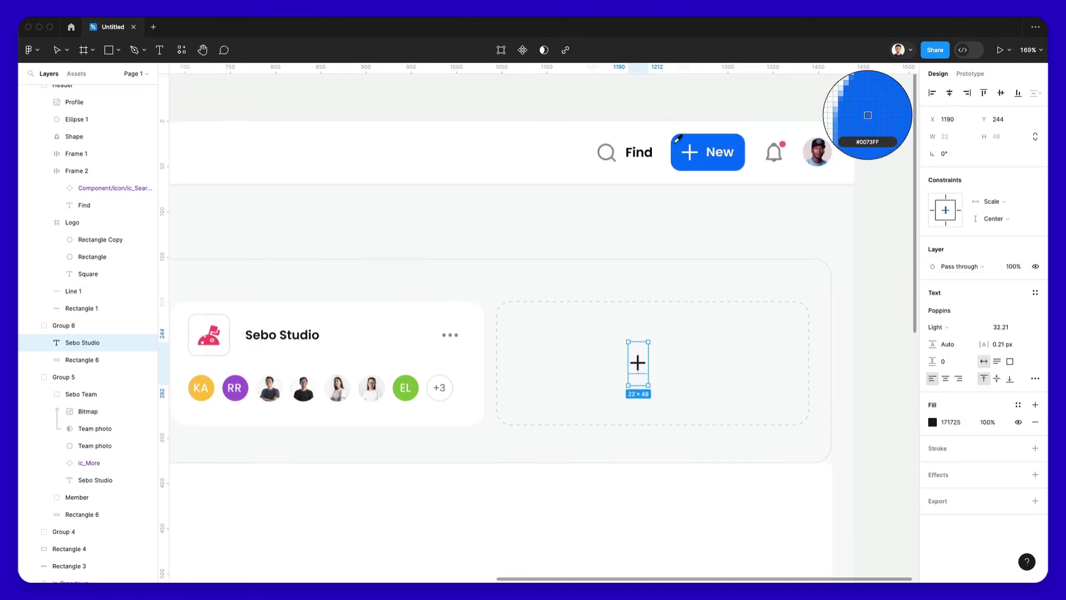
left_click(679, 140)
key("k")
left_click_drag(649, 362, 664, 364)
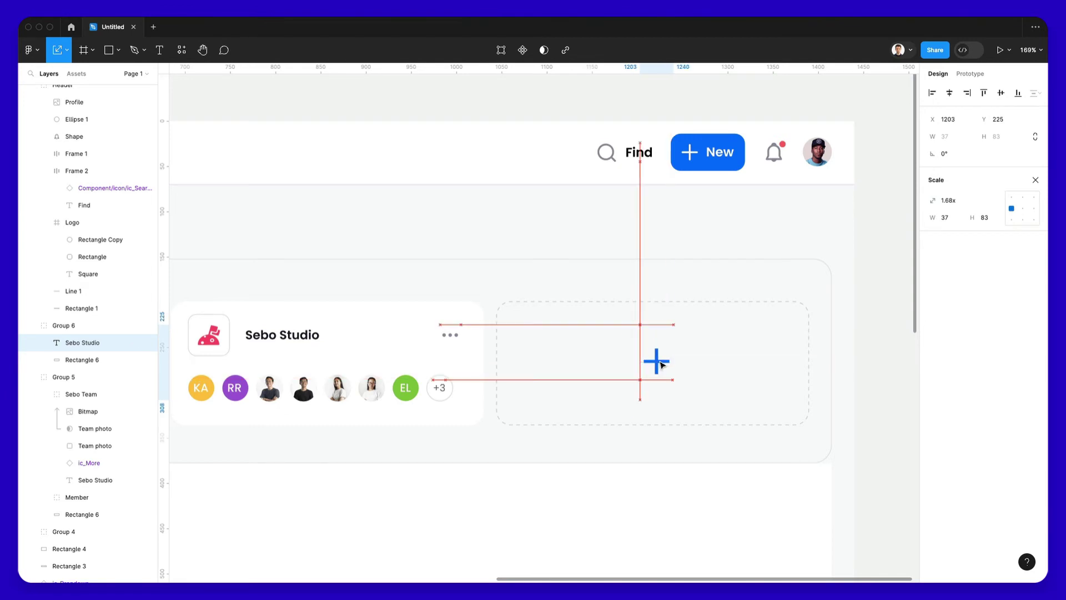
Centre the plus sign horizontally and vertically within the dashed rectangle.
left_click(701, 301, "shift")
left_click(949, 93)
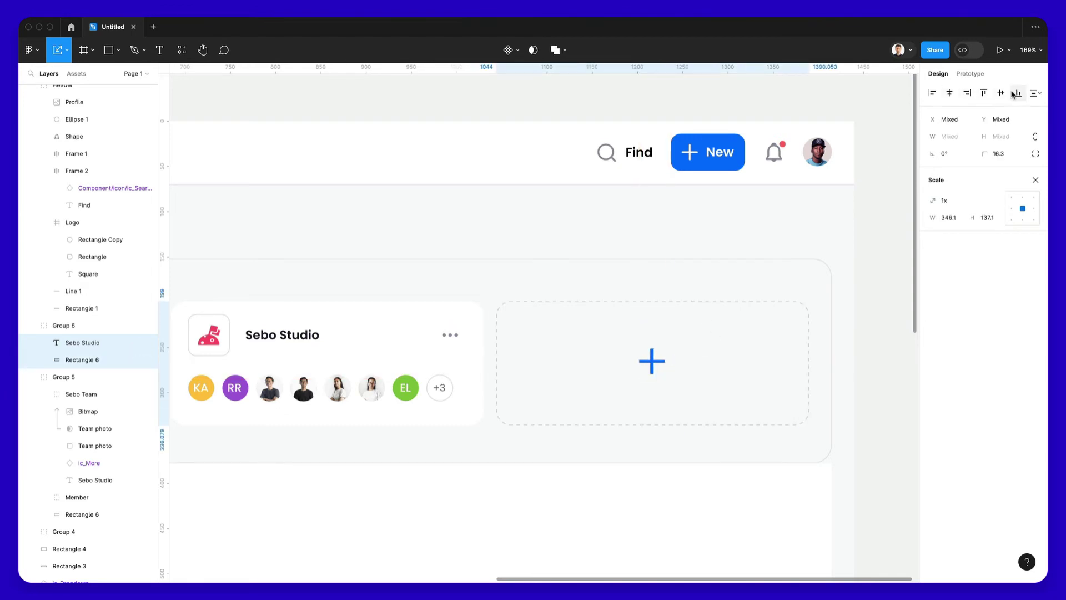
left_click(804, 234)
scroll(823, 264, "down", 1)
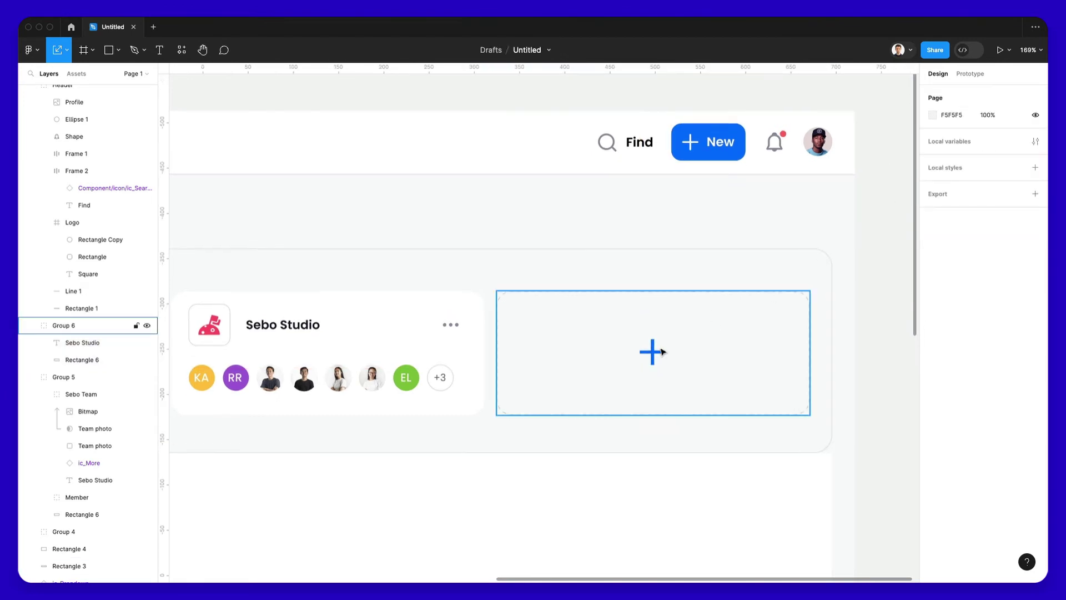
Convert the plus sign text in the dashed card to an outlined vector shape.
double_click(652, 358)
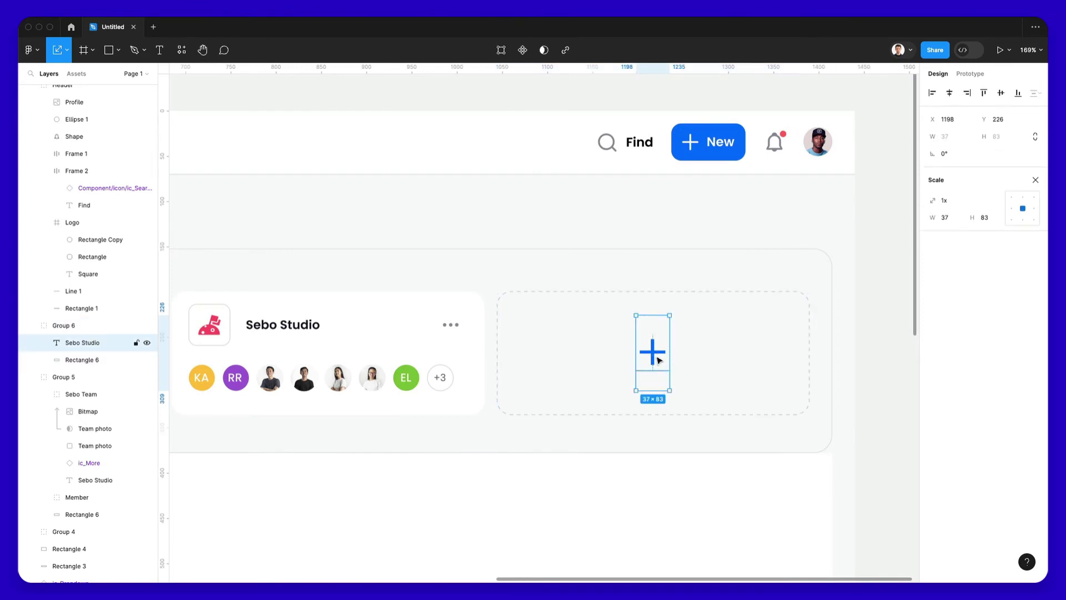
right_click(659, 361)
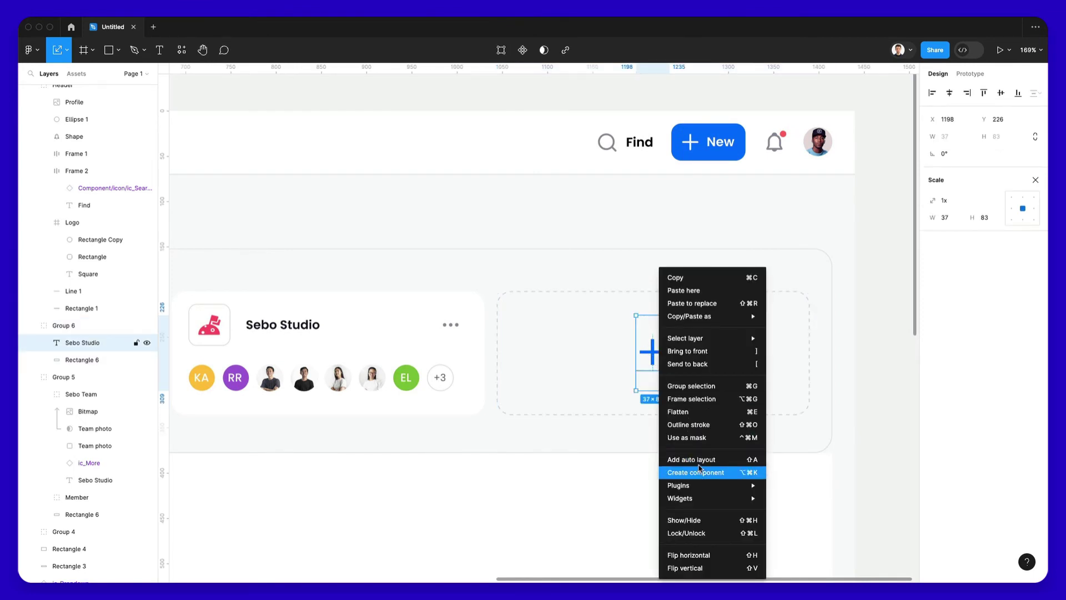
left_click(699, 424)
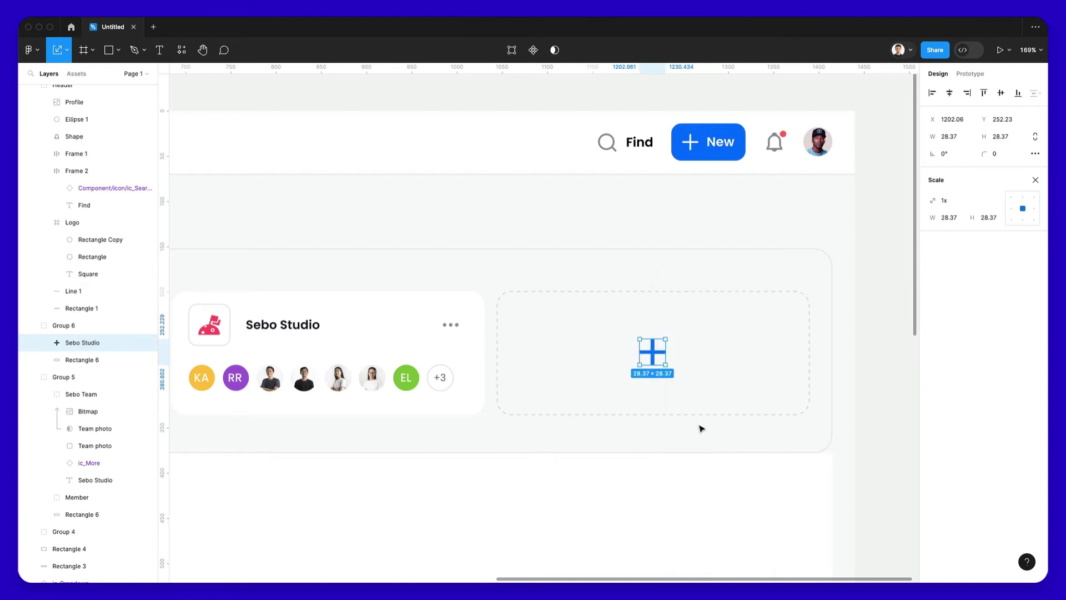
key("Escape")
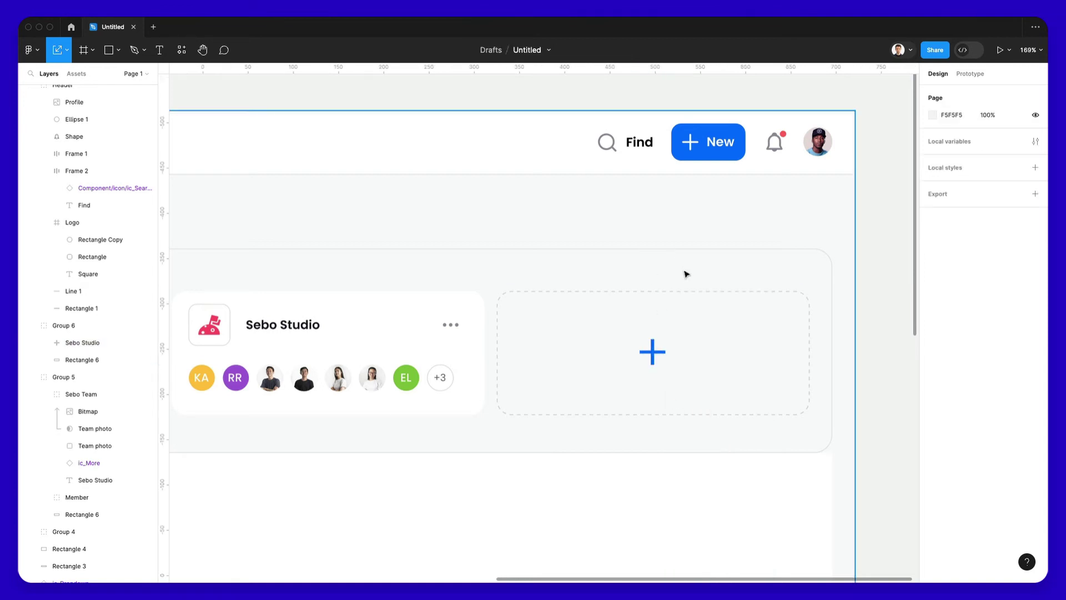
Paste the List Actions menu and place it beside the desktop frame at X 692, Y -350.
scroll(684, 278, "up", 3)
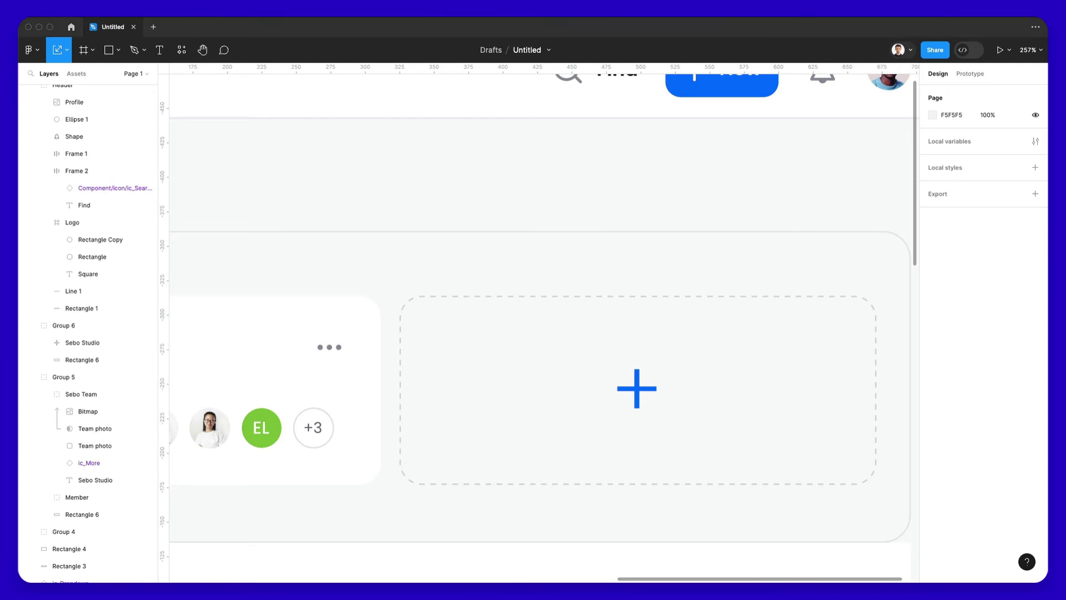
scroll(889, 342, "right", 5)
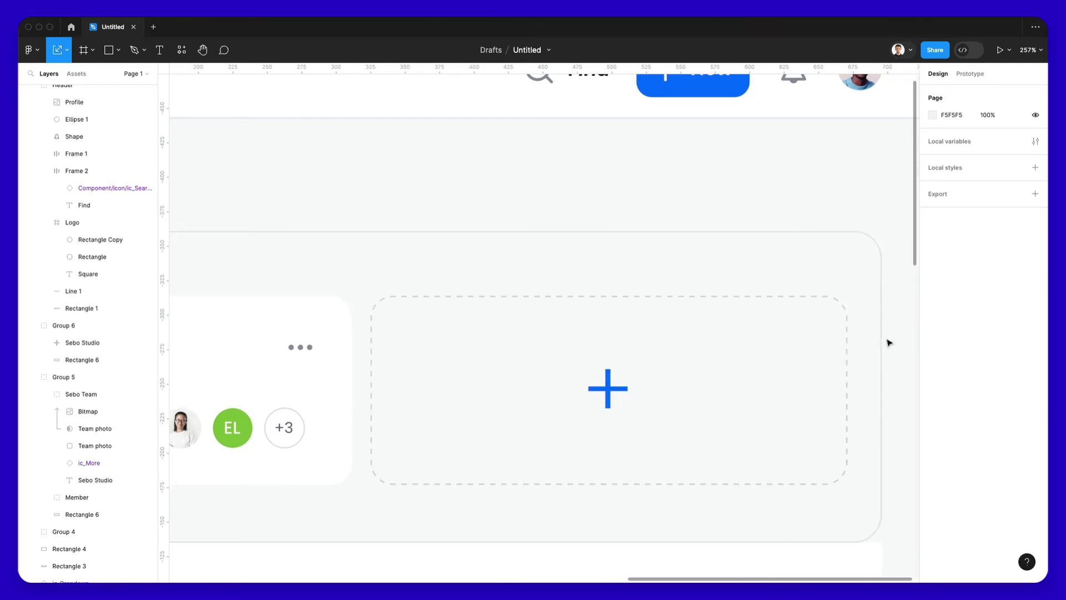
key("super+v")
left_click_drag(752, 356, 733, 375)
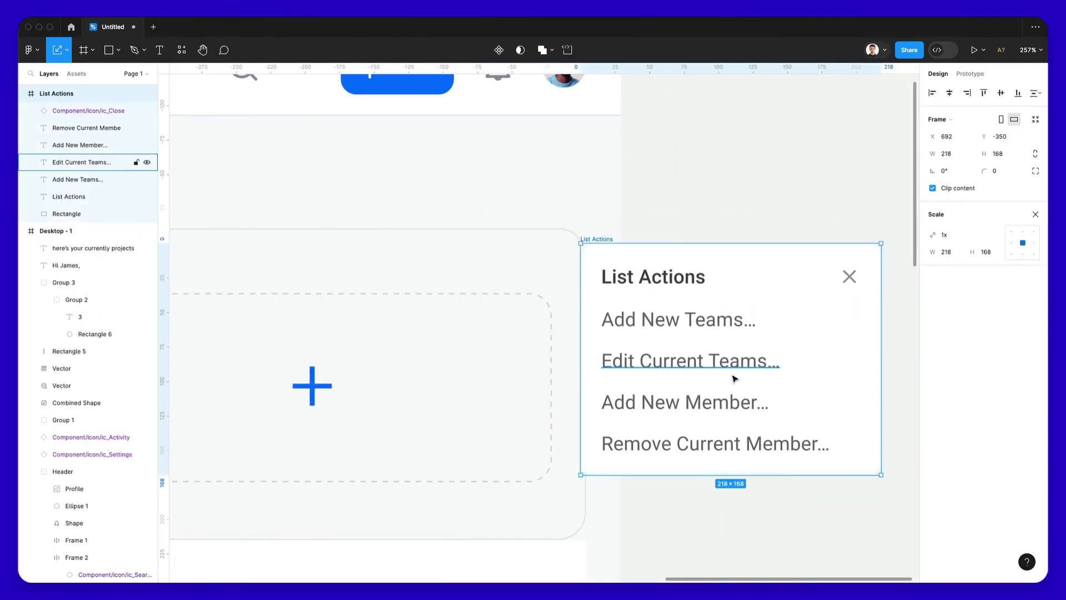
Scale the List Actions menu down to about 145 × 112 and place it outside the desktop frame at about X 748, Y -293.
scroll(732, 376, "down", 3)
left_click_drag(758, 282, 777, 318)
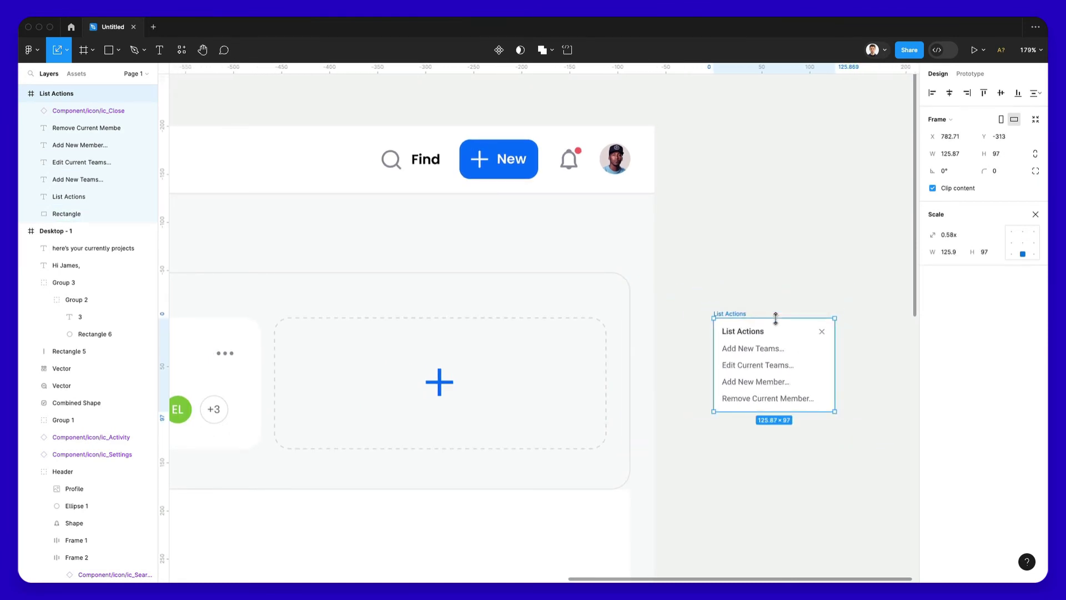
scroll(780, 326, "right", 5)
scroll(780, 326, "down", 1)
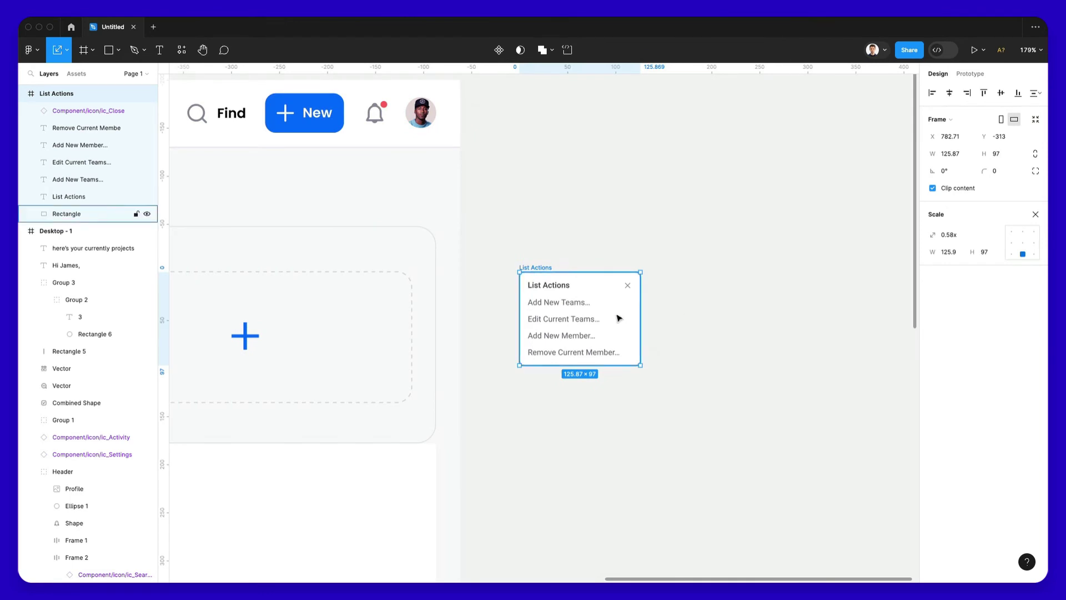
left_click_drag(585, 319, 562, 353)
mouse_move(561, 306)
left_mouse_down()
mouse_move(561, 293)
mouse_move(692, 422)
left_mouse_up()
left_click(664, 300)
scroll(664, 300, "up", 3)
Draw a 129 × 112 rectangle beside the List Actions menu, with corner radius 6 and white fill FFFFFF.
key("r")
mouse_move(597, 357)
left_mouse_down()
mouse_move(689, 357)
mouse_move(674, 354)
left_mouse_up()
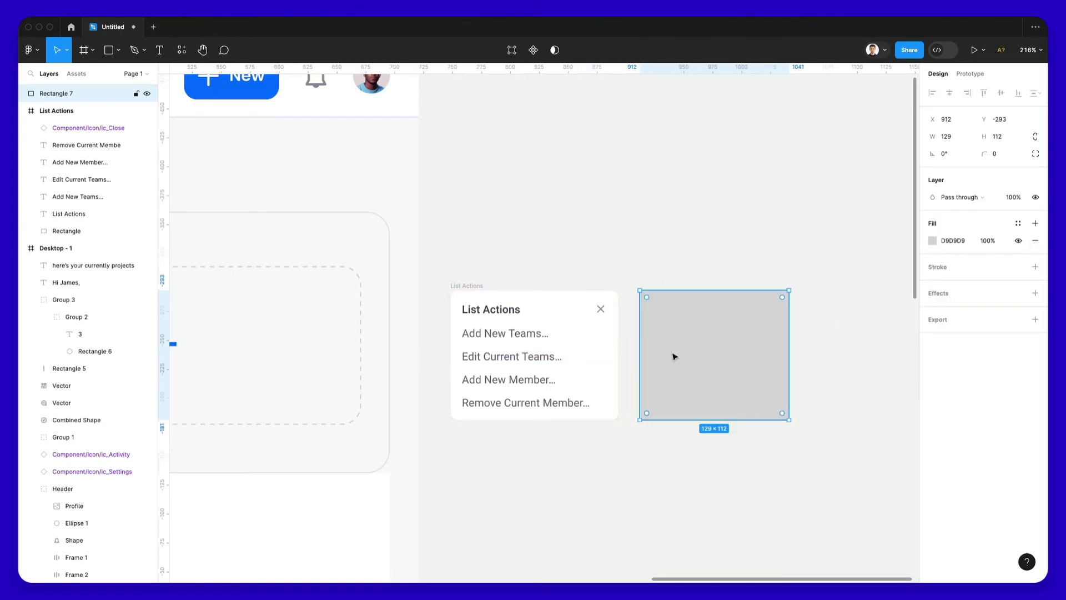
left_click_drag(1007, 154, 29, 156)
key("i")
left_click(576, 304)
left_click(611, 274)
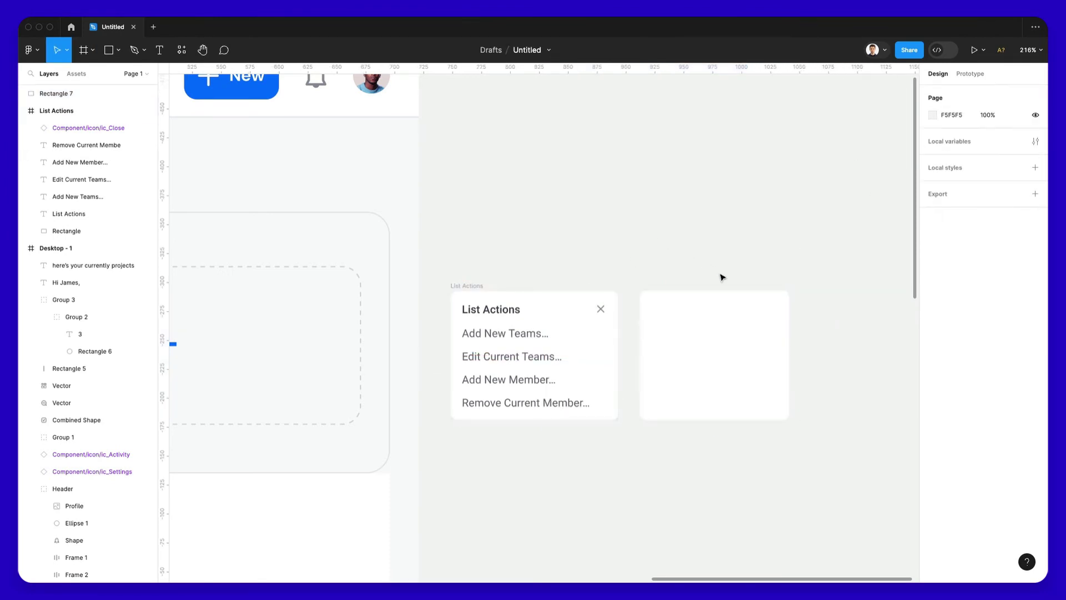
Try to copy the List Actions title onto the white rectangle, and undo the copy.
scroll(722, 277, "up", 5)
left_click(315, 332)
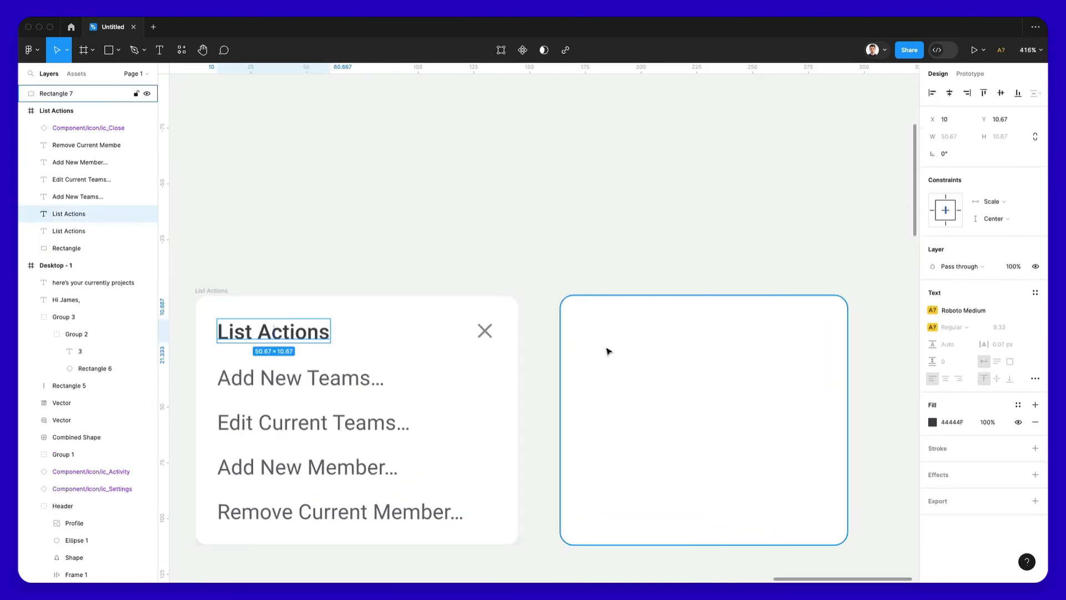
left_click_drag(294, 336, 660, 341)
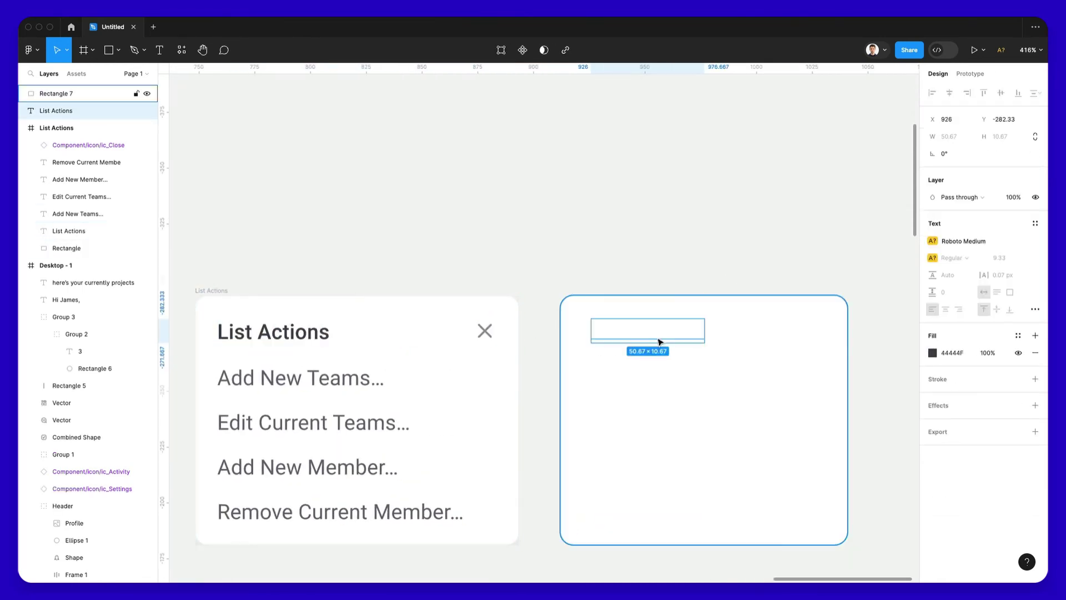
left_click(656, 334)
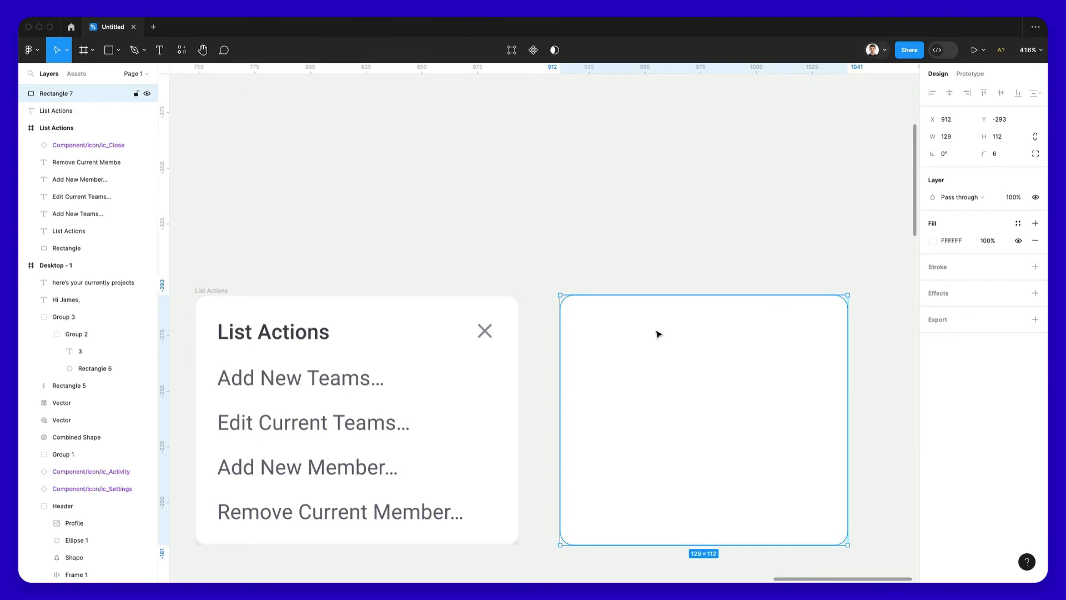
key("ctrl+z")
key("ctrl+z")
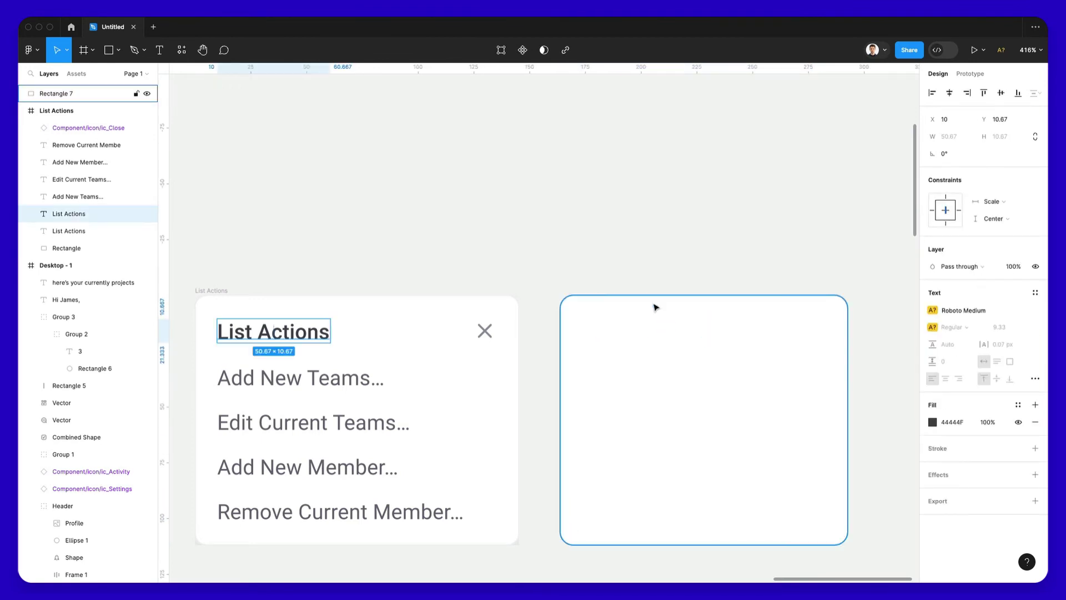
key("ctrl+z")
Delete the white rectangle beside the List Actions menu.
scroll(656, 305, "left", 3)
scroll(656, 305, "down", 2)
left_click(767, 283)
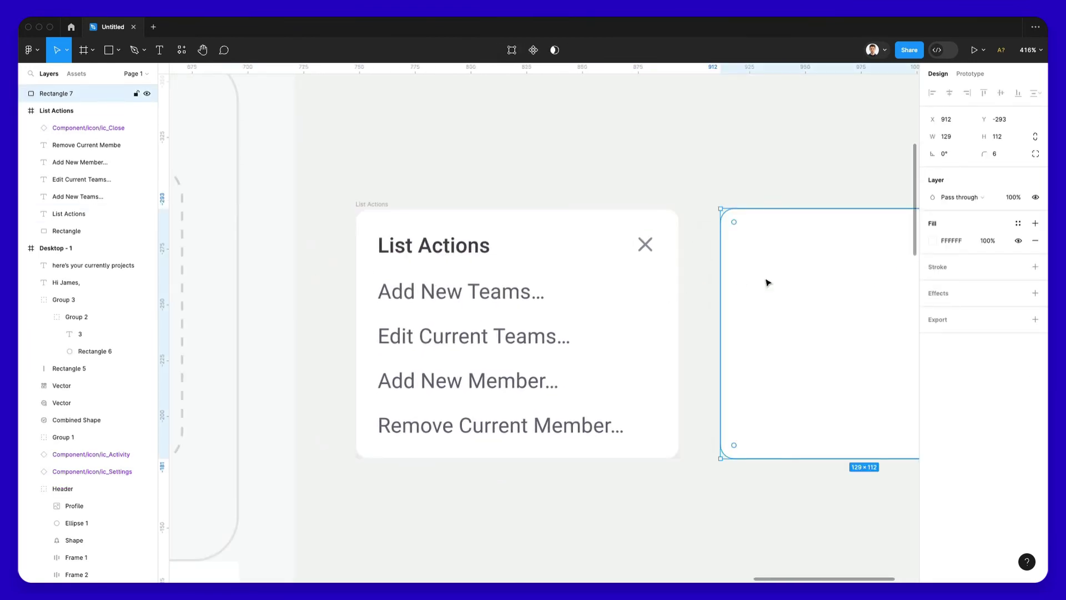
key("Delete")
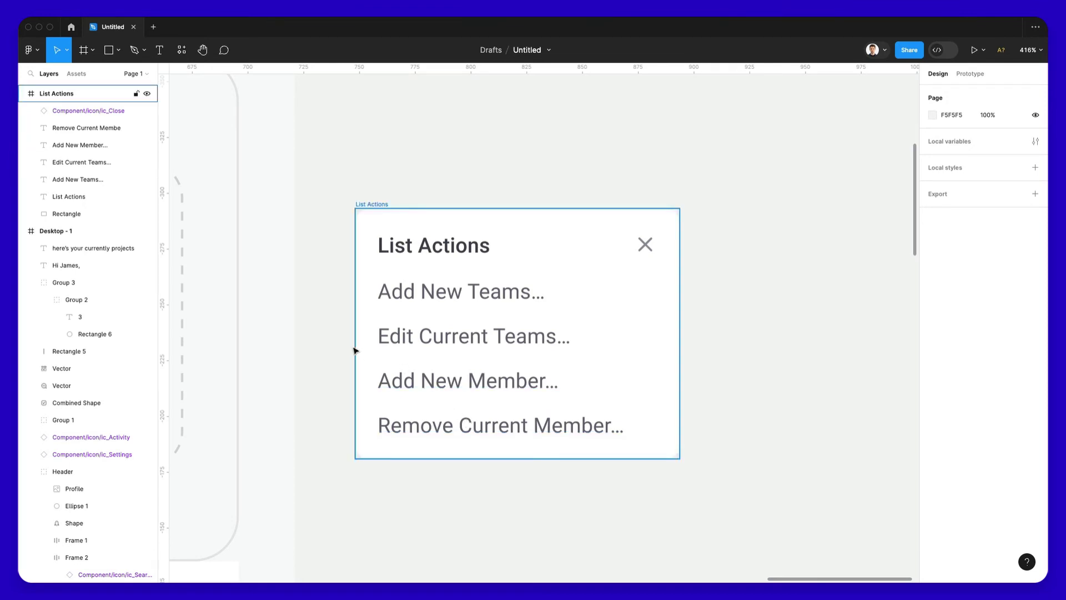
Select the whole List Actions menu outside the desktop frame and turn it into a group.
scroll(325, 324, "left", 5)
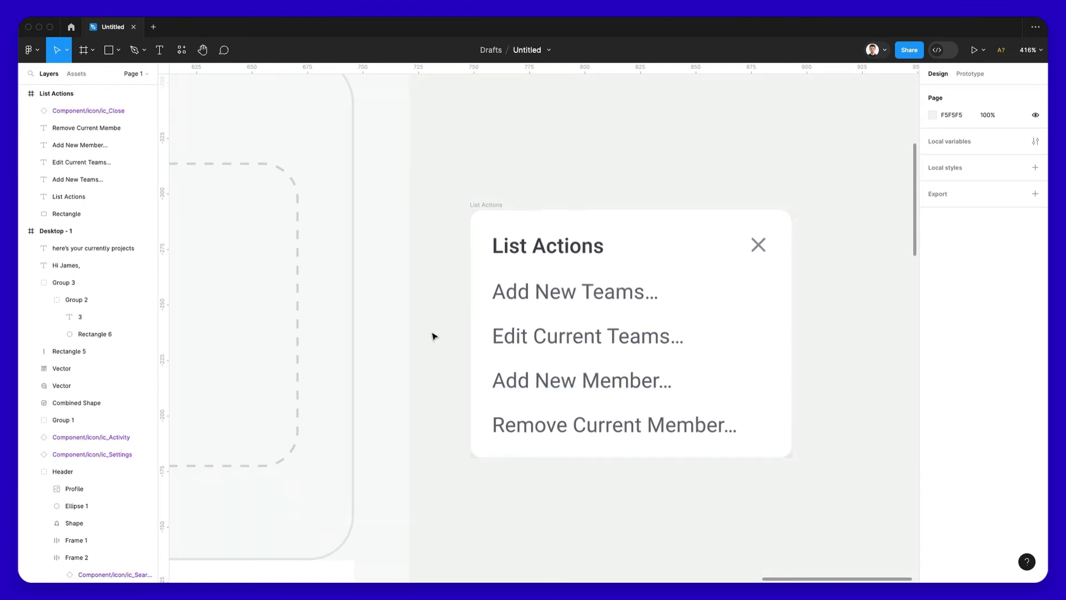
scroll(433, 335, "down", 5)
scroll(555, 311, "left", 4)
scroll(772, 284, "up", 1)
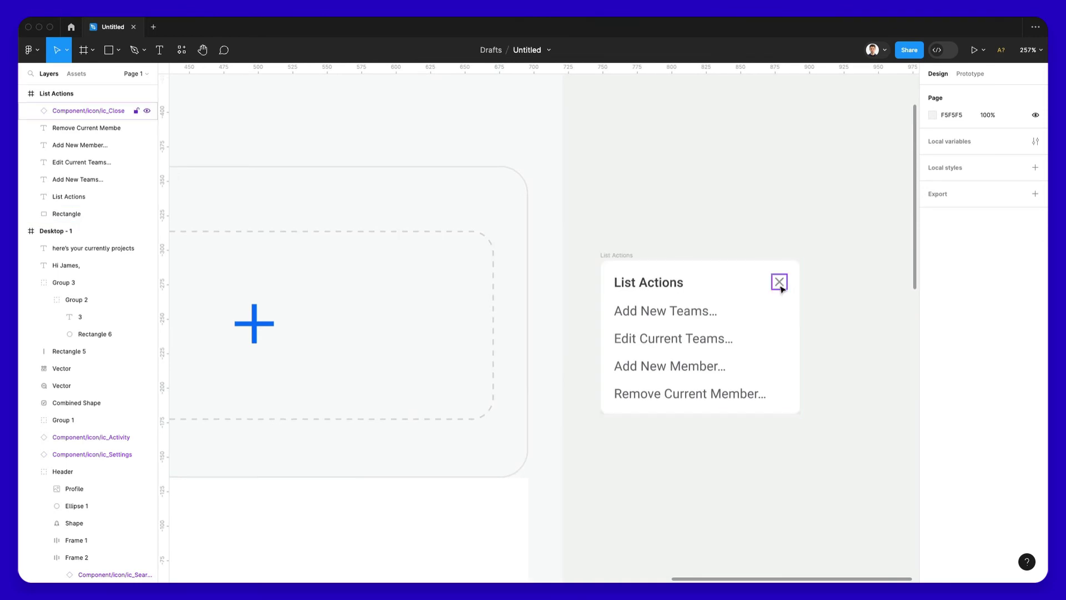
left_click_drag(828, 224, 599, 425)
key("ctrl+g")
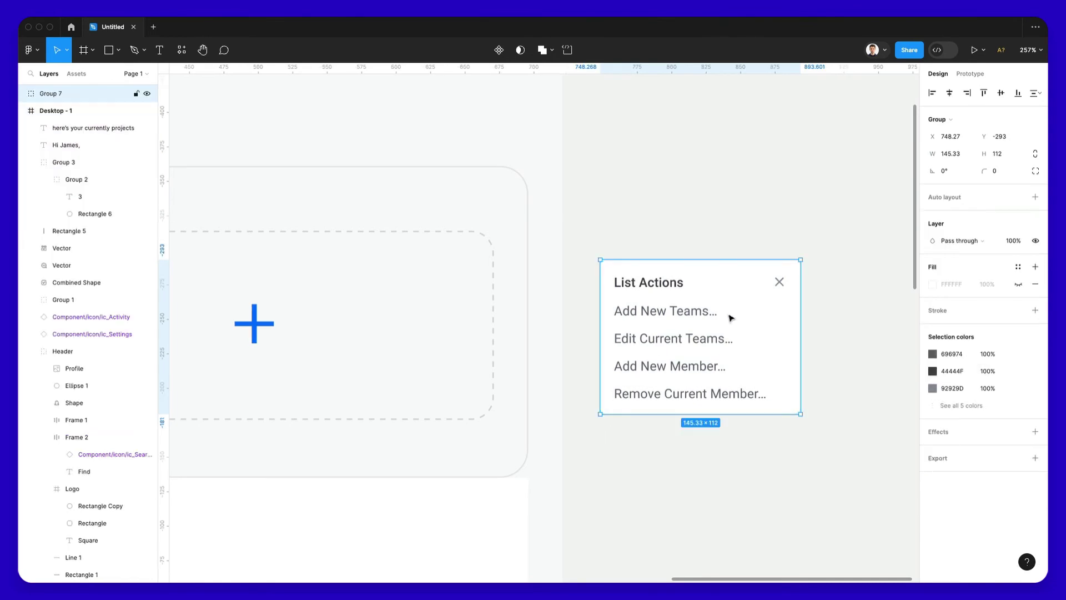
Move the List Actions group into the desktop frame over the dashed card, at X 1245, Y 193.
left_click_drag(730, 315, 427, 282)
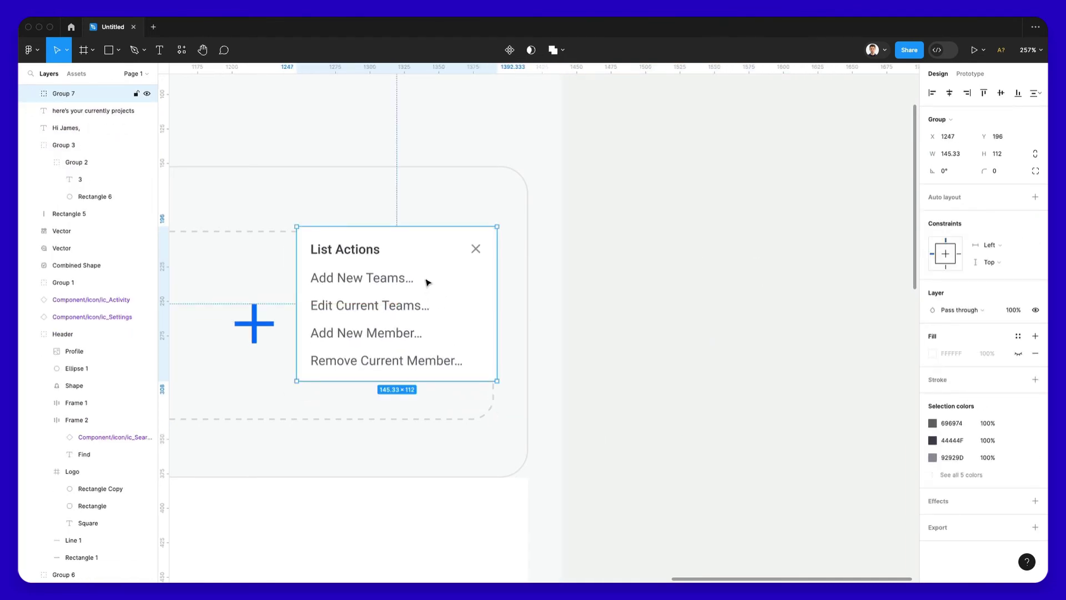
scroll(427, 282, "down", 2)
scroll(427, 283, "left", 3)
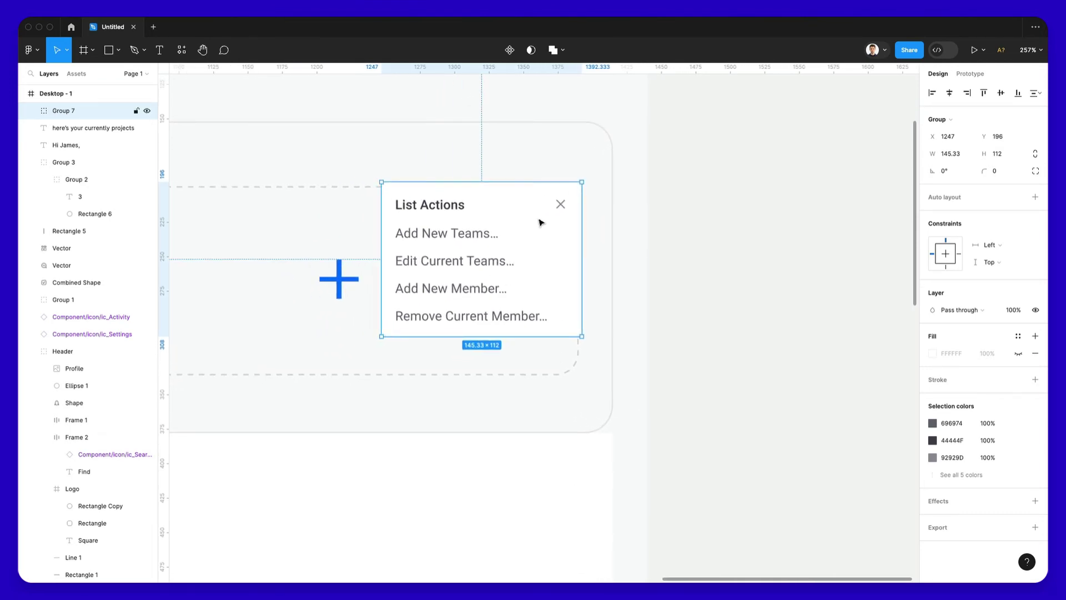
left_click_drag(538, 219, 537, 222)
Copy the three-dot More icon from the Sebo Studio card and place it above the List Actions menu at about X 1368, Y 162.
scroll(602, 269, "left", 8)
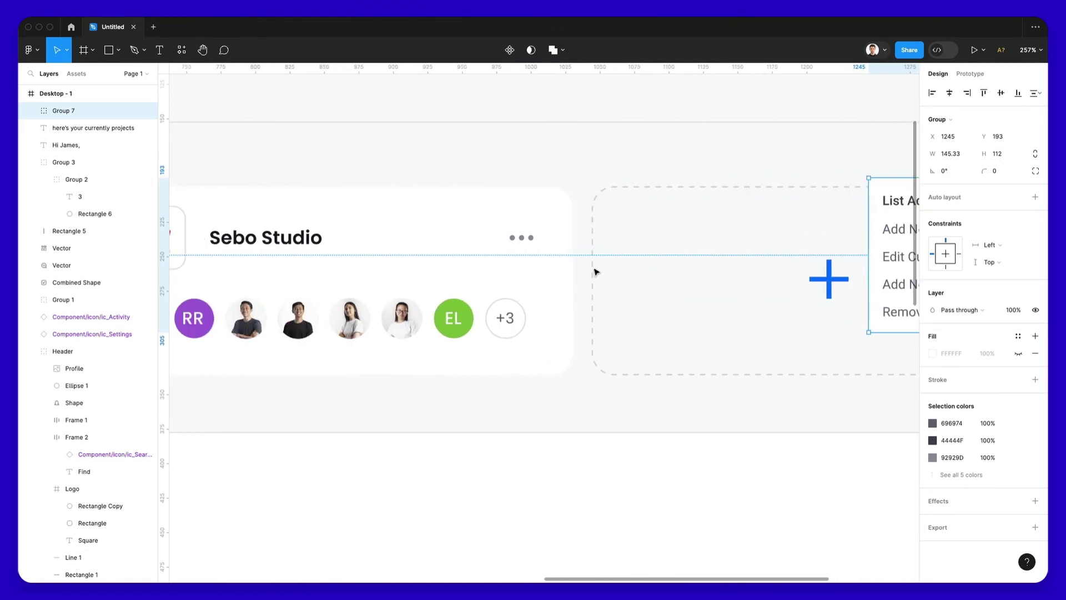
double_click(526, 242)
double_click(528, 242)
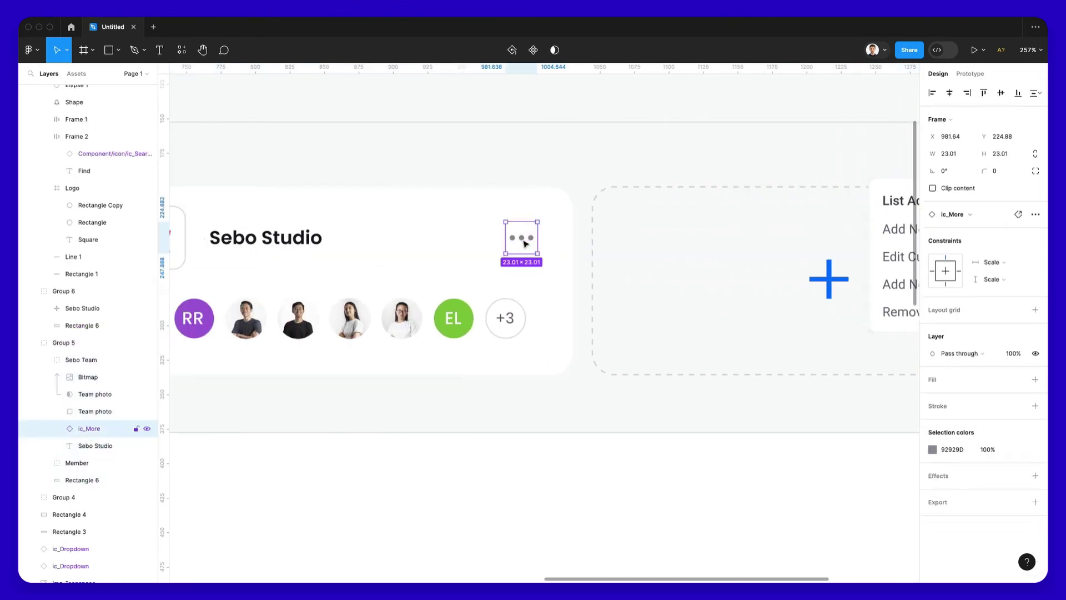
scroll(652, 226, "up", 3)
scroll(652, 225, "right", 1)
left_click(628, 179)
scroll(628, 178, "right", 5)
key("ctrl+v")
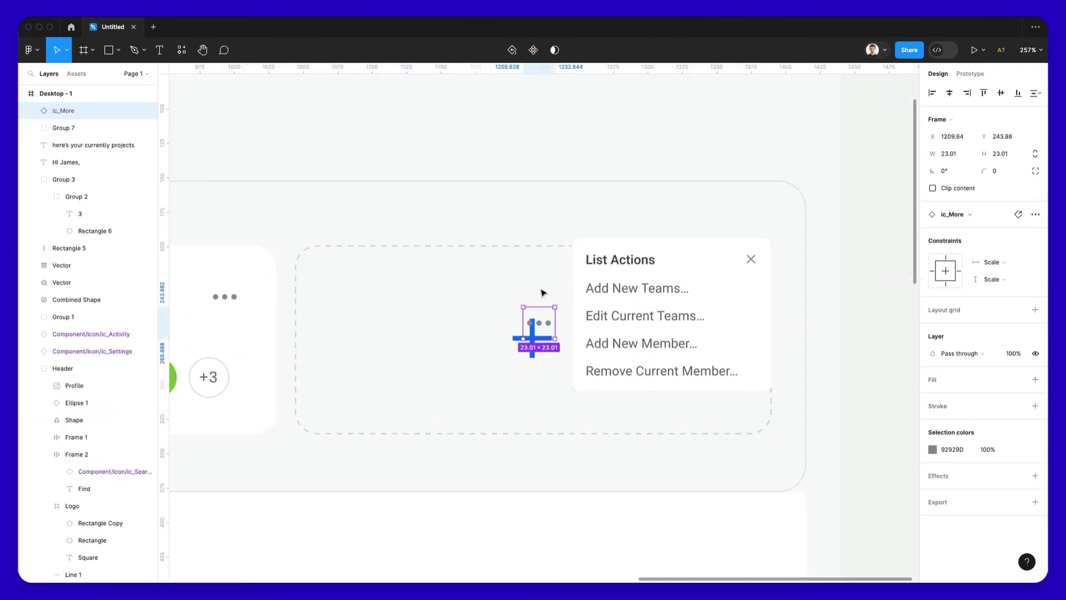
left_click_drag(540, 320, 760, 214)
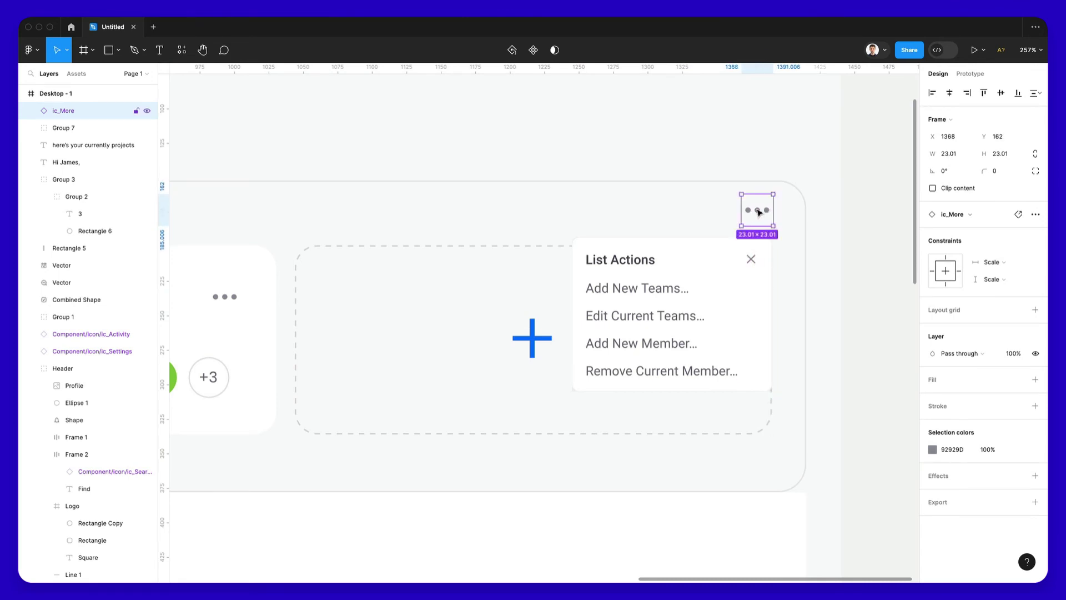
key("Right")
Nudge the List Actions group up to Y 184, closer to the More icon.
left_click(738, 269)
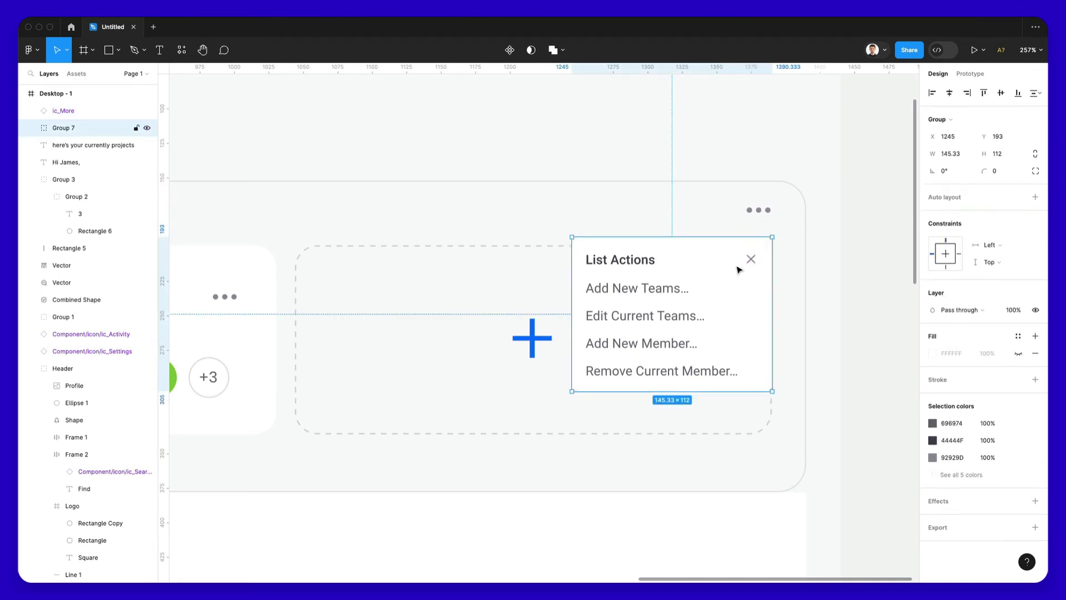
key("Up")
key("Up")
key("Up")
key("Up")
key("Up")
key("Up")
key("Up")
key("Up")
key("Up")
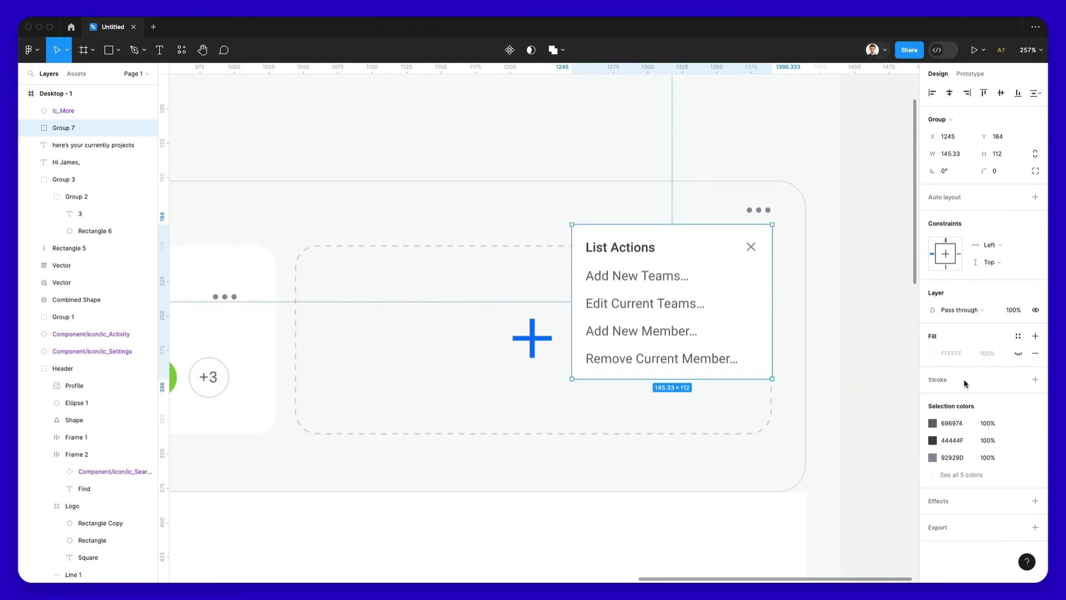
Add a drop shadow with blur 19 to the List Actions group and set its corner radius to 4.
left_click(1034, 500)
left_click(932, 517)
left_click(885, 501)
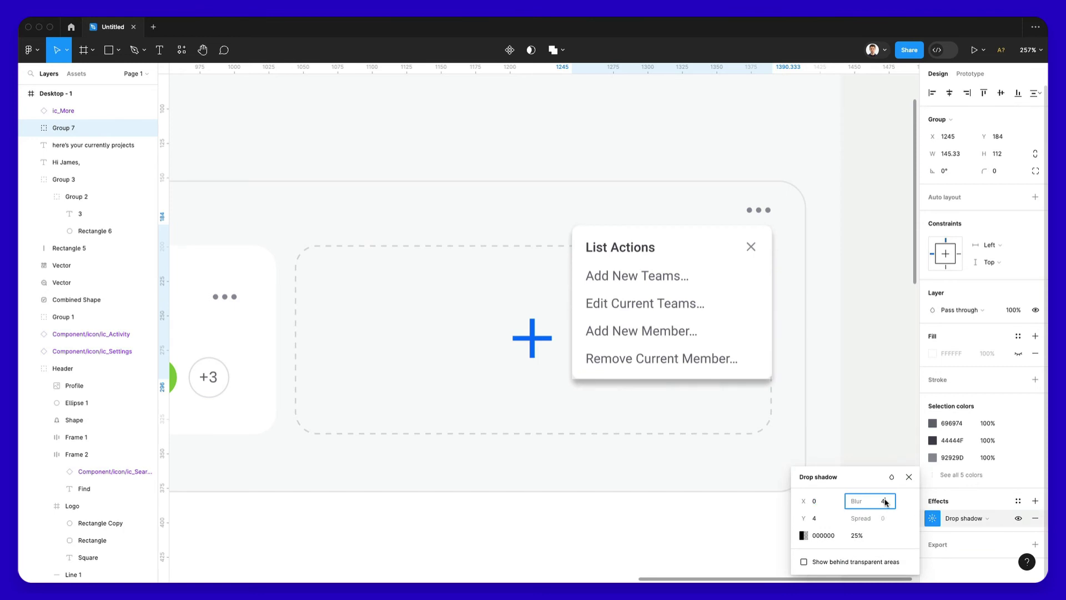
type("20")
key("Return")
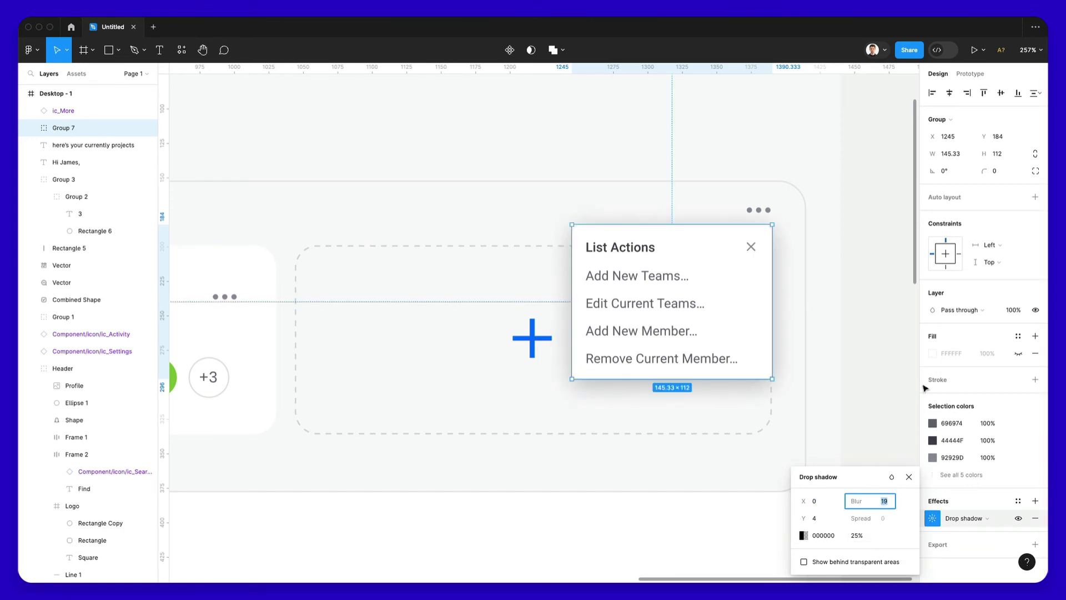
left_click_drag(985, 171, 1025, 179)
left_click(860, 204)
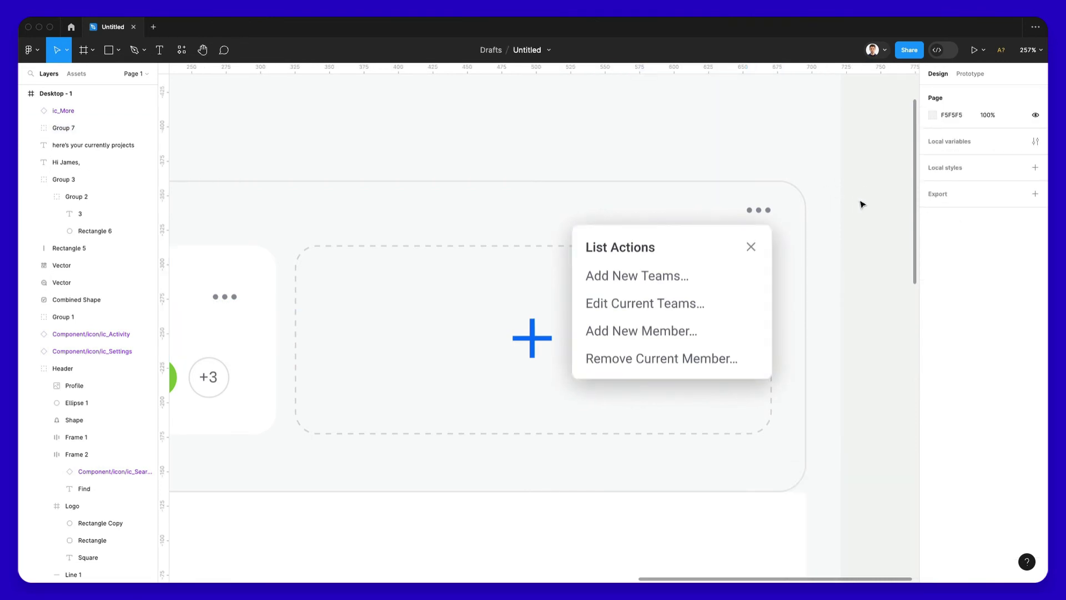
Soften the List Actions group's drop shadow by changing its colour from black to a light blue tint.
scroll(860, 204, "down", 5)
left_click(808, 266)
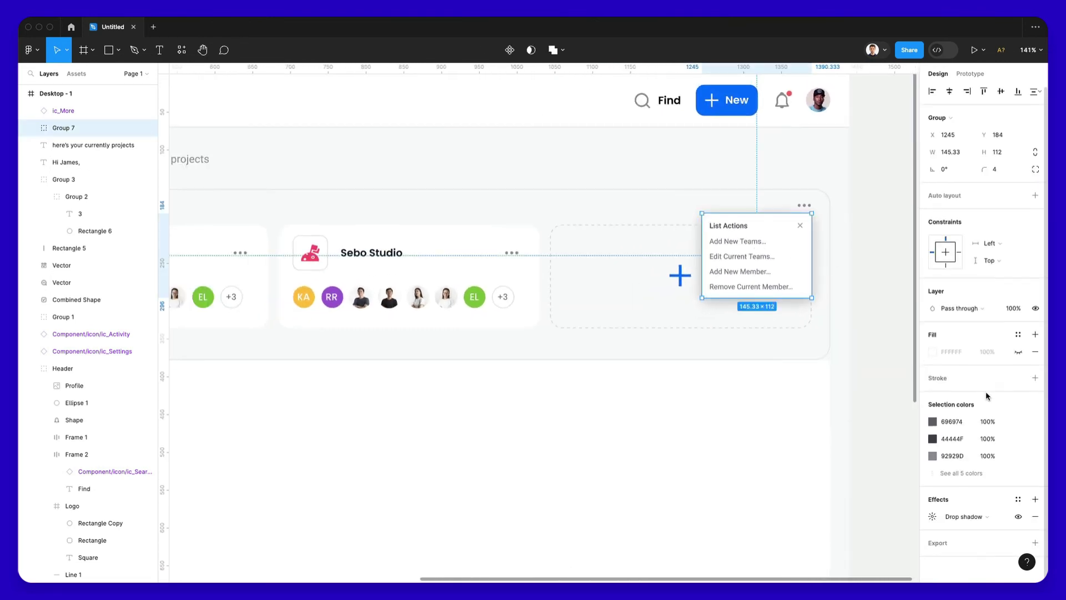
left_click(932, 516)
left_click(802, 534)
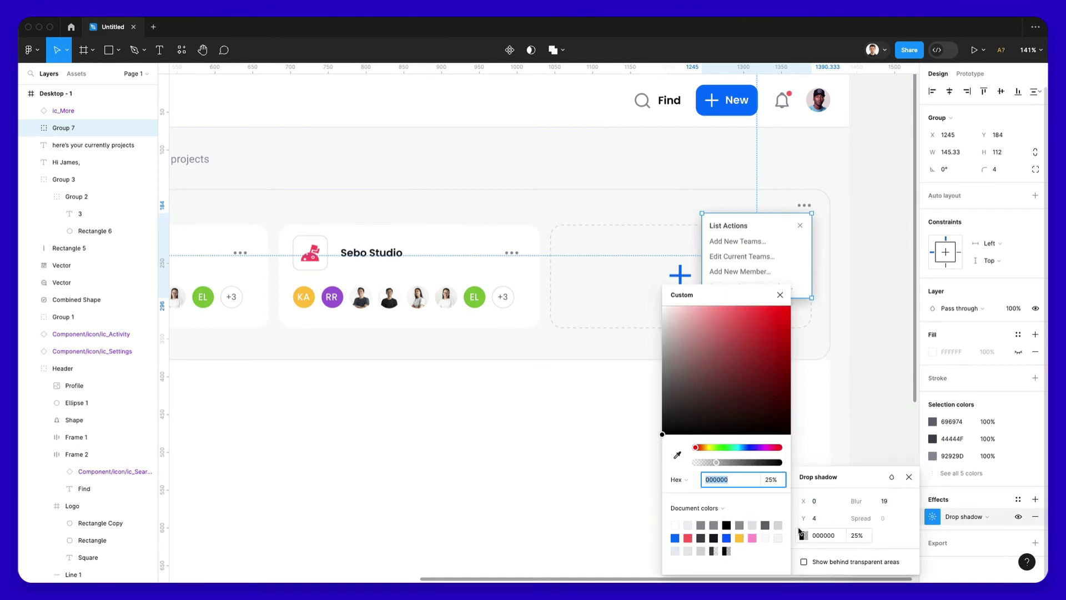
left_click(749, 447)
left_click_drag(671, 304, 464, 297)
left_click(787, 287)
left_click(863, 303)
key("shift+1")
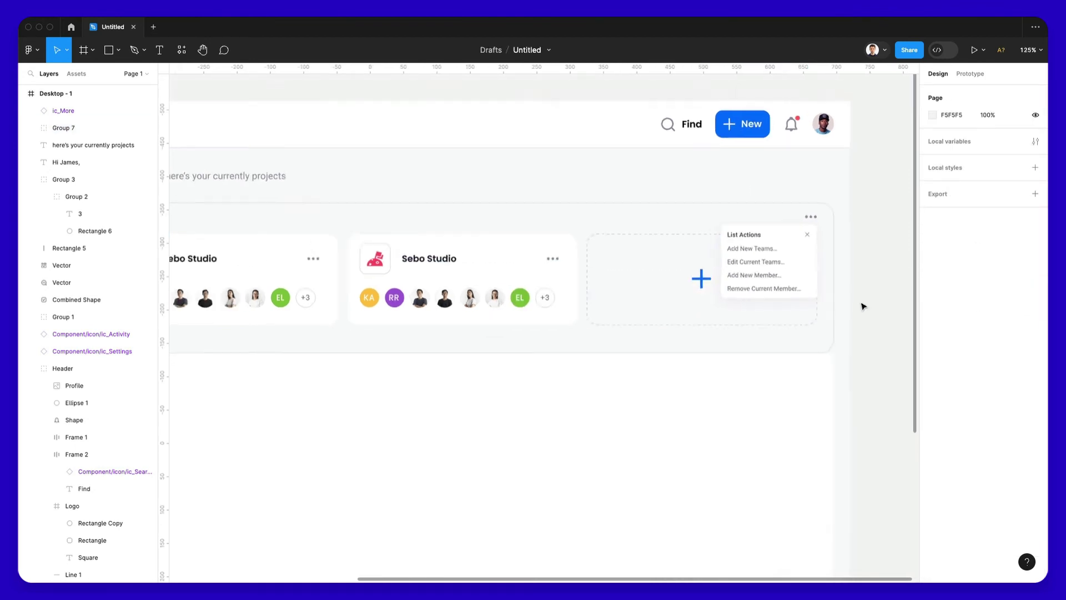
Space the large white rectangle 32 px below the Team panel and give it the Team panel's grey, outlined, rounded style.
scroll(863, 306, "down", 2)
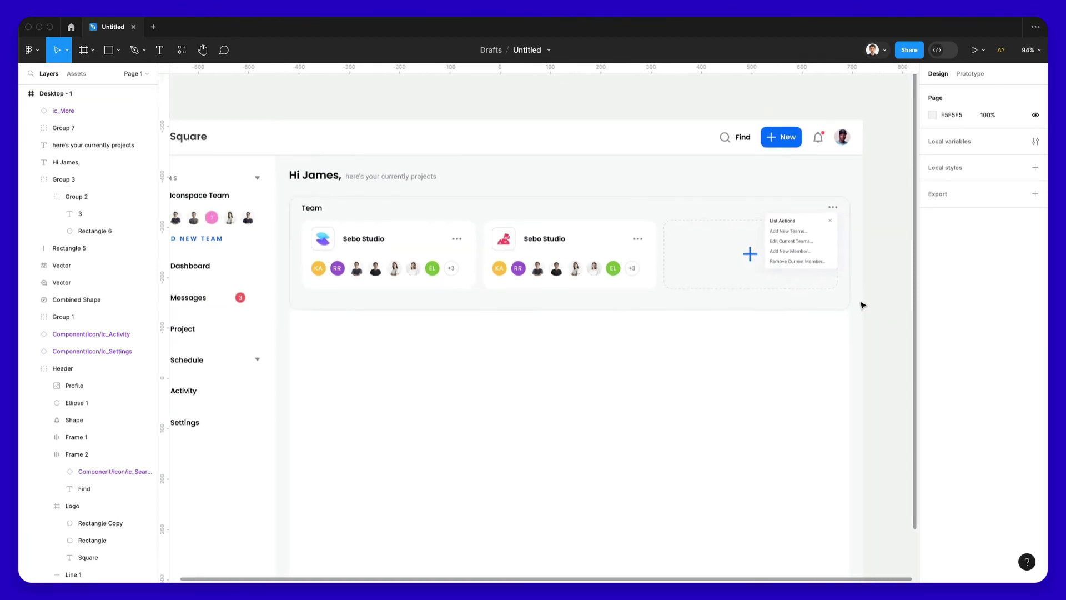
scroll(863, 305, "left", 2)
scroll(863, 306, "down", 2)
left_click(416, 112)
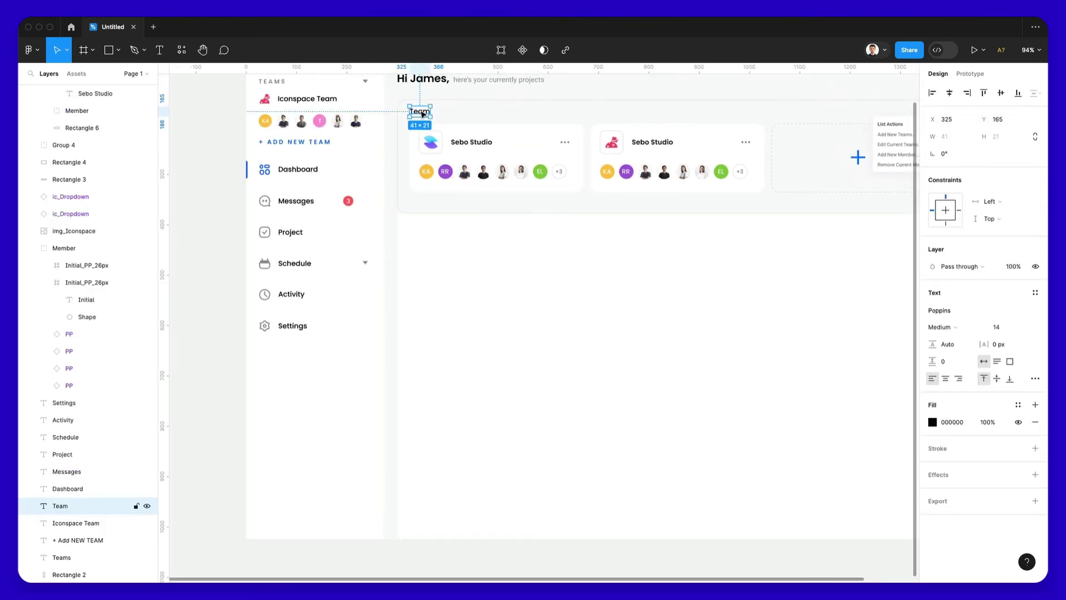
mouse_move(481, 256)
left_mouse_down()
mouse_move(485, 248)
mouse_move(486, 267)
left_mouse_up()
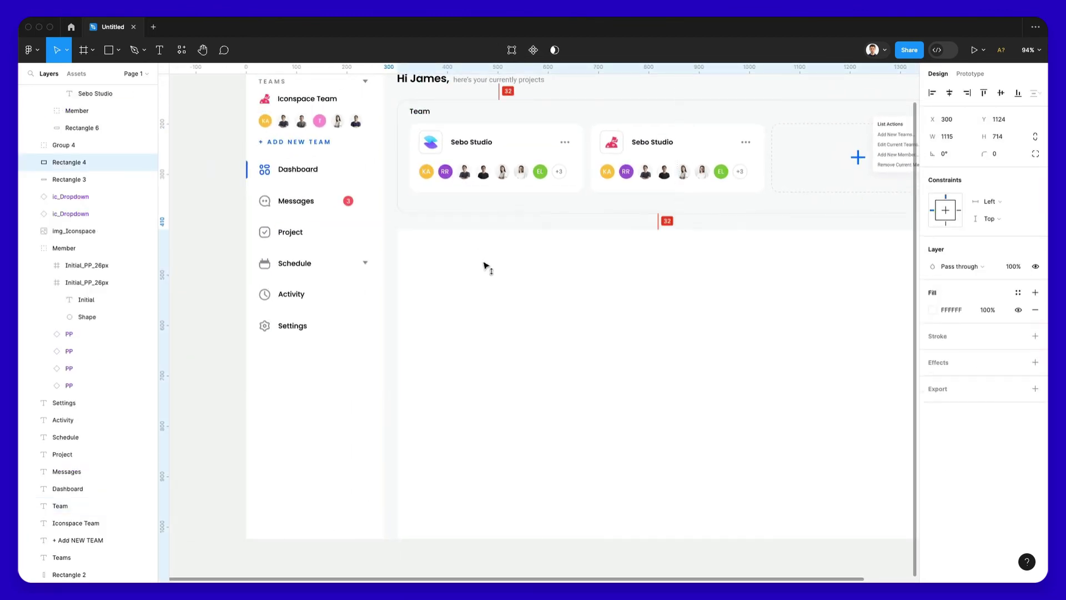
left_click(397, 154)
left_click(506, 298)
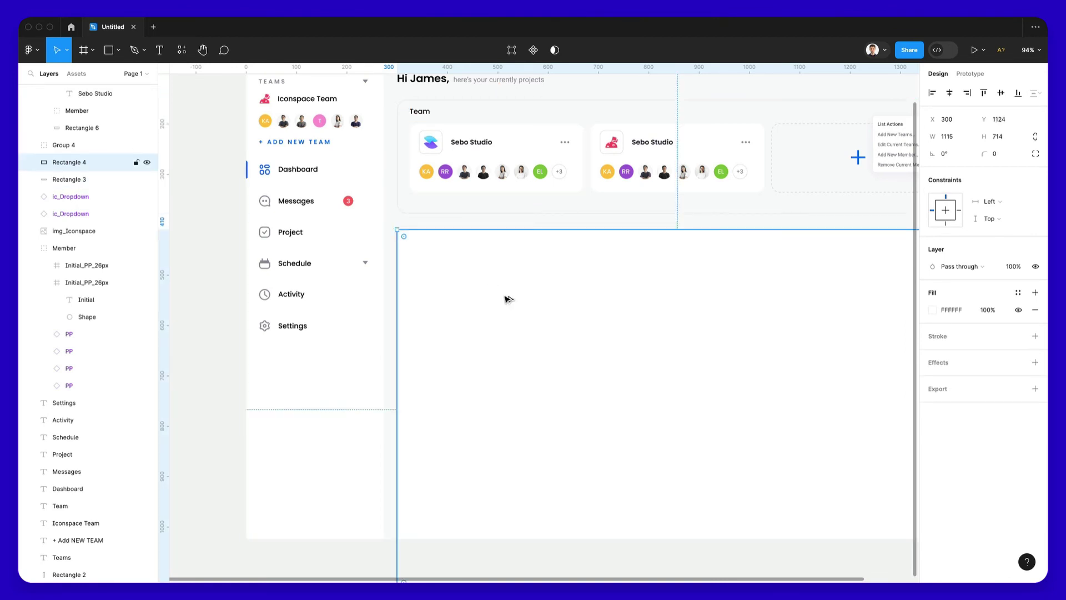
Duplicate the Team heading and the first Sebo Studio card into the lower panel, and change the copied heading to Project.
left_click(420, 111)
left_click(503, 142, "shift")
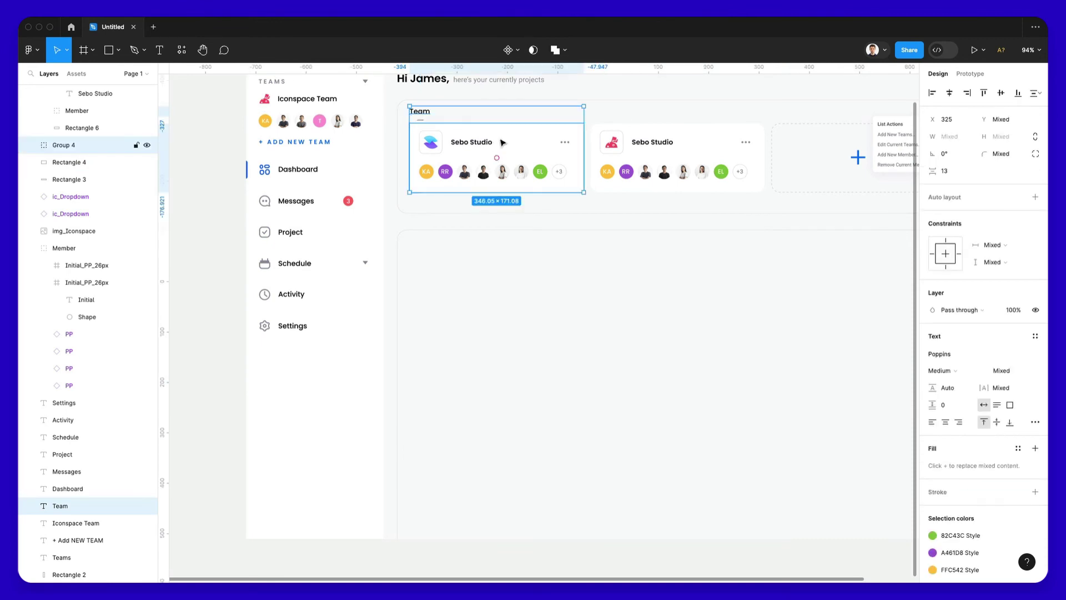
left_click_drag(503, 143, 463, 255)
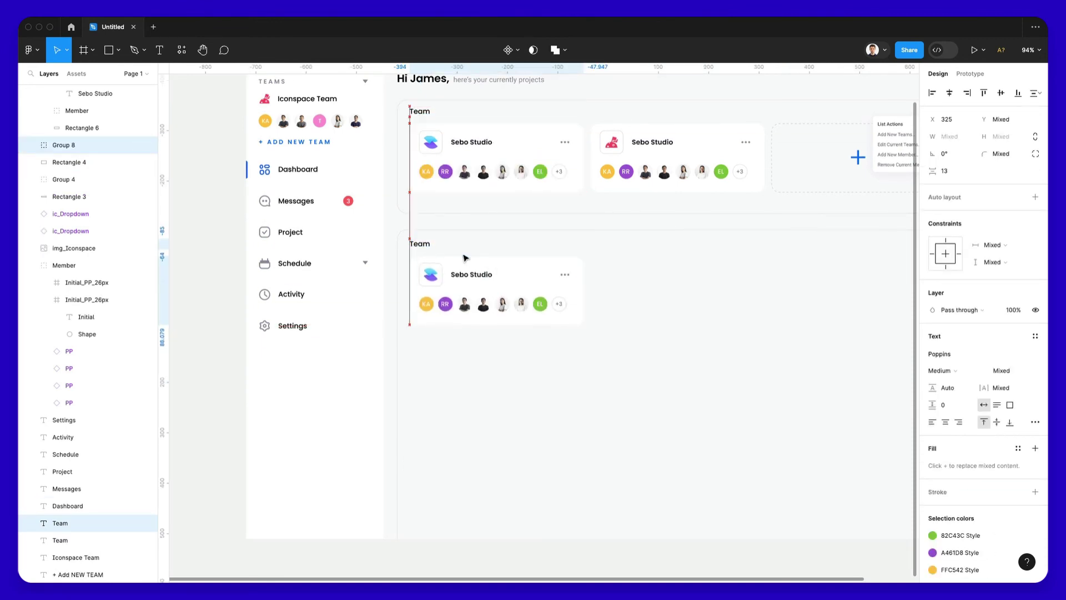
double_click(428, 246)
type("Project")
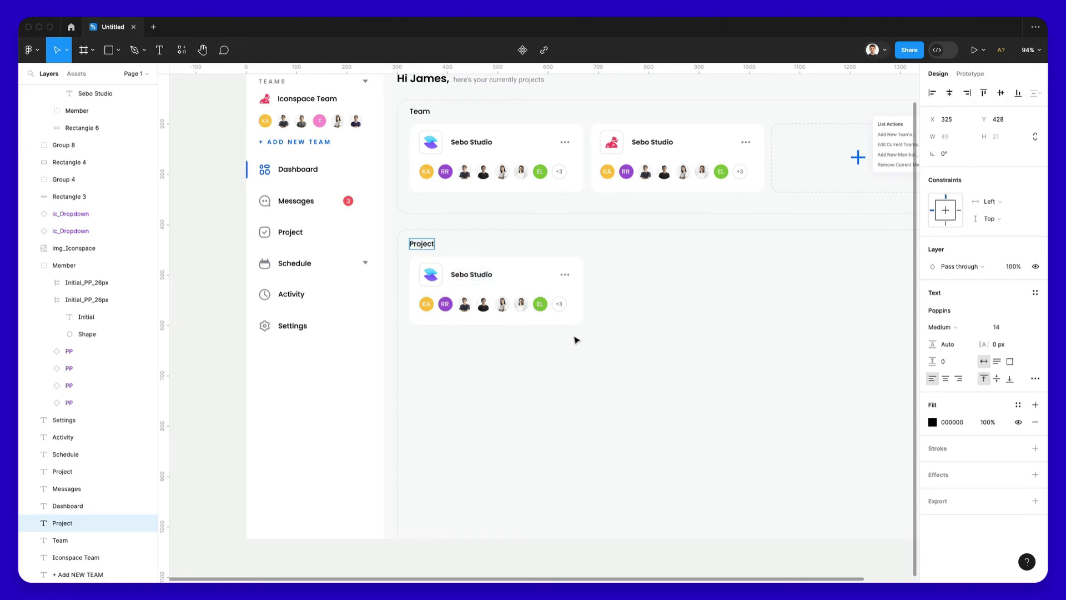
key("Escape")
Delete the Sebo logo from the copied card in the Project panel.
scroll(483, 275, "up", 3)
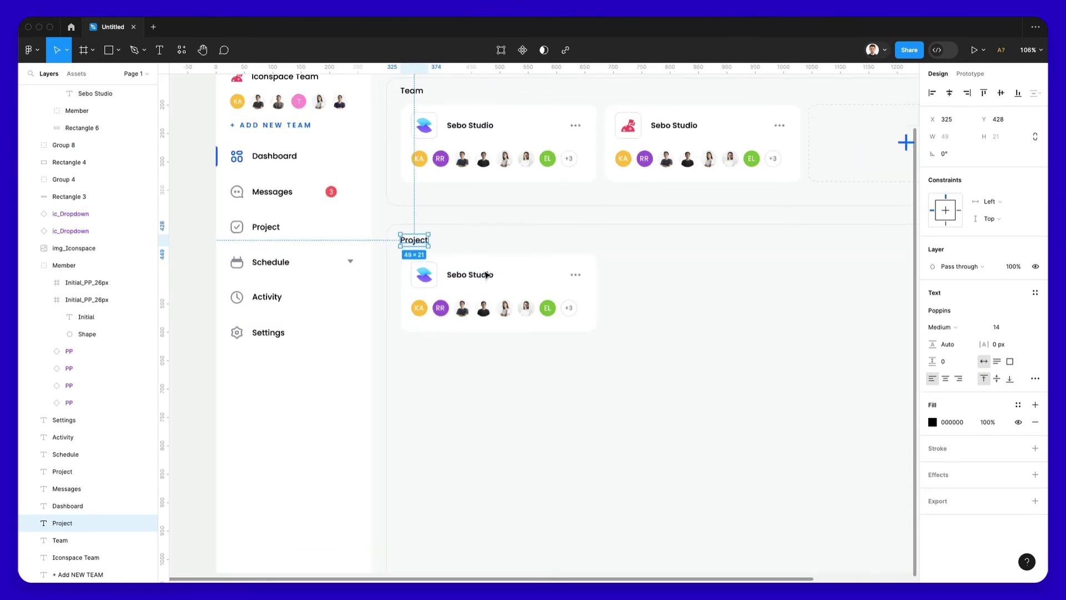
left_click(444, 277)
double_click(430, 278)
double_click(427, 279)
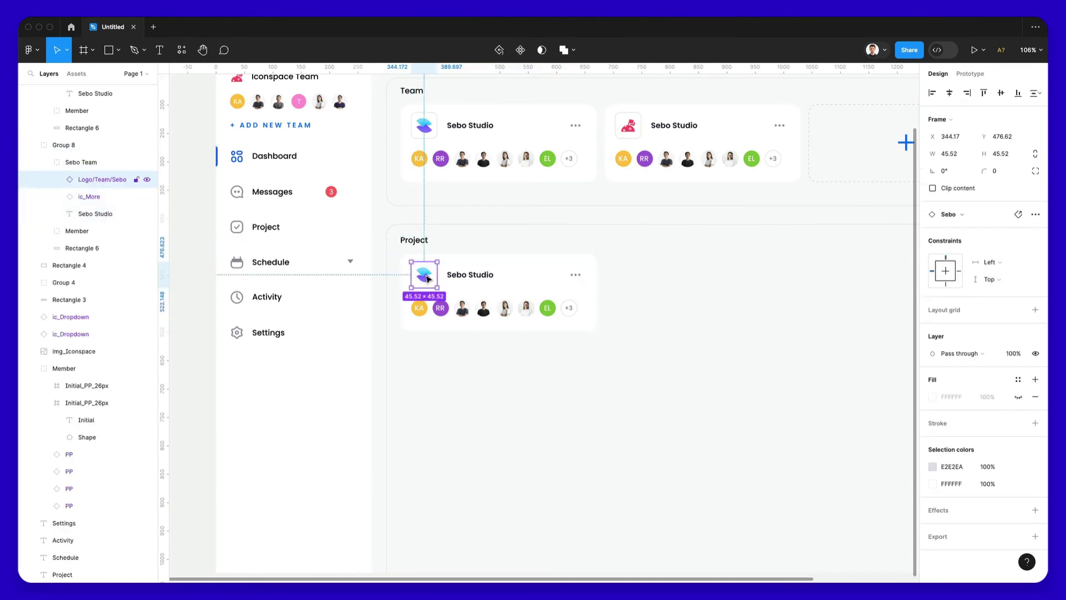
key("Delete")
Stretch the Project card's white background downward to 346 × 298.
scroll(427, 277, "up", 5)
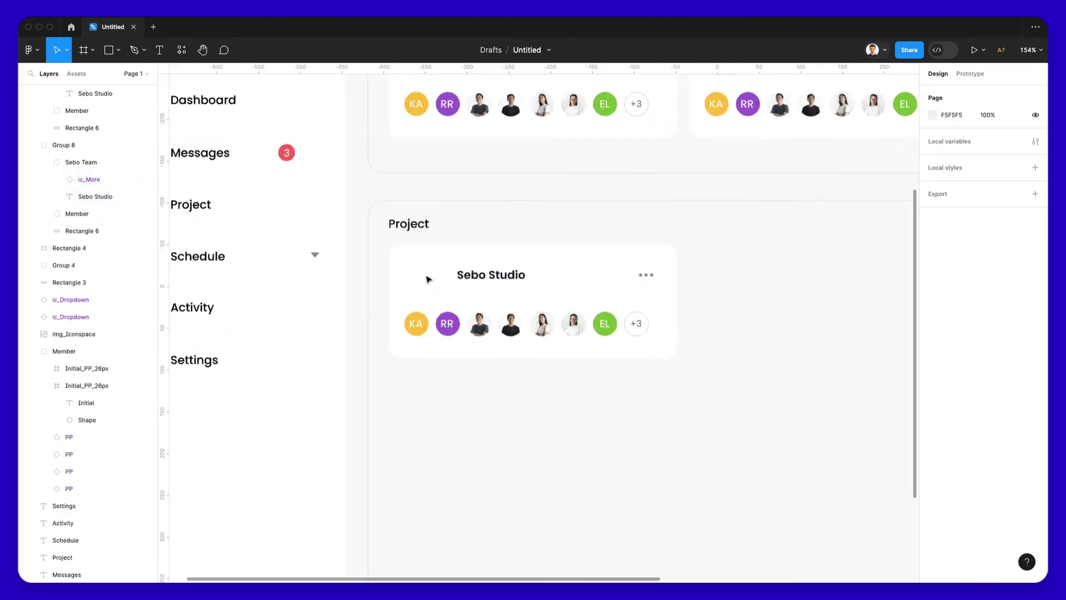
left_click(600, 256)
left_click_drag(616, 378, 626, 544)
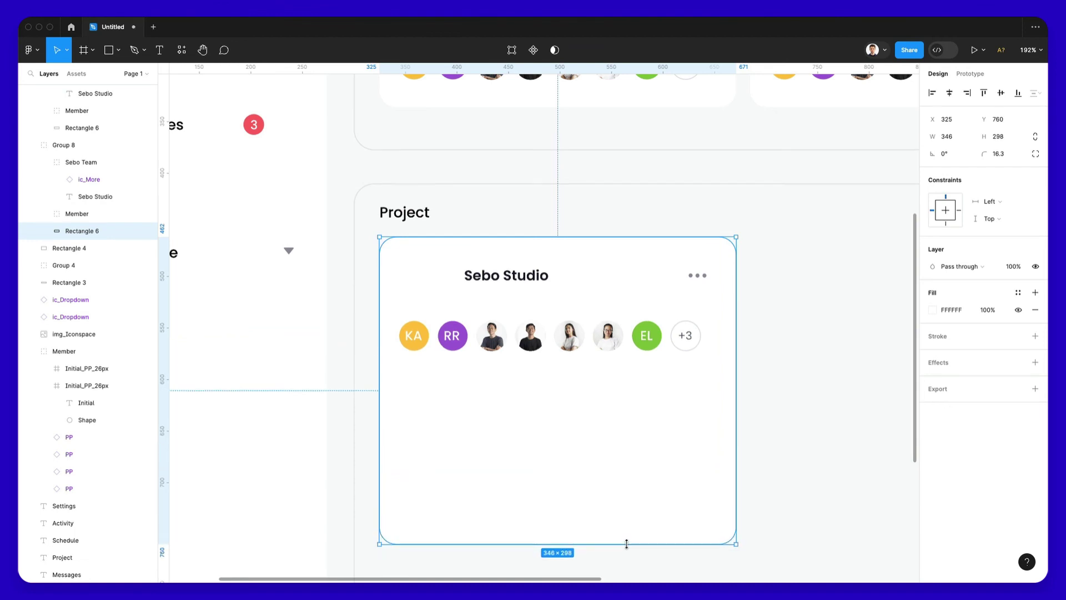
Move the Project card's Sebo Studio title left to X 344, in line with the avatars.
left_click(533, 276)
double_click(530, 277)
left_click_drag(529, 280, 463, 283)
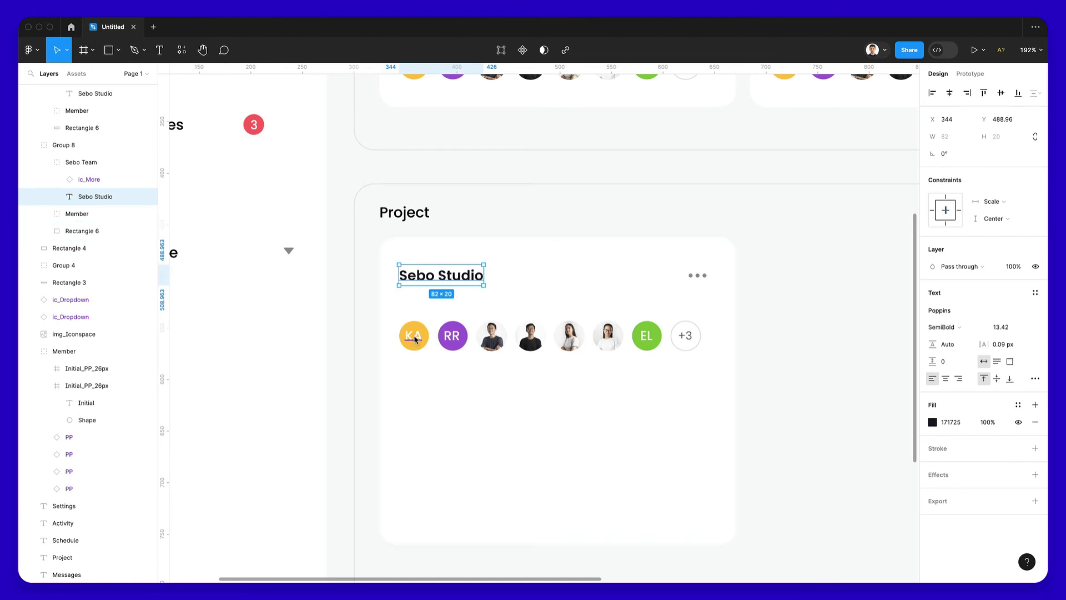
Replace the Project card's title text with "Product Preview & Mock up for Marke...".
double_click(419, 278)
left_click(420, 282)
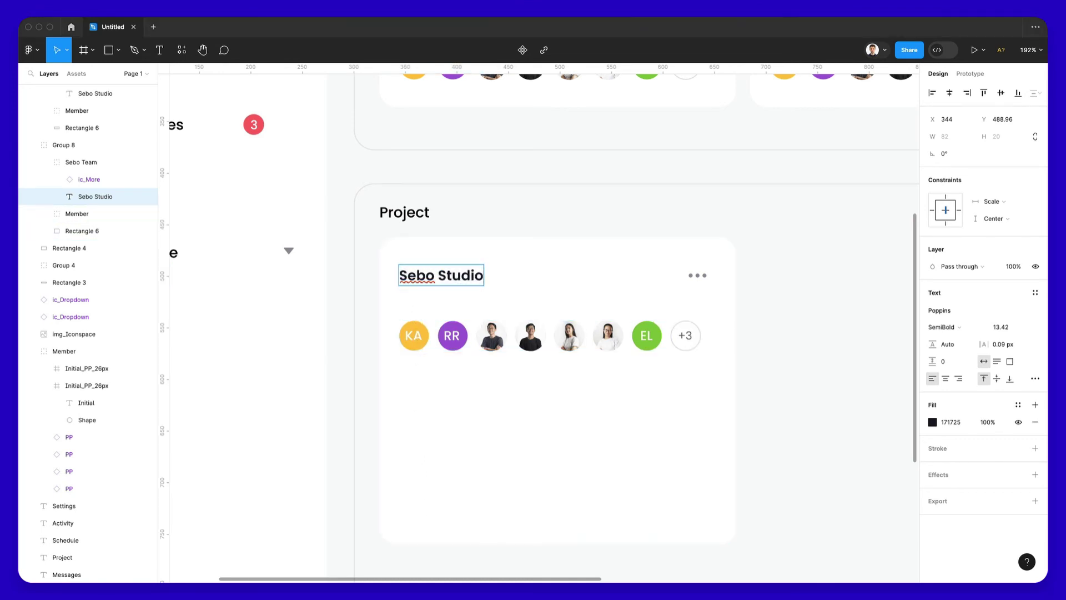
key("Escape")
double_click(458, 277)
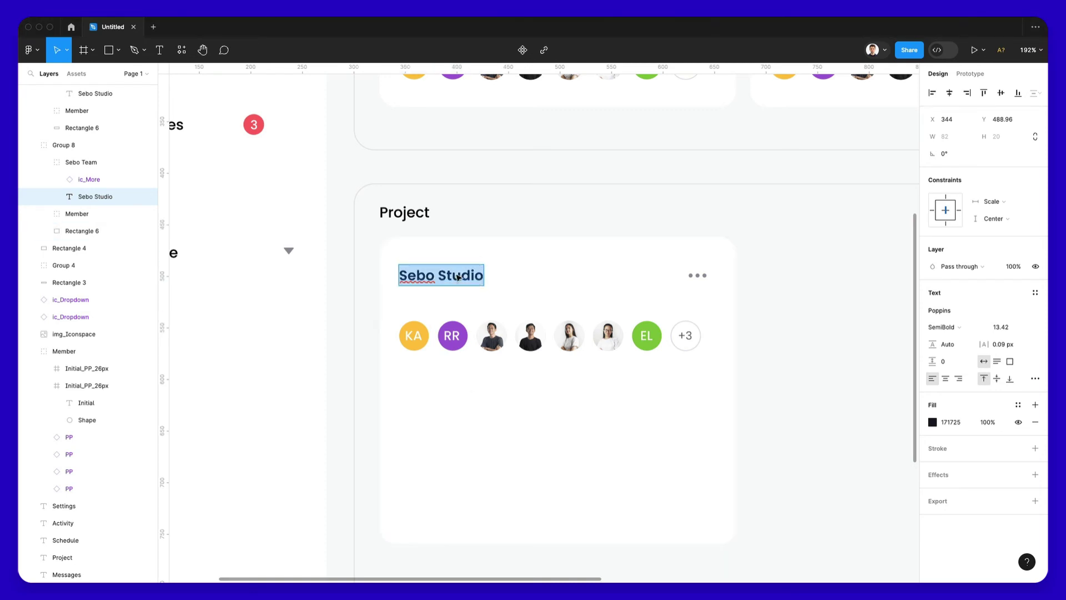
key("ctrl+v")
key("ctrl+z")
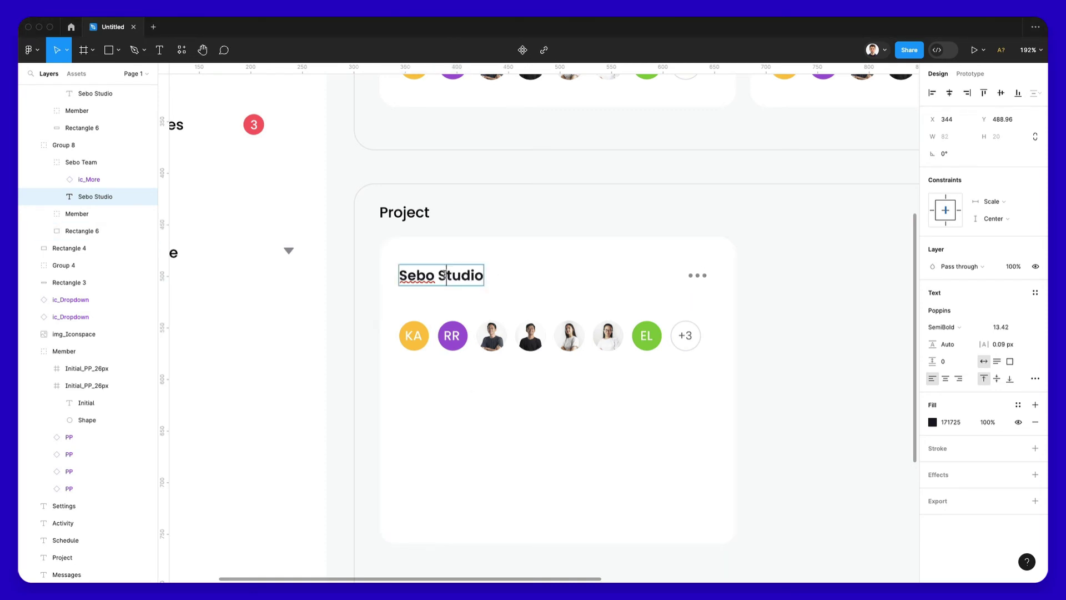
type("Product Preview & Mock up for Marke...")
left_click(614, 235)
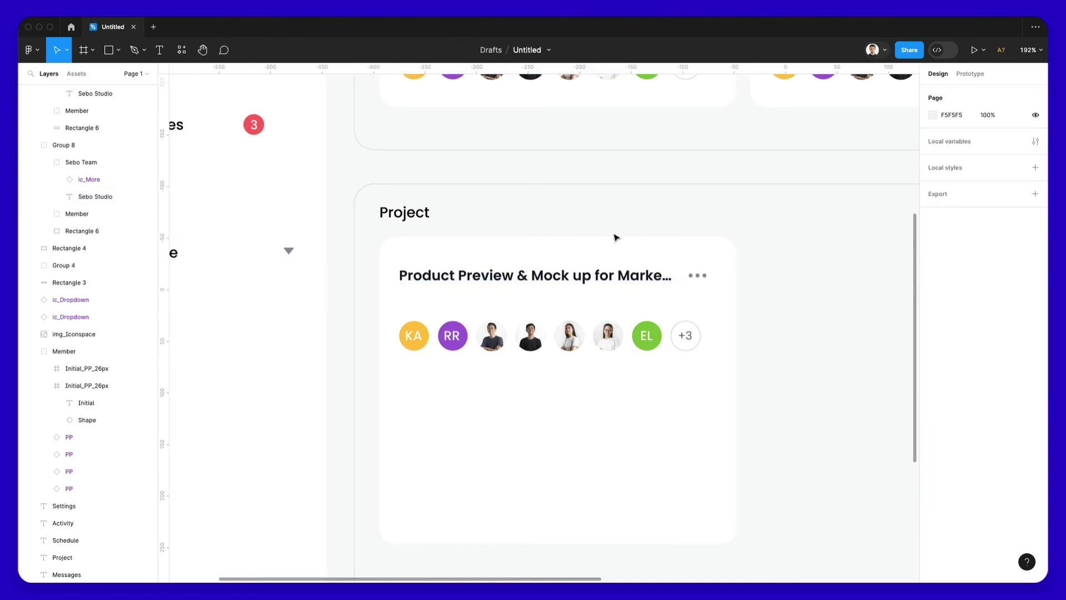
Duplicate the Project card's title directly below itself and apply the text style of "here's your currently projects" to the copy.
left_click(544, 283)
left_click_drag(544, 283, 543, 308)
scroll(535, 301, "down", 3)
scroll(536, 303, "up", 5)
scroll(535, 303, "right", 2)
left_click(484, 240)
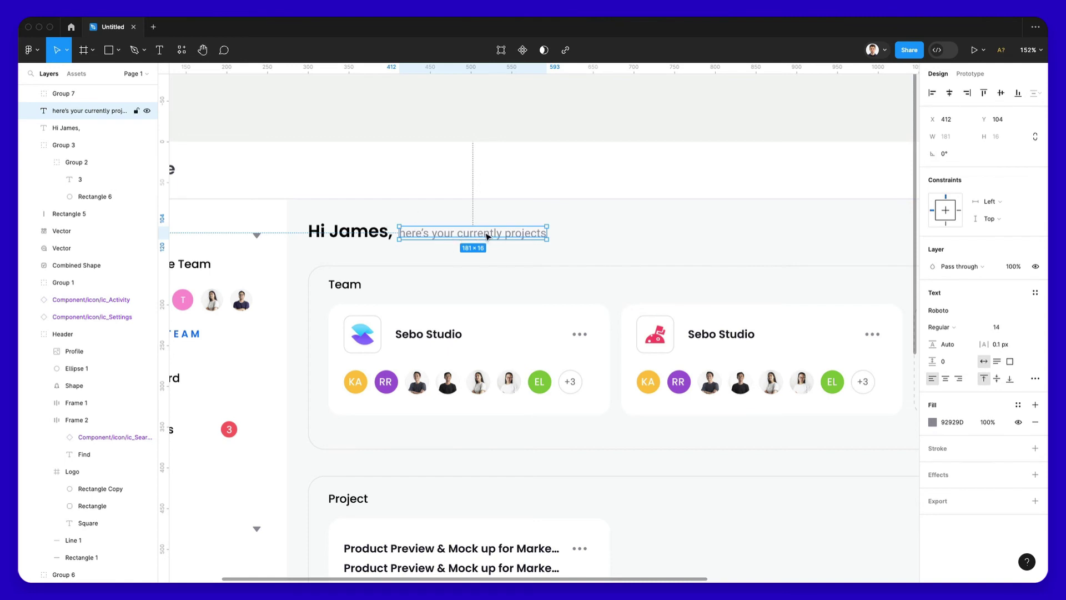
scroll(487, 235, "down", 1)
scroll(487, 236, "down", 5)
scroll(486, 236, "left", 2)
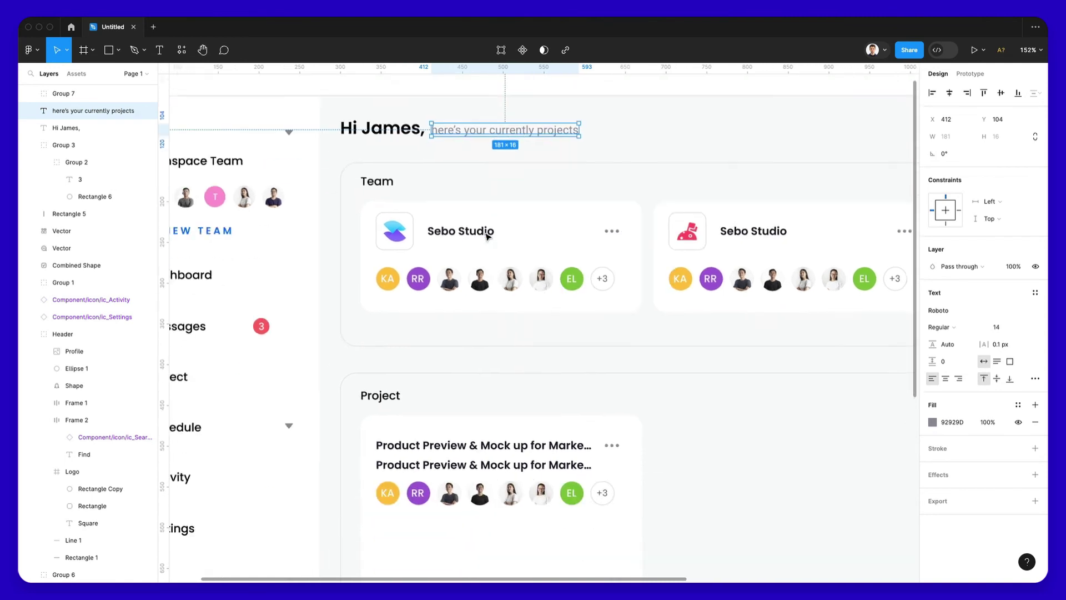
left_click(464, 372)
key("super+alt+v")
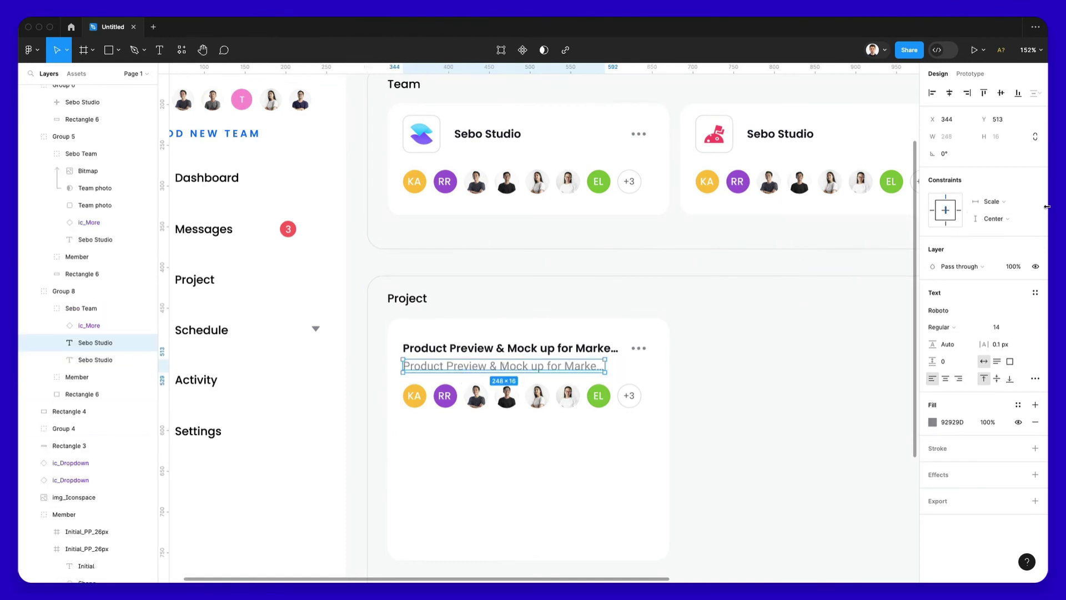
Set the duplicated line's font size to 12 and change its text to "Iconspace team".
left_click(996, 327)
type("12")
key("Return")
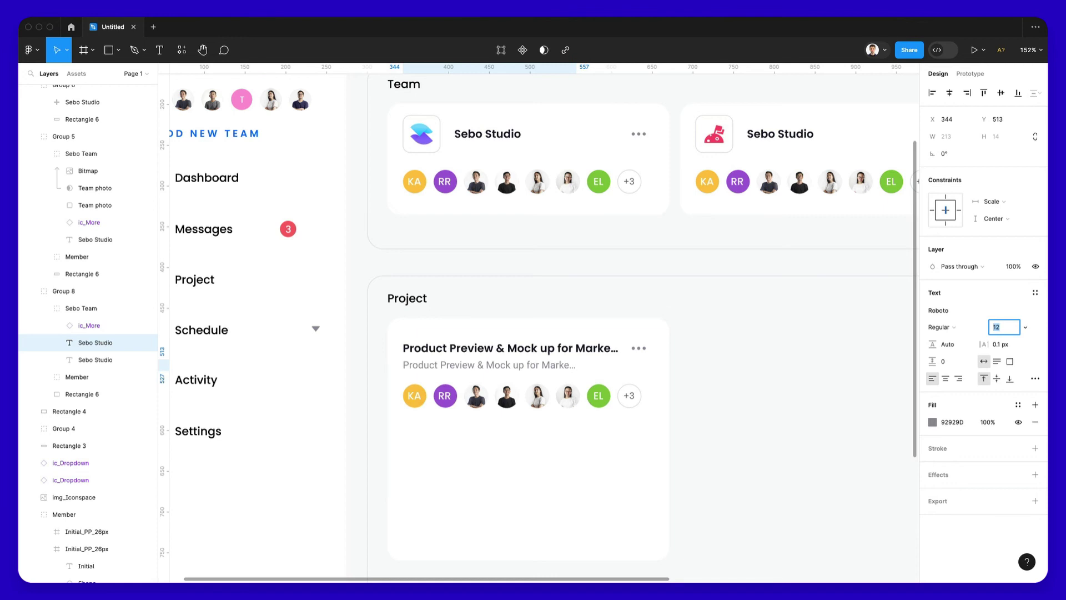
double_click(481, 366)
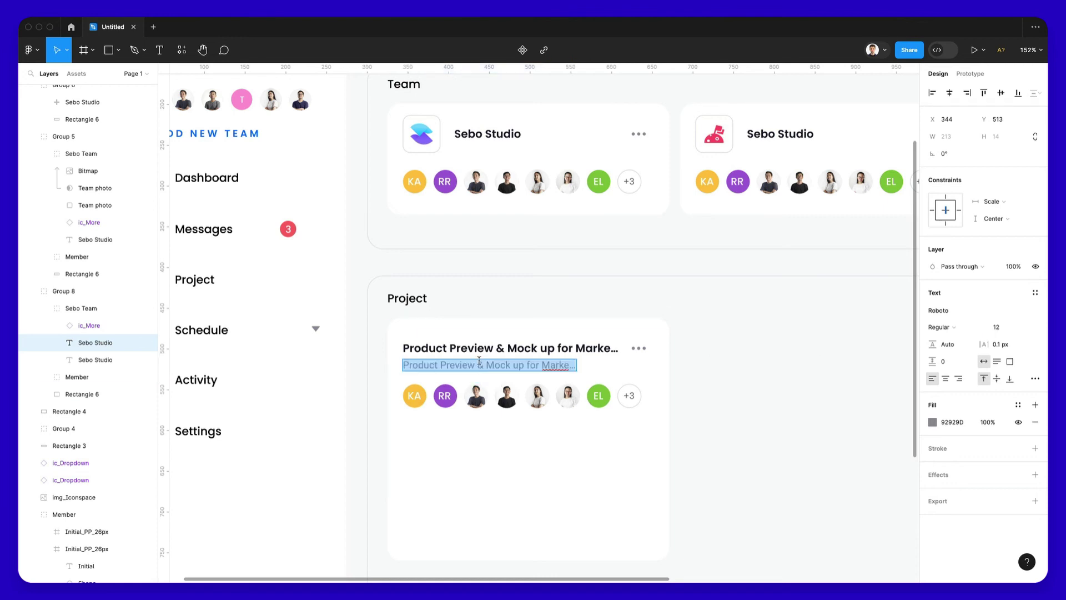
type("Iconspa")
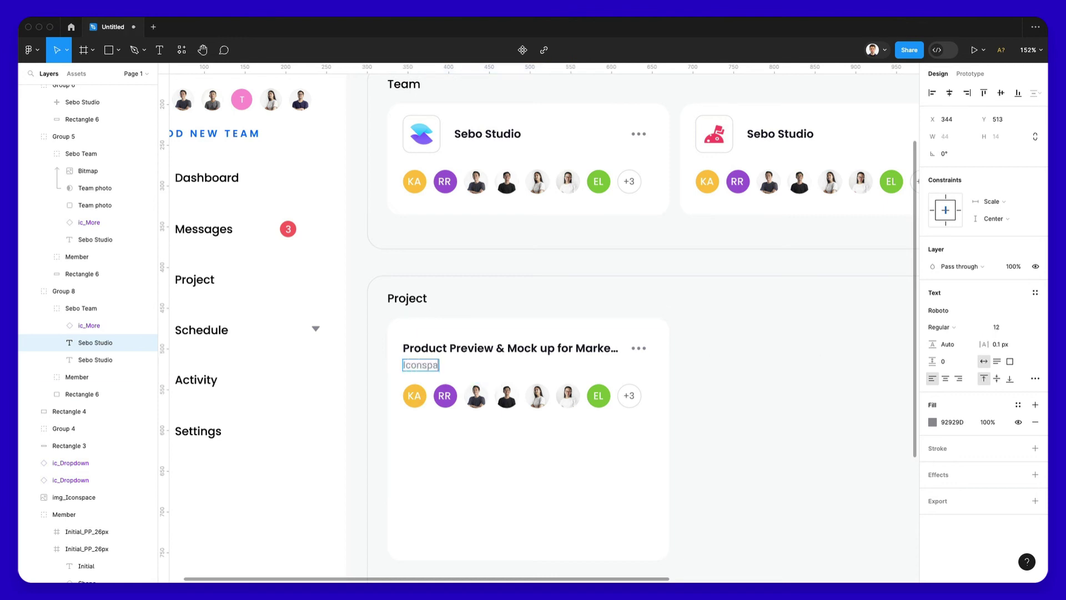
type("ce team")
key("Escape")
left_click(533, 262)
Move the Project card's member avatar row down to Y 613.
scroll(565, 310, "down", 1)
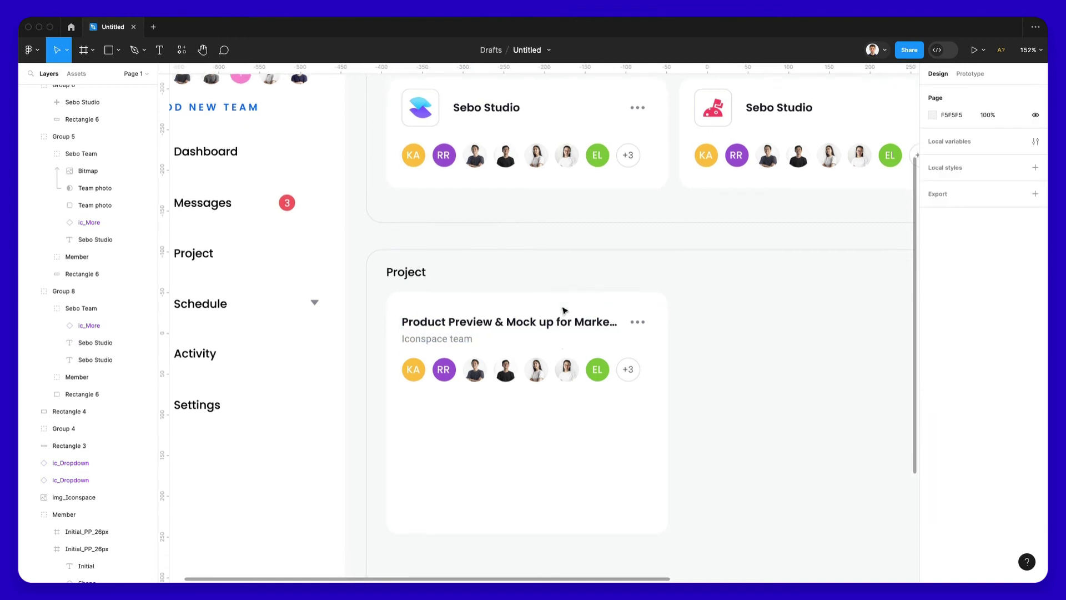
scroll(564, 310, "down", 2)
left_click(448, 326)
left_click(452, 331)
left_click_drag(454, 333, 464, 393)
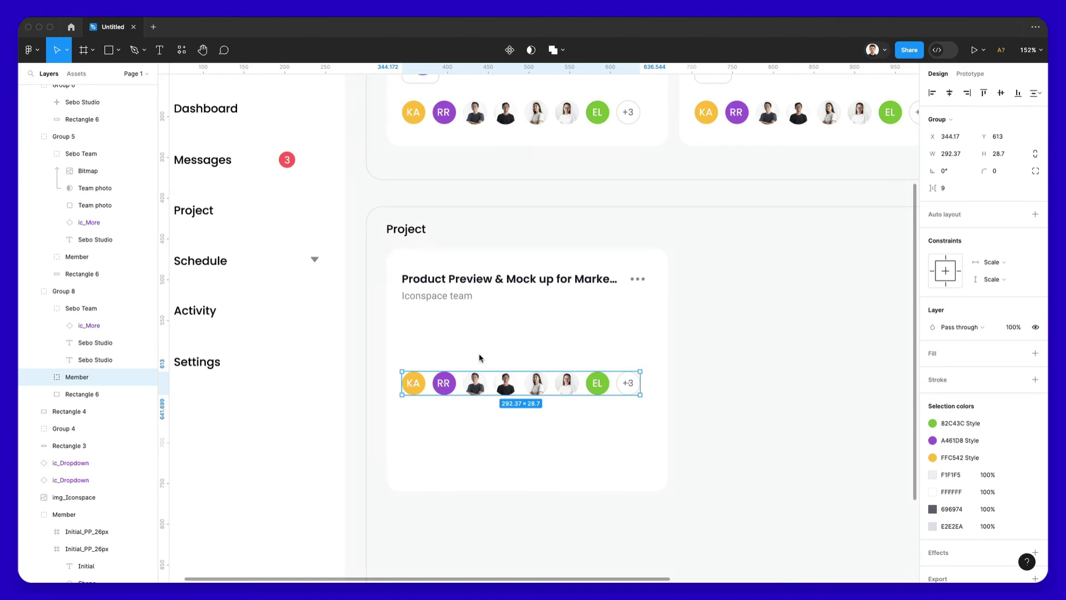
Paste the Attachment and Deadline tags below the "Iconspace team" line and scale them to 117 × 20.55.
left_click(454, 299)
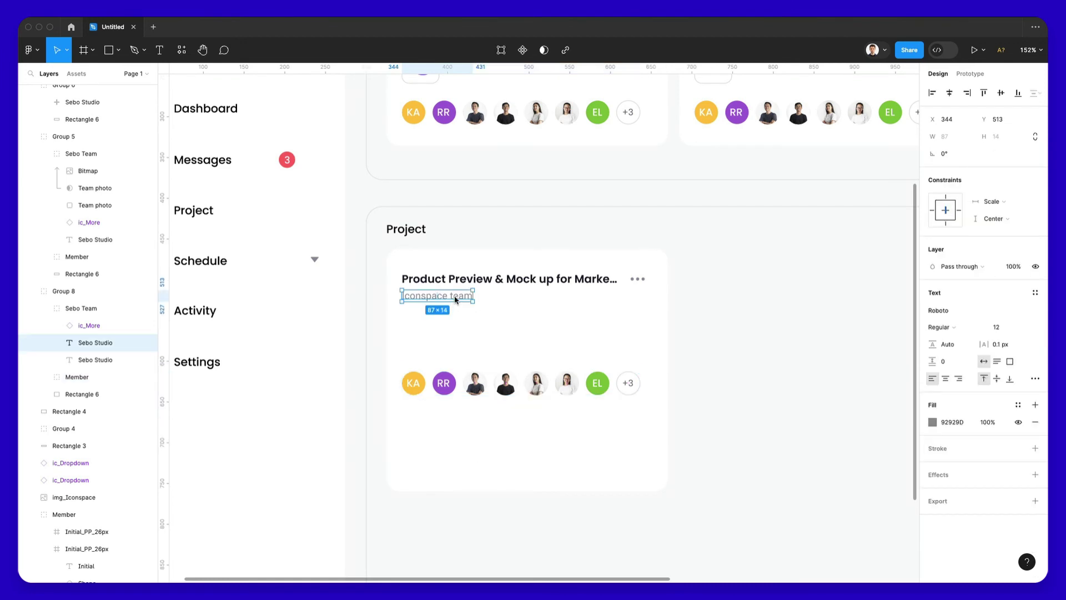
key("super+v")
left_click_drag(454, 295, 496, 321)
key("k")
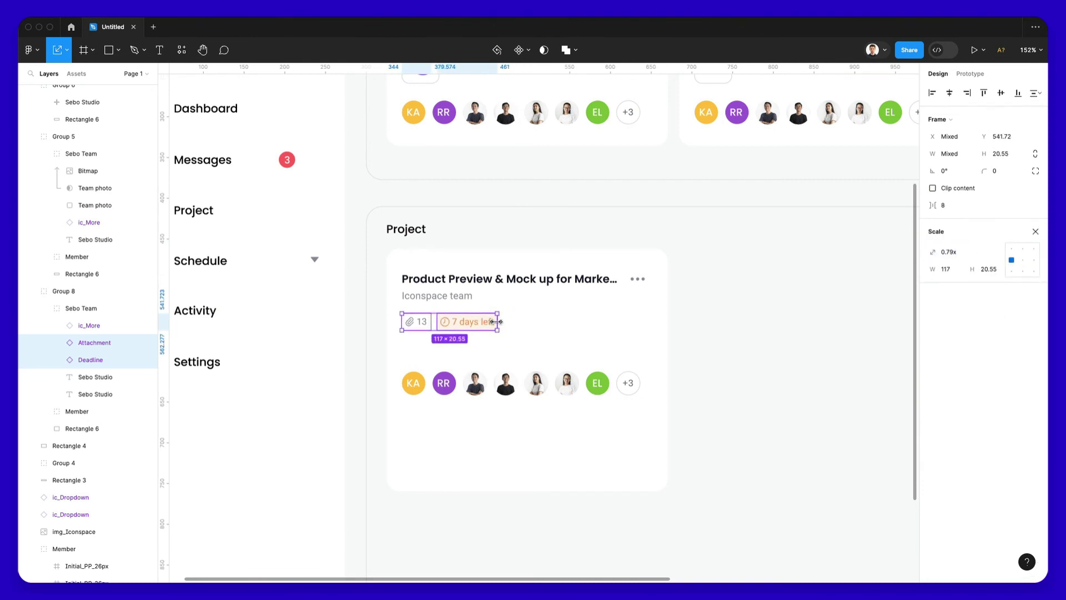
Shift the Attachment and Deadline tags together to X 340 so the paperclip lines up with the title text.
left_click(459, 326, "super")
scroll(460, 326, "up", 5)
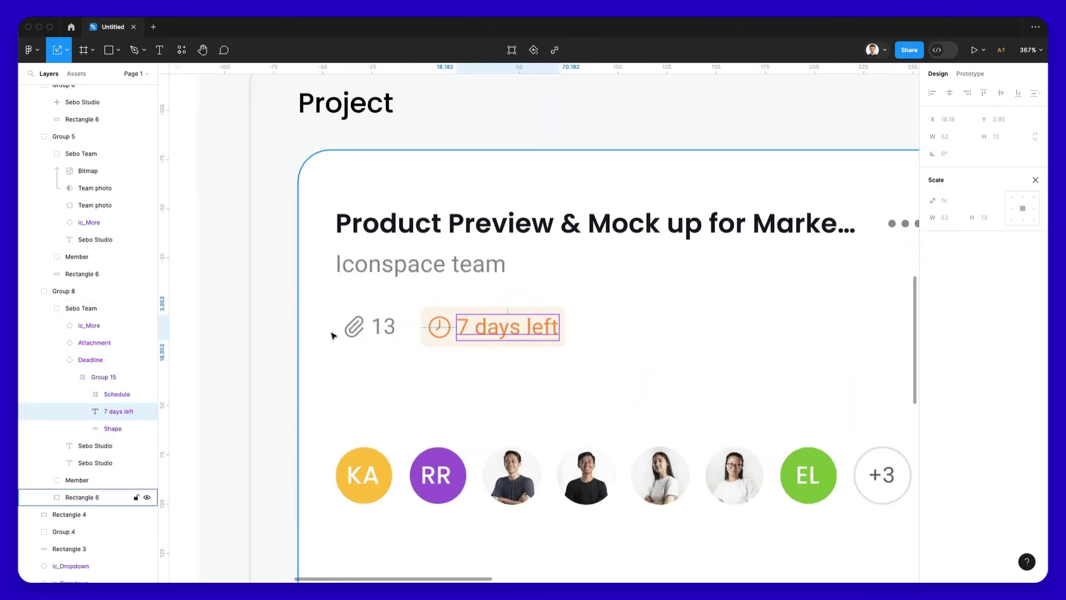
left_click(333, 336)
scroll(383, 319, "up", 1)
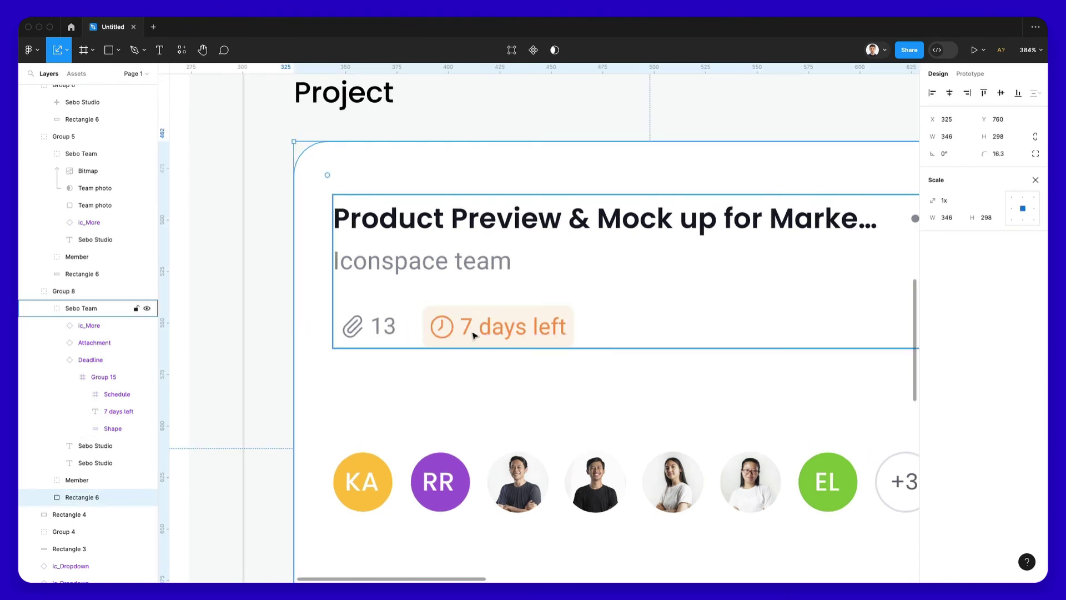
scroll(473, 336, "down", 2)
left_click(466, 314)
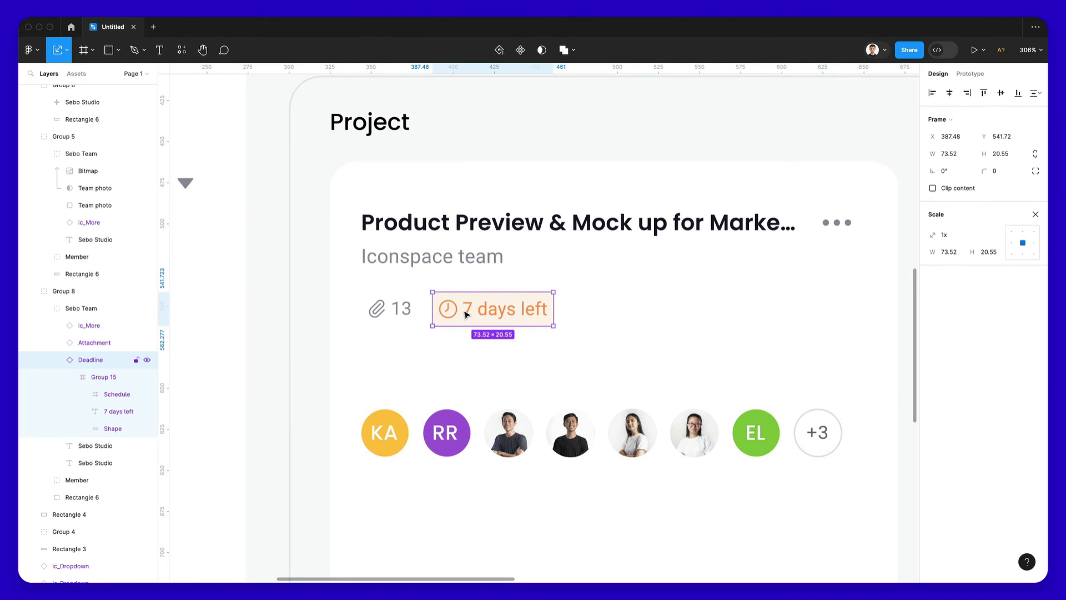
left_click(388, 310, "shift")
left_click_drag(388, 311, 392, 316)
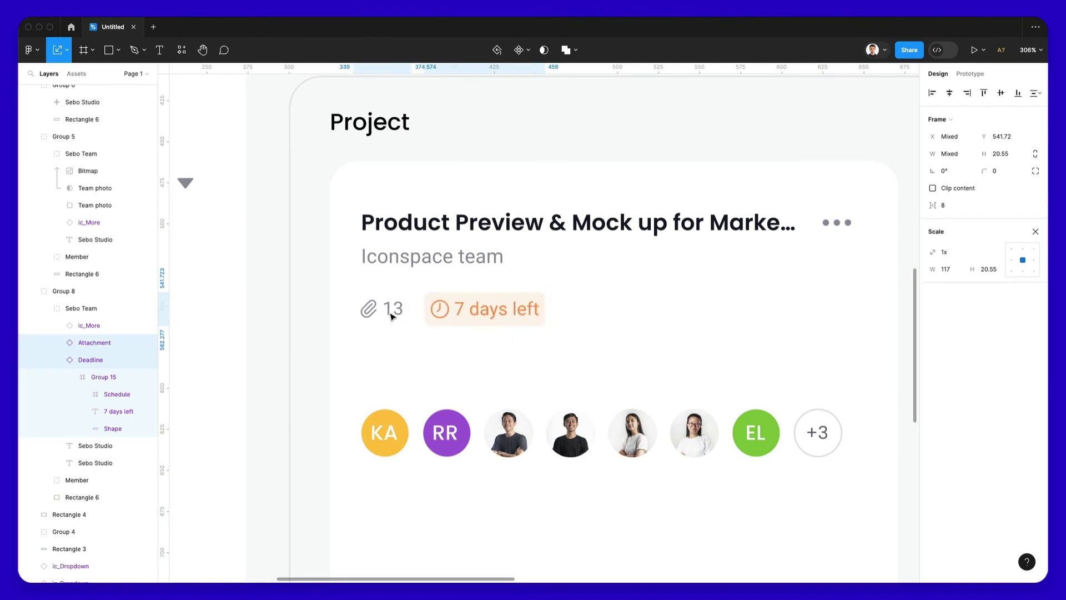
Draw a bar about 297 wide between the tags and the member avatar row and set its height to 2.
scroll(391, 316, "down", 3)
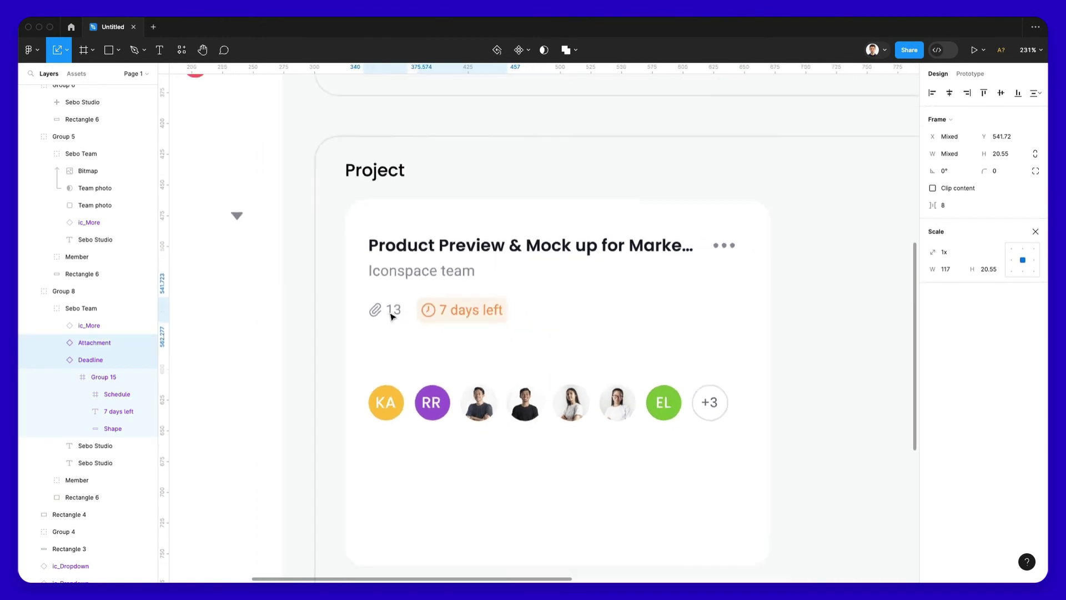
left_click(548, 301)
scroll(547, 301, "down", 1)
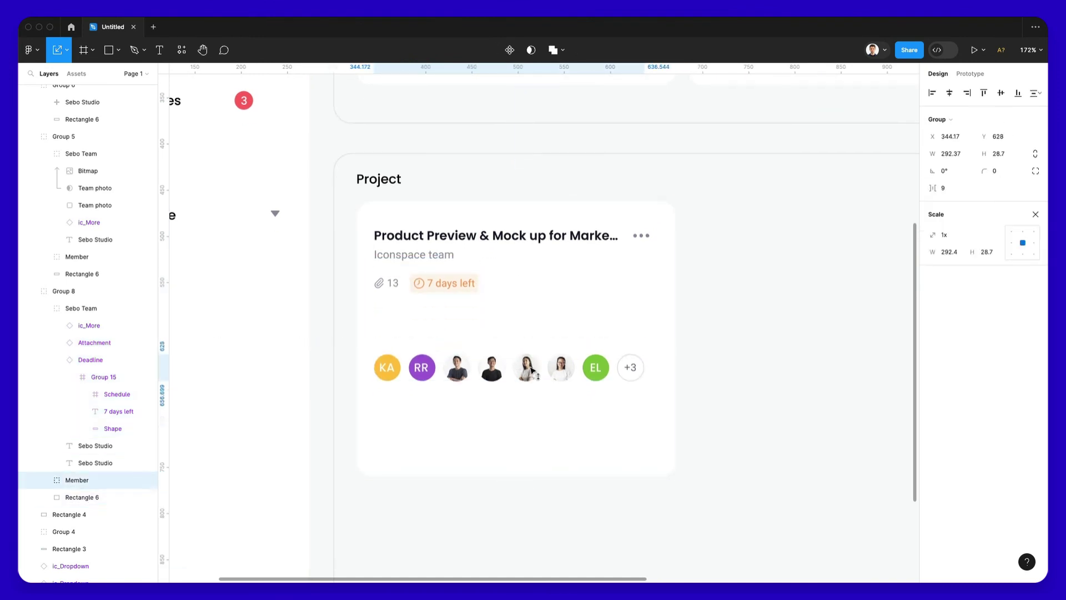
key("r")
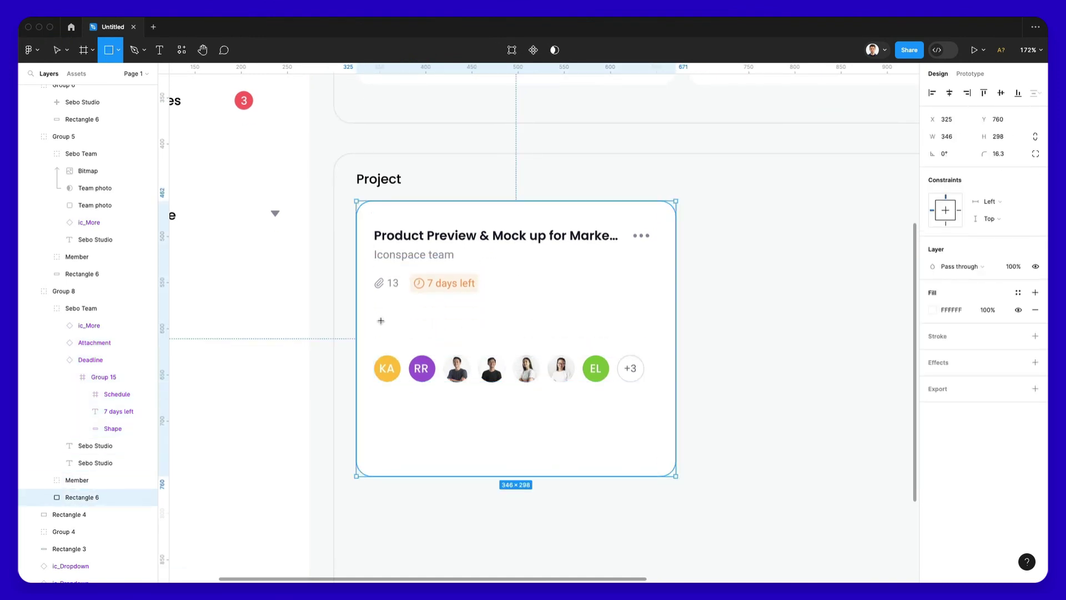
left_click_drag(375, 318, 649, 321)
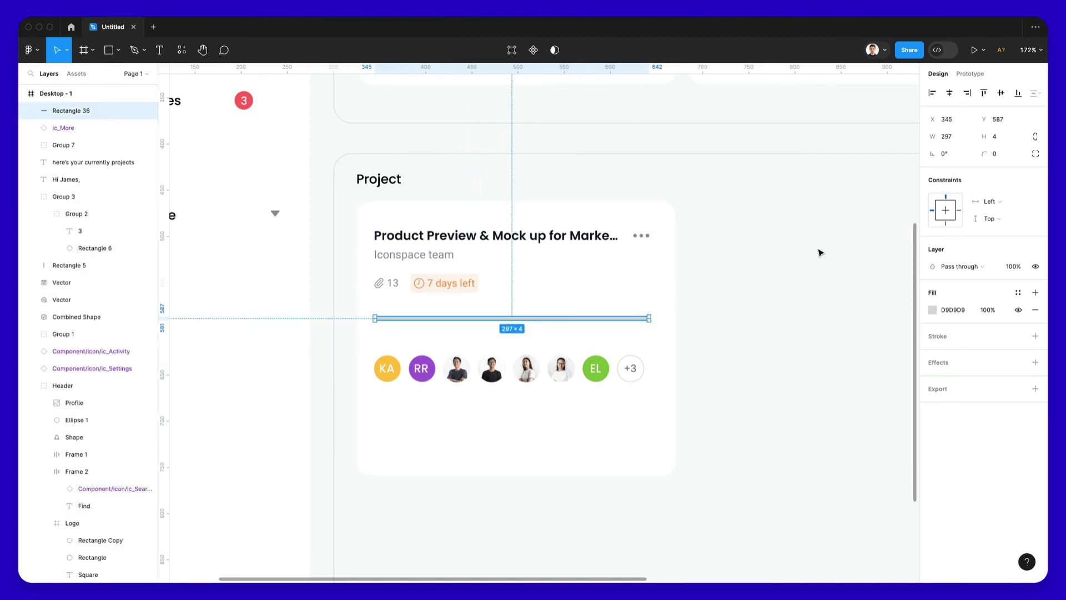
left_click(1008, 139)
type("3")
key("Return")
type("2")
key("Return")
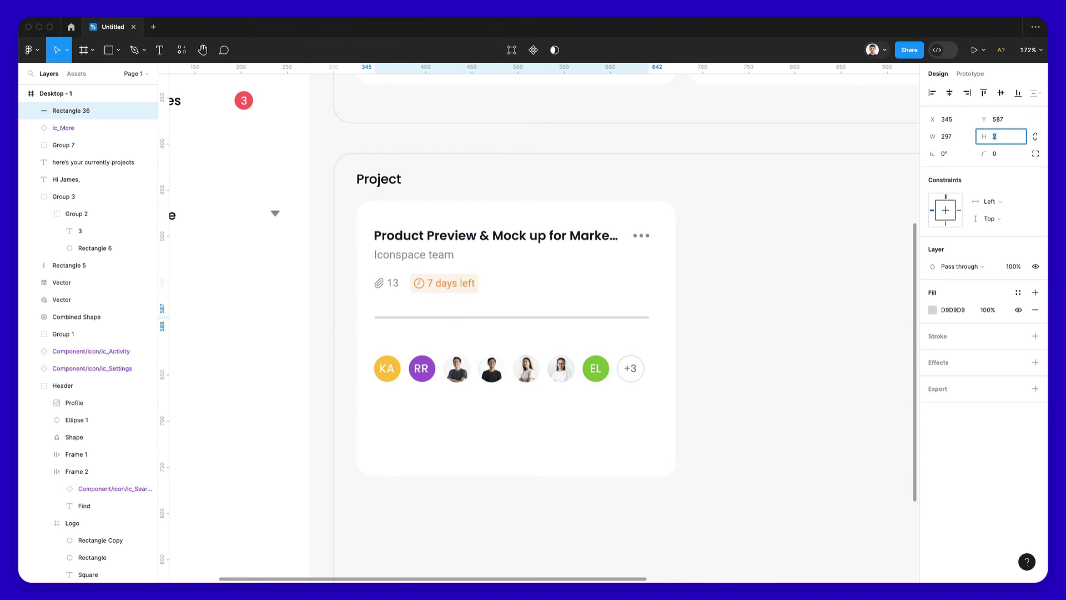
Sample the EL avatar's green as the bar's fill and adjust it to the brighter green 00C514.
key("i")
left_click(602, 366)
left_click(933, 311)
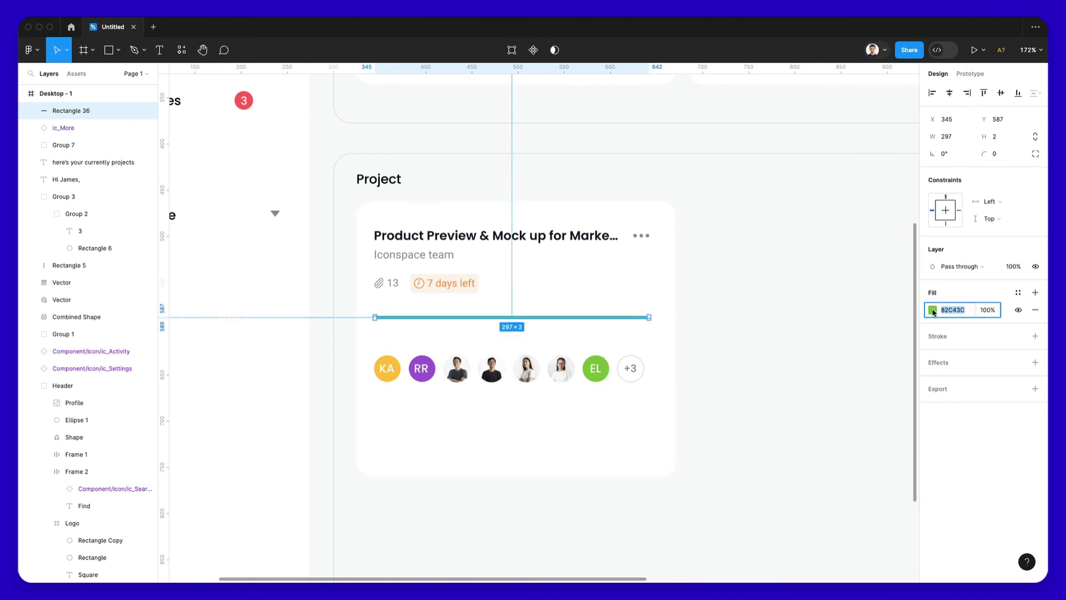
left_click(934, 311)
left_click_drag(879, 335, 948, 340)
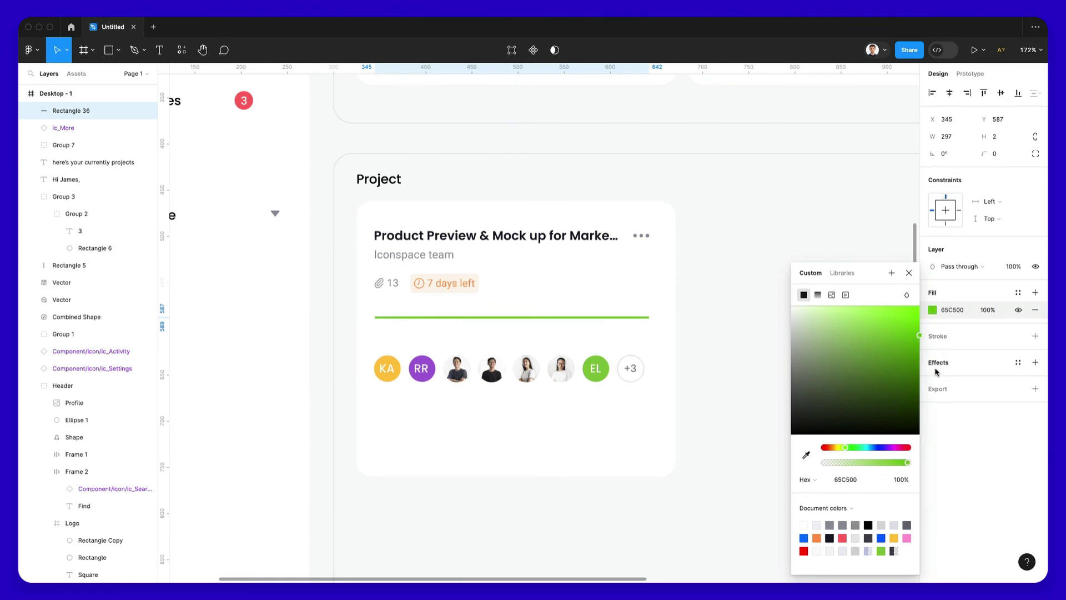
left_click_drag(847, 445, 855, 448)
left_click(650, 320)
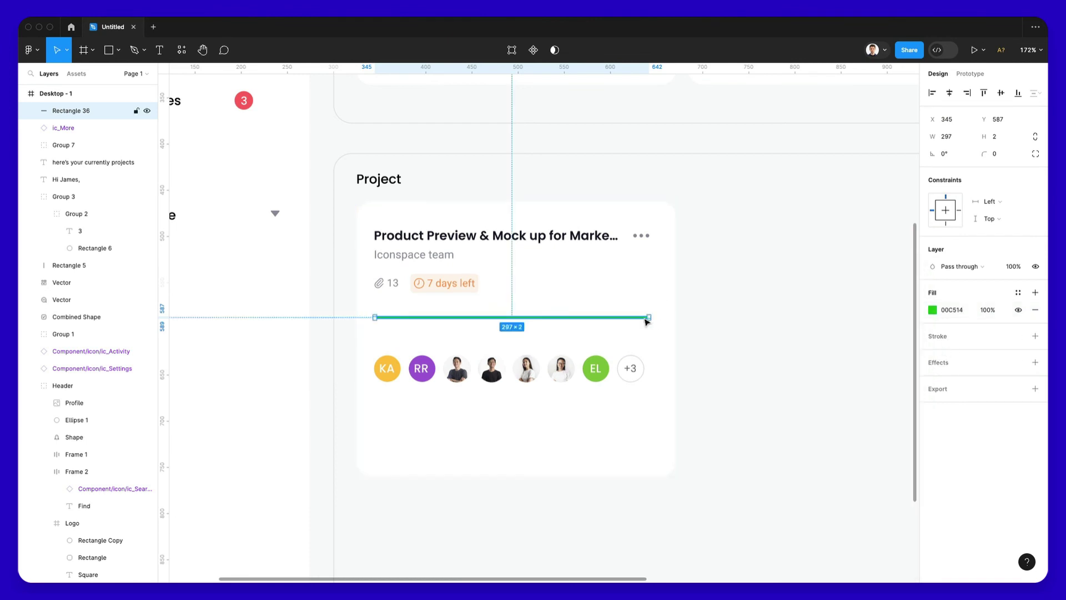
Duplicate the green bar, shorten the copy to a width of 233, and fill the full-width bar beneath with D8D8ED.
key("super+d")
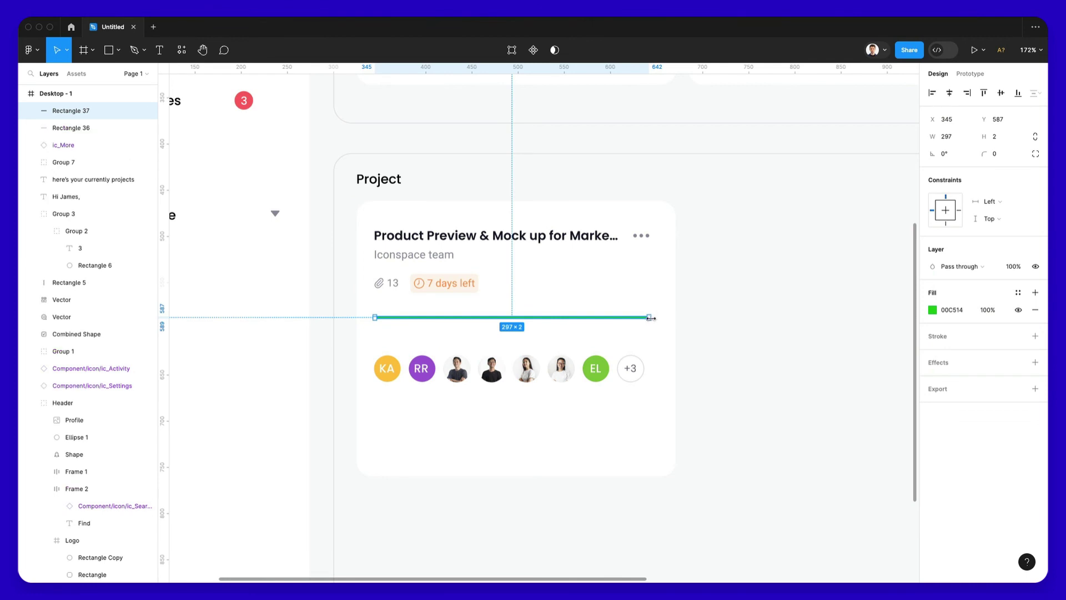
left_click_drag(651, 319, 590, 318)
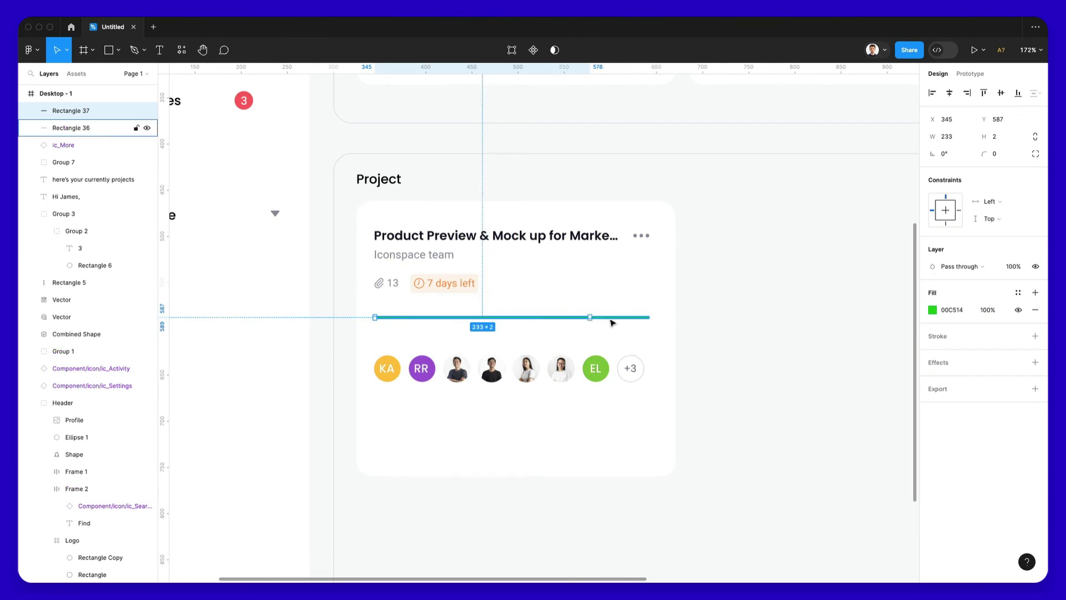
left_click(612, 321)
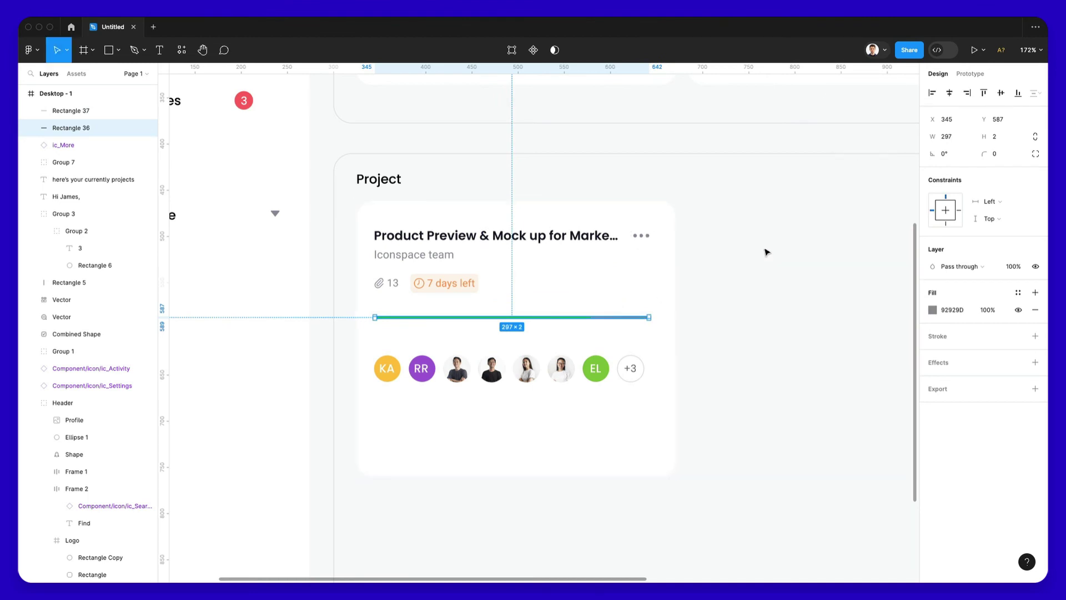
left_click(932, 309)
left_click_drag(797, 307, 802, 316)
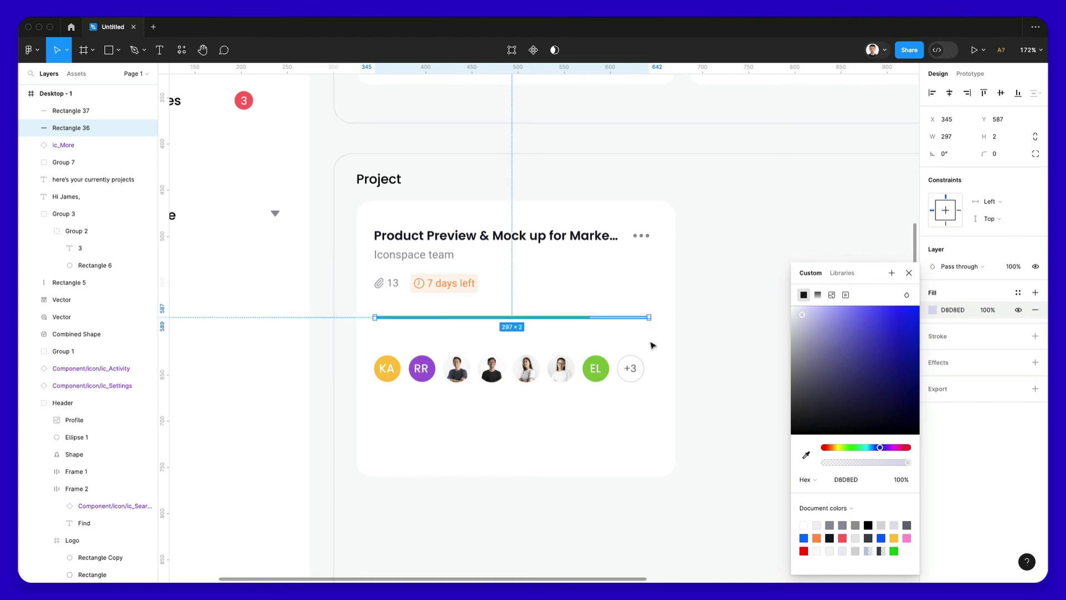
left_click(580, 319, "shift")
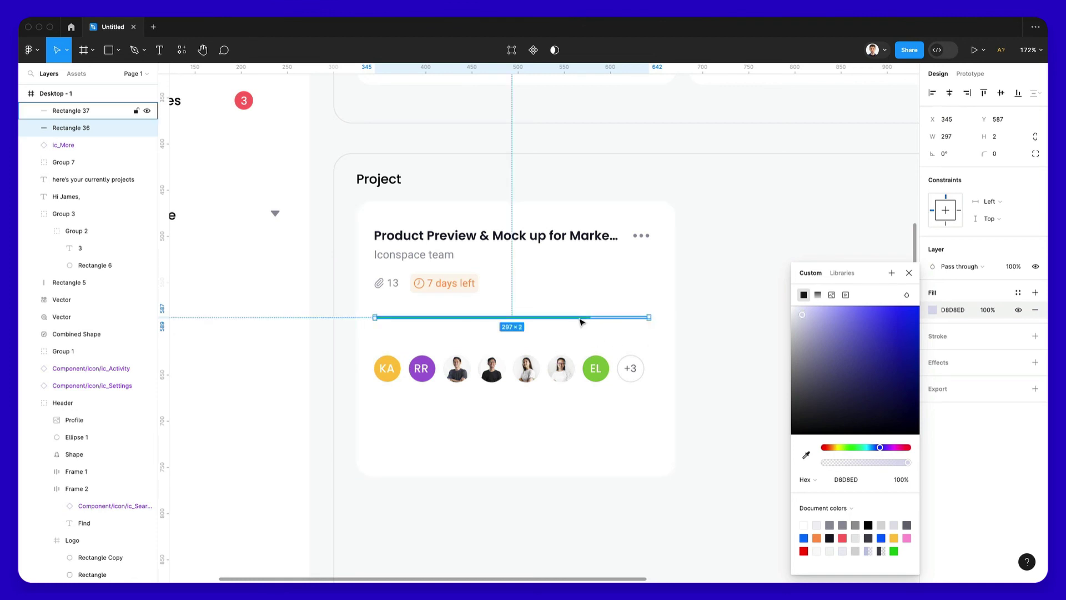
left_click(638, 321)
Copy the "Iconspace team" text to just above the green bar's end, change it to "80%" and position it at X 567, Y 569.
left_click(394, 282, "super")
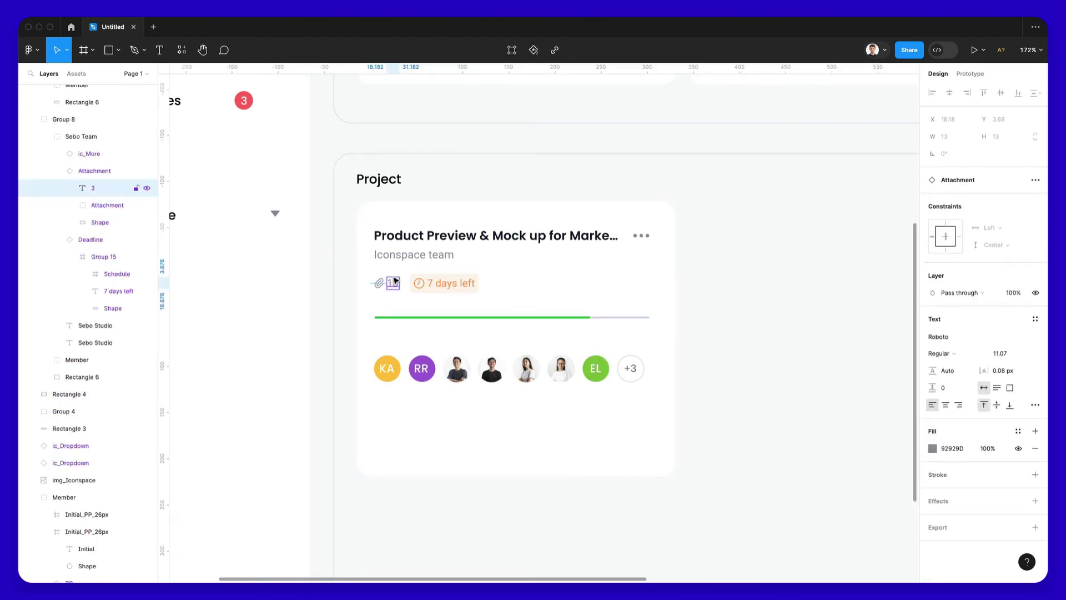
left_click(420, 257)
left_click_drag(420, 257, 625, 306)
double_click(624, 305)
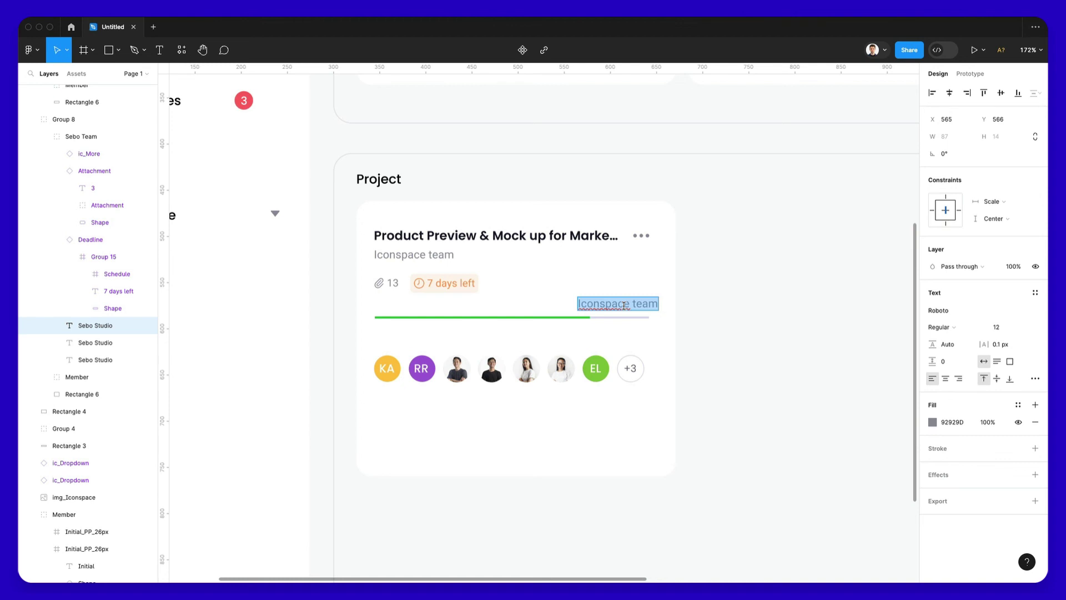
type("80")
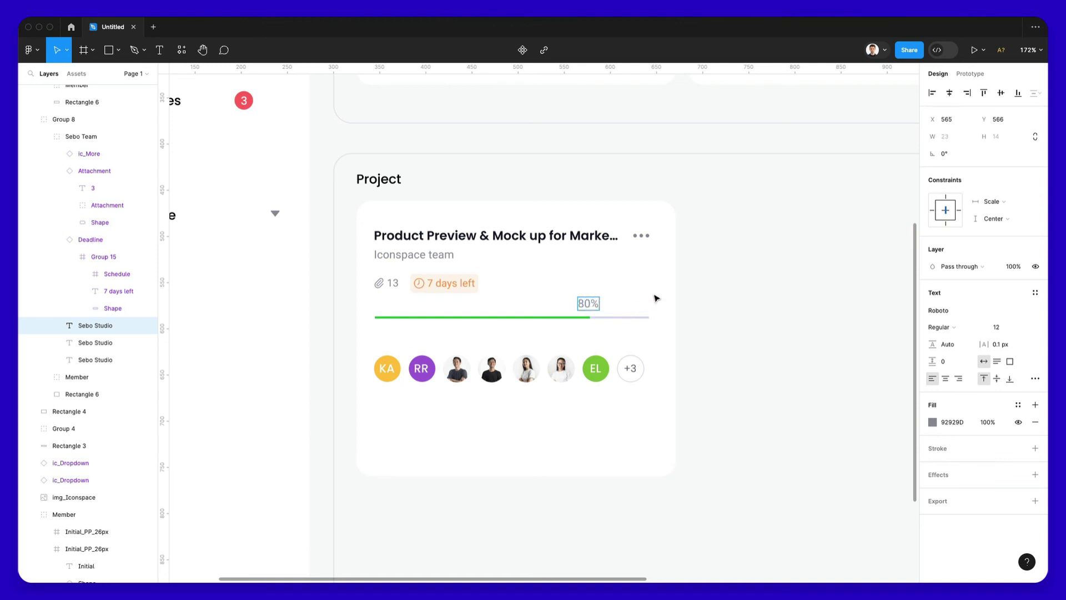
left_click_drag(597, 303, 600, 306)
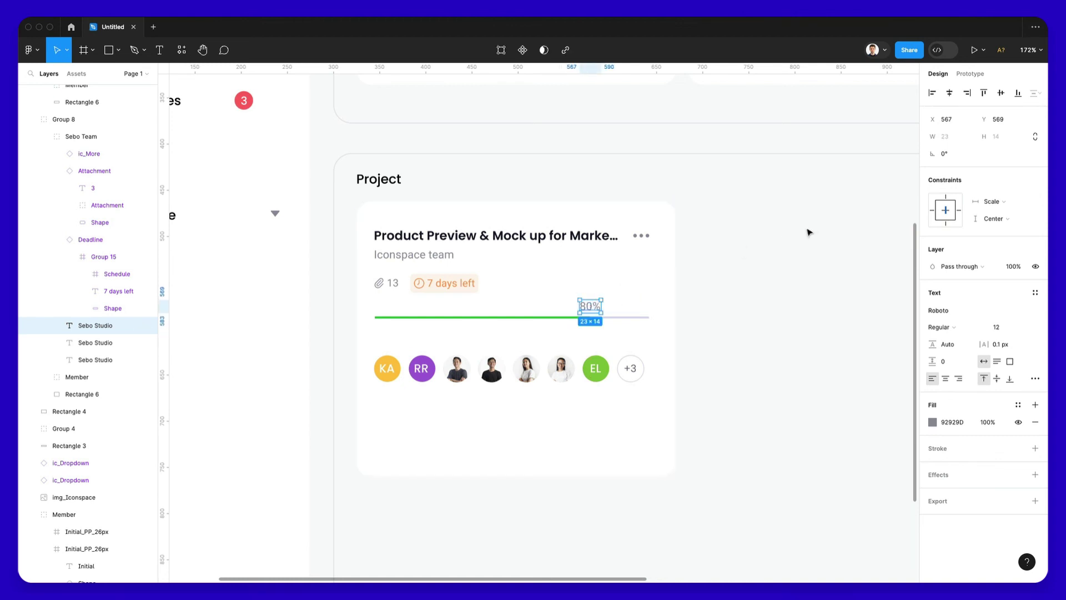
Set the "80%" progress label's font size to 11.
scroll(749, 281, "down", 3)
left_click(748, 281)
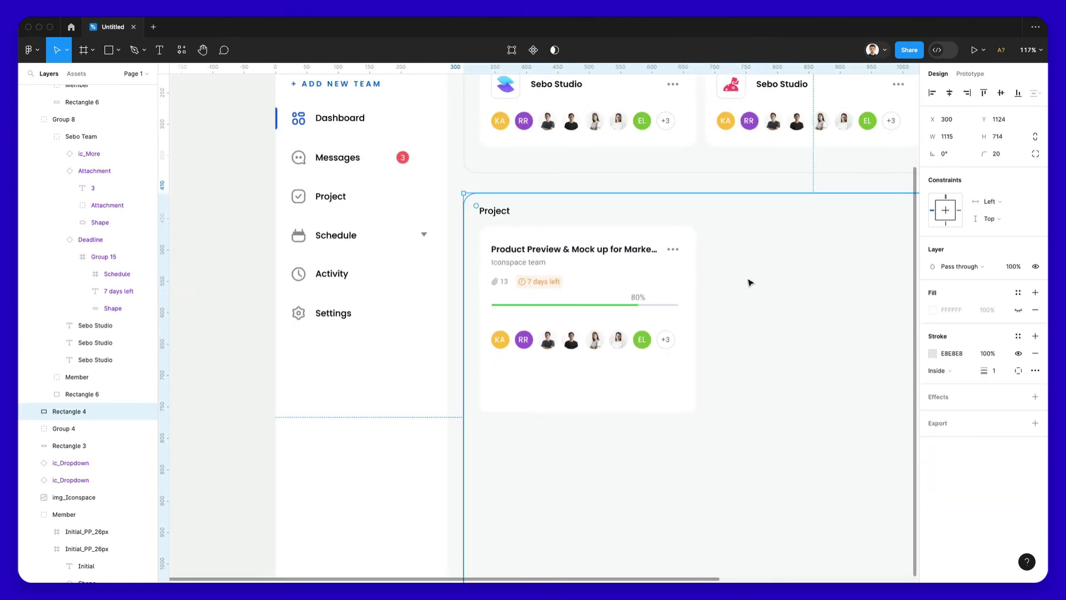
scroll(752, 281, "right", 3)
left_click(536, 296)
left_click(1007, 327)
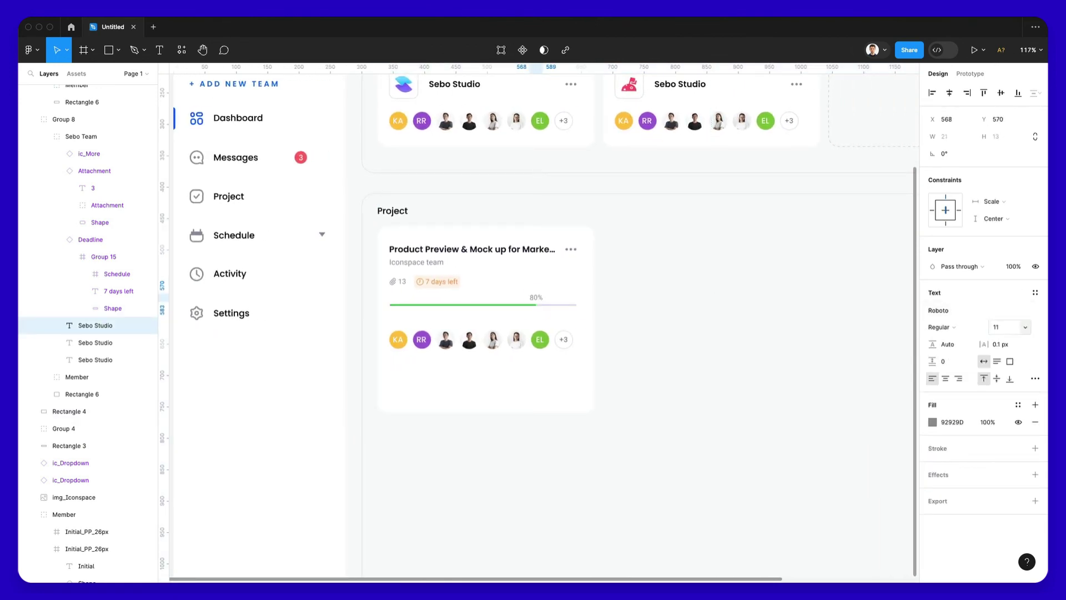
key("Escape")
Move the member avatar row up closer to the progress bar and shorten the card background to a height of 211.
left_click(513, 347)
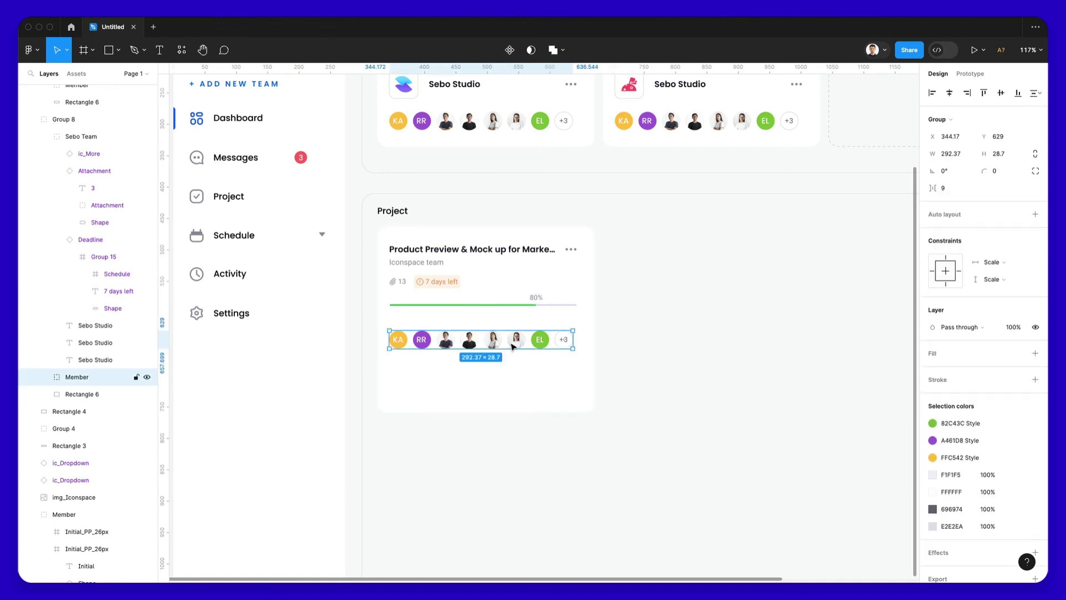
left_click_drag(505, 346, 506, 336)
left_click(506, 411)
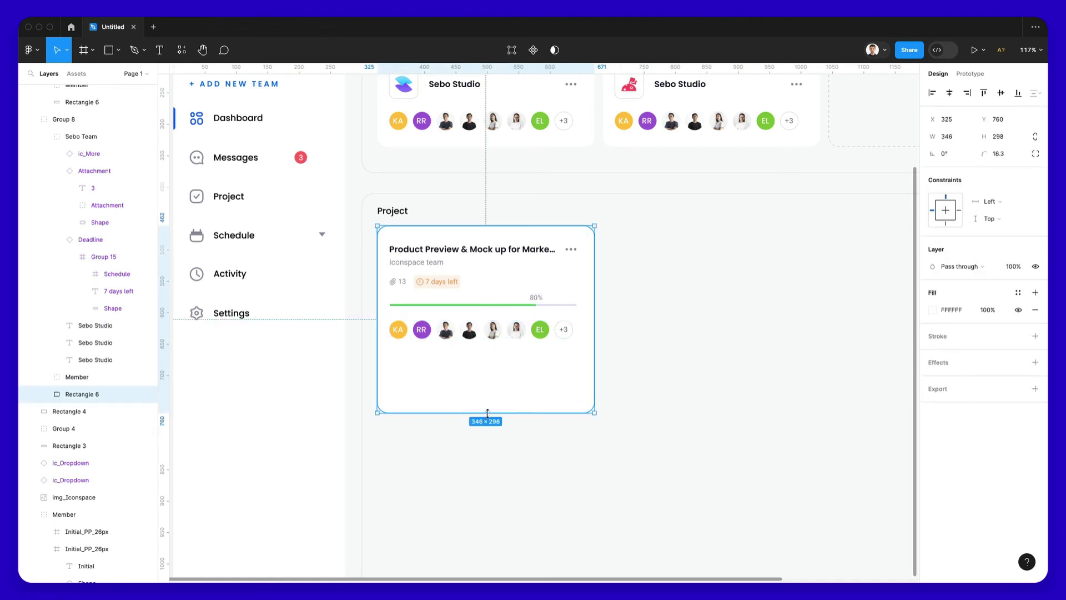
left_click_drag(488, 413, 487, 354)
scroll(488, 361, "down", 5)
key("Escape")
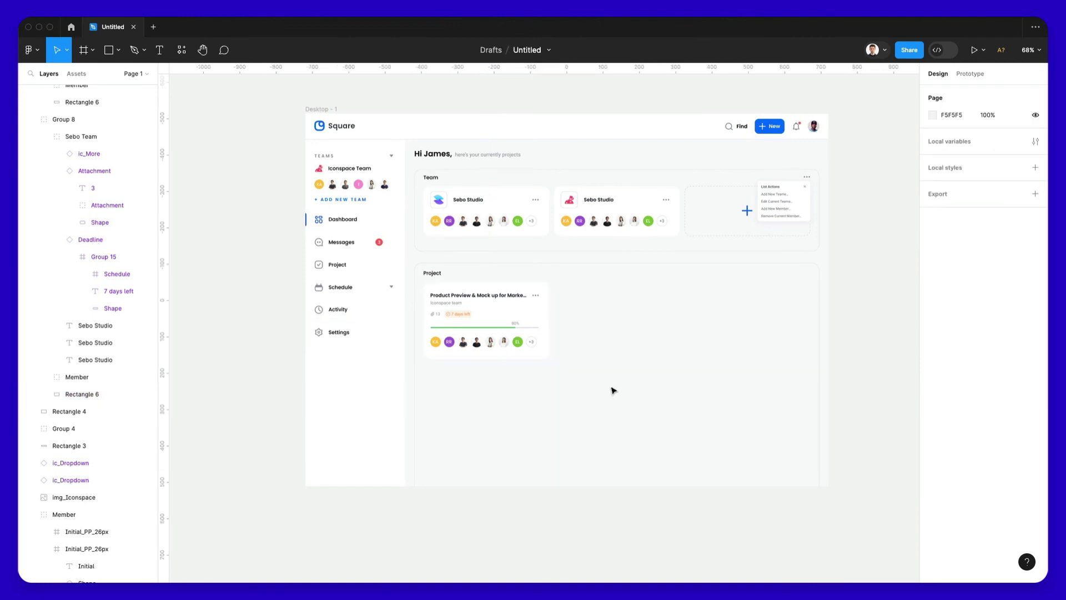
Lower the card background's top edge so the card is 202 high.
left_click_drag(607, 394, 421, 282)
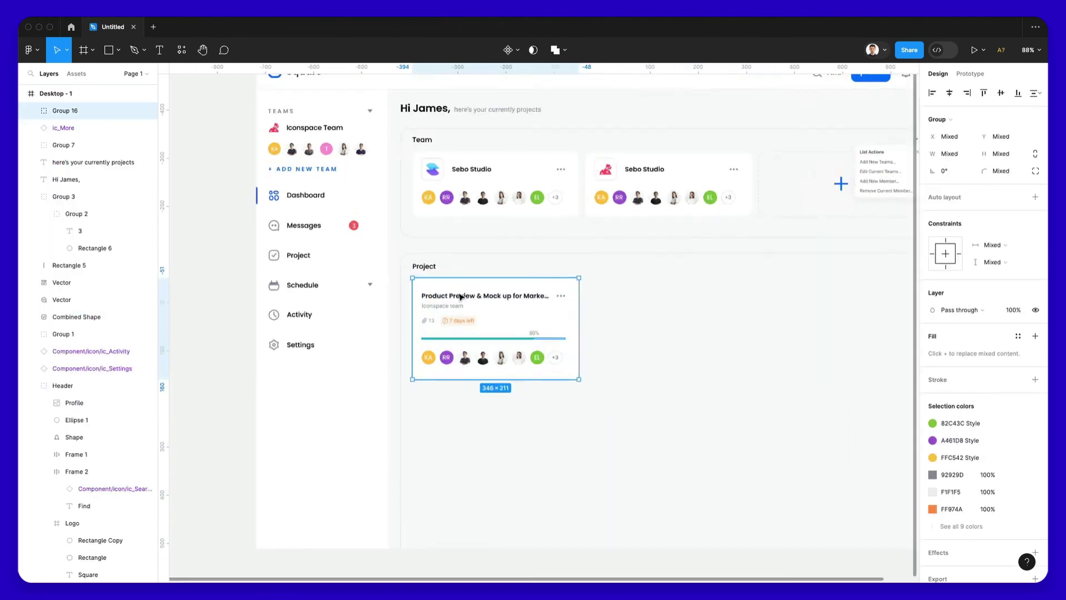
scroll(459, 292, "up", 3)
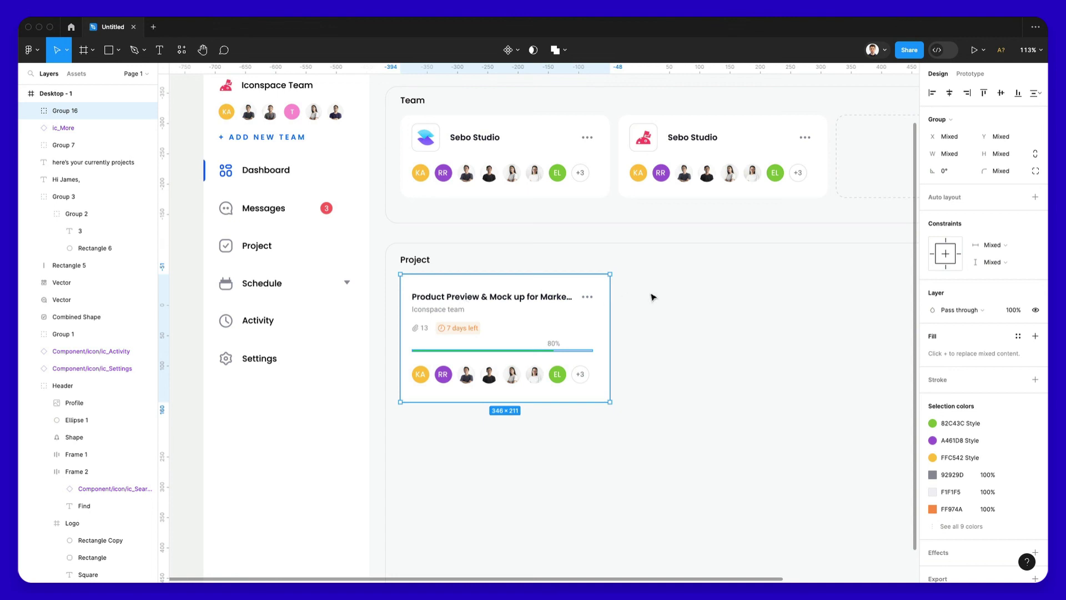
double_click(517, 285)
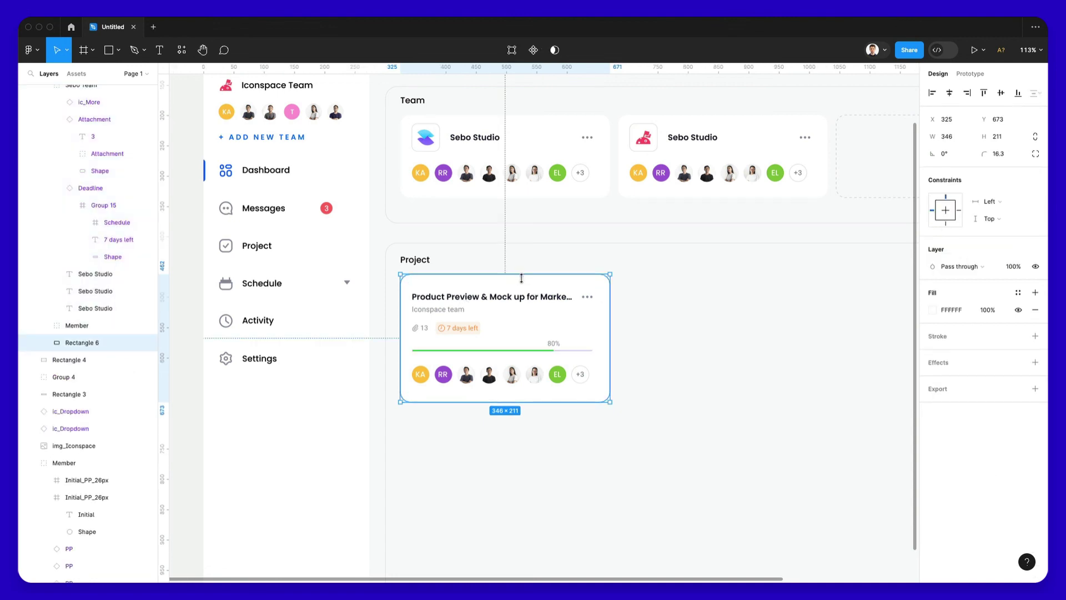
left_click_drag(522, 279, 520, 279)
left_click(652, 269)
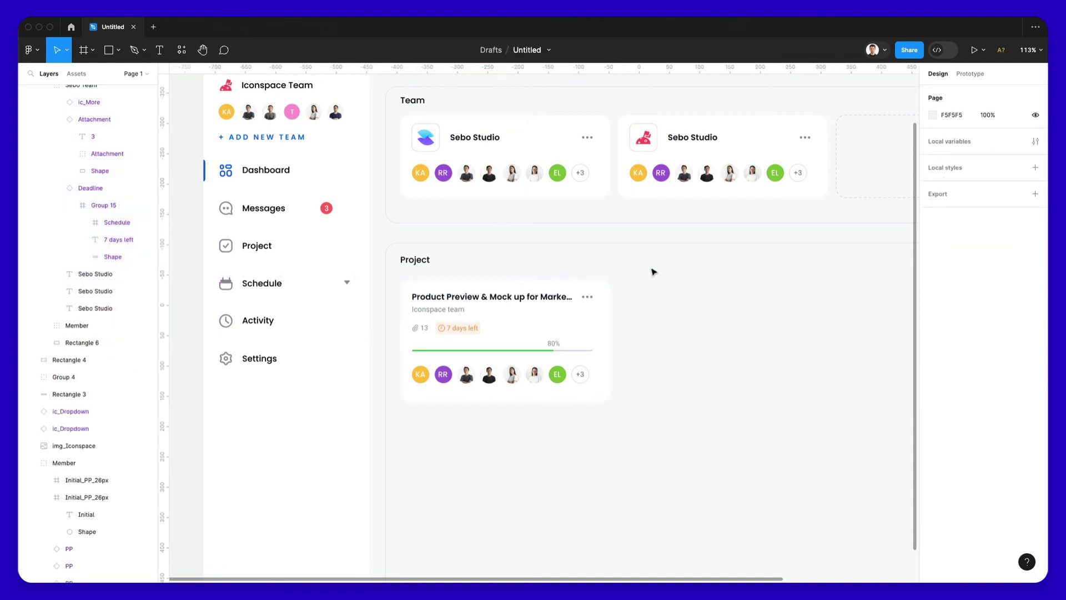
Raise the card background's bottom edge so the card is 197 high.
left_click_drag(649, 273, 505, 399)
left_click(494, 400)
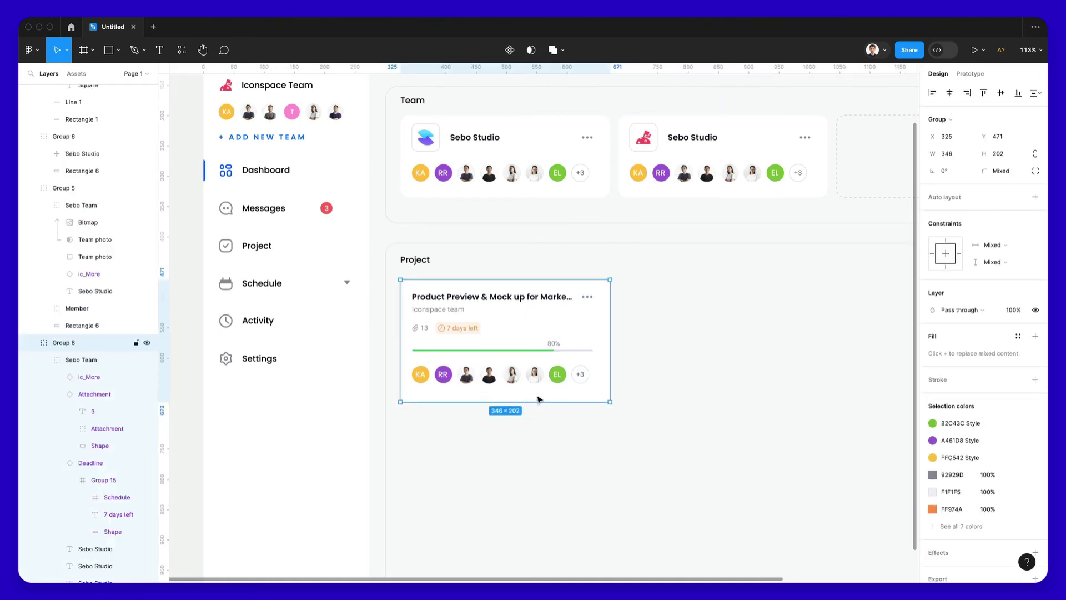
left_click(561, 411)
double_click(557, 400)
left_click_drag(557, 401, 558, 398)
left_click(624, 424)
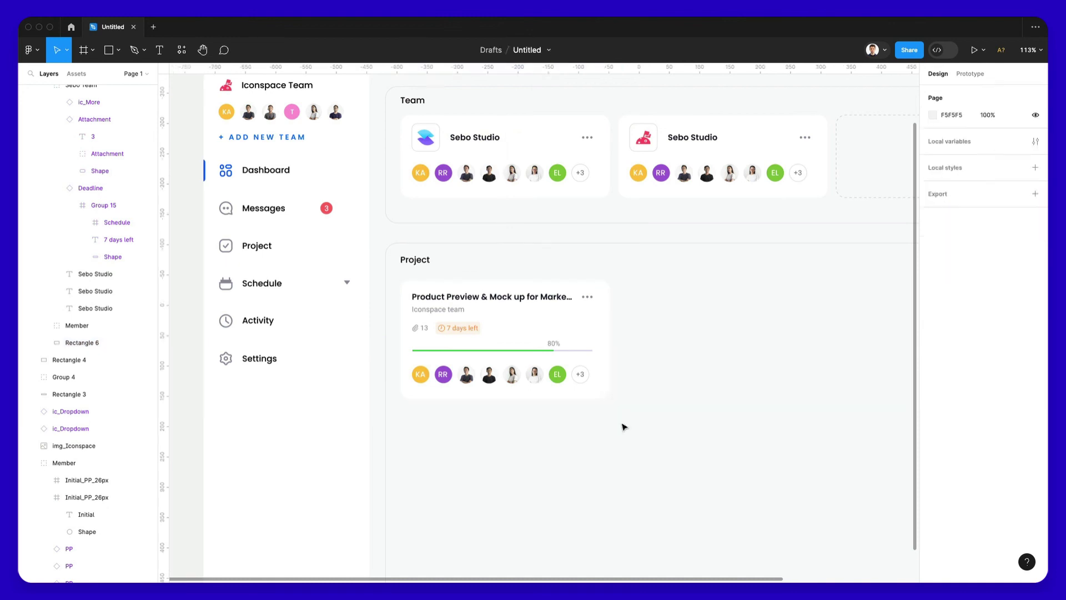
Group all of the project card's elements and place two evenly spaced copies beside it to form a row of three.
left_click_drag(647, 415, 394, 276)
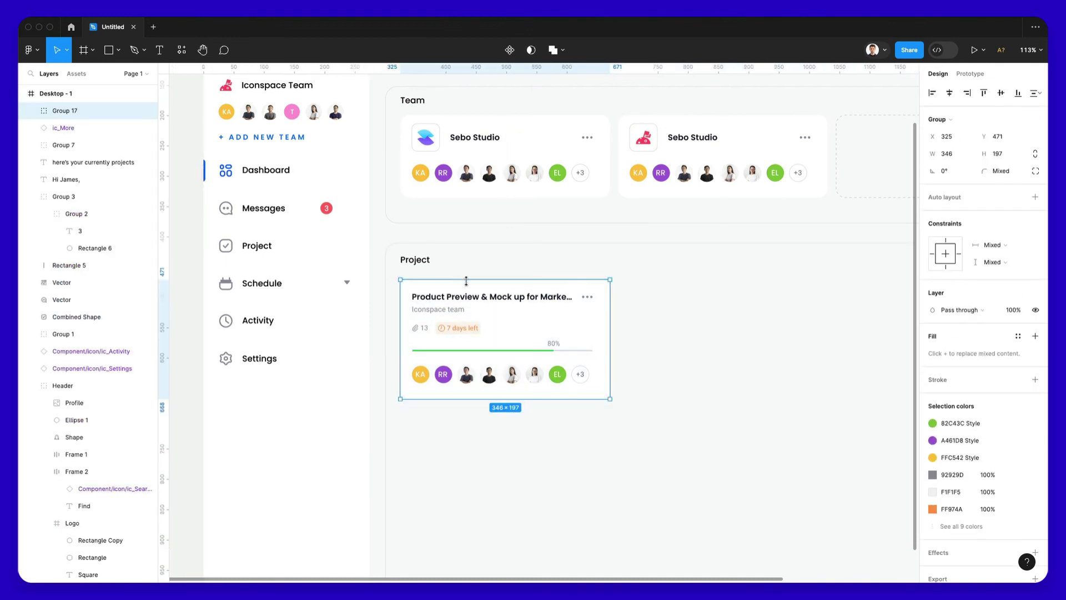
scroll(471, 316, "down", 5)
left_click_drag(472, 317, 615, 314)
key("ctrl+d")
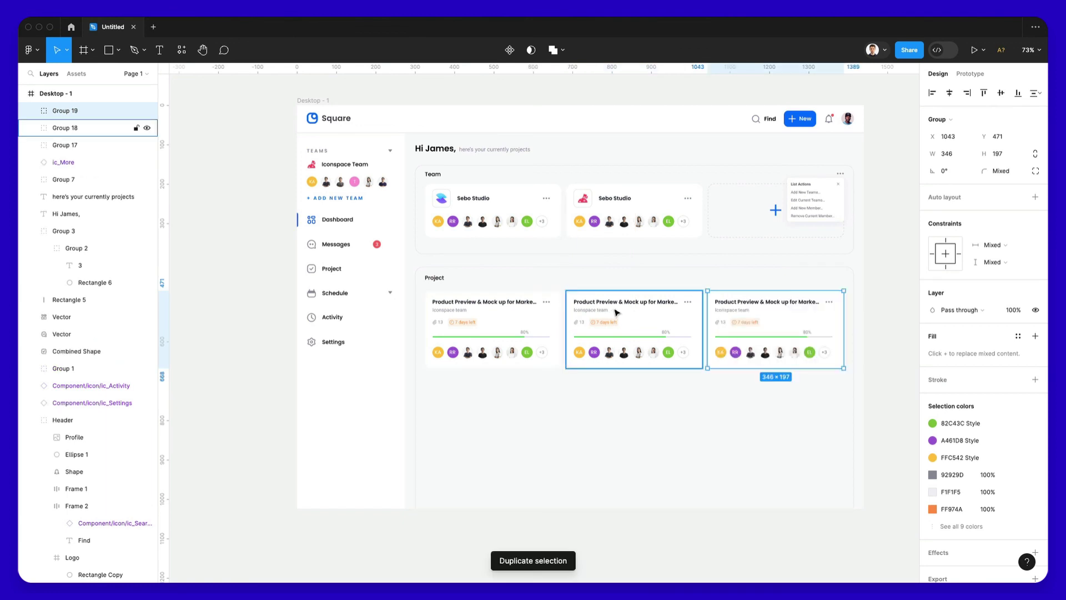
Duplicate the row of three project cards directly below the first row at Y 682.
scroll(719, 409, "down", 1)
left_click_drag(775, 379, 463, 314)
left_click_drag(566, 312, 557, 390)
scroll(585, 389, "right", 2)
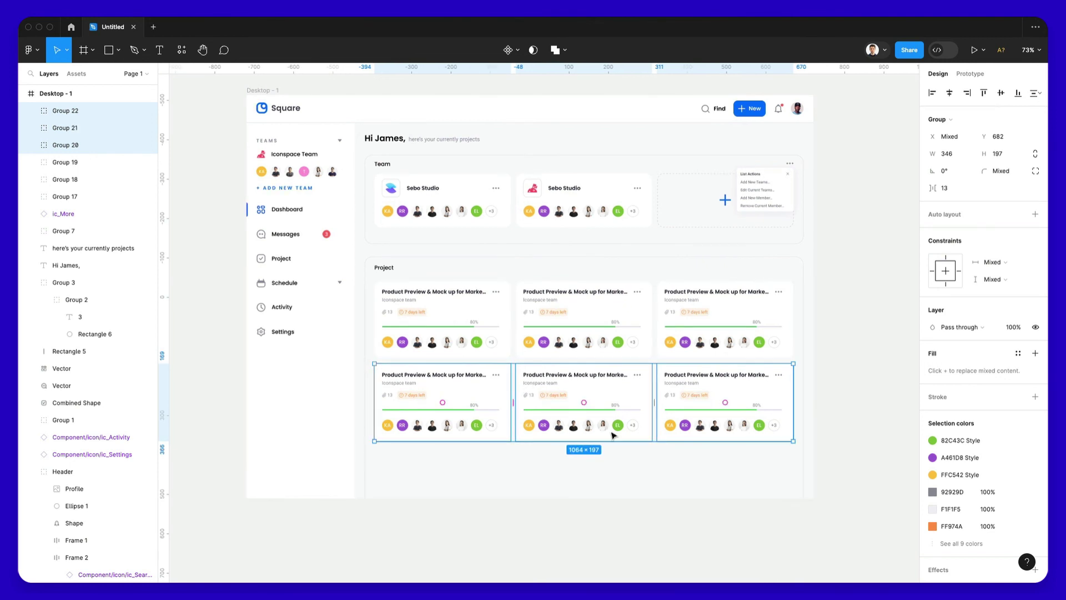
scroll(587, 485, "right", 1)
Try placing a third row of project cards below the second row and revert to the two-row layout.
left_click(589, 485)
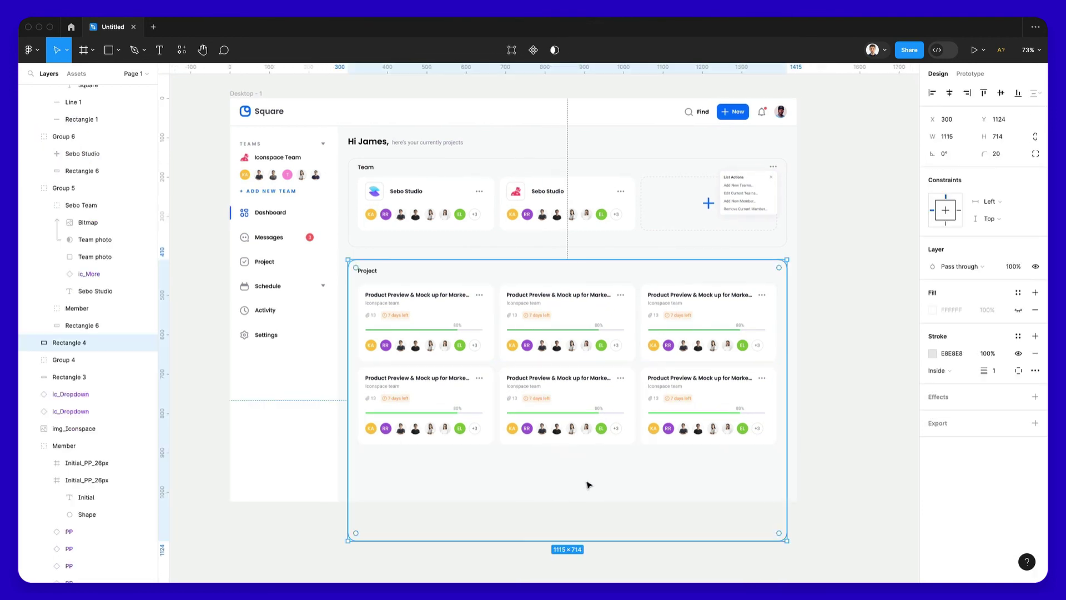
left_click(841, 399)
left_click_drag(728, 454, 383, 379)
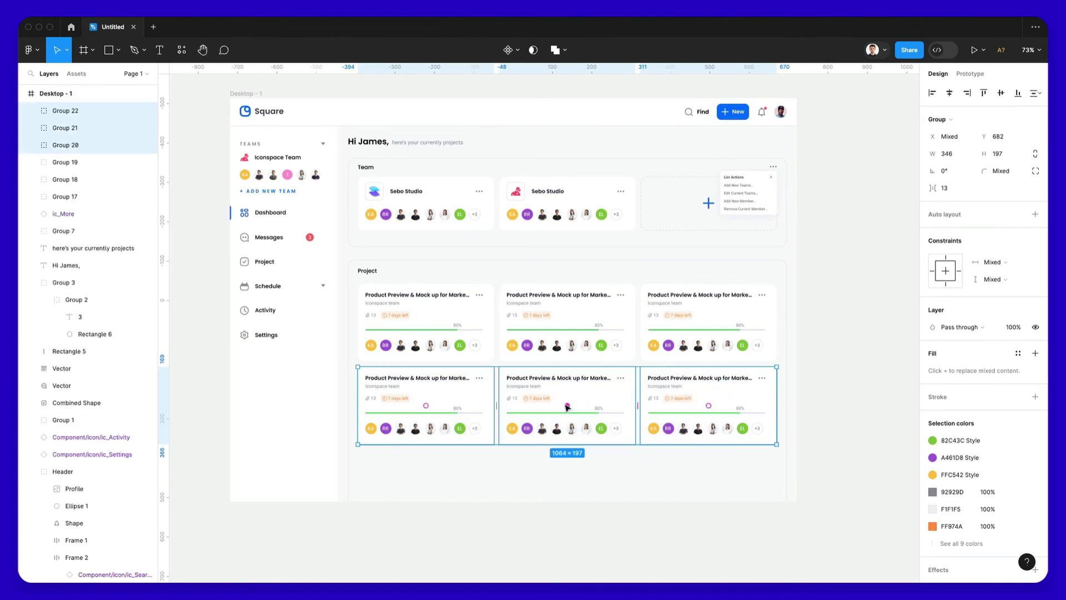
left_click_drag(566, 405, 570, 482)
key("ctrl+z")
key("ctrl+z")
left_click(352, 476)
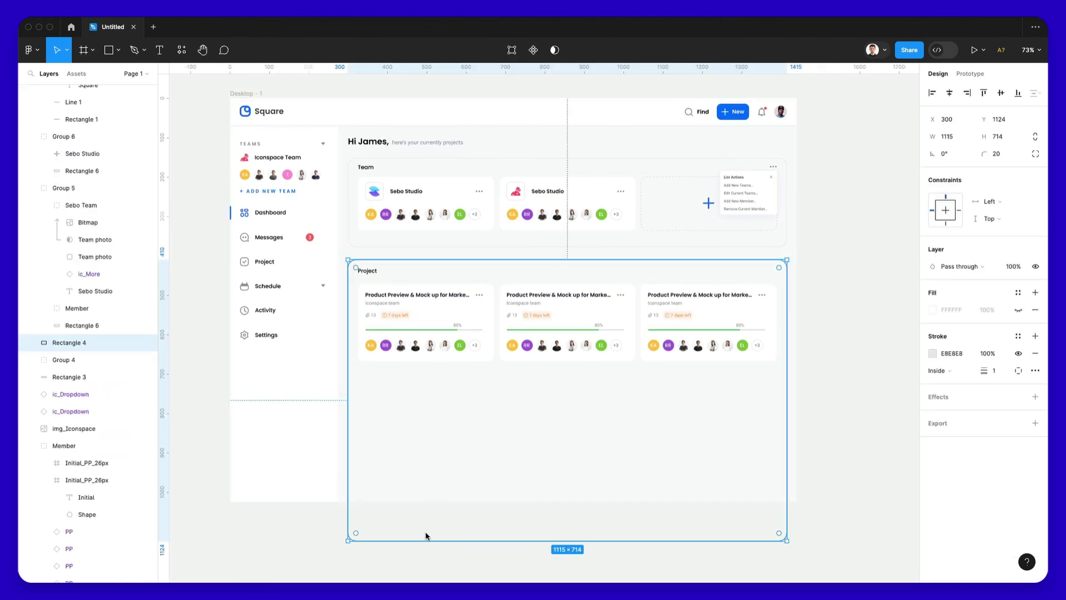
left_click_drag(428, 536, 439, 437)
key("ctrl+z")
key("ctrl+z")
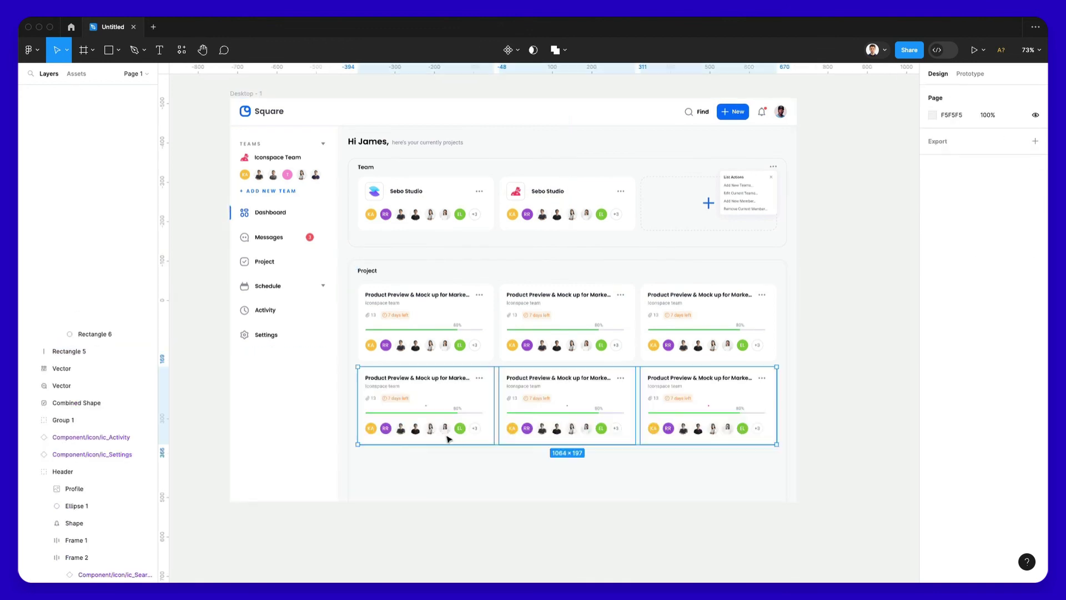
Shorten the Project section's rounded outline to 511 high by raising its bottom edge to just below the second row of cards.
left_click(355, 461)
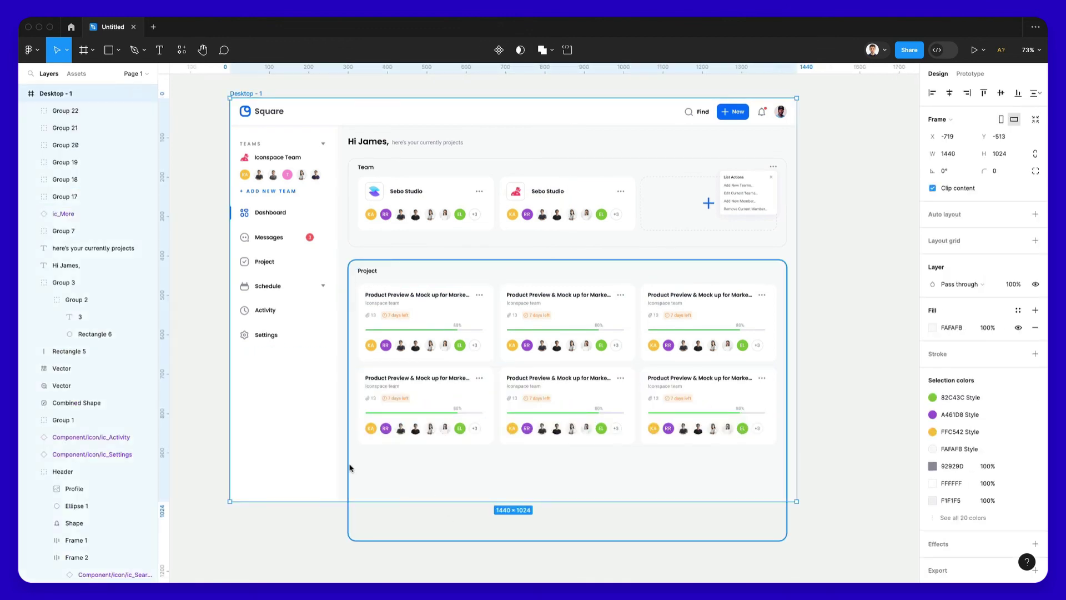
left_click_drag(465, 539, 471, 457)
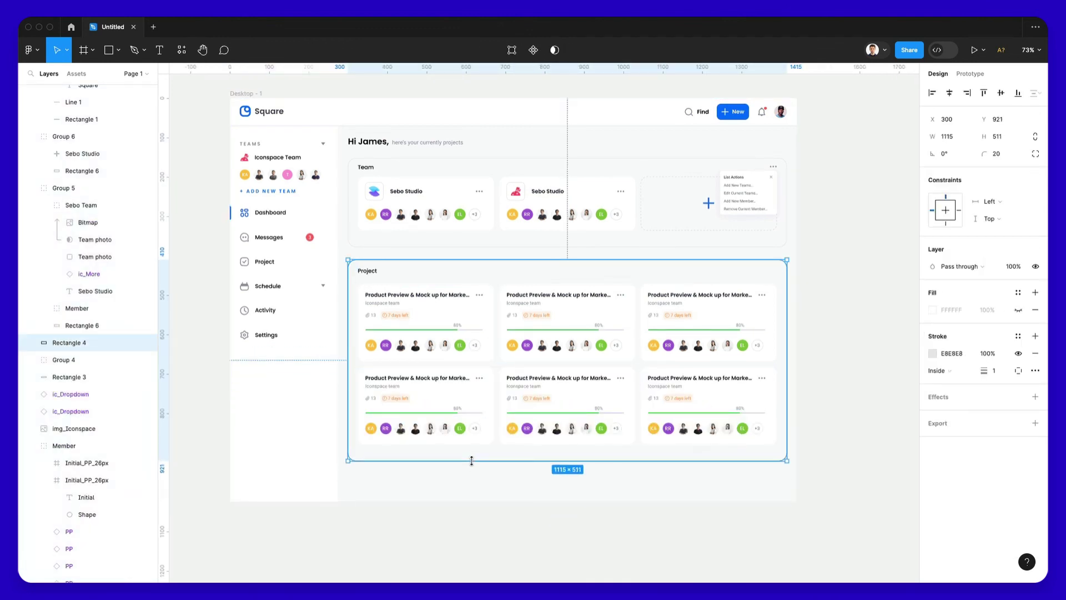
left_click(518, 485)
Delete all the content of the last card in the second project row, keeping only its white background.
scroll(699, 390, "up", 5)
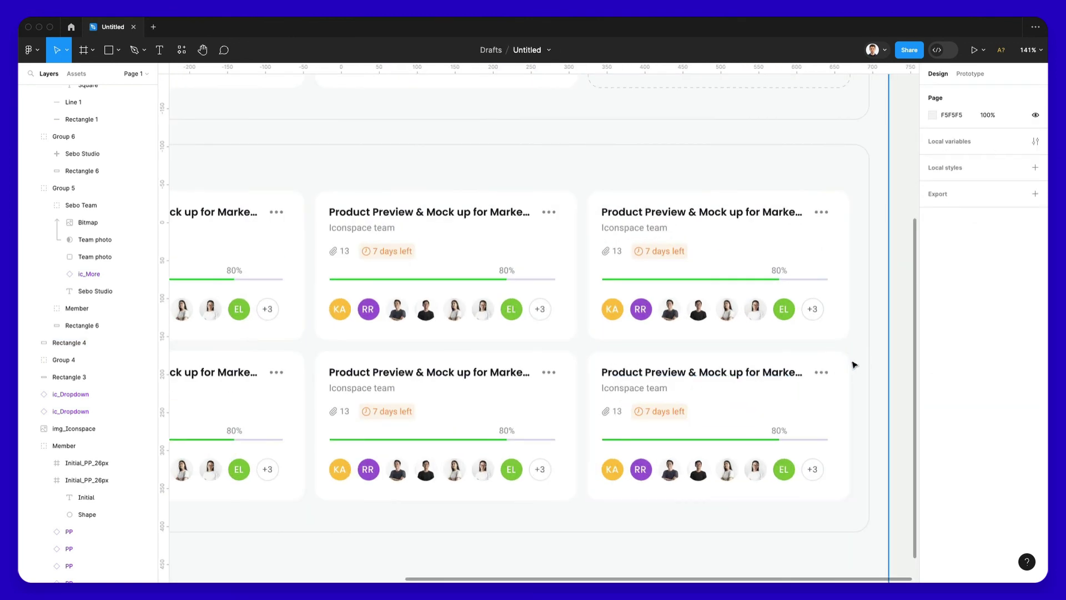
left_click_drag(853, 360, 609, 486)
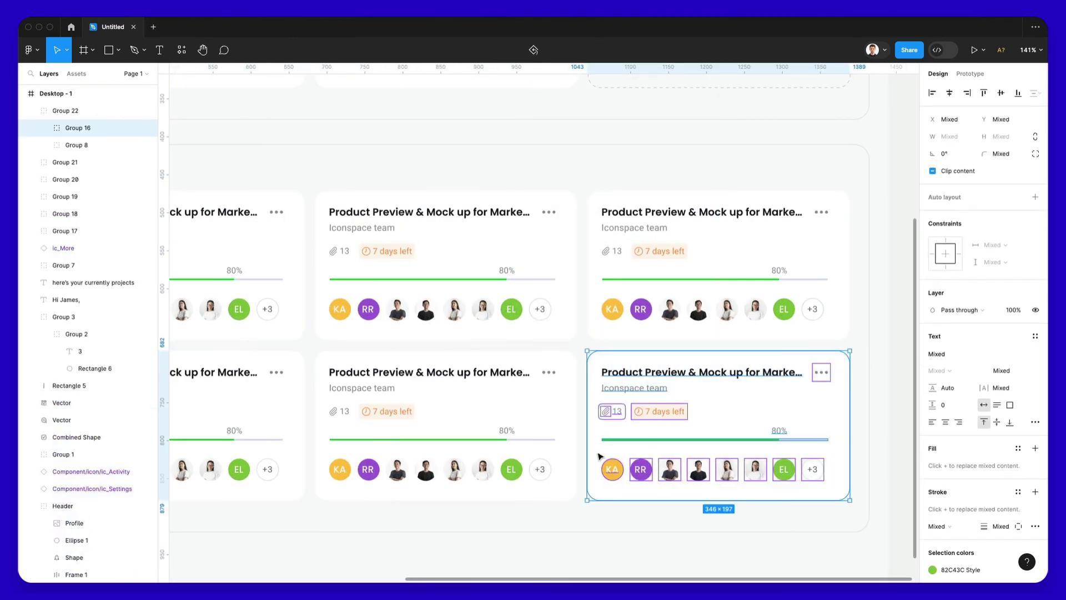
key("Delete")
Copy the blue plus icon from the Team section's placeholder card into the middle area of the emptied project card.
scroll(596, 449, "up", 3)
scroll(596, 449, "left", 3)
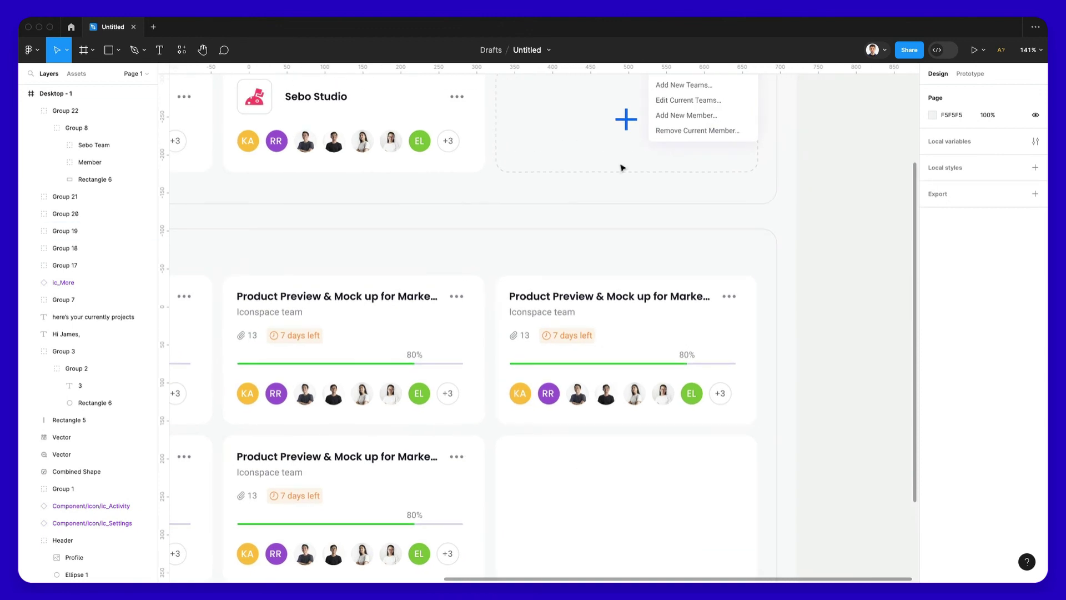
left_click(628, 121)
key("ctrl+c")
scroll(666, 387, "down", 3)
left_click(666, 387)
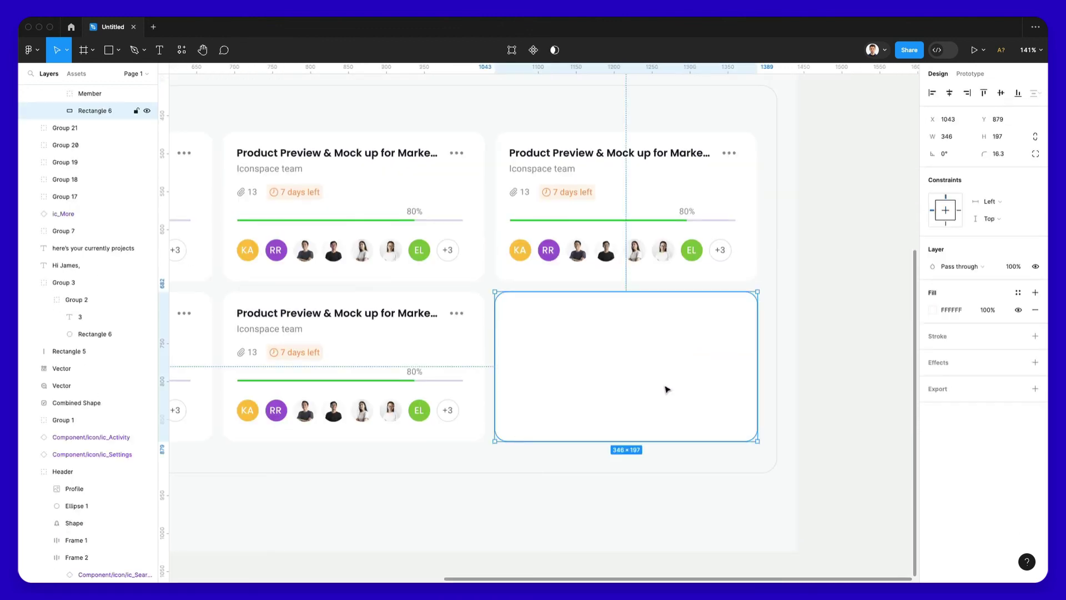
key("ctrl+v")
left_click_drag(612, 346, 563, 368)
scroll(555, 294, "down", 1)
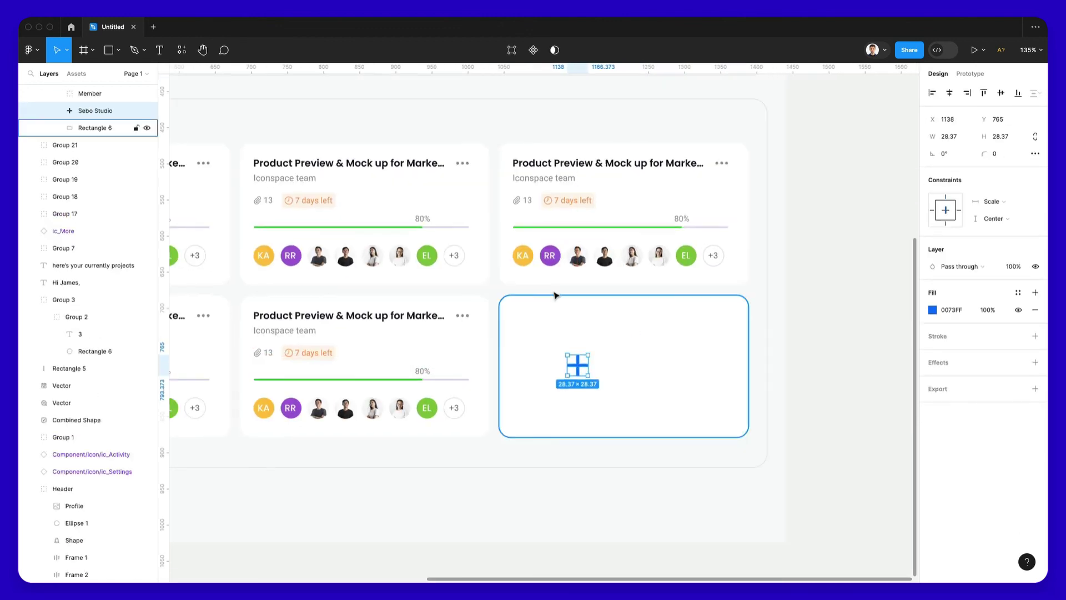
Copy a project card title into the blank card, change its text to "Add Project" and place it beside the plus icon.
left_click(567, 163)
key("ctrl+c")
left_click(640, 352)
key("ctrl+v")
left_click_drag(570, 305, 667, 369)
key("Return")
type("Add")
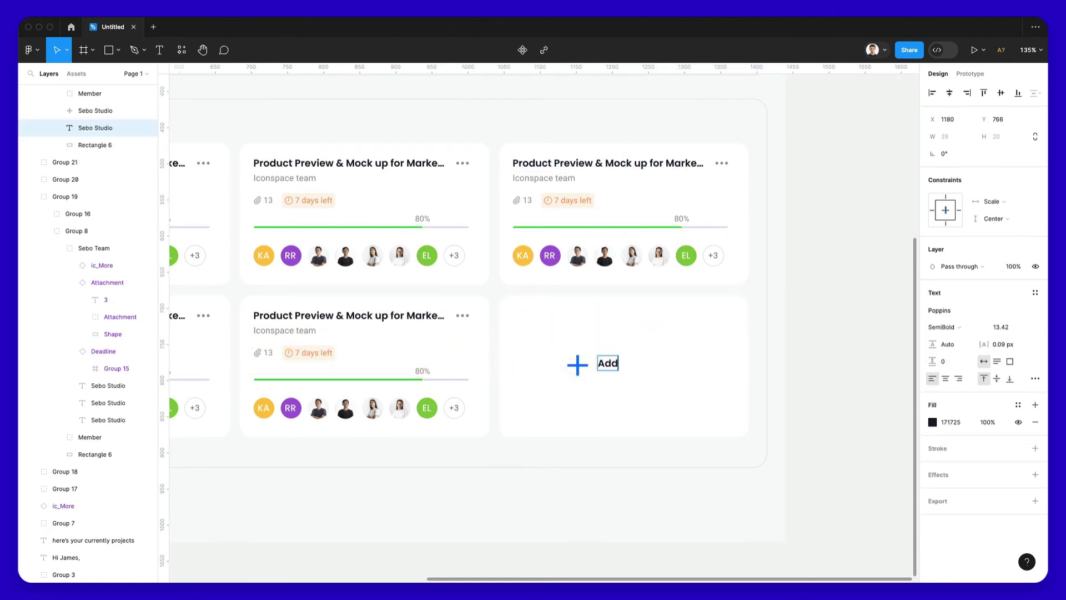
type(" Project")
key("Escape")
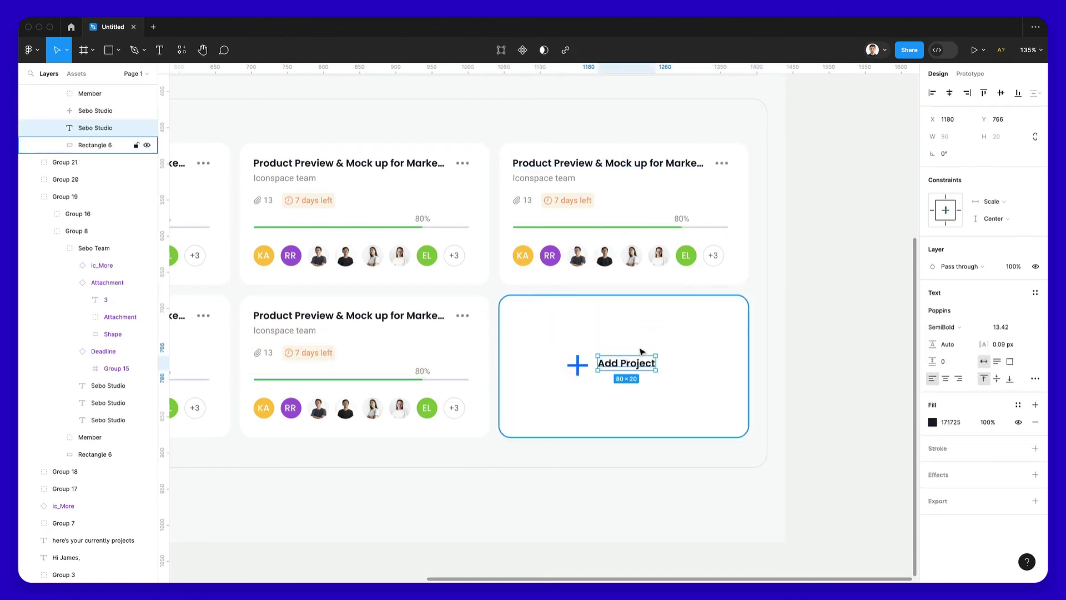
left_click_drag(593, 360, 597, 362)
Scale the plus icon down to 19.37 × 19.37 and place it close to the "Add Project" text.
scroll(597, 362, "up", 5)
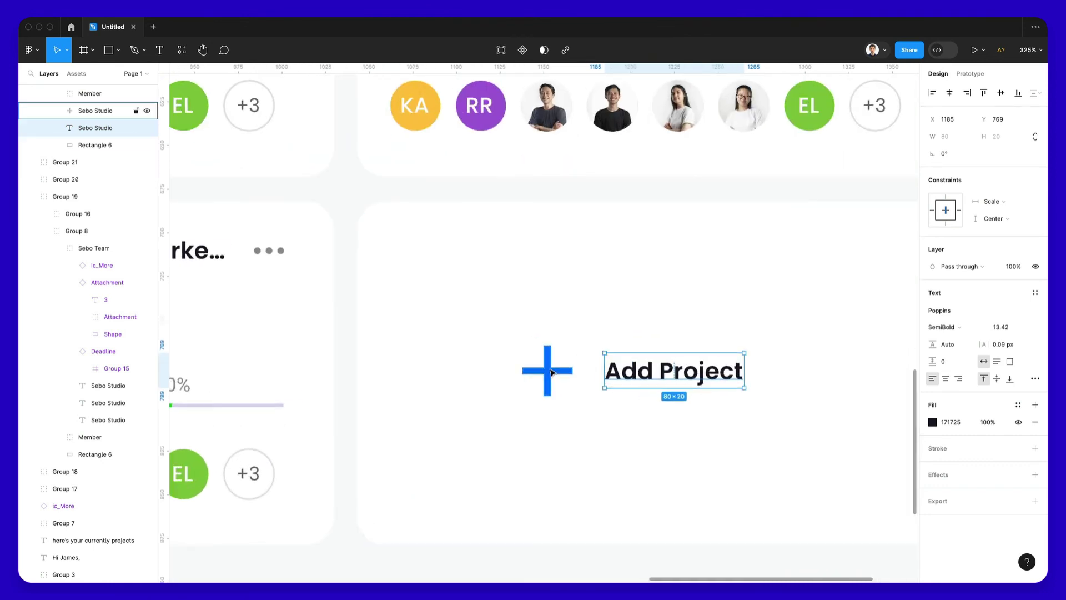
left_click(586, 370)
key("k")
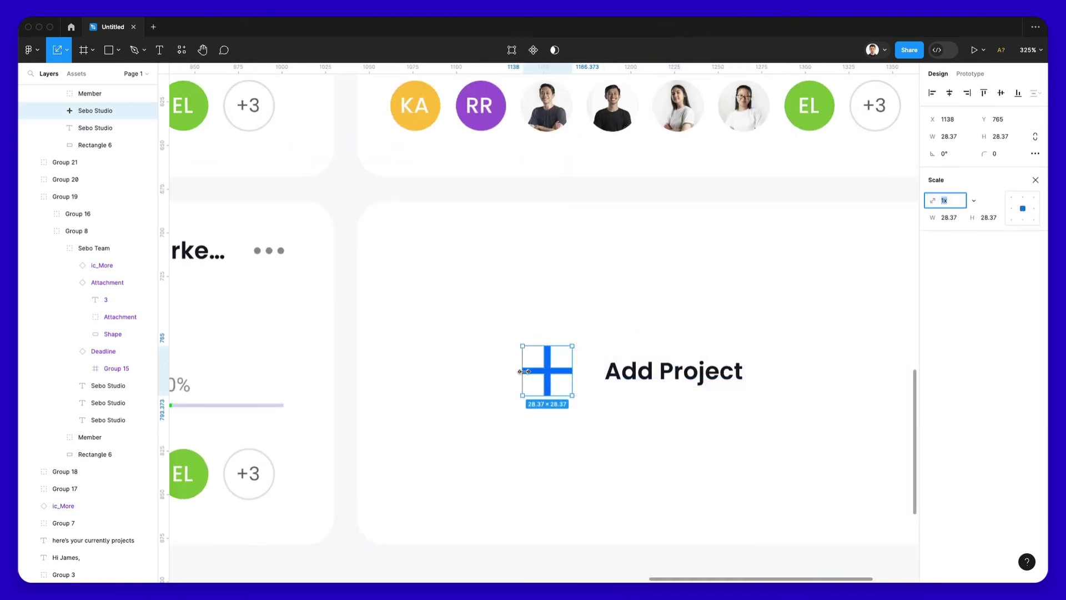
left_click_drag(522, 371, 570, 376)
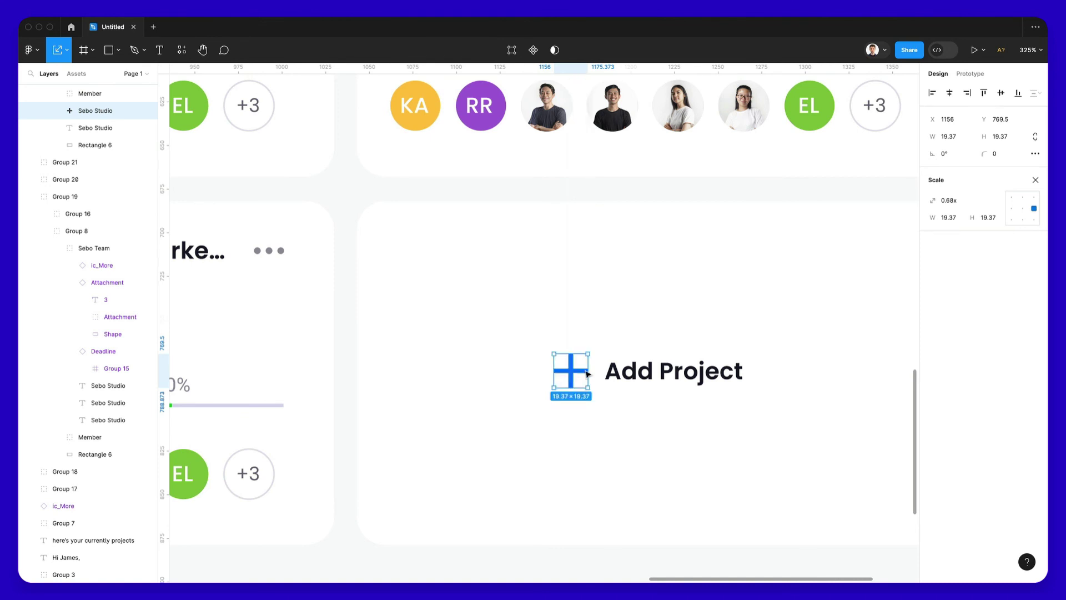
Group the plus icon with the "Add Project" text and centre the group within its card background.
left_click(673, 371, "shift")
key("super+g")
scroll(687, 357, "down", 5)
scroll(687, 357, "down", 2)
left_click(728, 335, "shift")
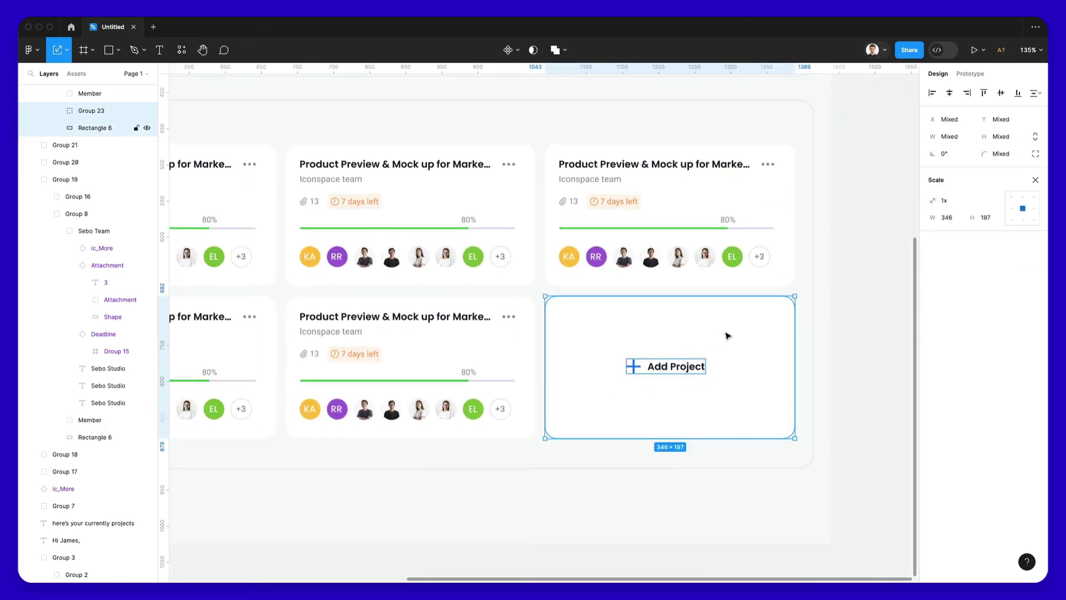
left_click(1001, 92)
left_click(890, 309)
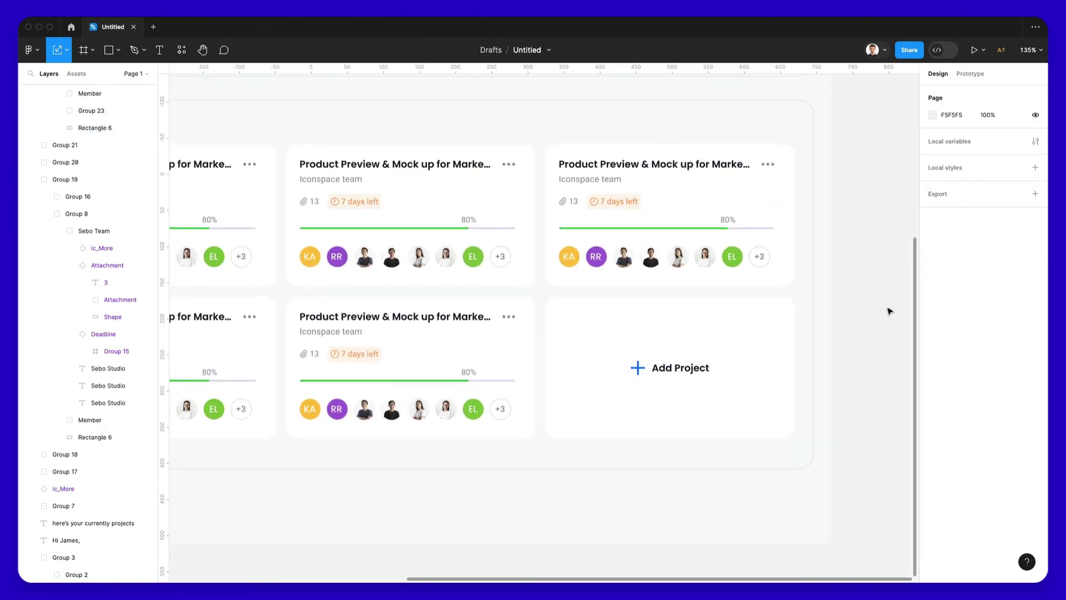
Apply the dashed placeholder style of the Team section's third card to the Add Project card background.
scroll(886, 302, "down", 2)
scroll(886, 301, "down", 2)
scroll(738, 202, "up", 3)
left_click(700, 180)
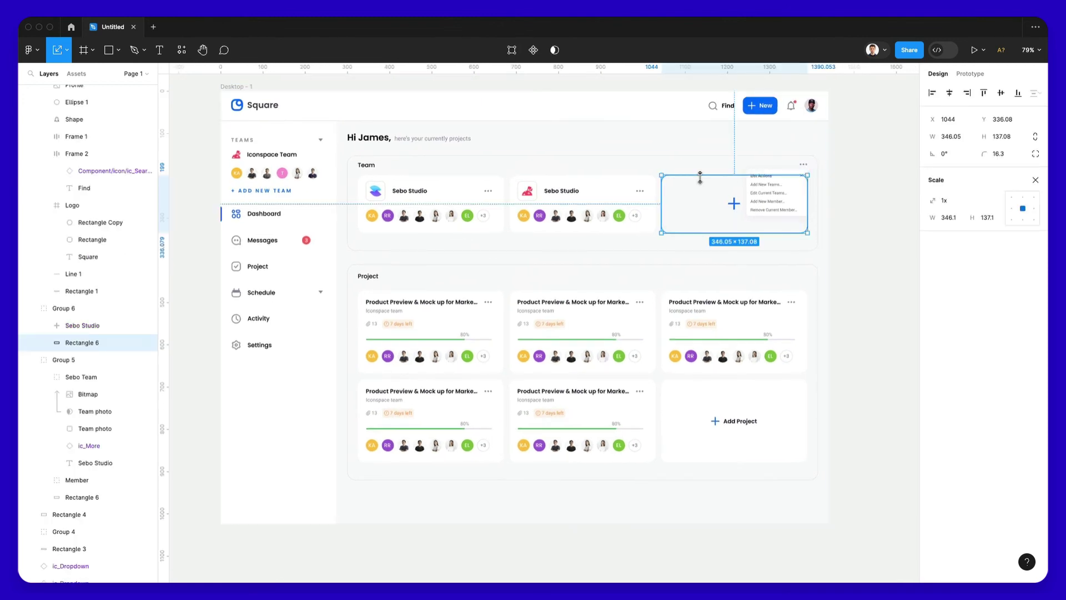
scroll(700, 177, "down", 1)
scroll(700, 176, "right", 3)
left_click(652, 365)
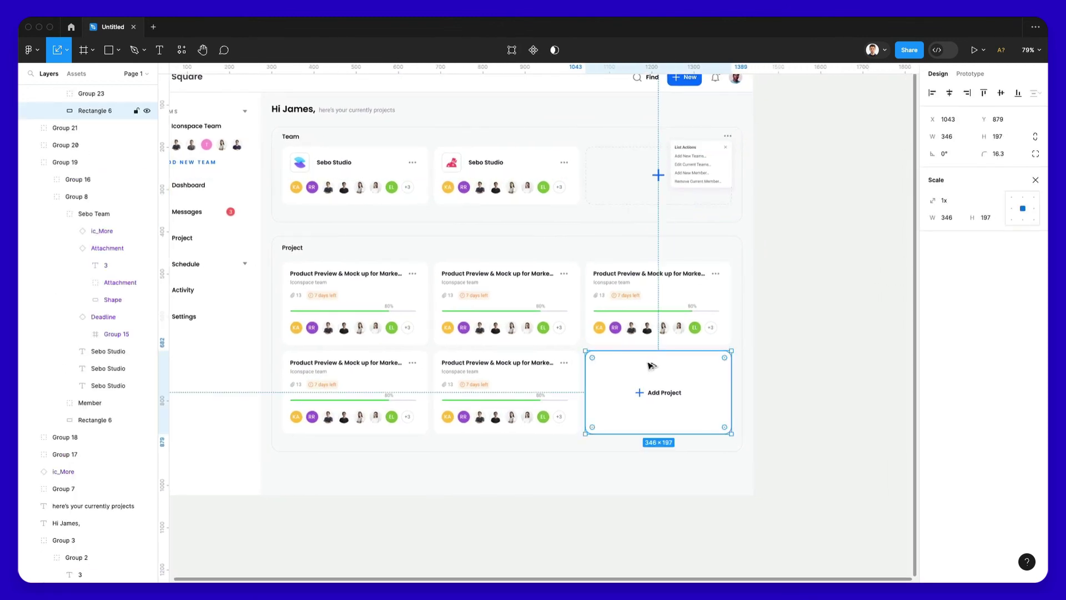
left_click(823, 338)
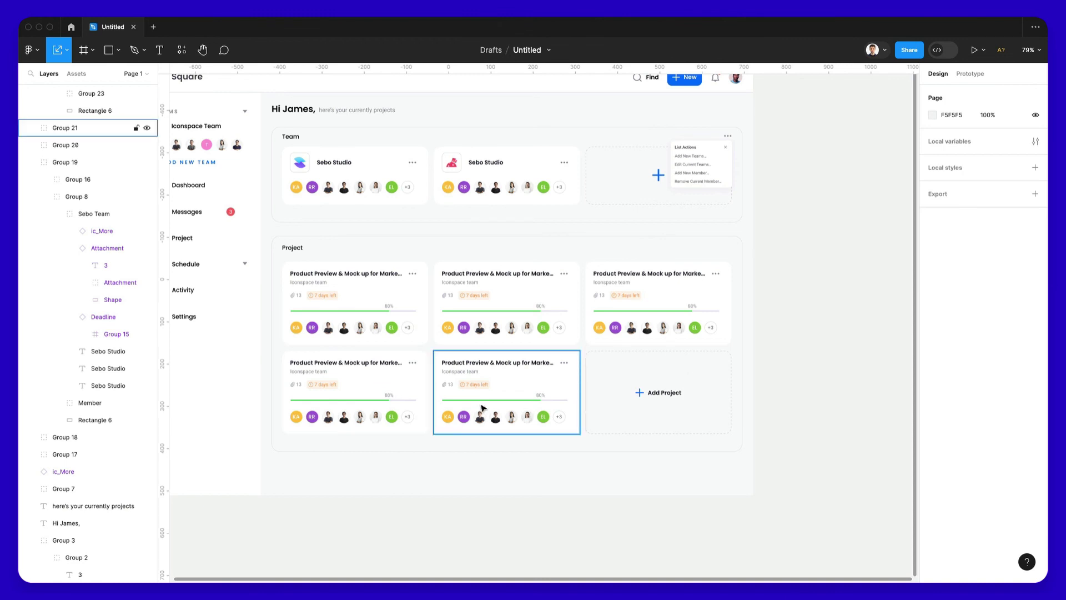
Shorten the green progress bar of the second row's middle project card to 66 wide.
scroll(482, 408, "up", 5)
left_click(599, 398, "super")
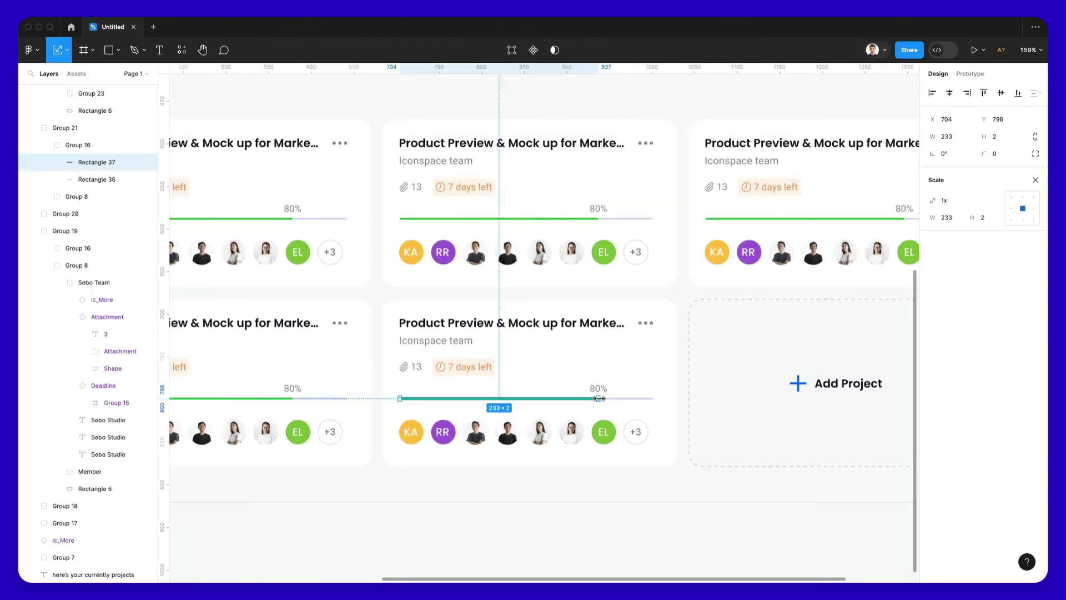
key("v")
left_click_drag(599, 398, 454, 406)
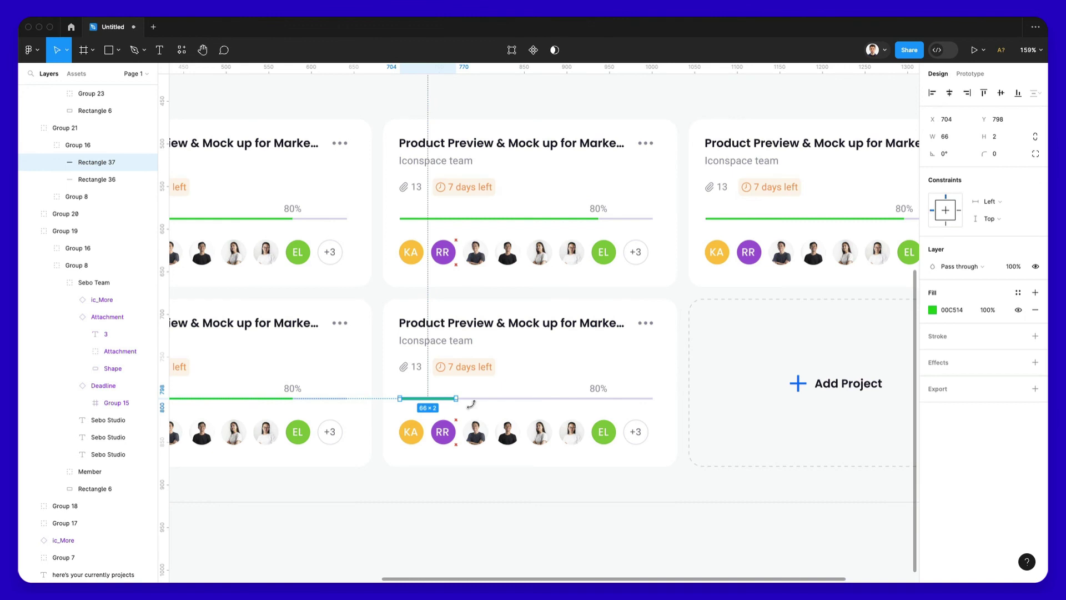
Move the second row's middle card's percentage label to the end of its green bar and change its text to "20".
left_click(600, 392, "super")
left_click_drag(599, 391, 457, 392)
double_click(456, 390)
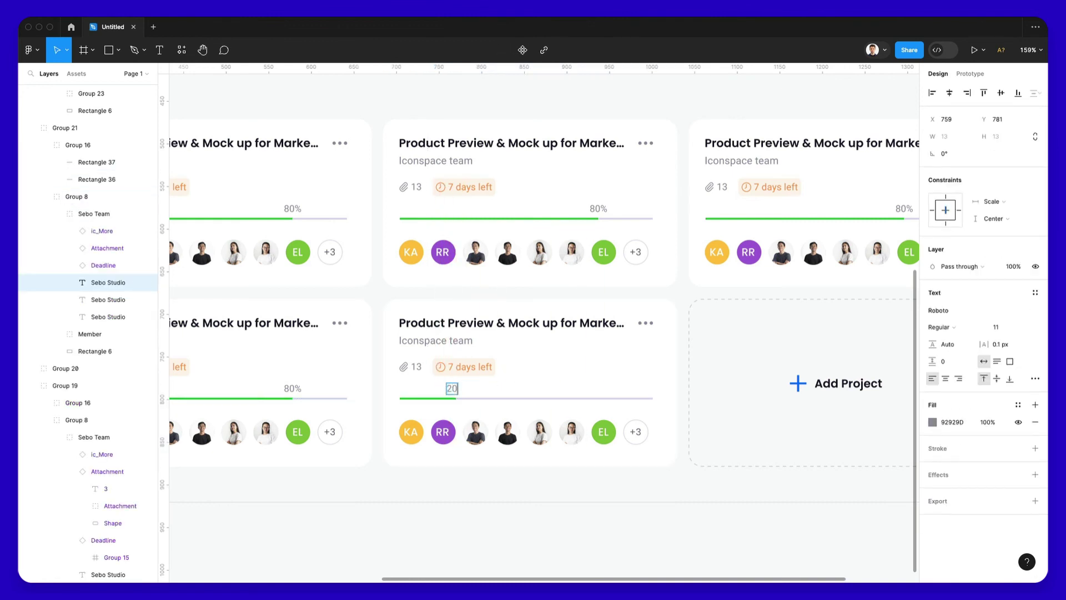
key("Escape")
Delete the last three portrait photos from the member row of the second row's middle card.
left_click(530, 433)
double_click(514, 433)
left_click(541, 433, "shift")
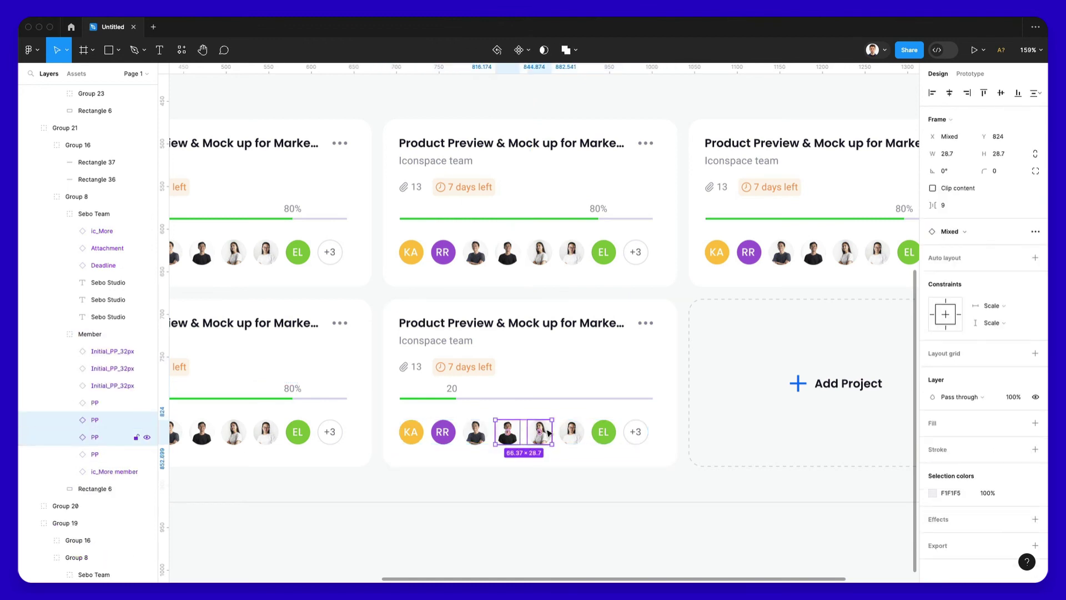
left_click(572, 433, "shift")
key("Delete")
Remove the green EL avatar and the +3 counter from the second row's middle card.
left_click(602, 431)
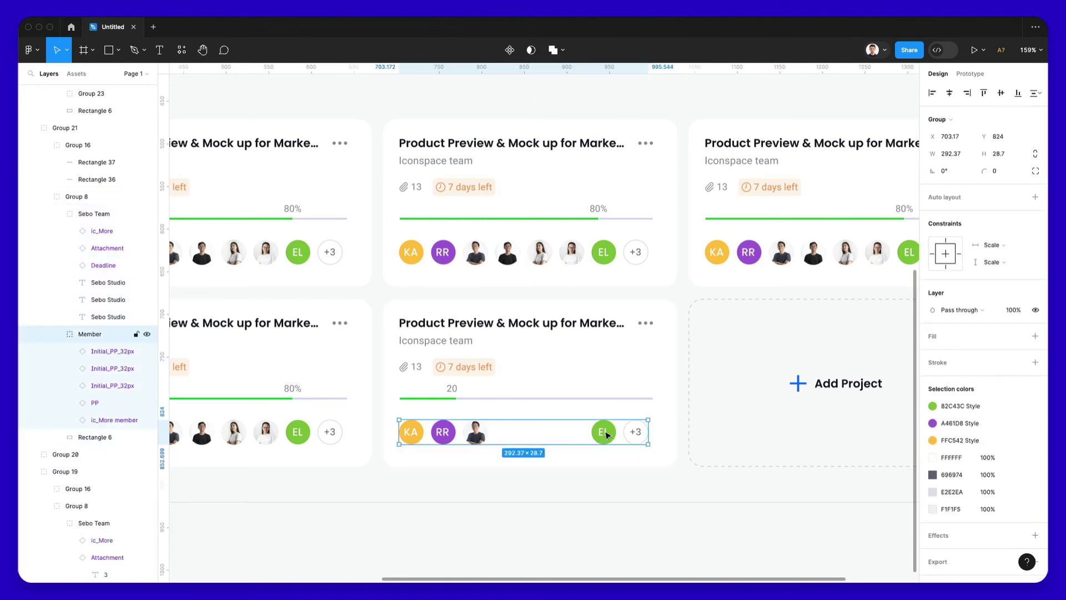
double_click(603, 432)
left_click(636, 431, "shift")
left_click_drag(635, 432, 593, 429)
key("Delete")
left_click(613, 441)
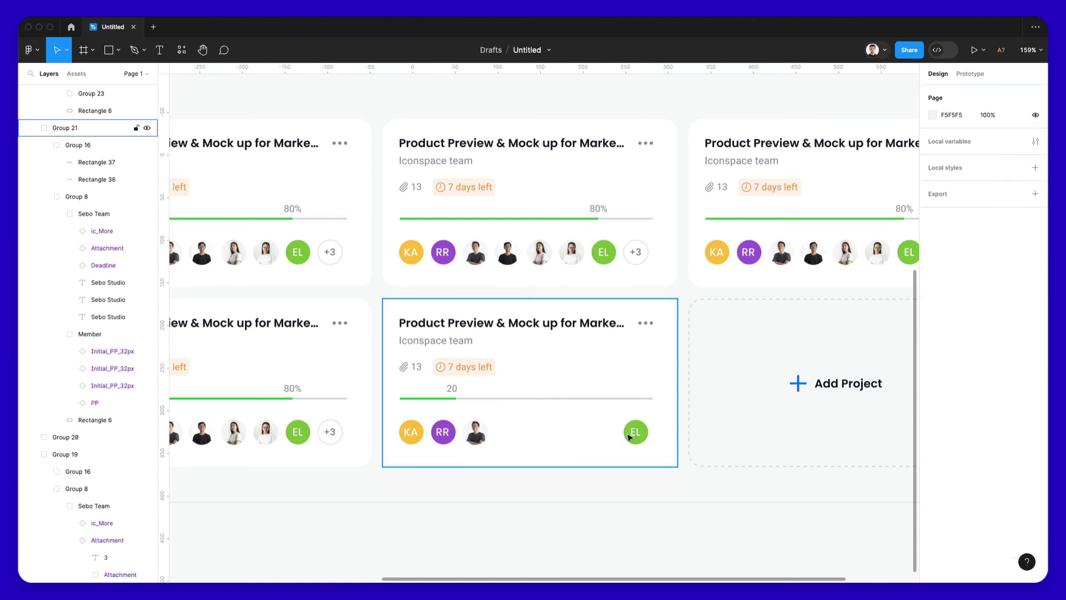
left_click(634, 433)
left_click(634, 433)
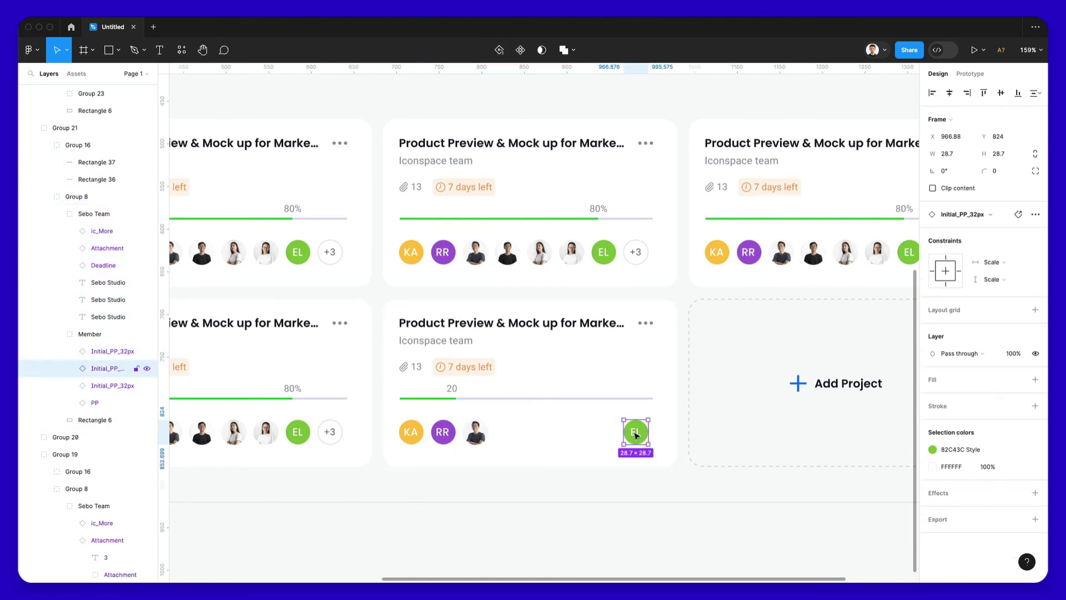
key("Delete")
Trim the first row's members, keeping KA, RR and two photos on the middle card and only KA and RR on the third.
scroll(636, 436, "down", 2)
scroll(637, 436, "down", 1)
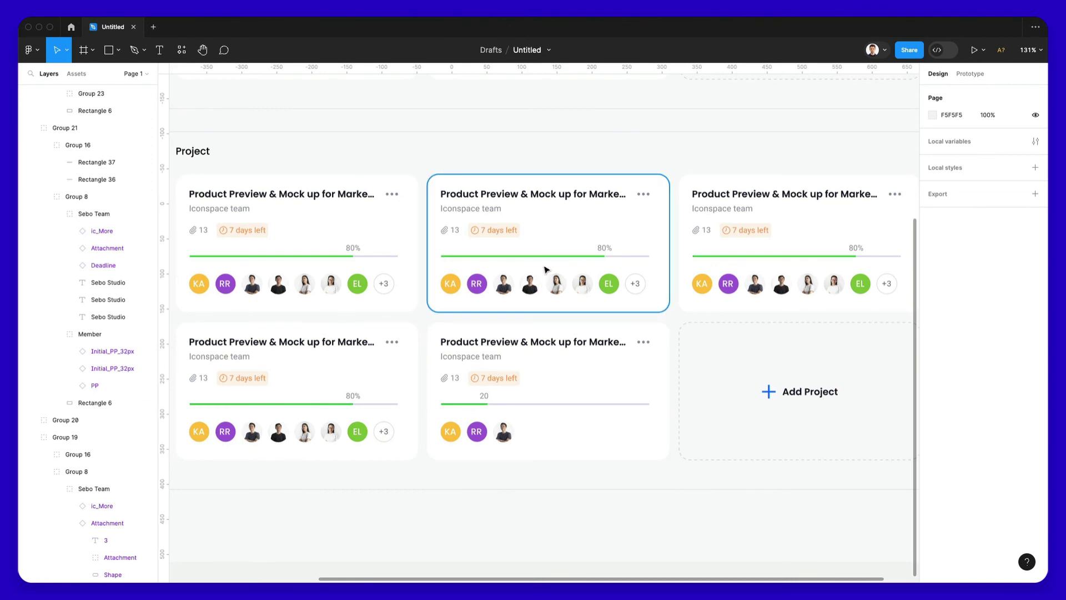
left_click_drag(544, 269, 655, 303)
key("Delete")
scroll(688, 301, "right", 5)
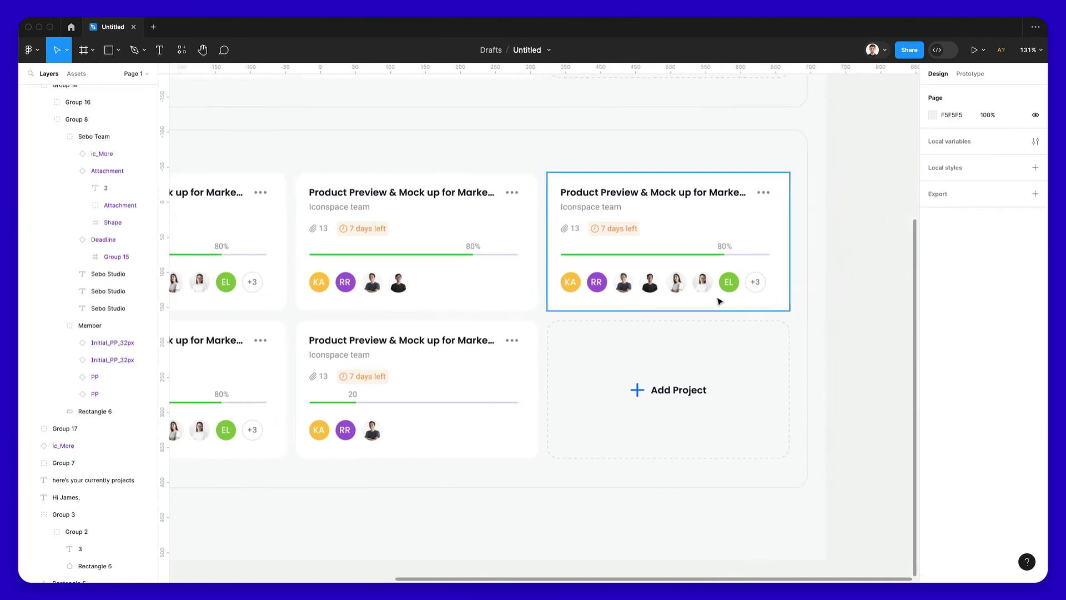
left_click_drag(756, 269, 611, 301)
key("Delete")
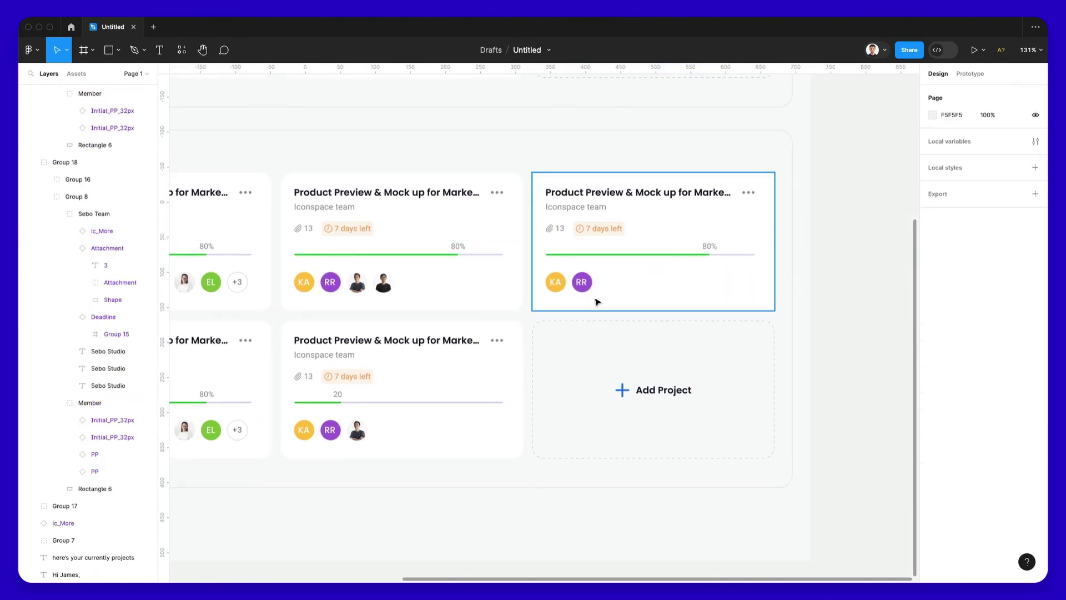
Delete all members after KA and RR from the second row's first project card.
scroll(595, 300, "left", 6)
left_click_drag(440, 414, 601, 447)
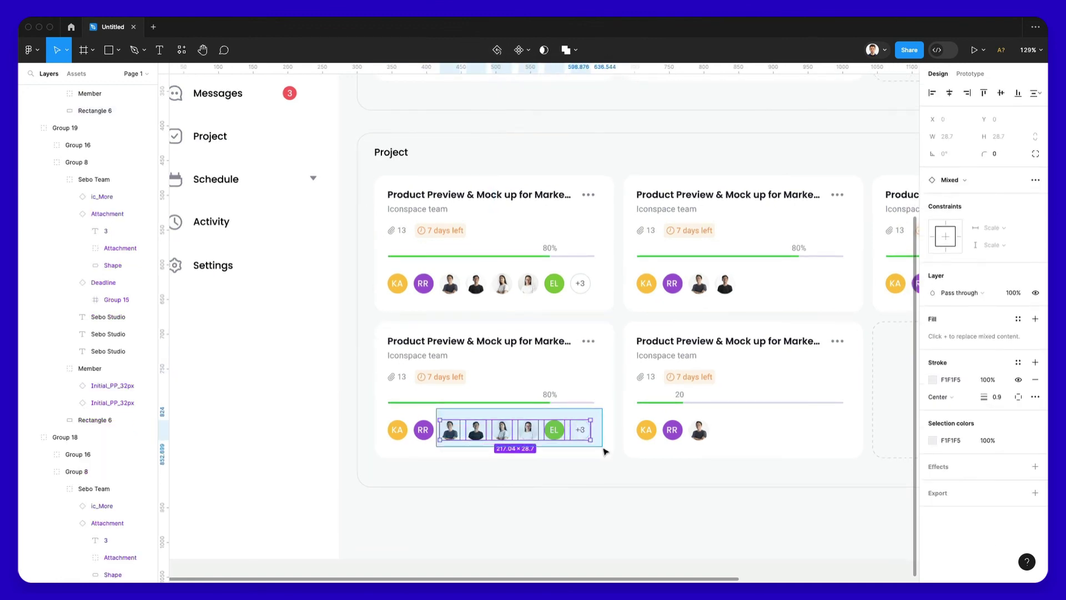
key("Delete")
Swap the KA and RR avatars on the second row's first project card so that RR comes first.
left_click(423, 429)
double_click(423, 429)
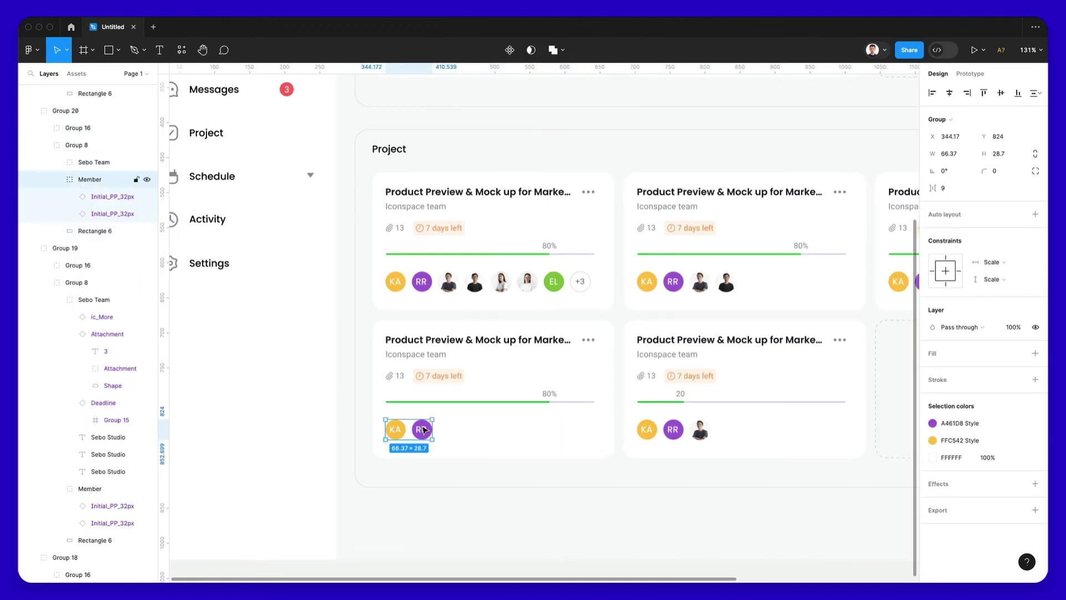
key("Return")
scroll(410, 430, "up", 8)
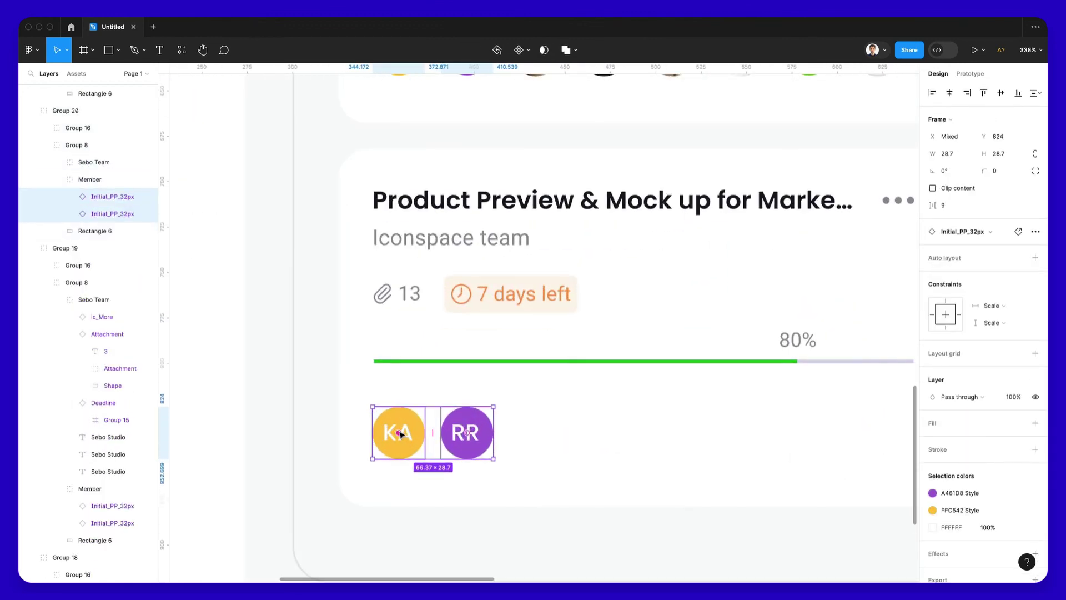
left_click_drag(397, 432, 486, 436)
scroll(444, 422, "down", 10)
left_click(430, 394)
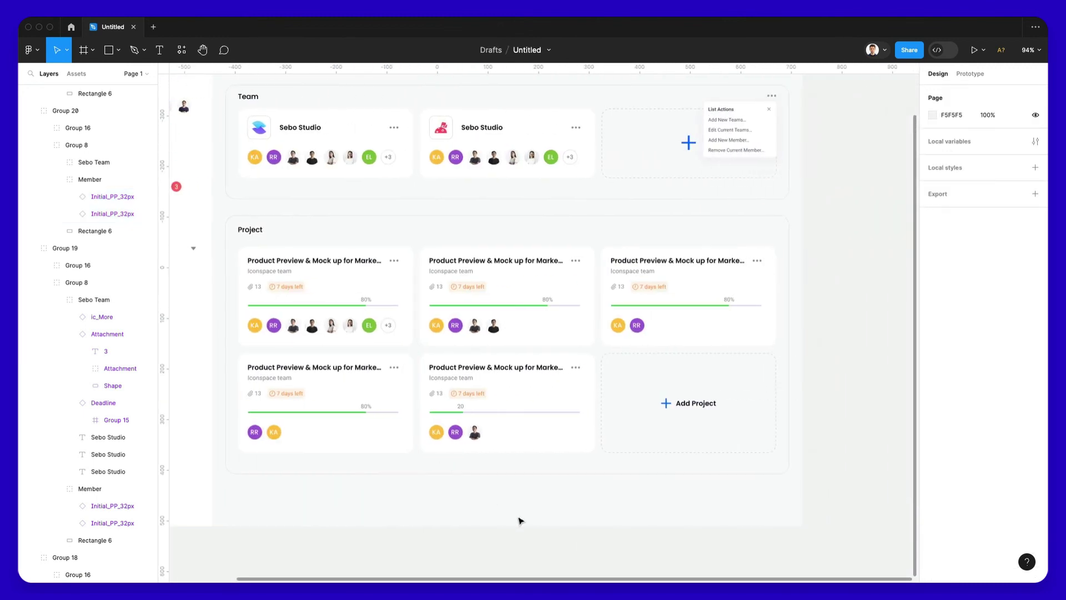
Swap the KA avatar with the last photo avatar on the first row's middle project card, putting KA at the end.
double_click(438, 432)
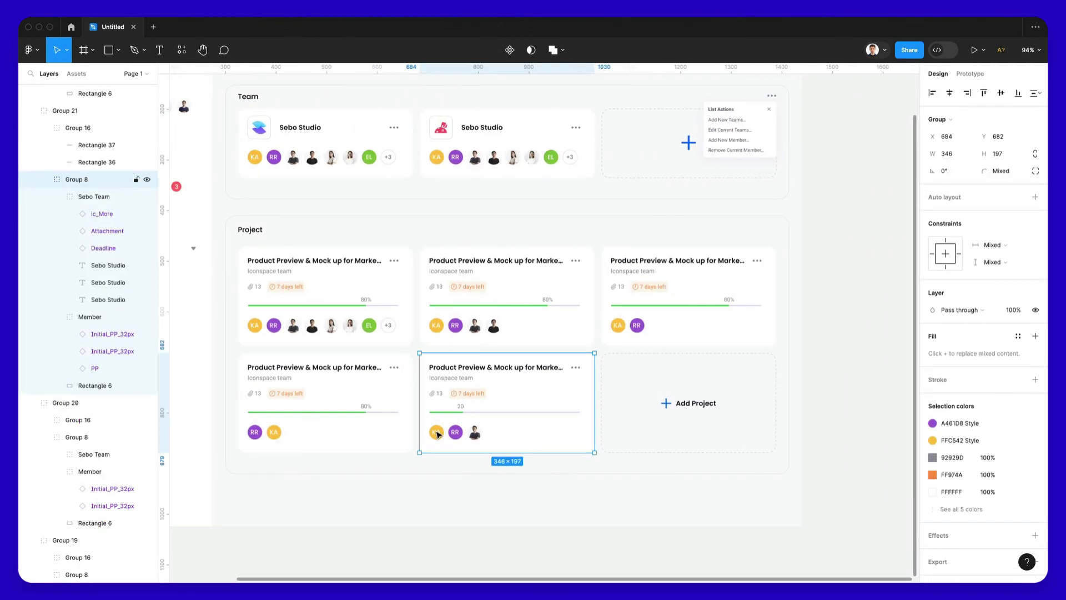
left_click(440, 328)
double_click(440, 327)
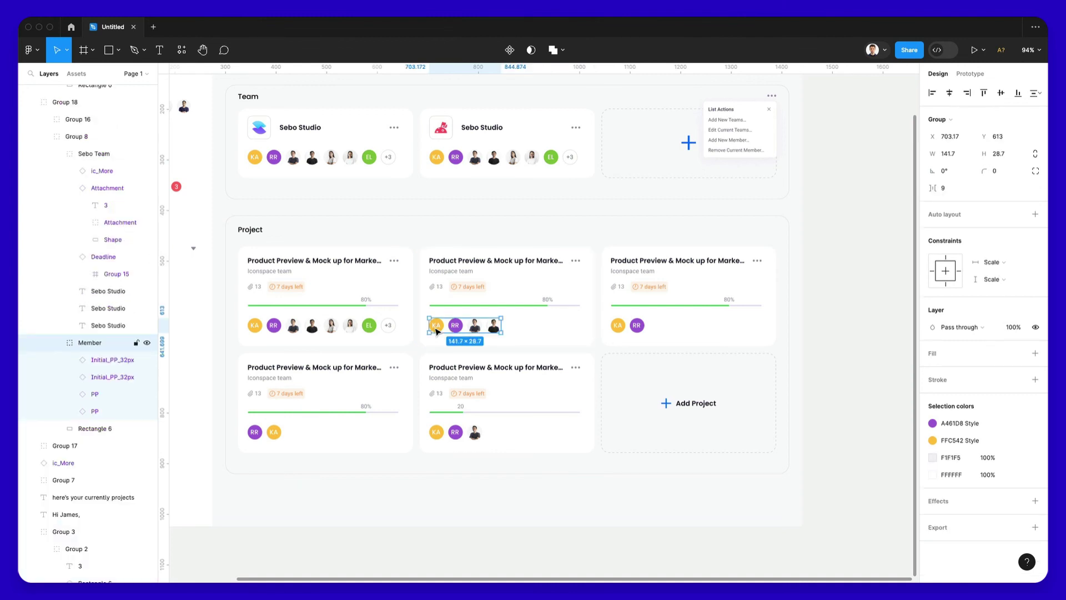
double_click(441, 327)
left_click(494, 328, "shift")
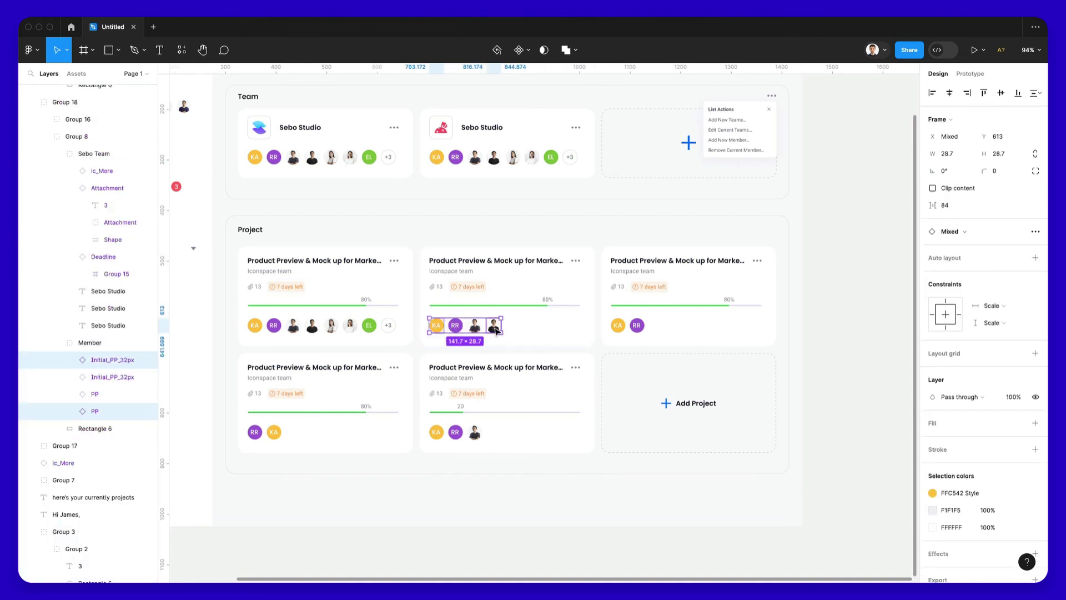
scroll(494, 329, "up", 5)
scroll(496, 329, "up", 3)
left_click_drag(497, 322, 211, 322)
Swap the RR avatar with the photo next to it on the same card so that both photos precede RR and KA.
left_click(402, 322)
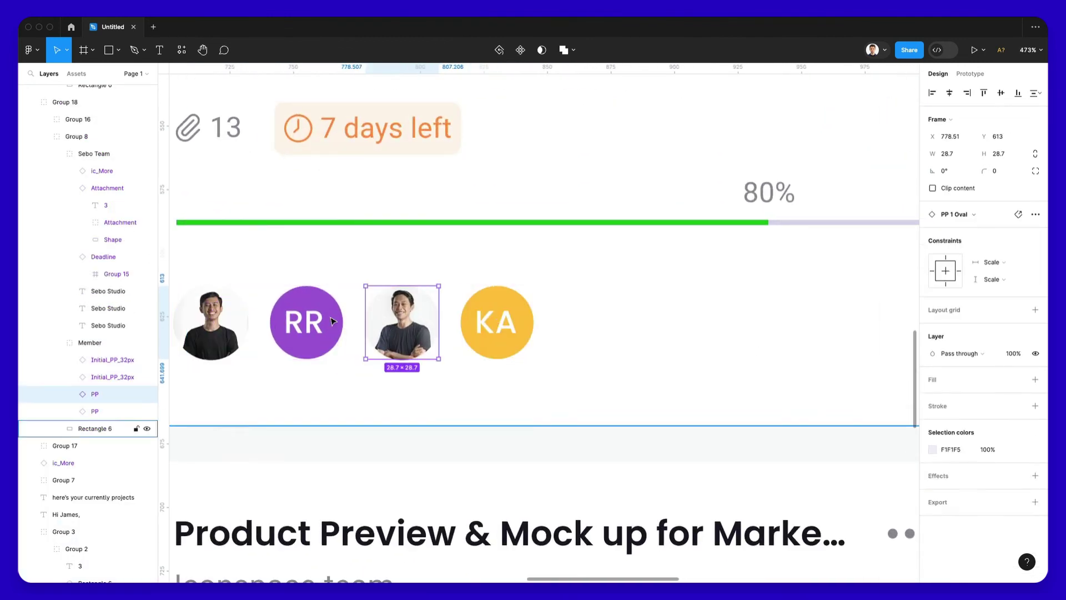
left_click(306, 322, "shift")
left_click_drag(402, 322, 307, 322)
scroll(374, 321, "down", 8)
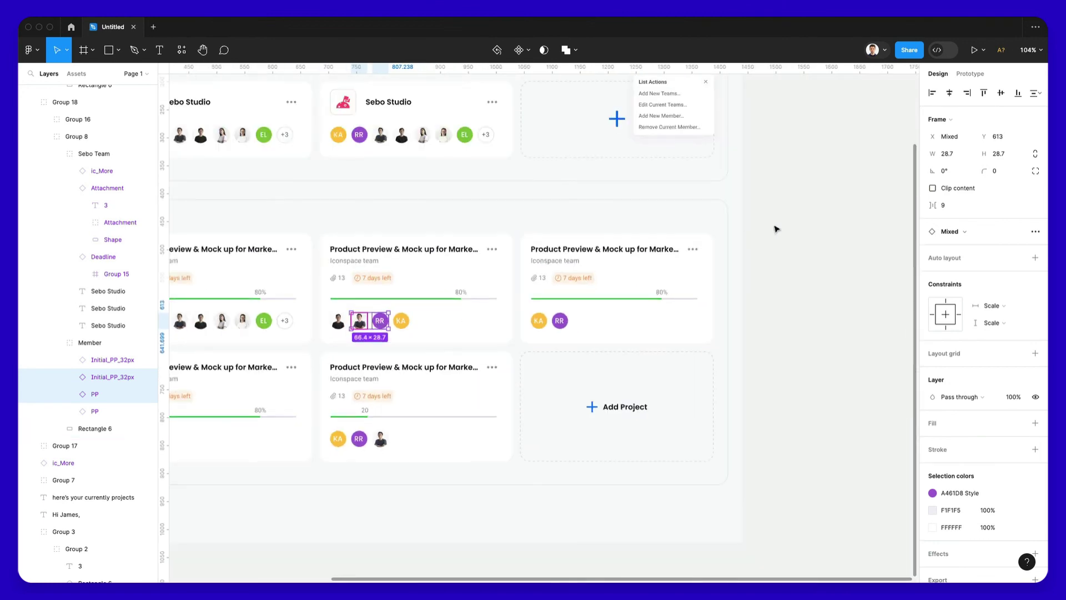
left_click(774, 232)
Hide the editor interface and review the complete dashboard frame.
scroll(775, 232, "down", 5)
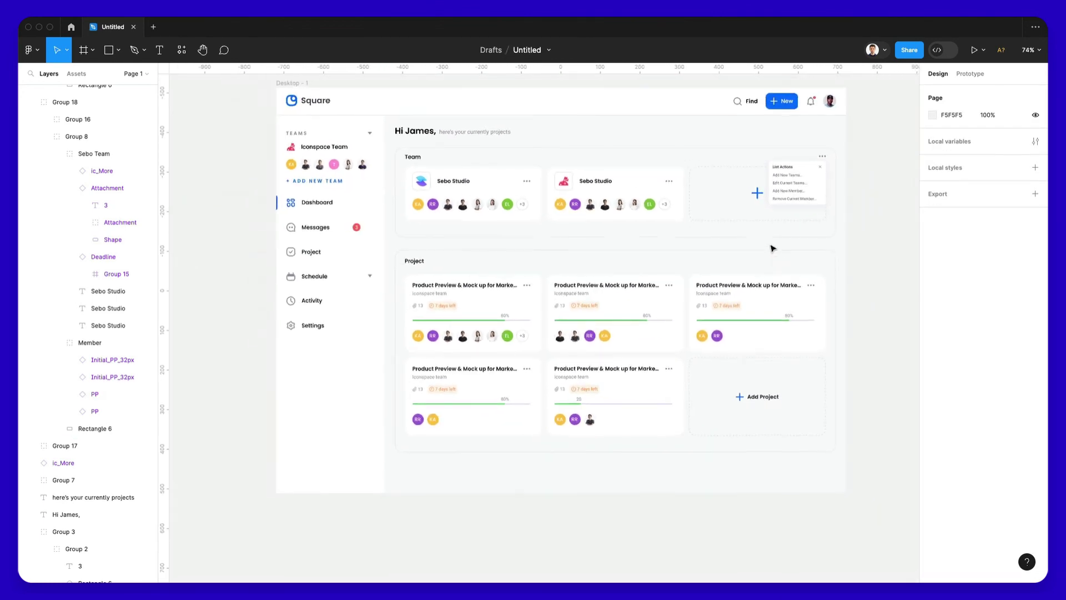
scroll(797, 259, "up", 1)
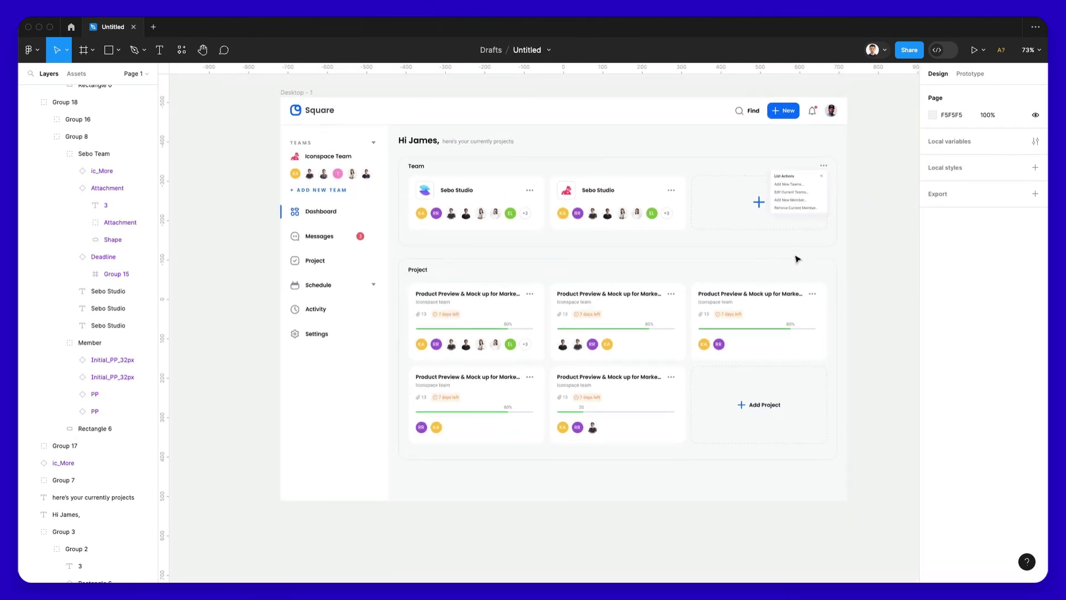
scroll(828, 238, "right", 3)
scroll(830, 240, "up", 3)
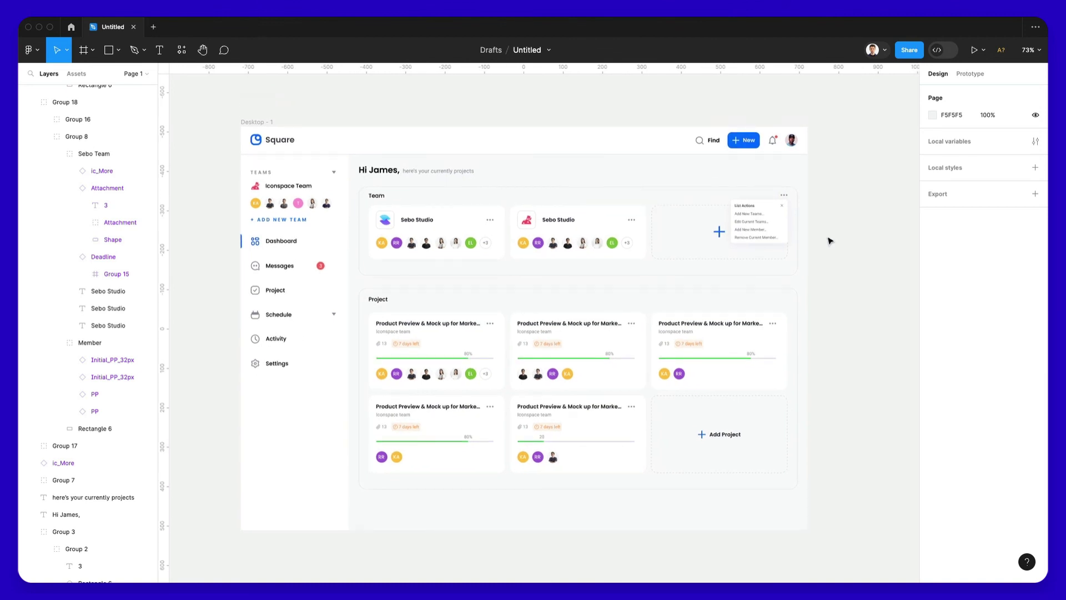
key("ctrl+backslash")
scroll(821, 242, "down", 1)
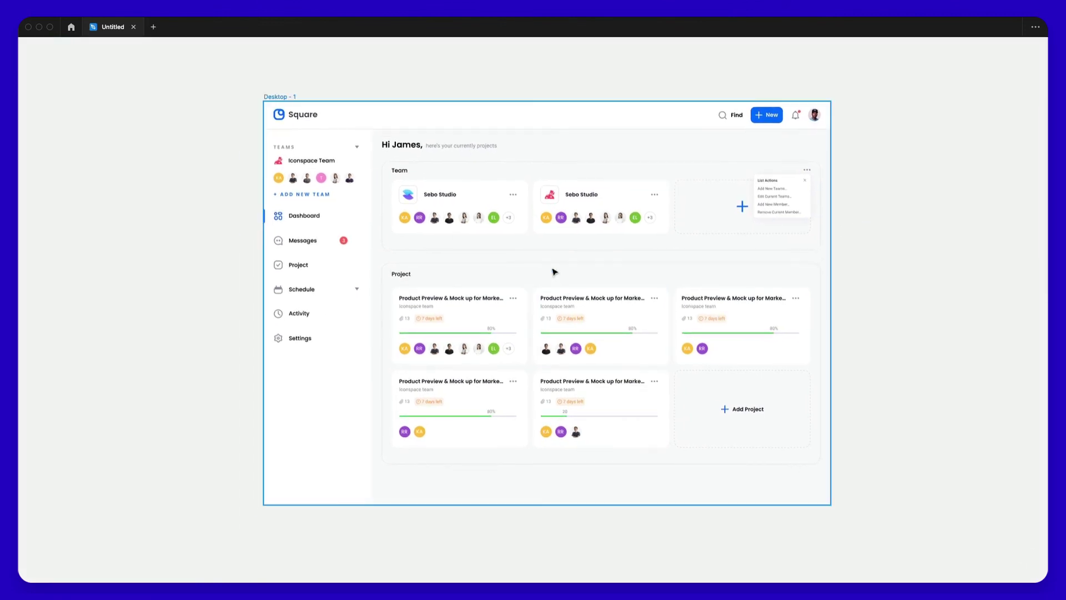
scroll(553, 269, "up", 2)
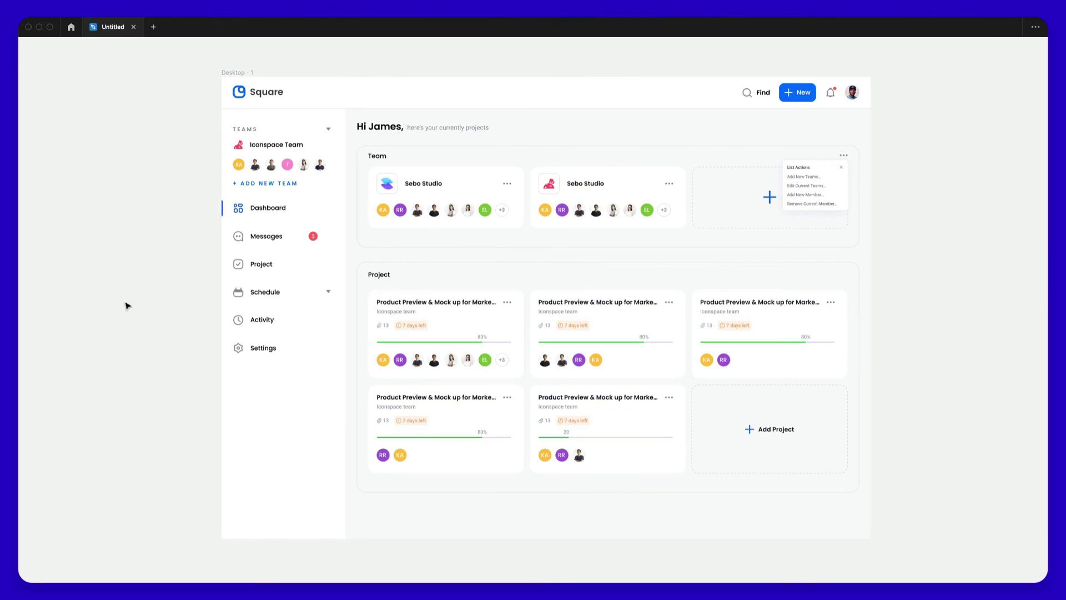